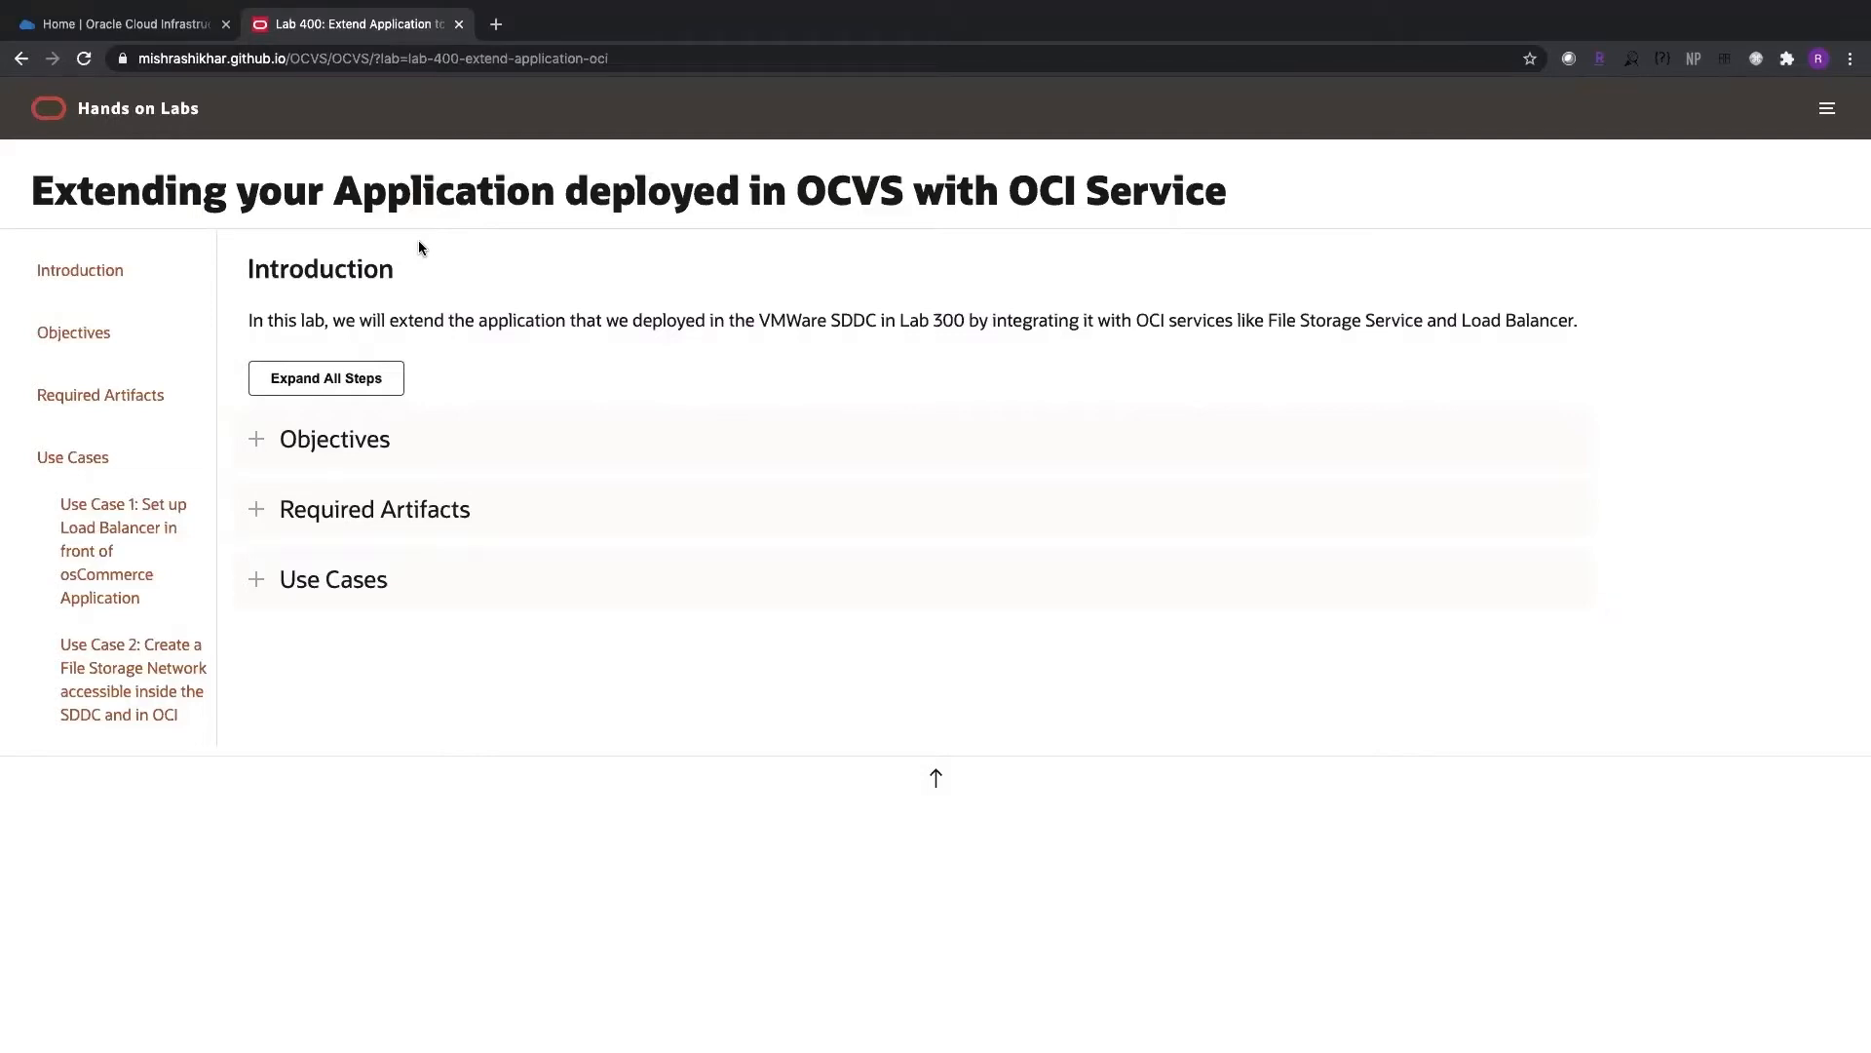
# Step: Switch to the Oracle Cloud console and open the Load Balancers page of the Networking service
pyautogui.click(141, 29)
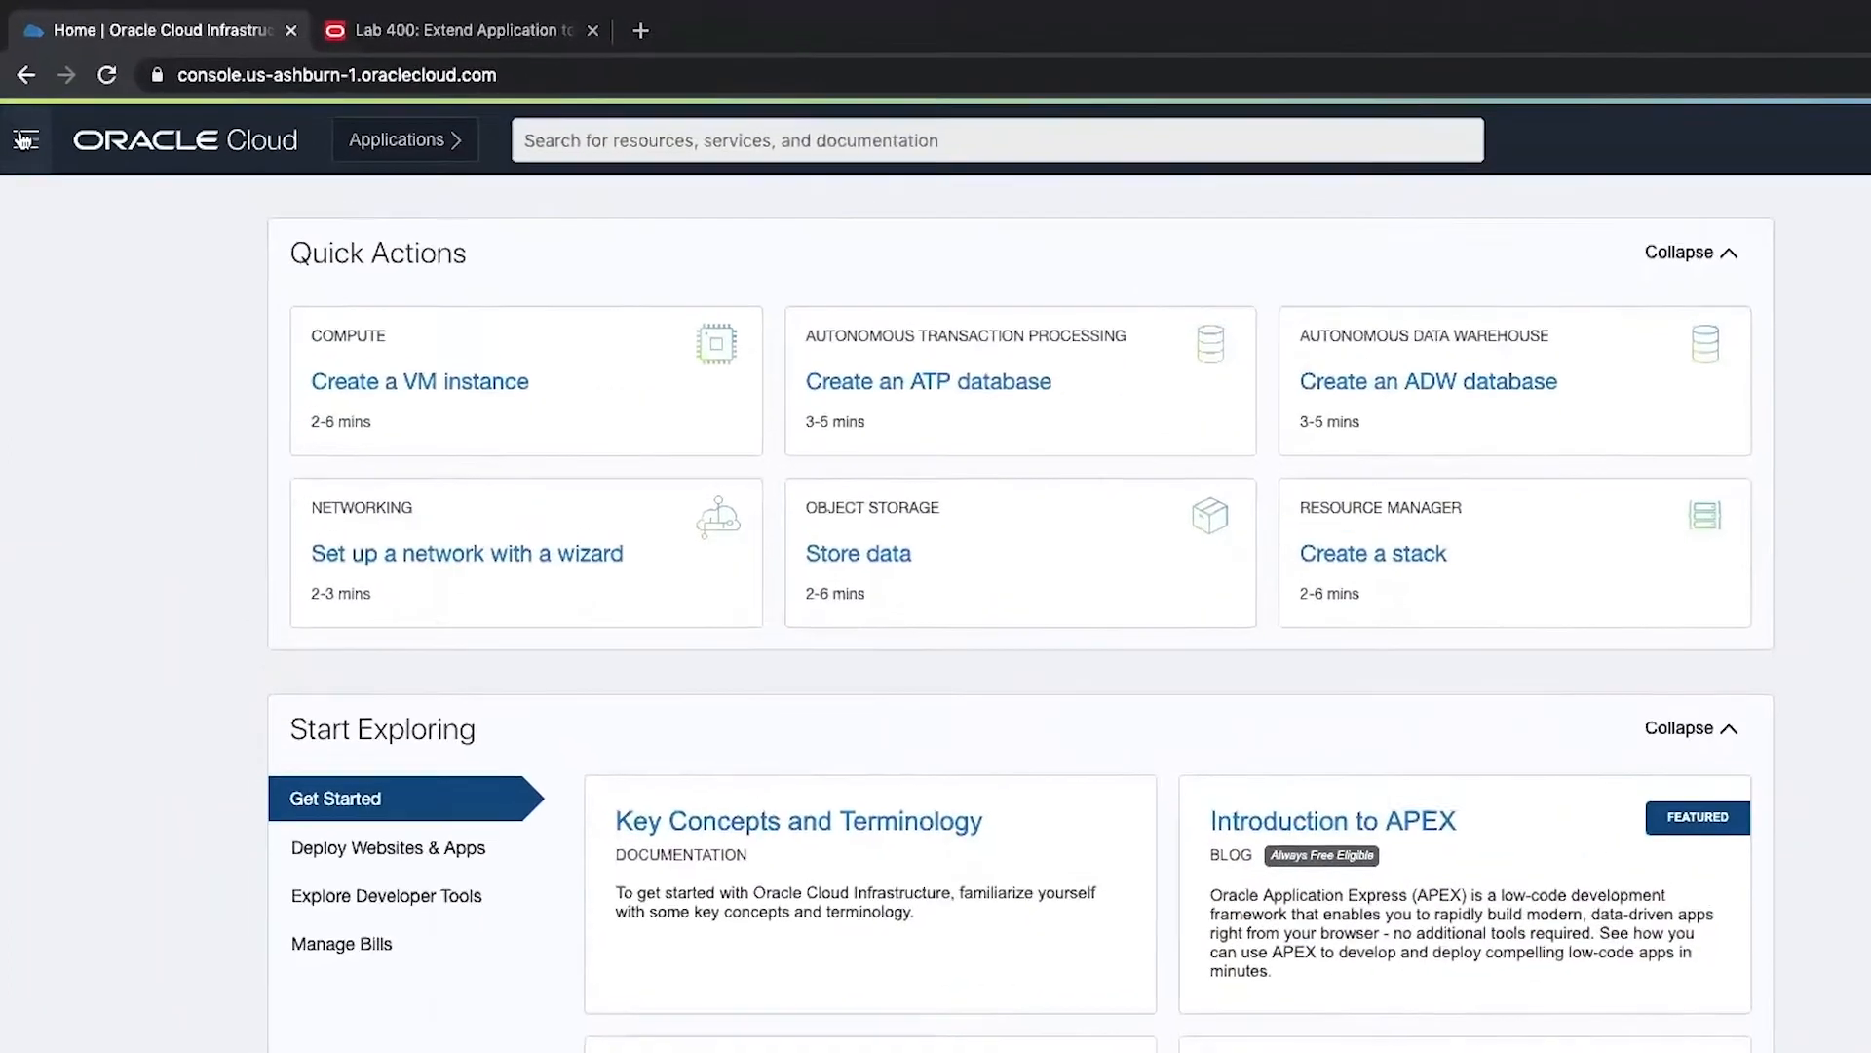
pyautogui.click(22, 109)
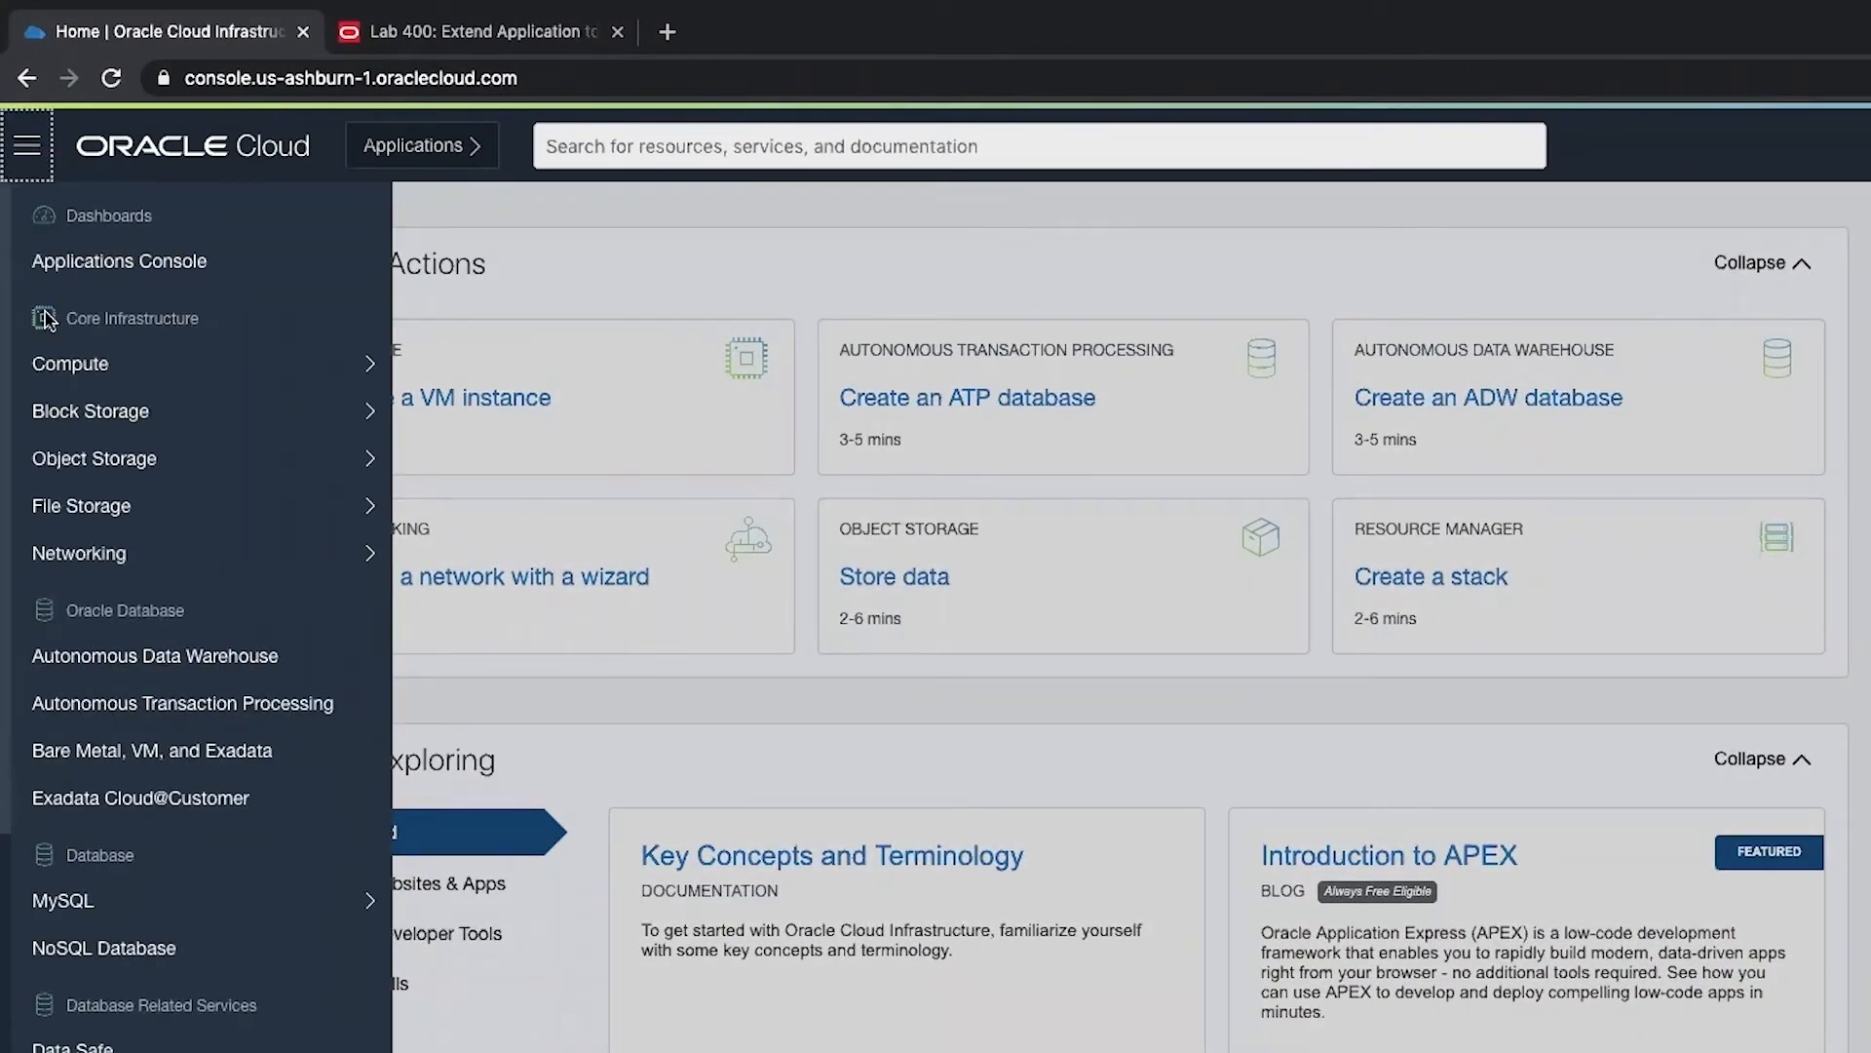
pyautogui.moveTo(90, 553)
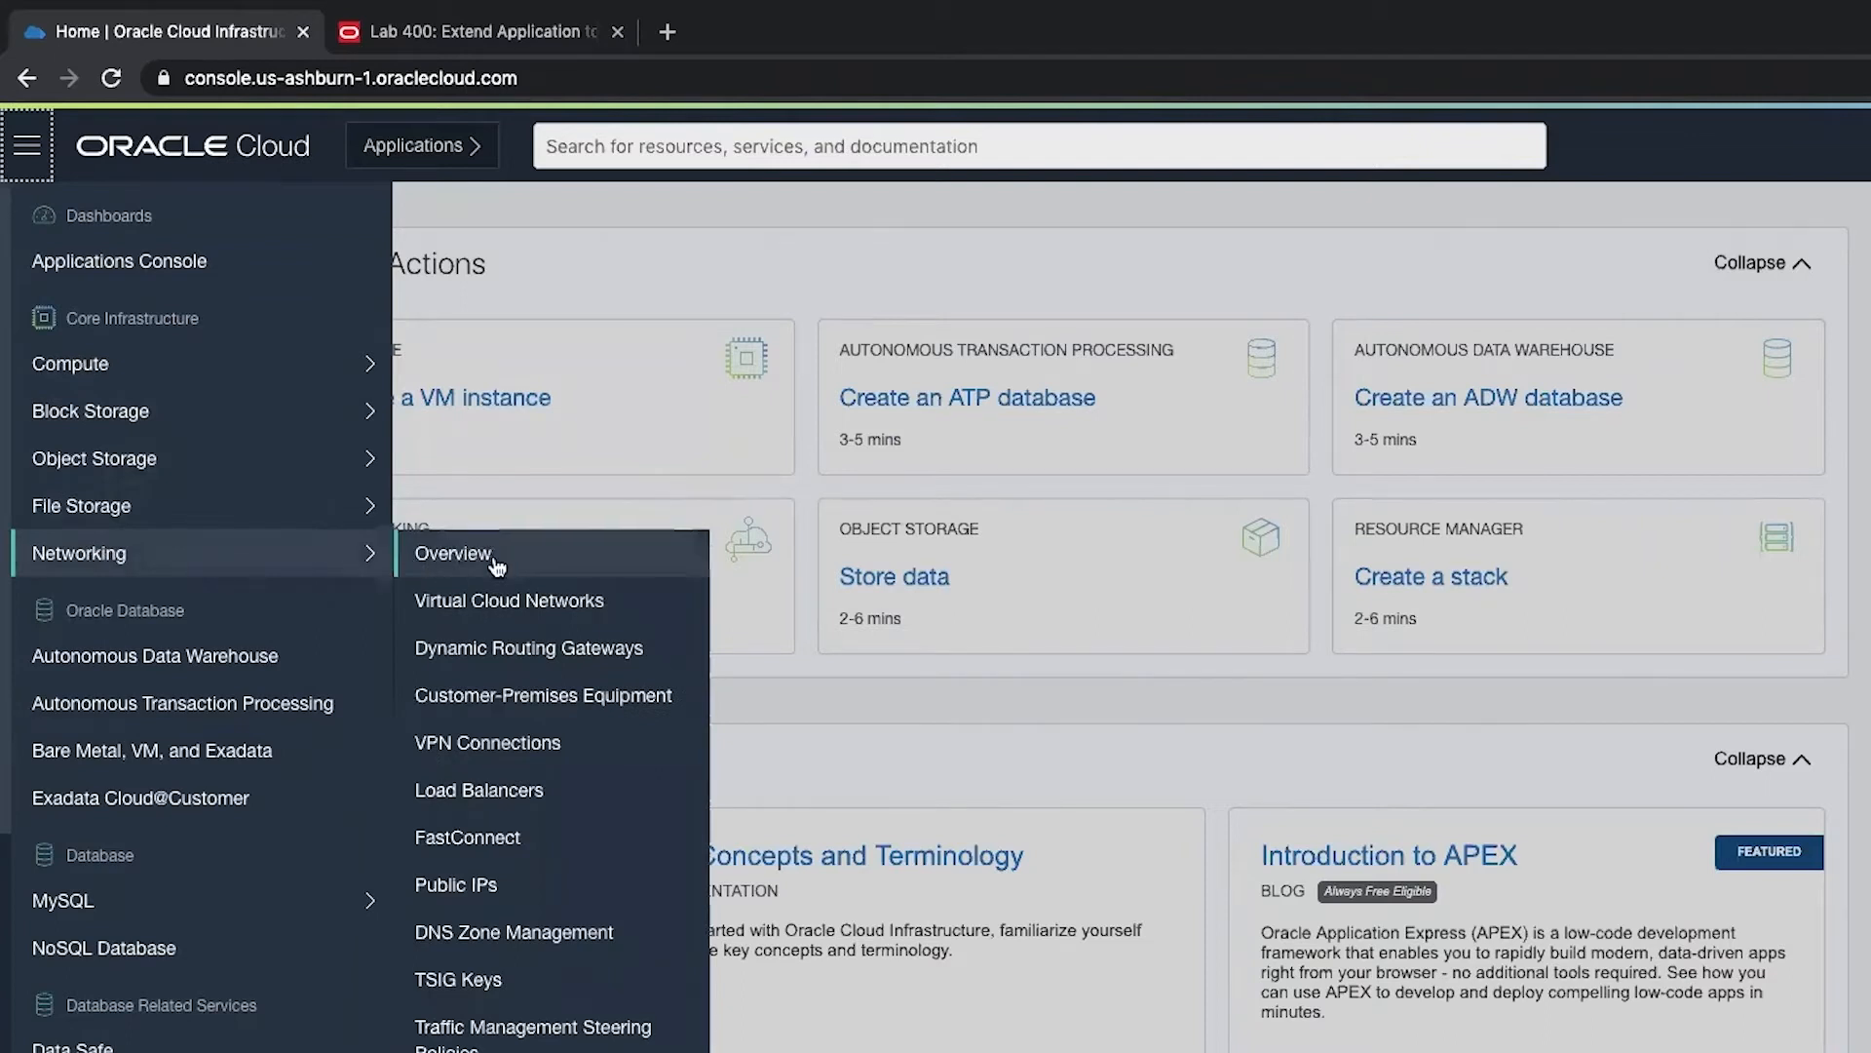
pyautogui.click(508, 794)
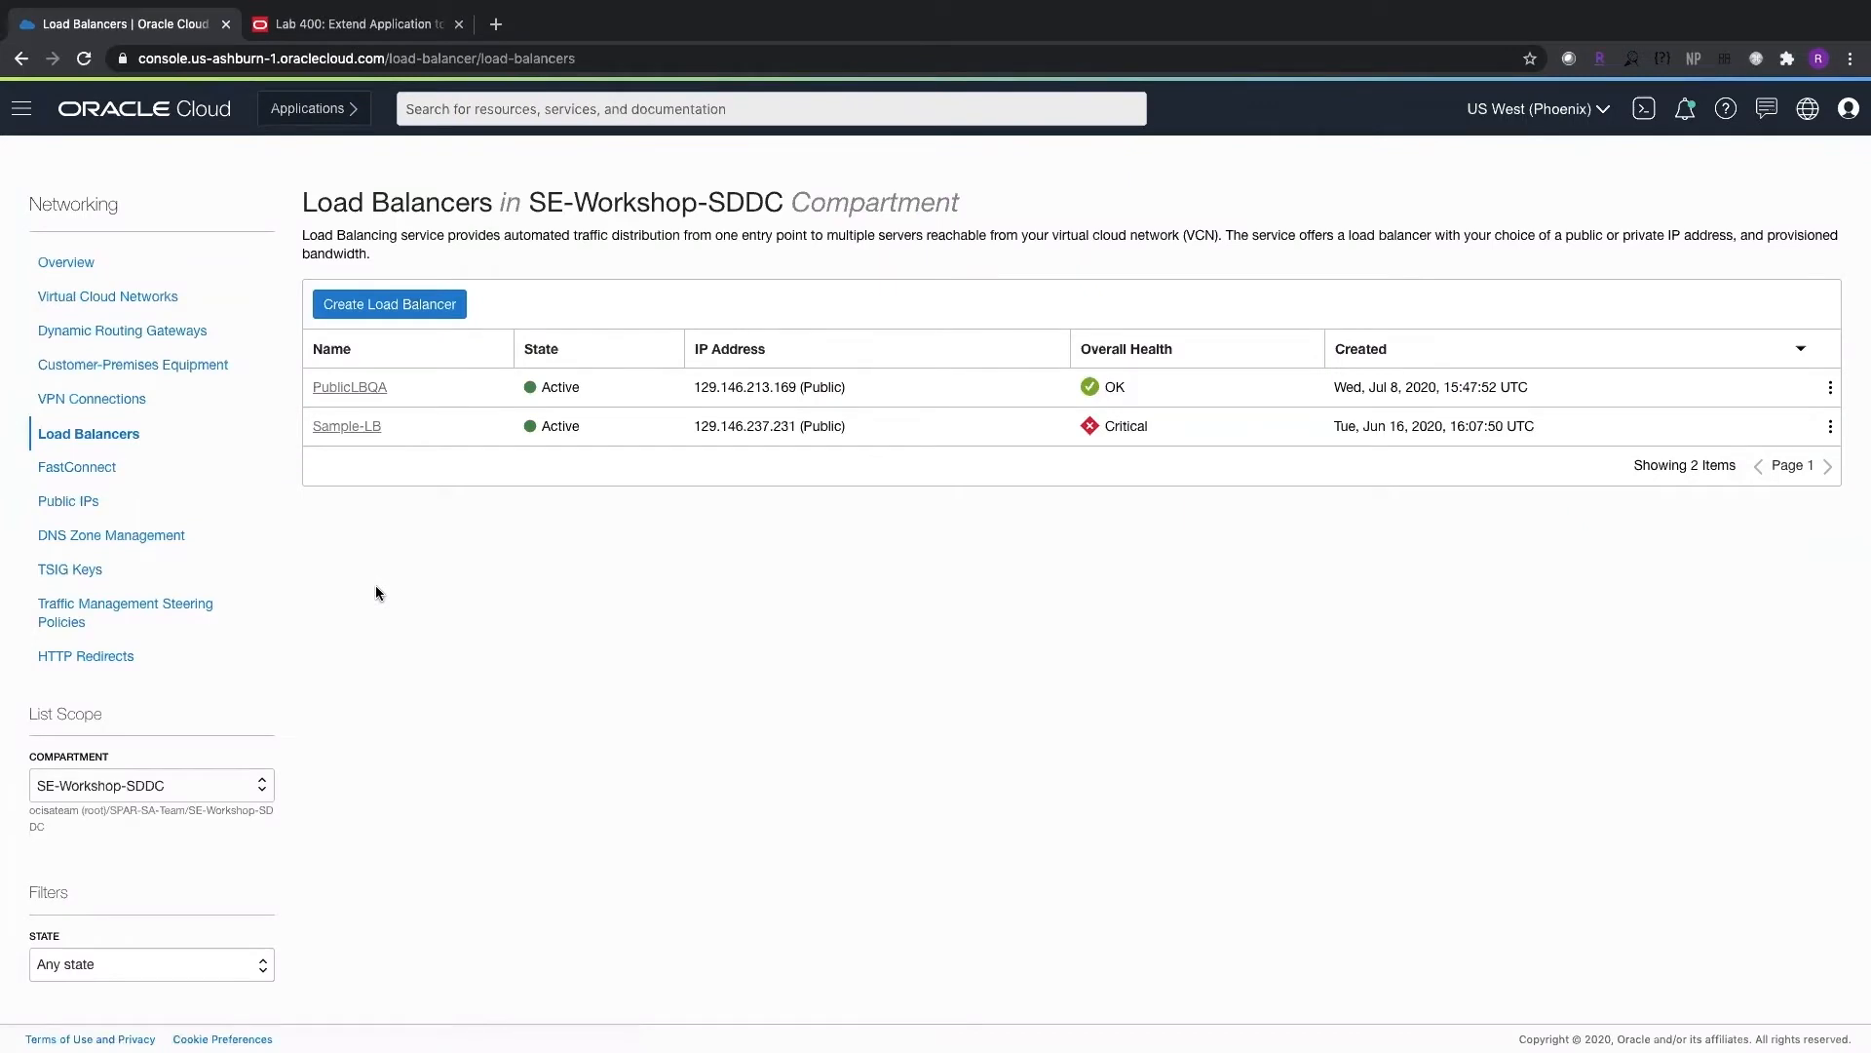
# Step: Start a load balancer named LabLB on the VMwareQA virtual cloud network, using the PublicSubnet (regional) subnet, and complete its details
pyautogui.click(387, 306)
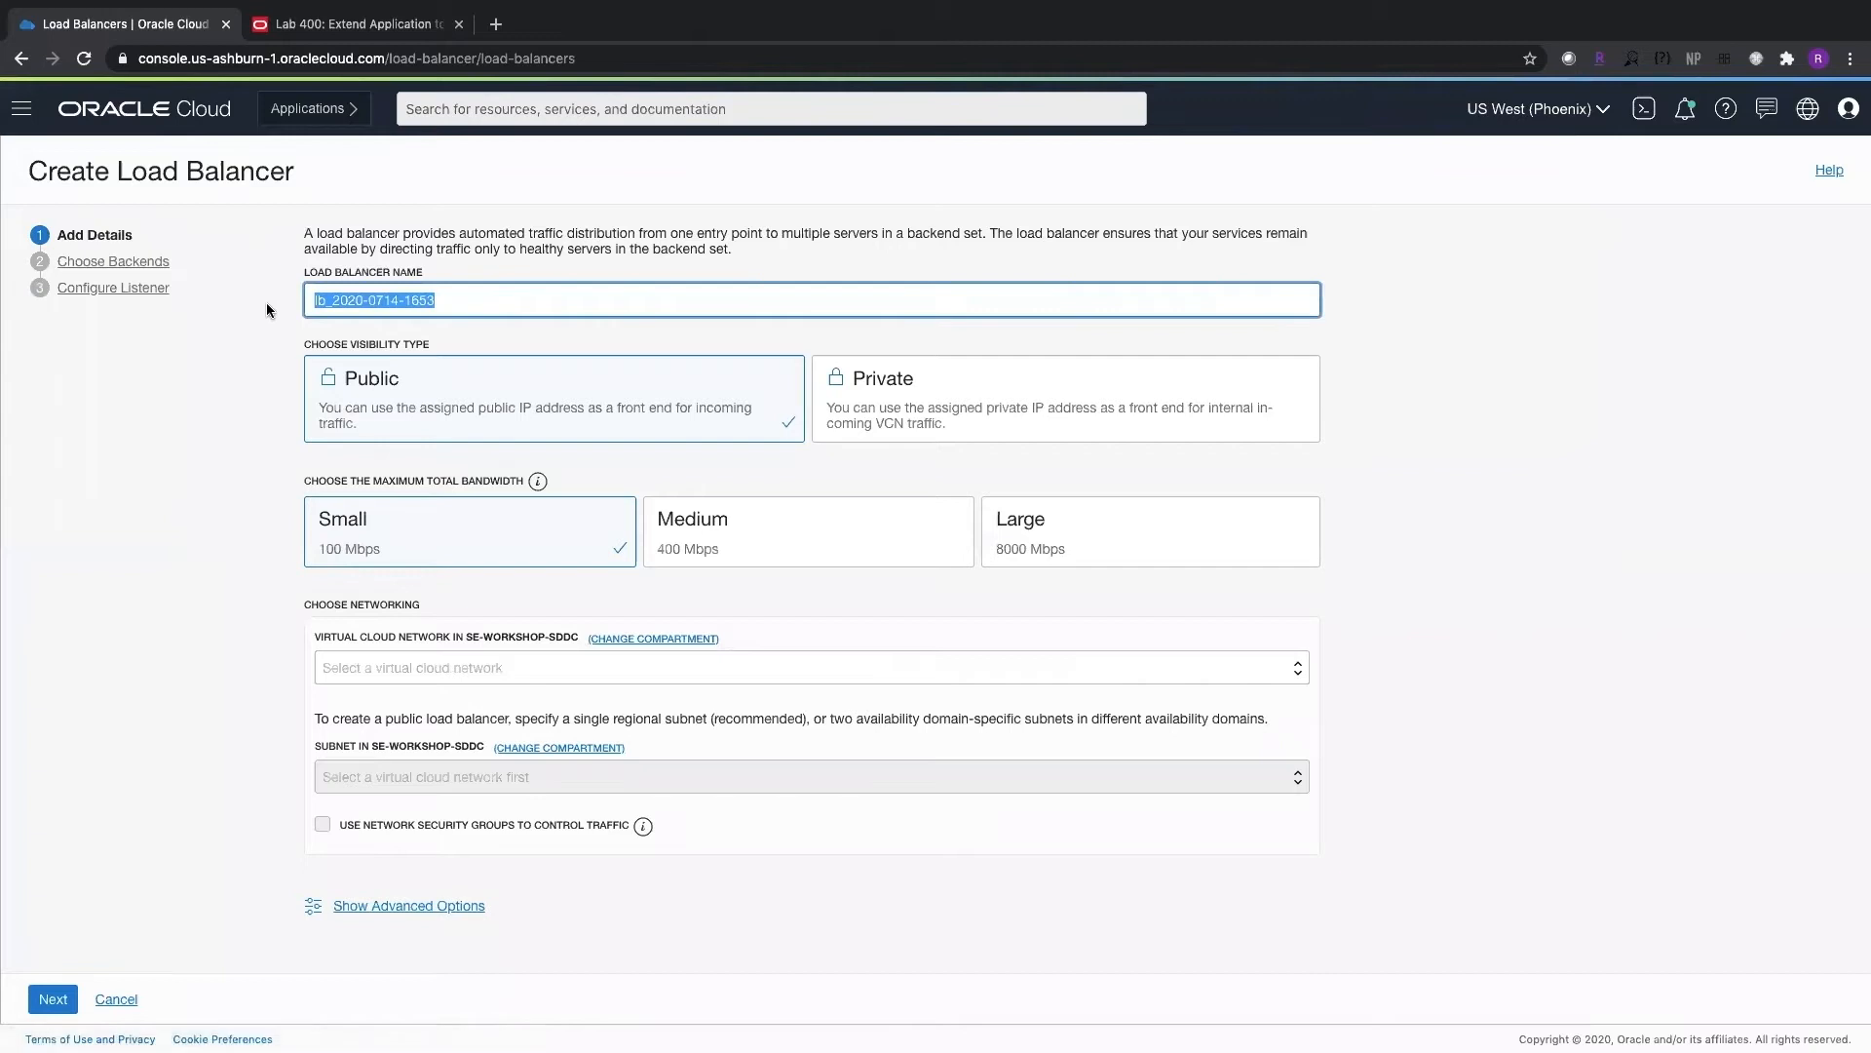
pyautogui.write('LabLB')
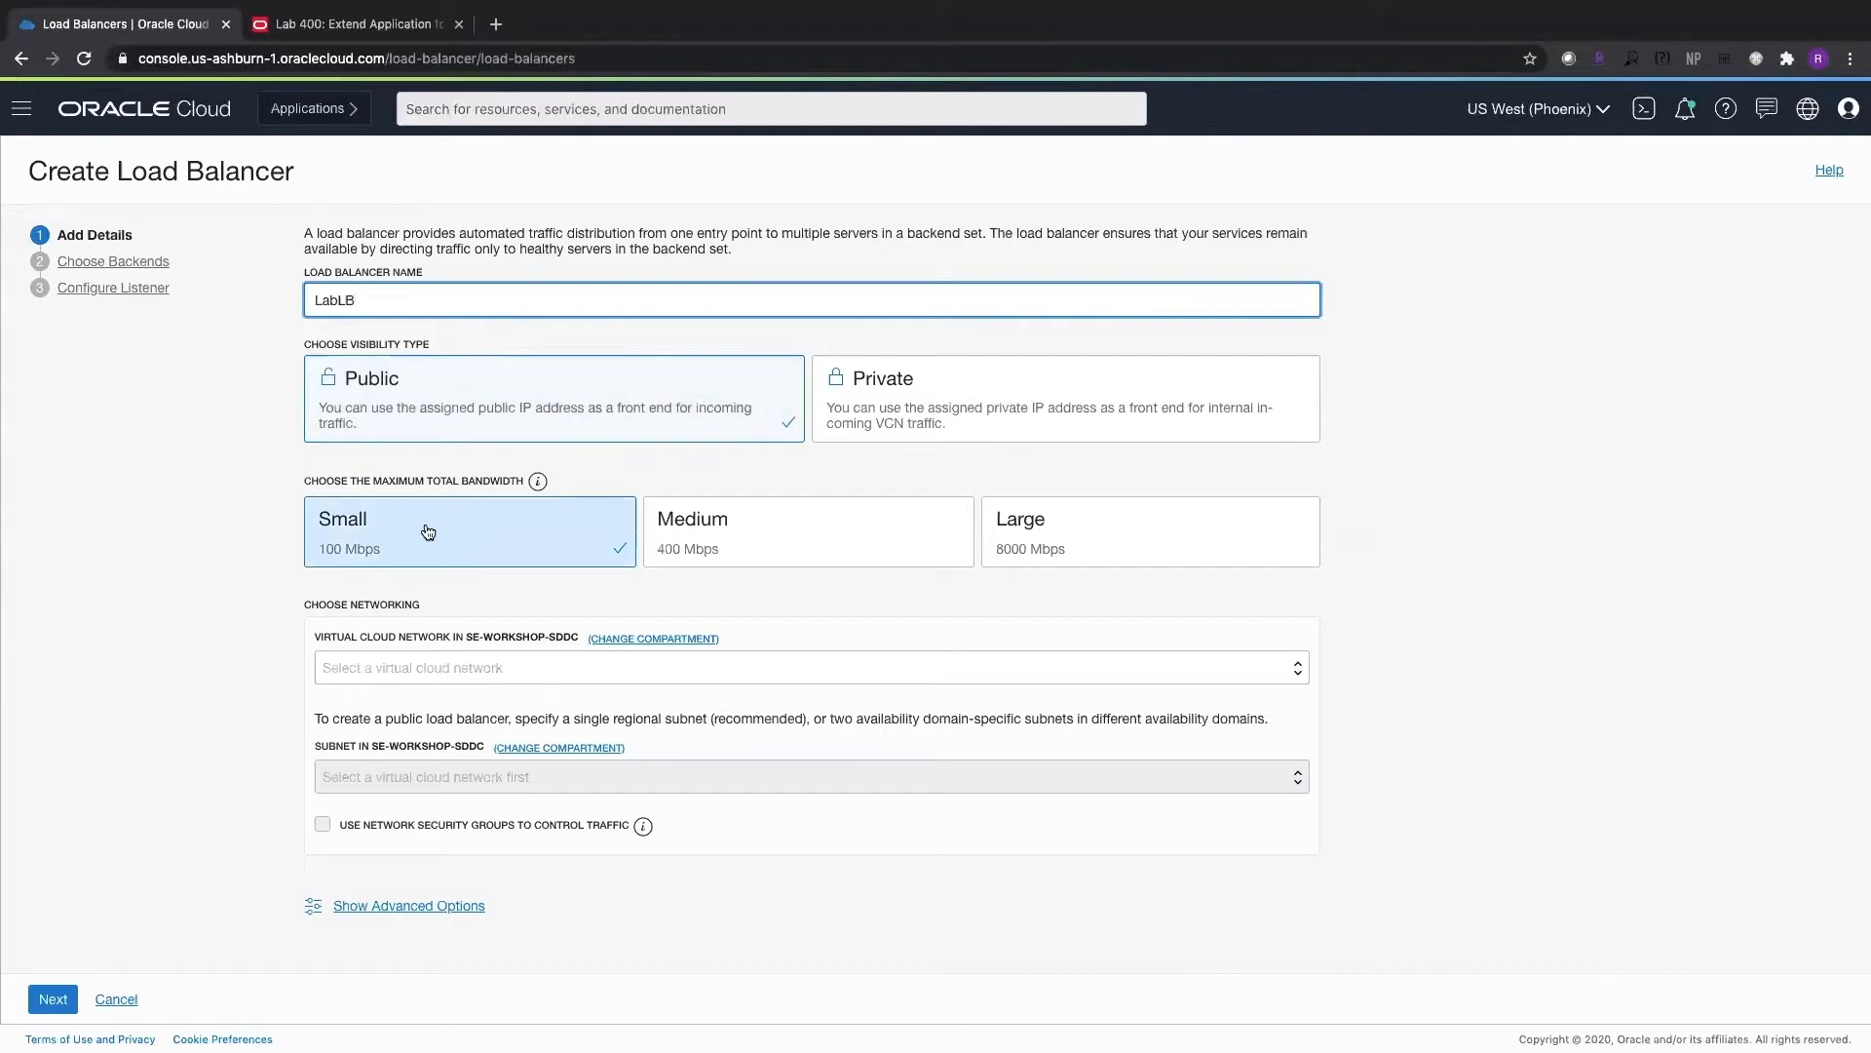
pyautogui.click(393, 672)
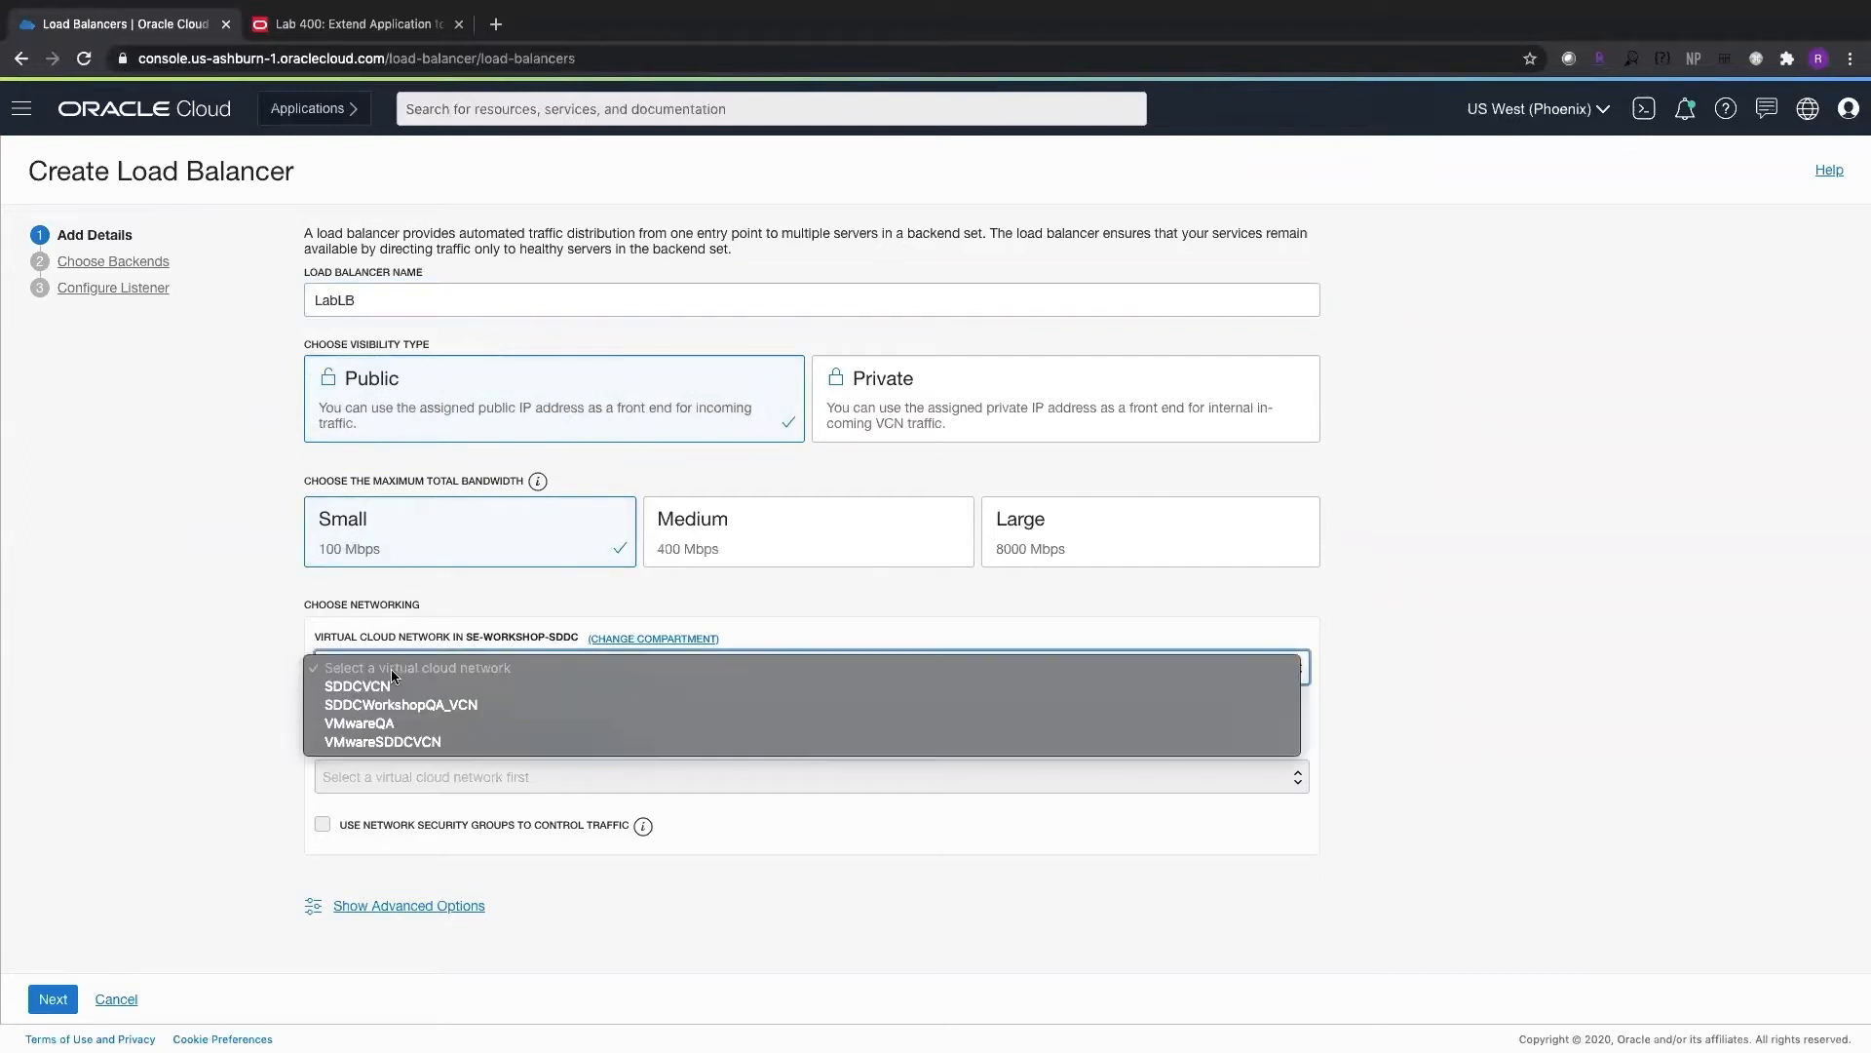
pyautogui.click(383, 717)
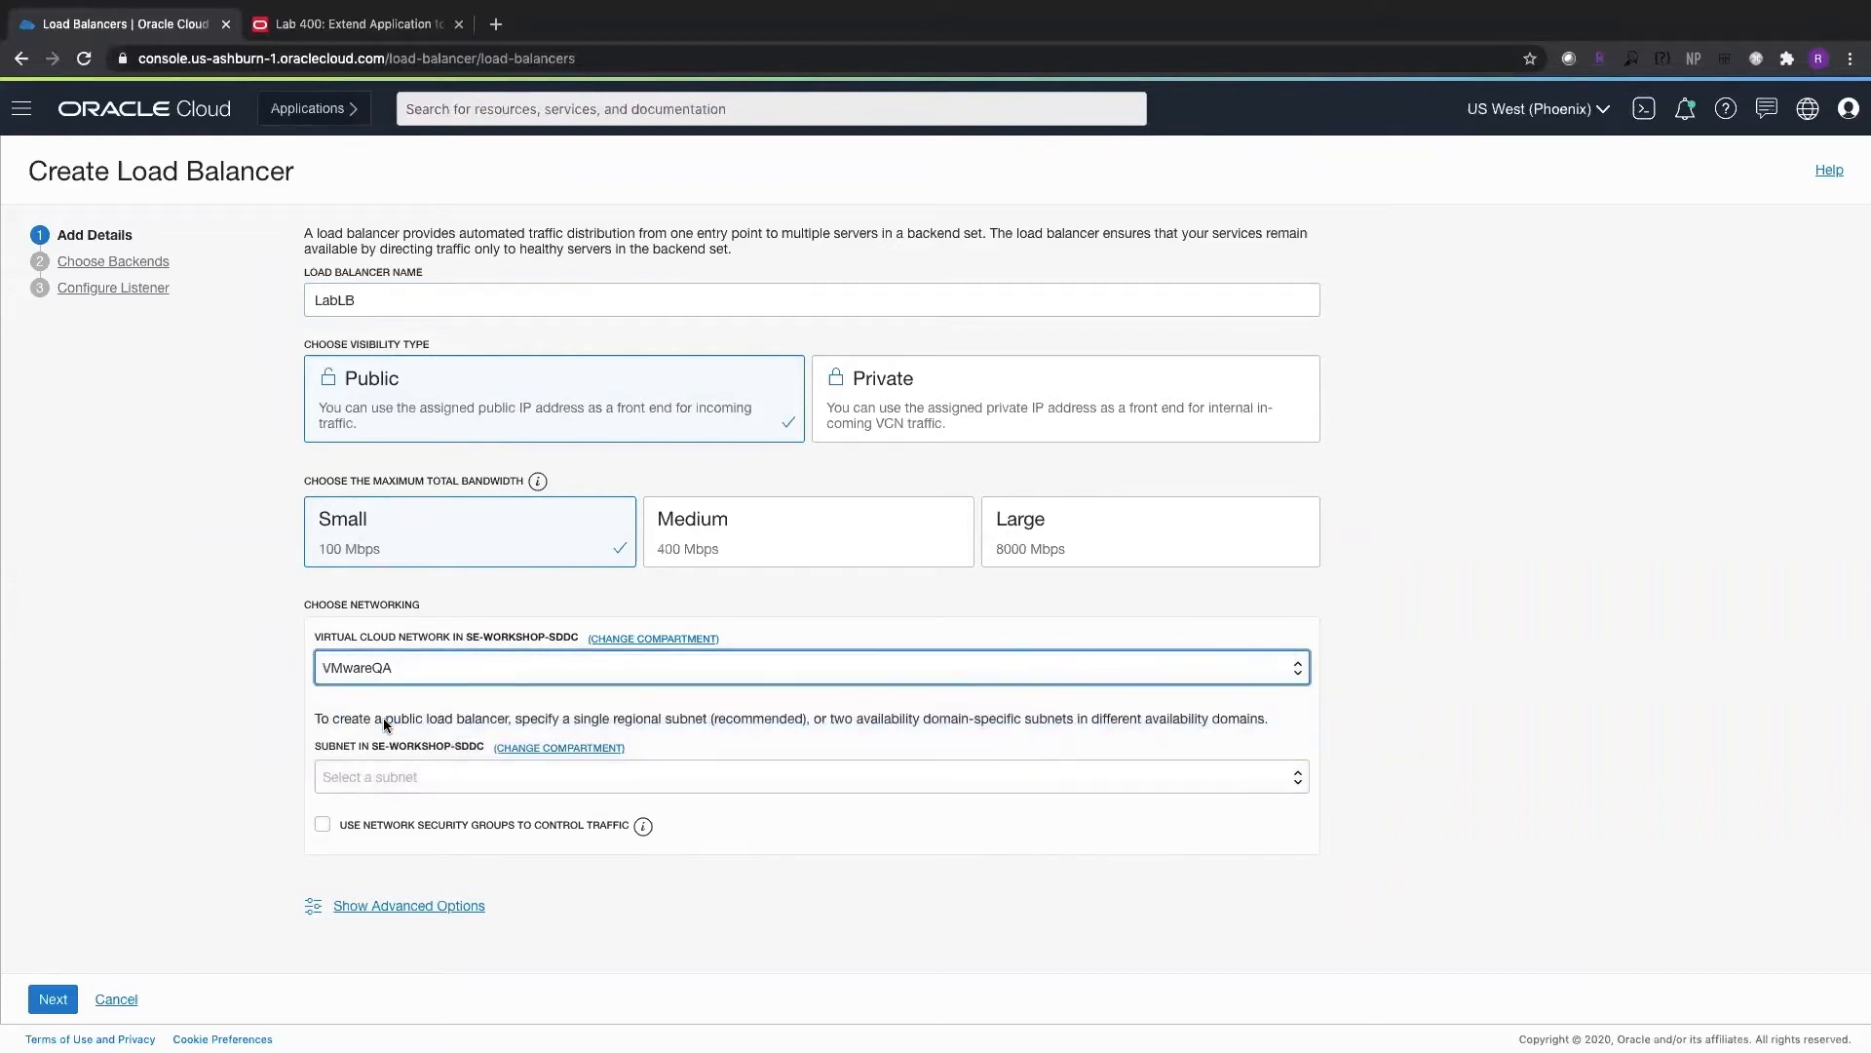
pyautogui.click(370, 770)
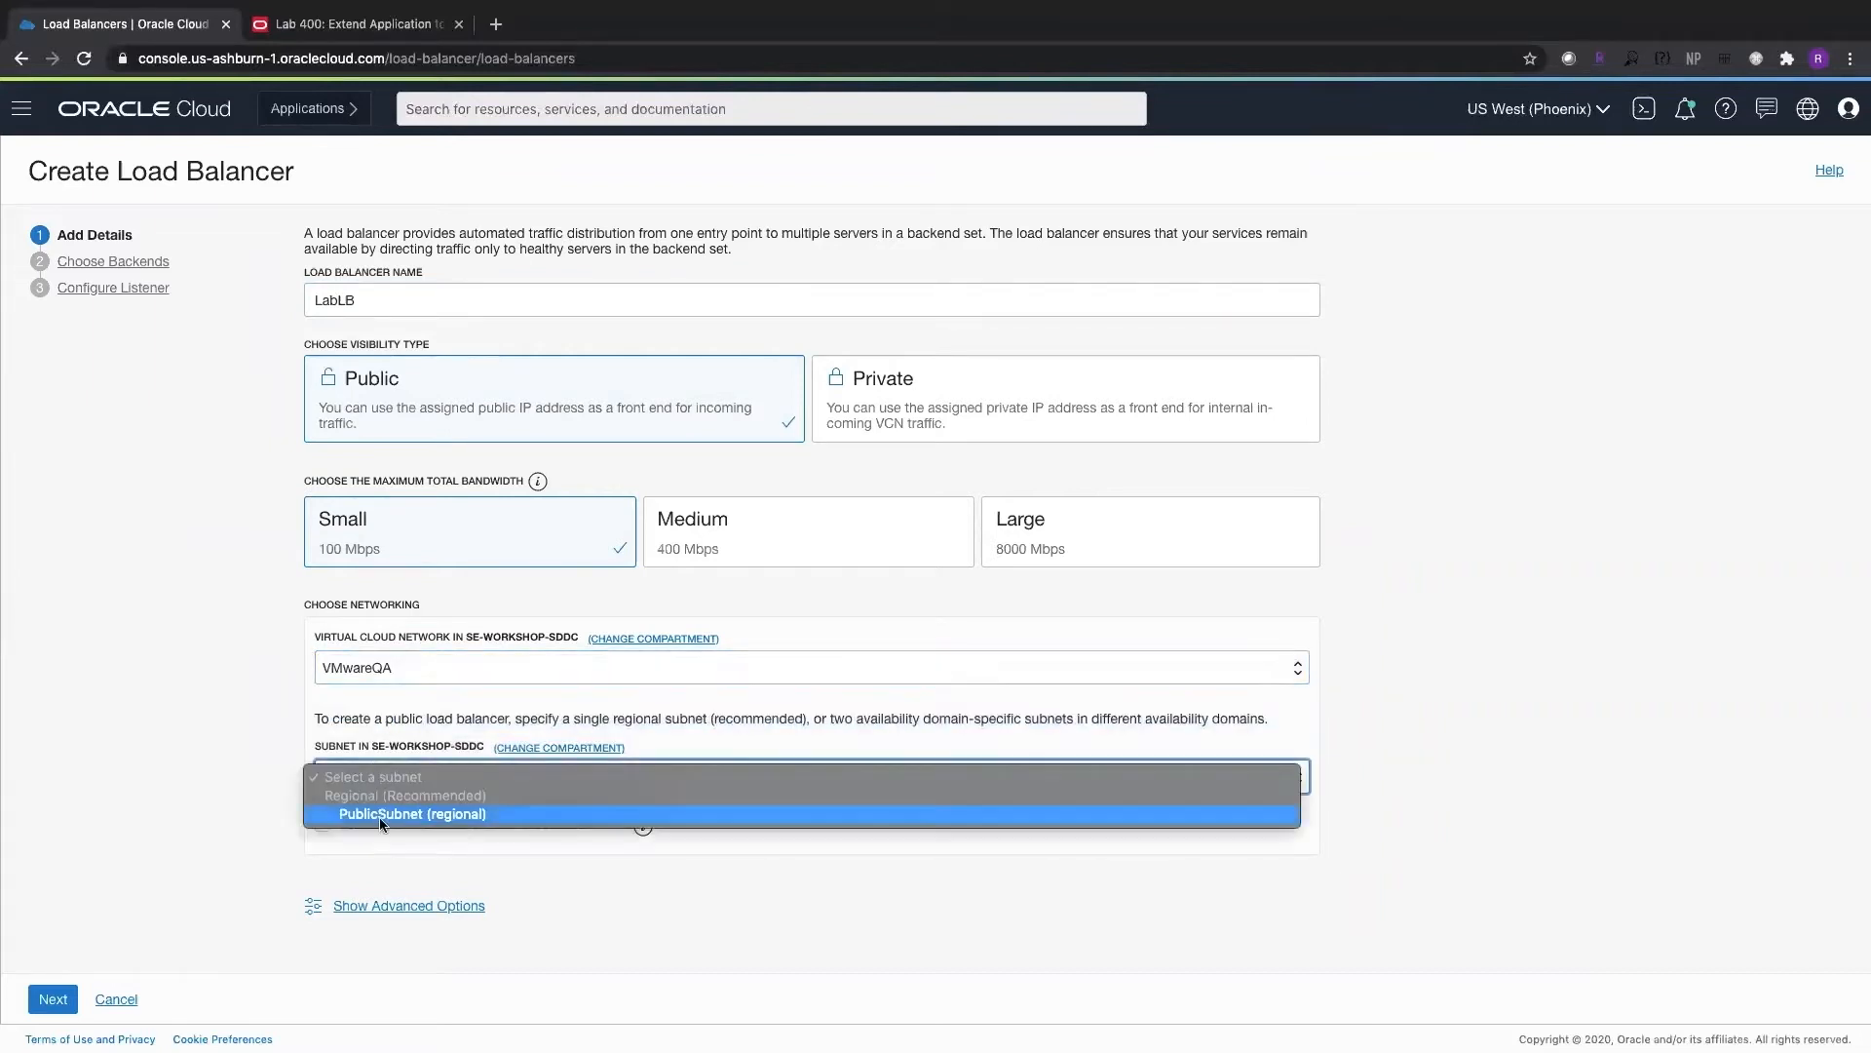
pyautogui.click(380, 817)
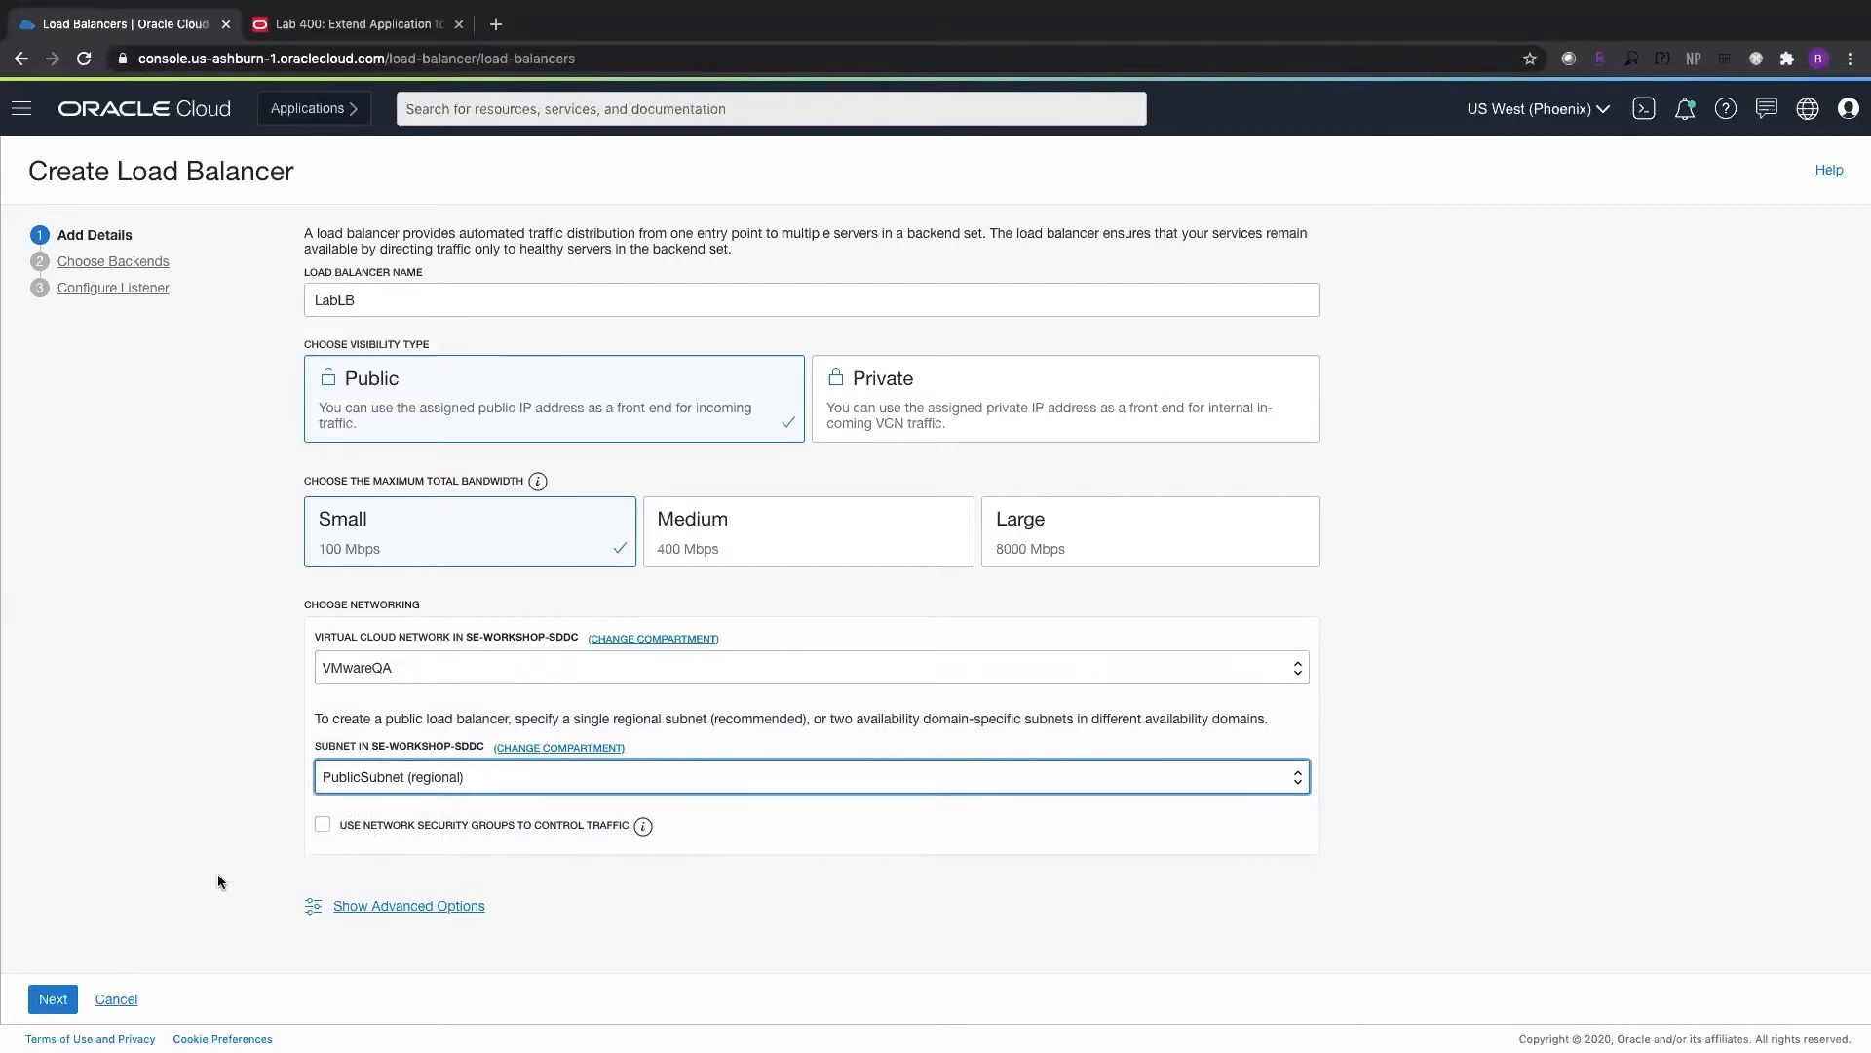
pyautogui.click(49, 1001)
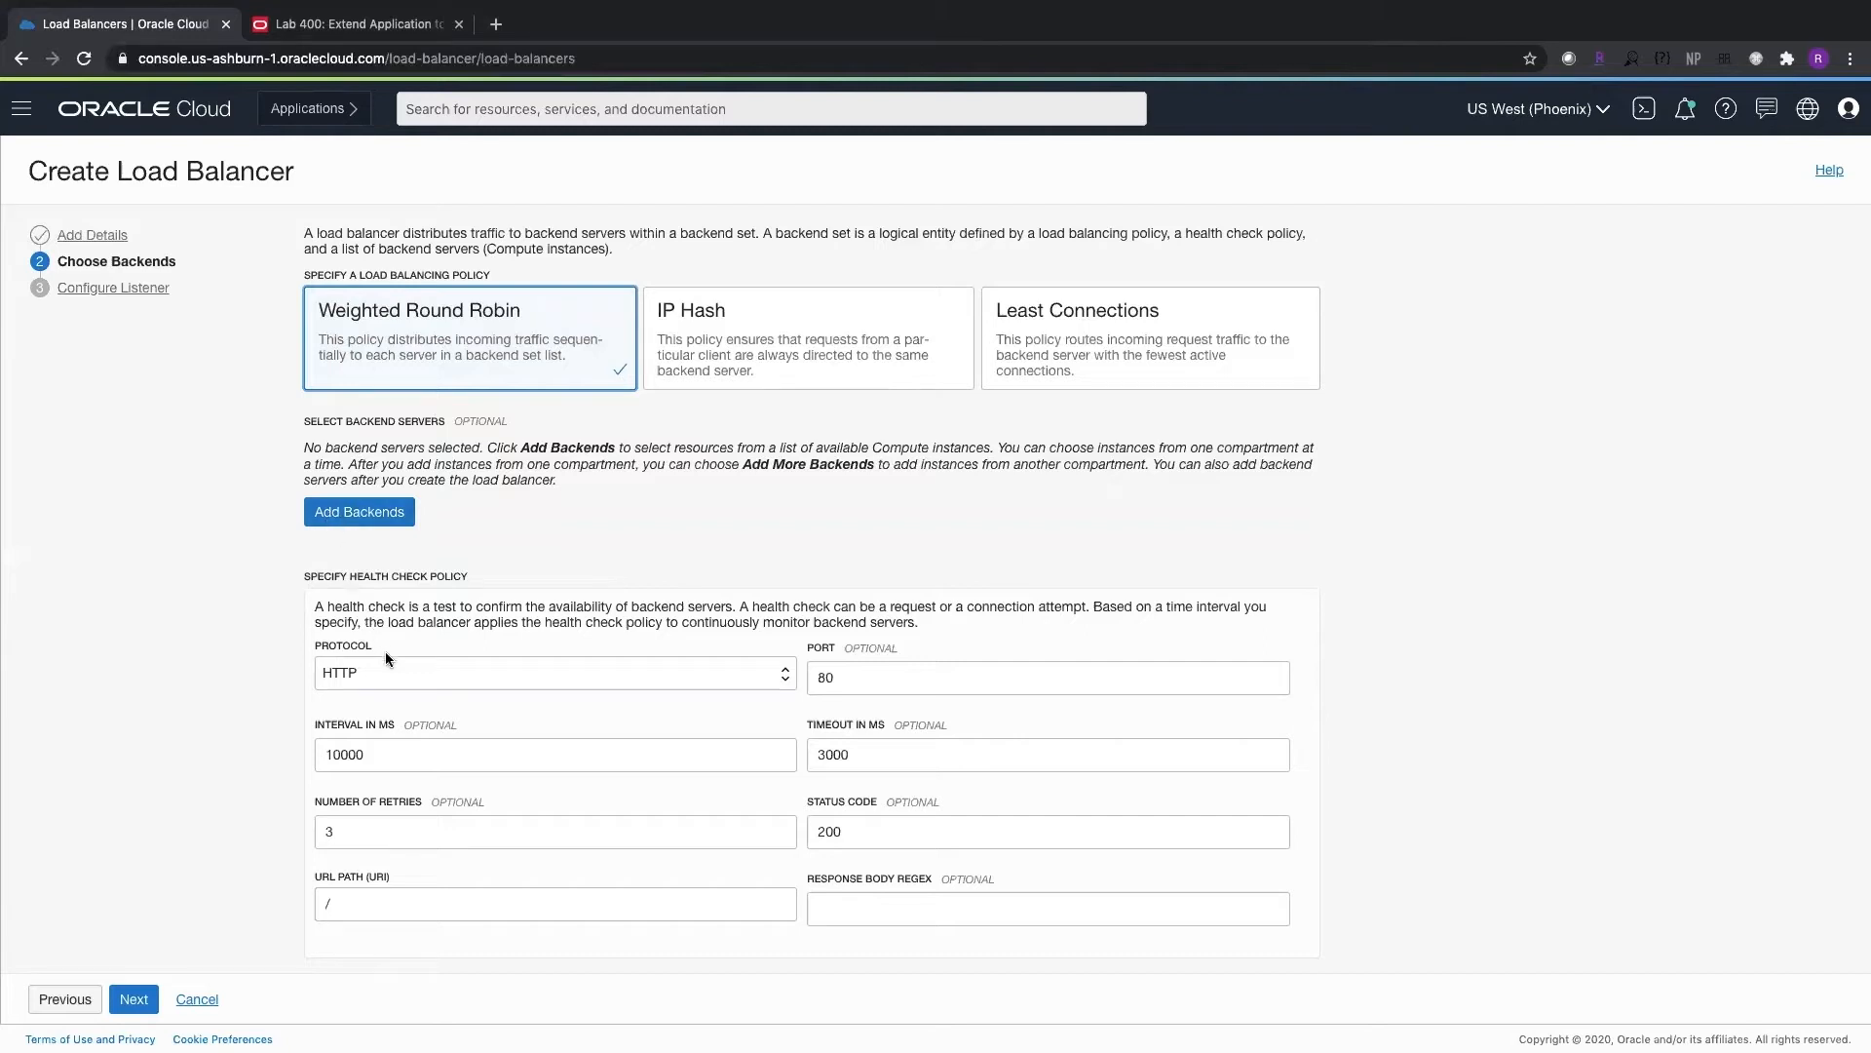
# Step: Accept the default backend settings, configure an HTTP listener named LabLB, and submit the load balancer
pyautogui.click(136, 1001)
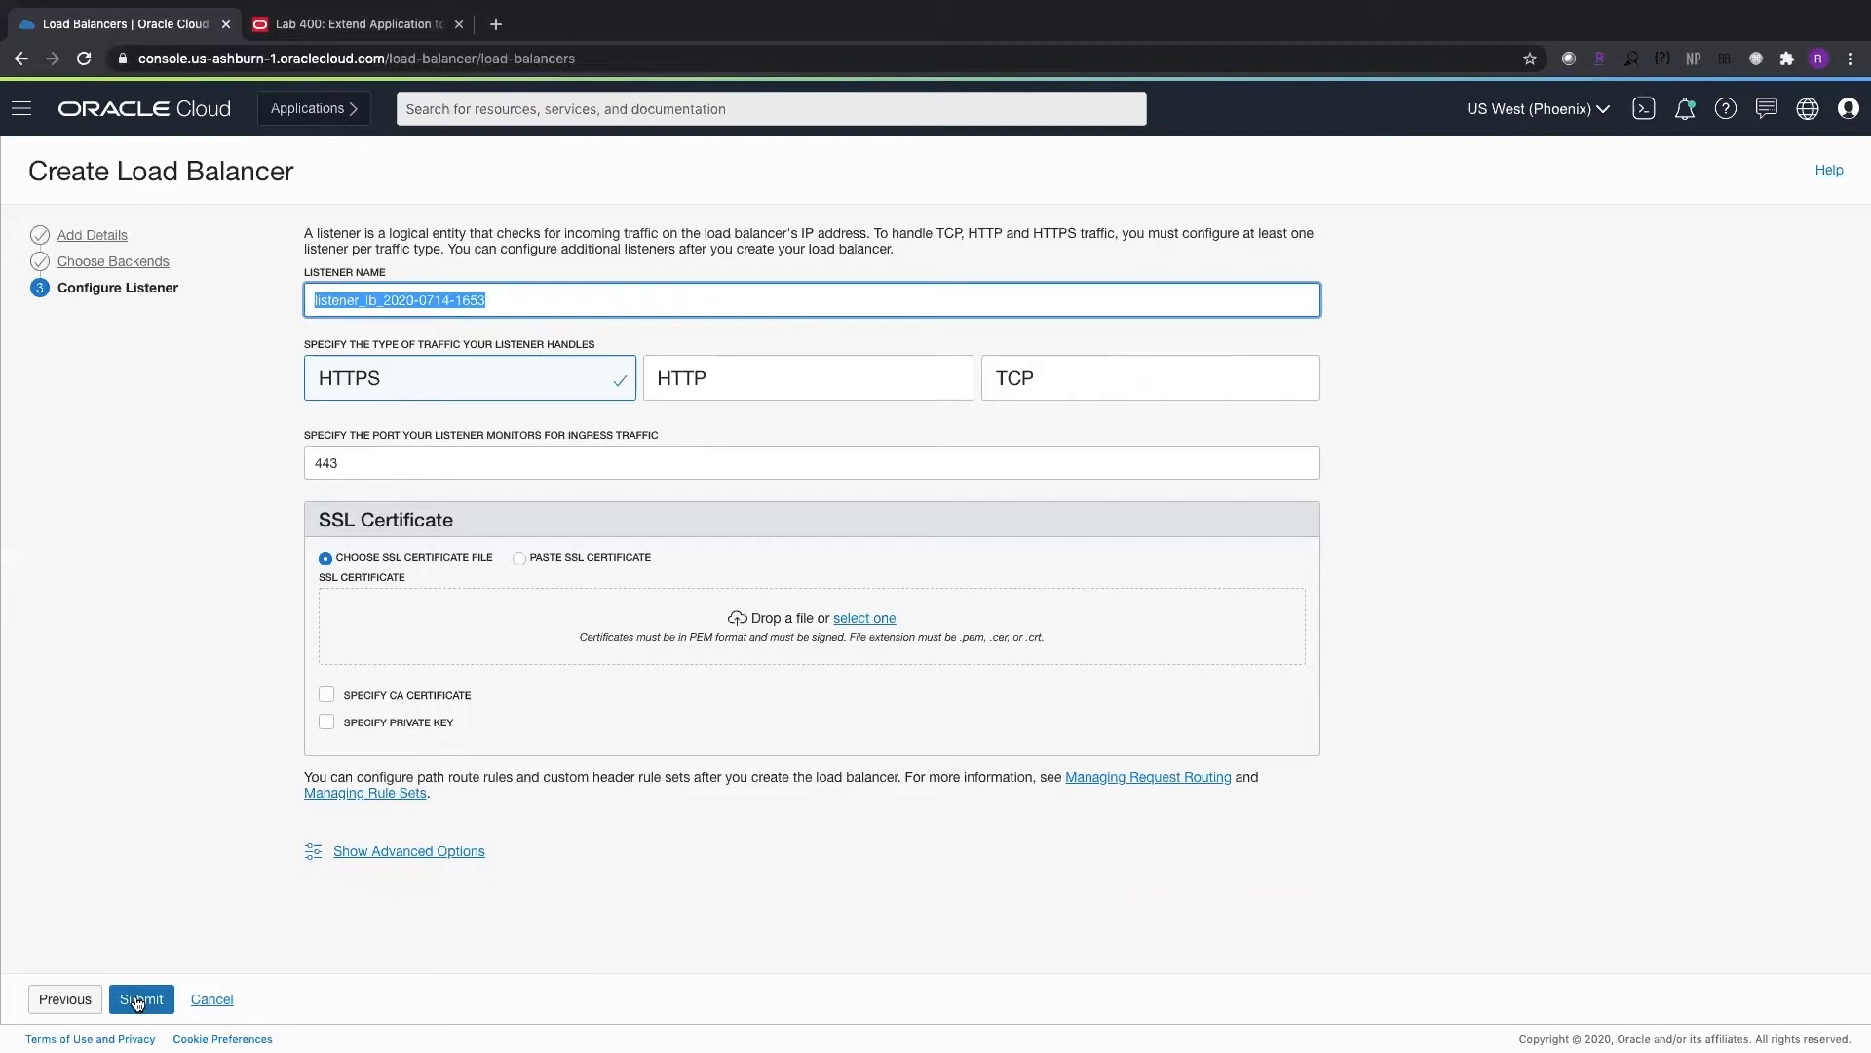
pyautogui.write('LabLB')
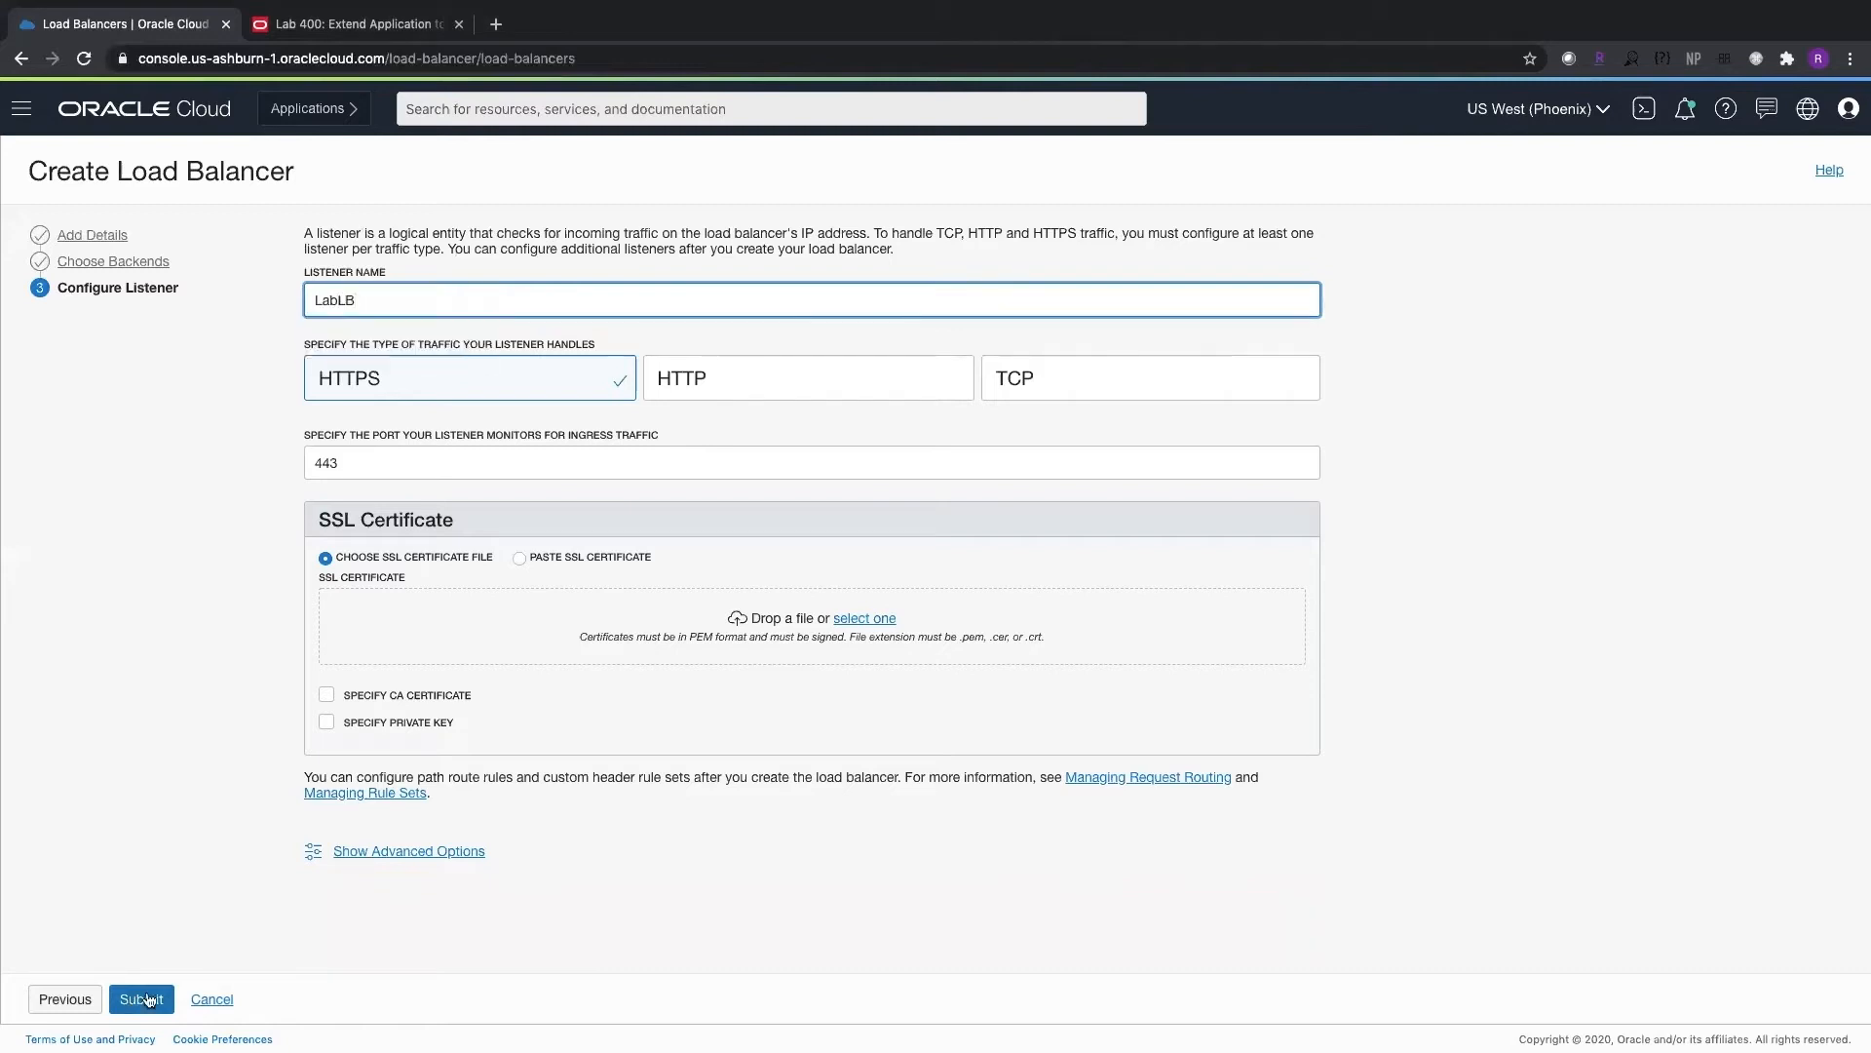
pyautogui.click(847, 378)
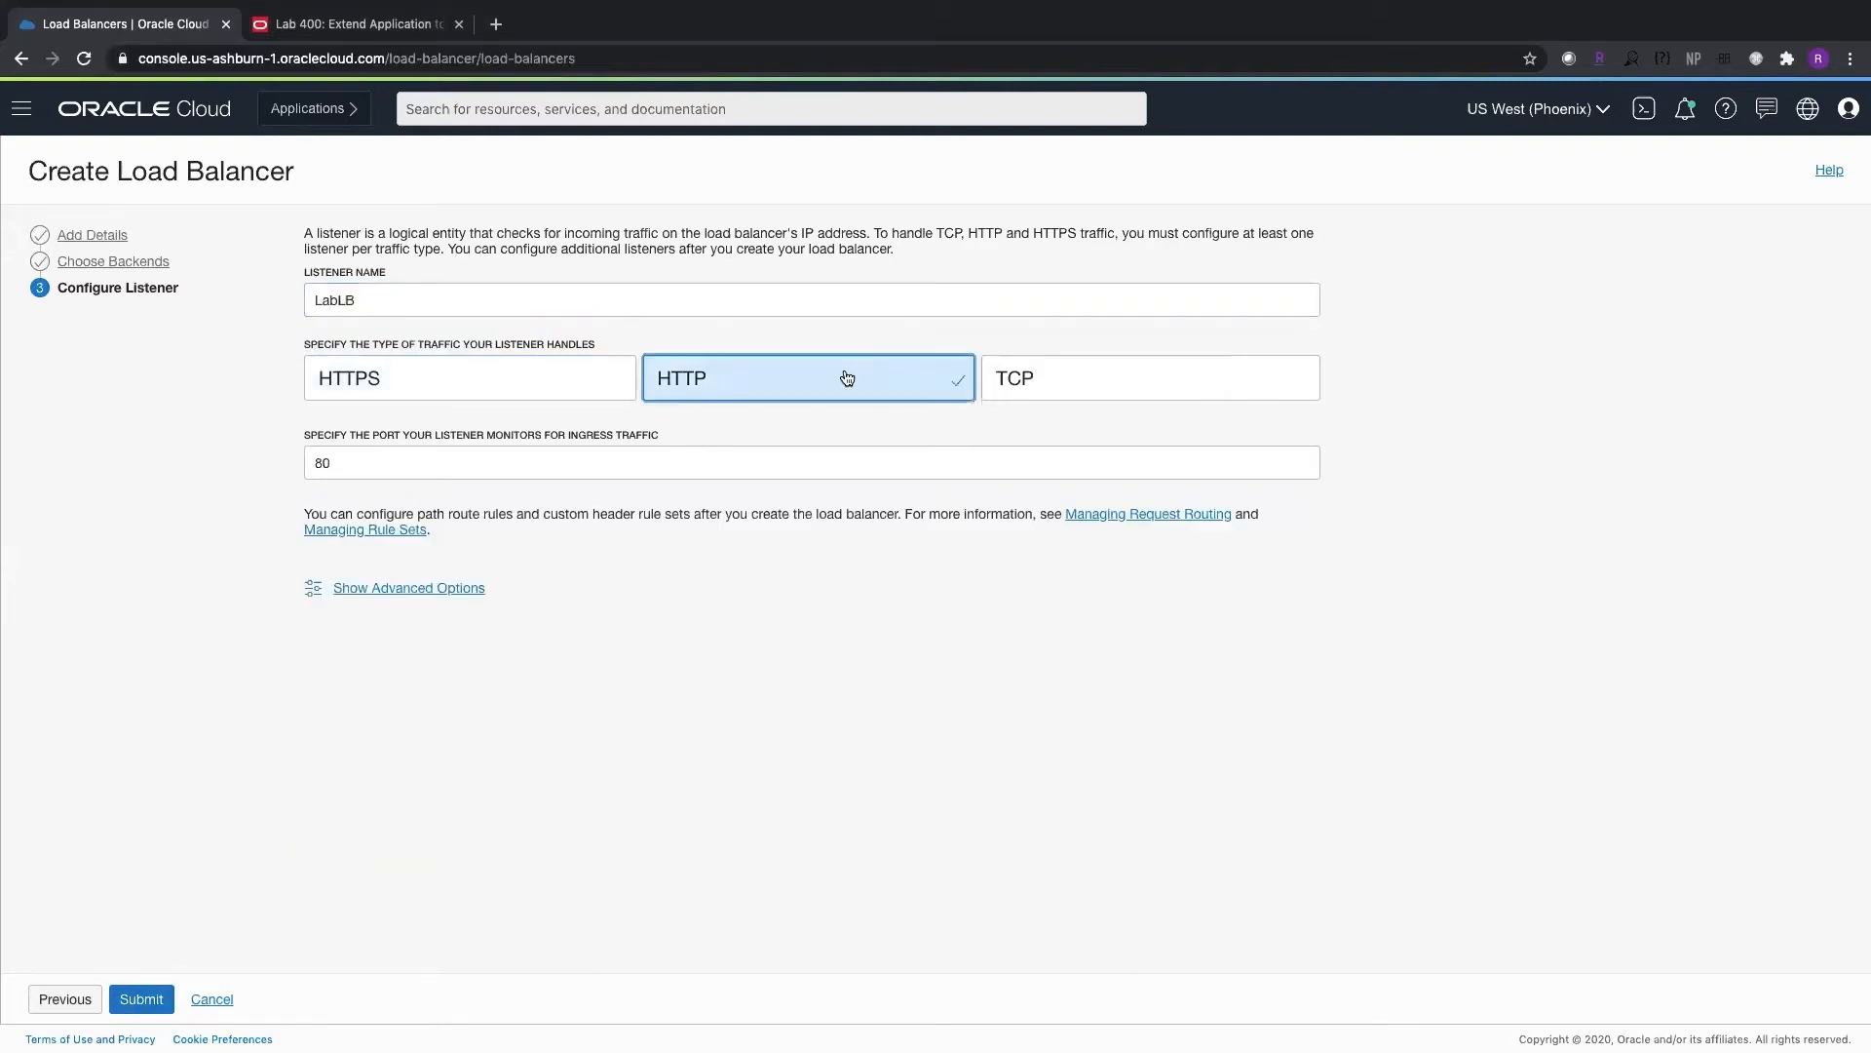
pyautogui.click(141, 999)
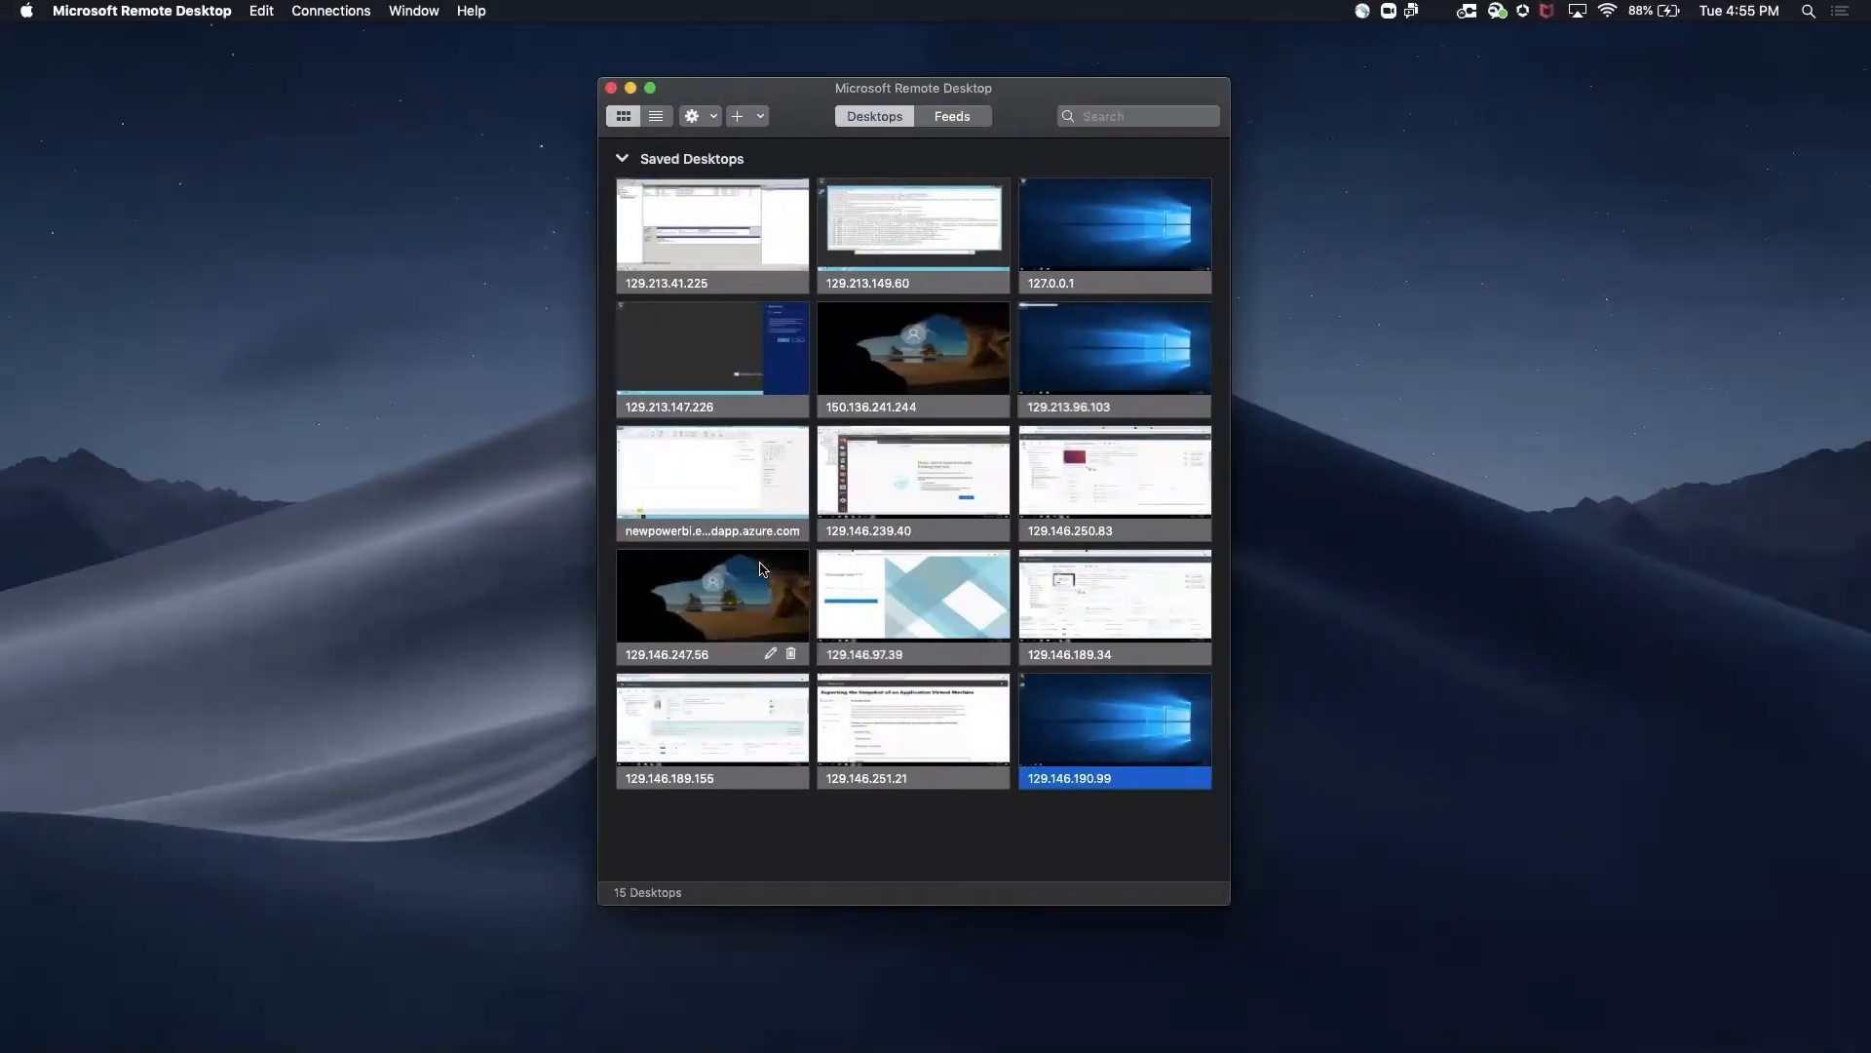
# Step: In Microsoft Remote Desktop, connect to the saved desktop 129.146.190.99, continuing past the identity check
pyautogui.doubleClick(1116, 717)
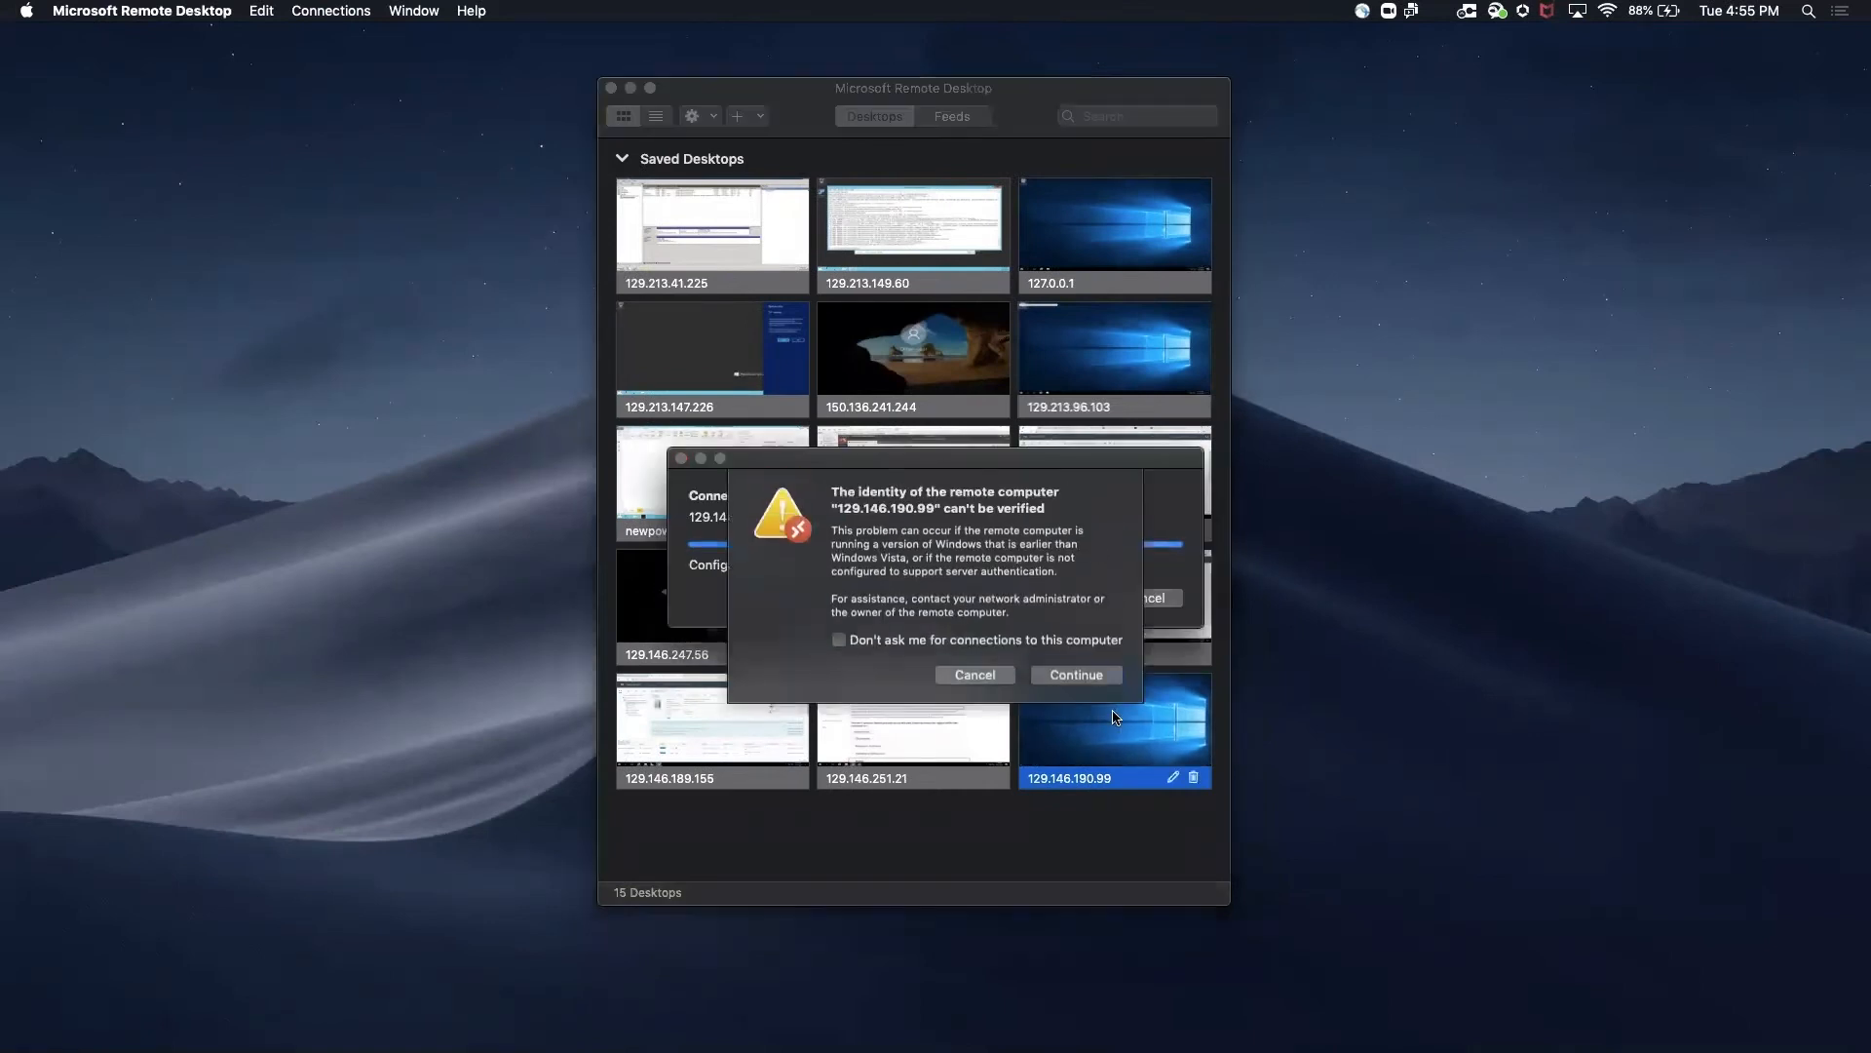
pyautogui.click(1078, 677)
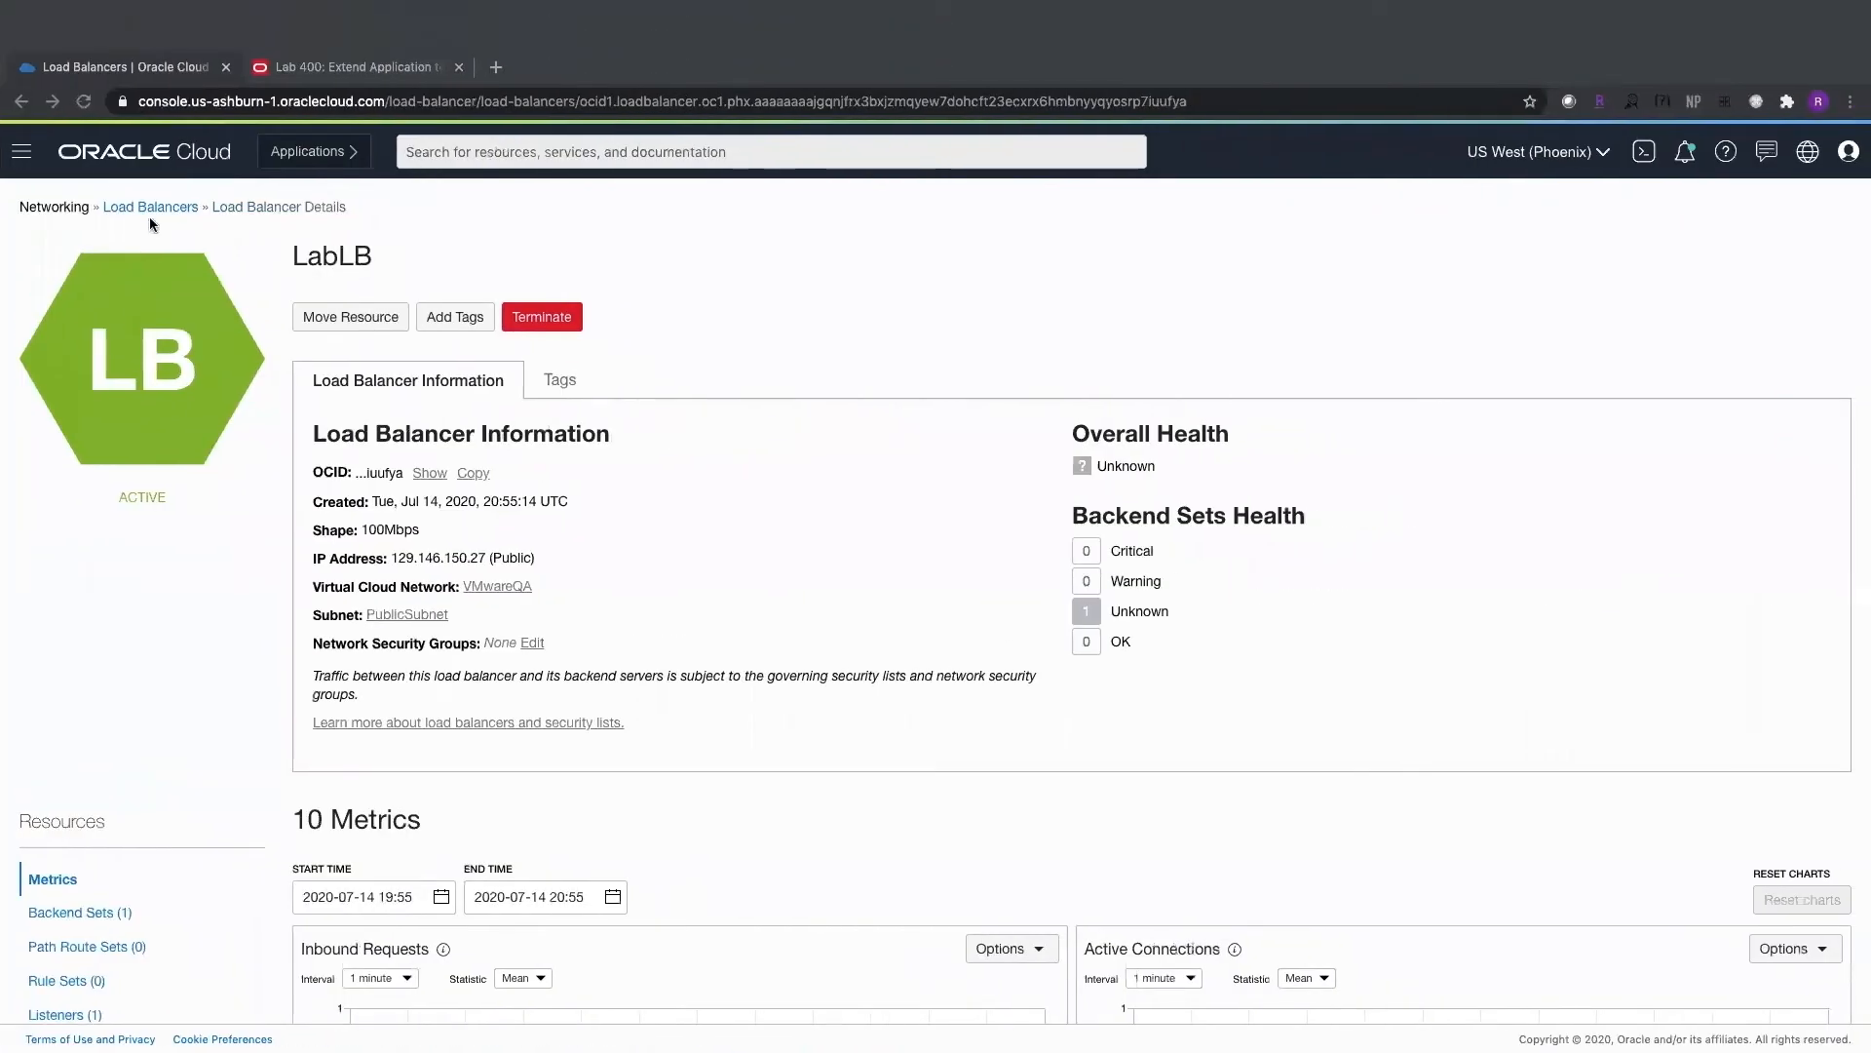
# Step: In the Oracle Cloud console, open the VMwareQA software-defined data center under VMware Solution and copy its vSphere Client address
pyautogui.click(21, 151)
pyautogui.moveTo(47, 712)
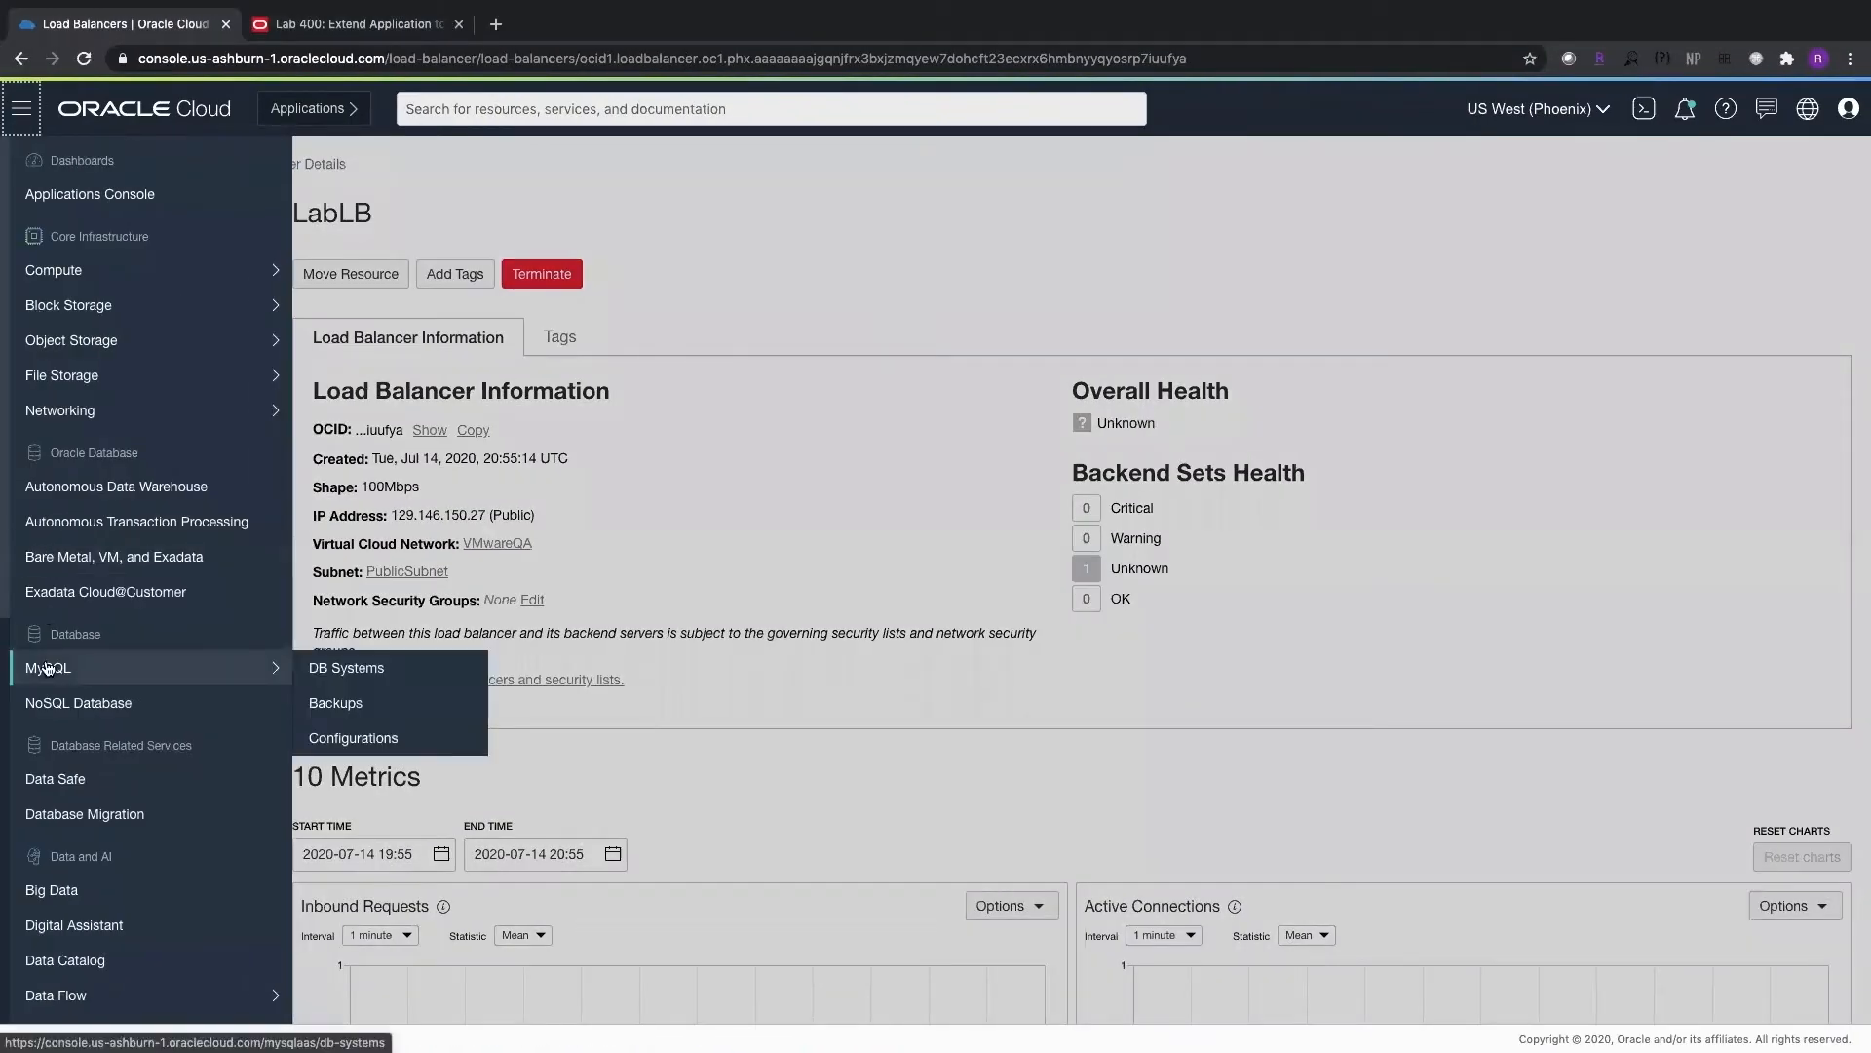
pyautogui.scroll(-6, 46, 668)
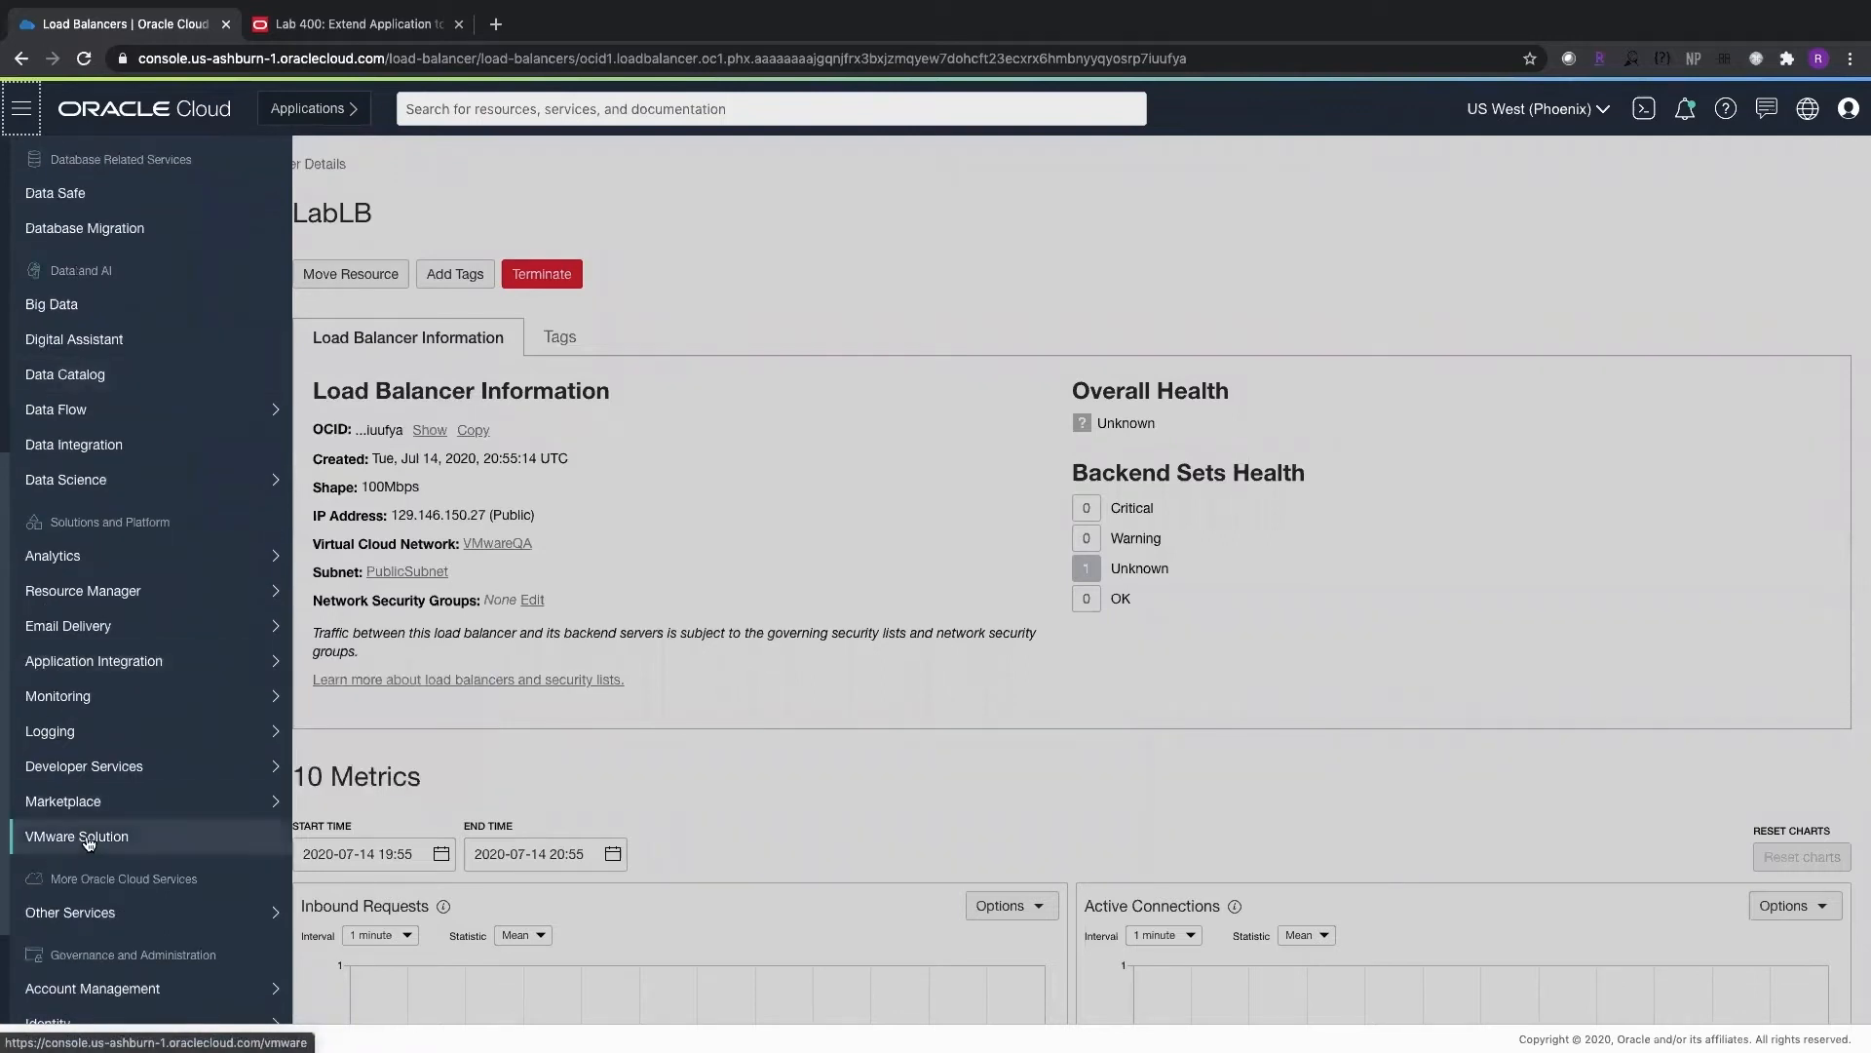
pyautogui.click(68, 836)
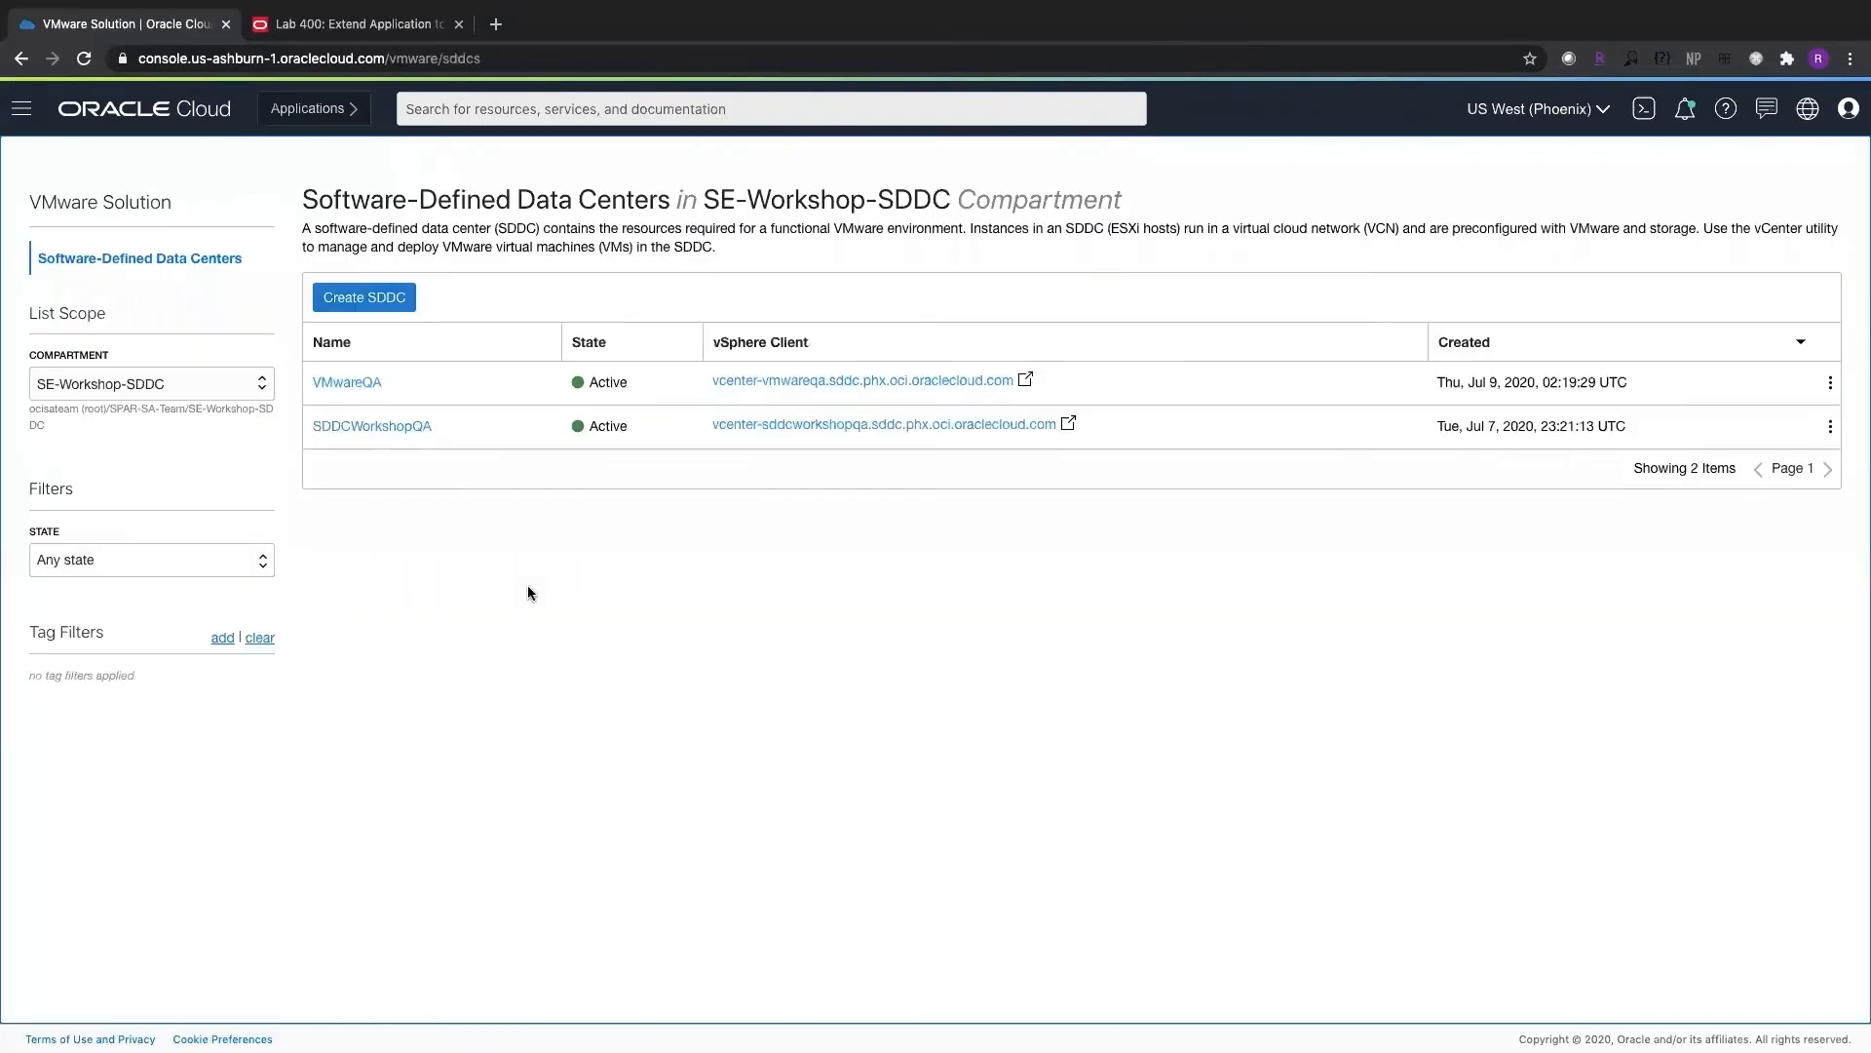
pyautogui.click(353, 381)
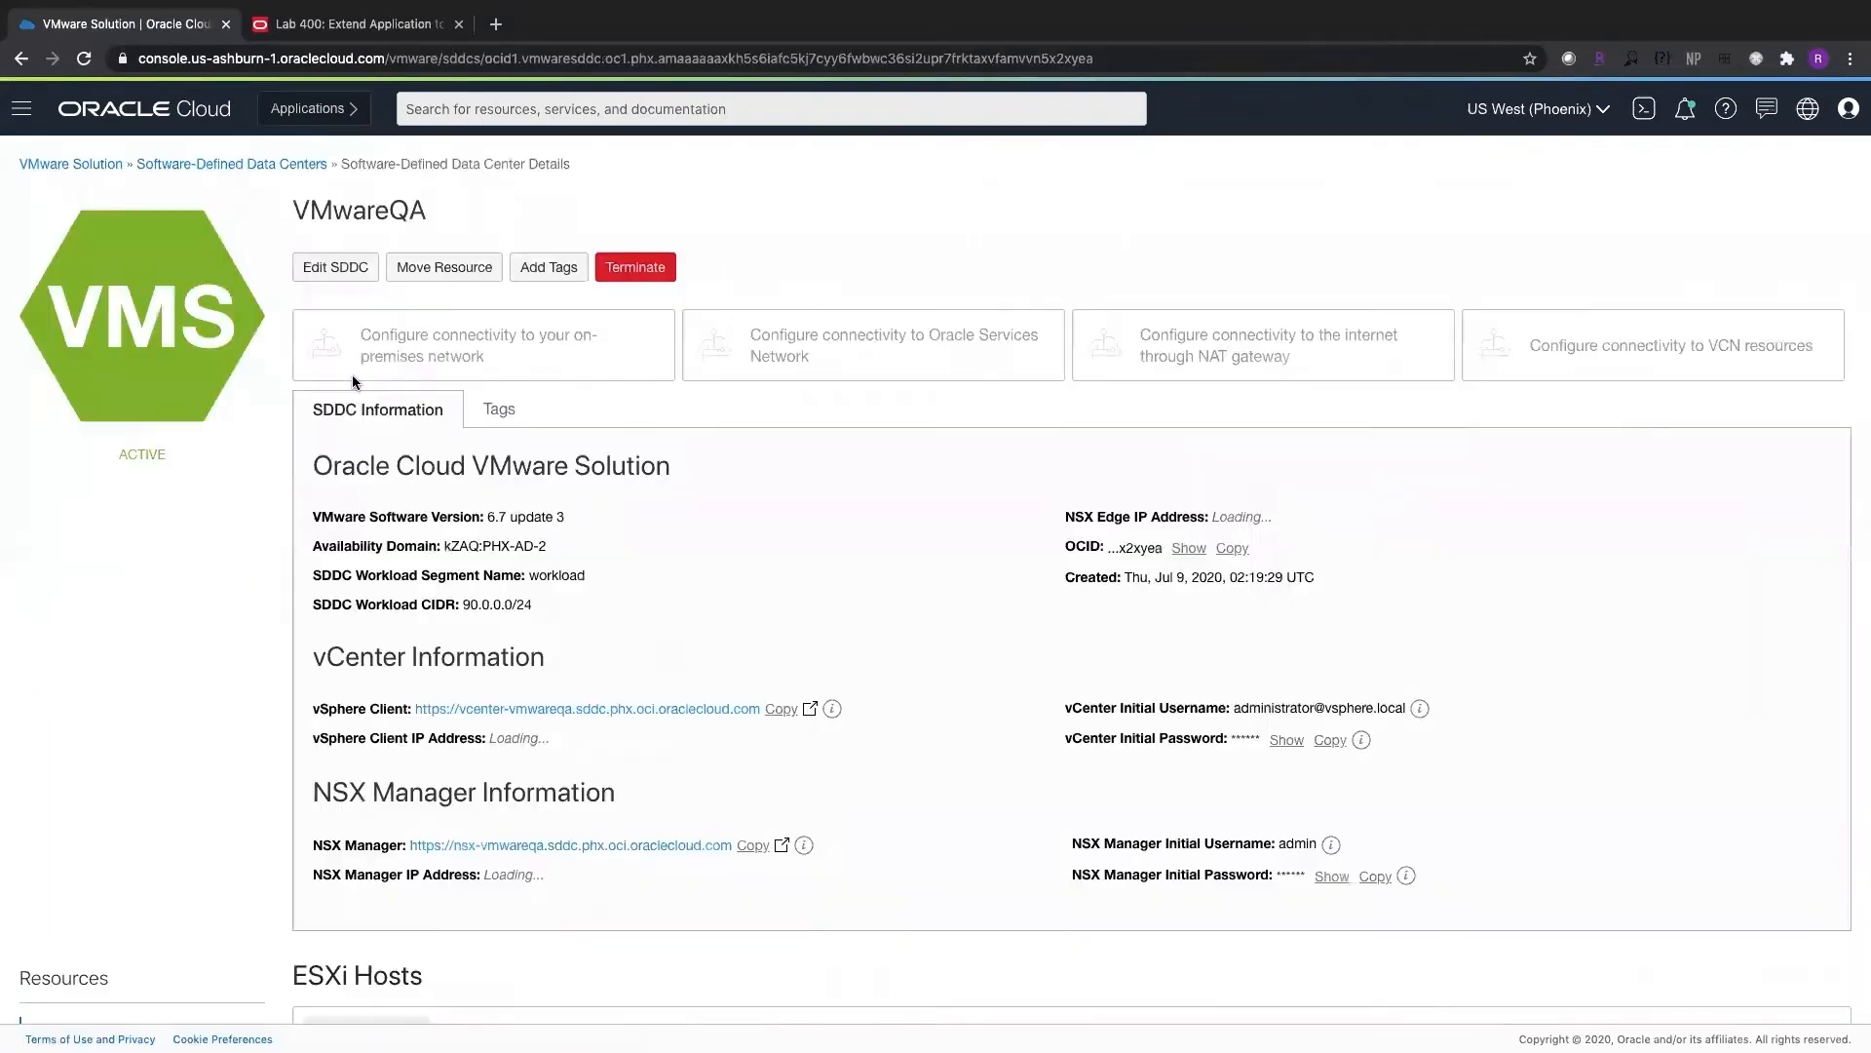
pyautogui.click(780, 709)
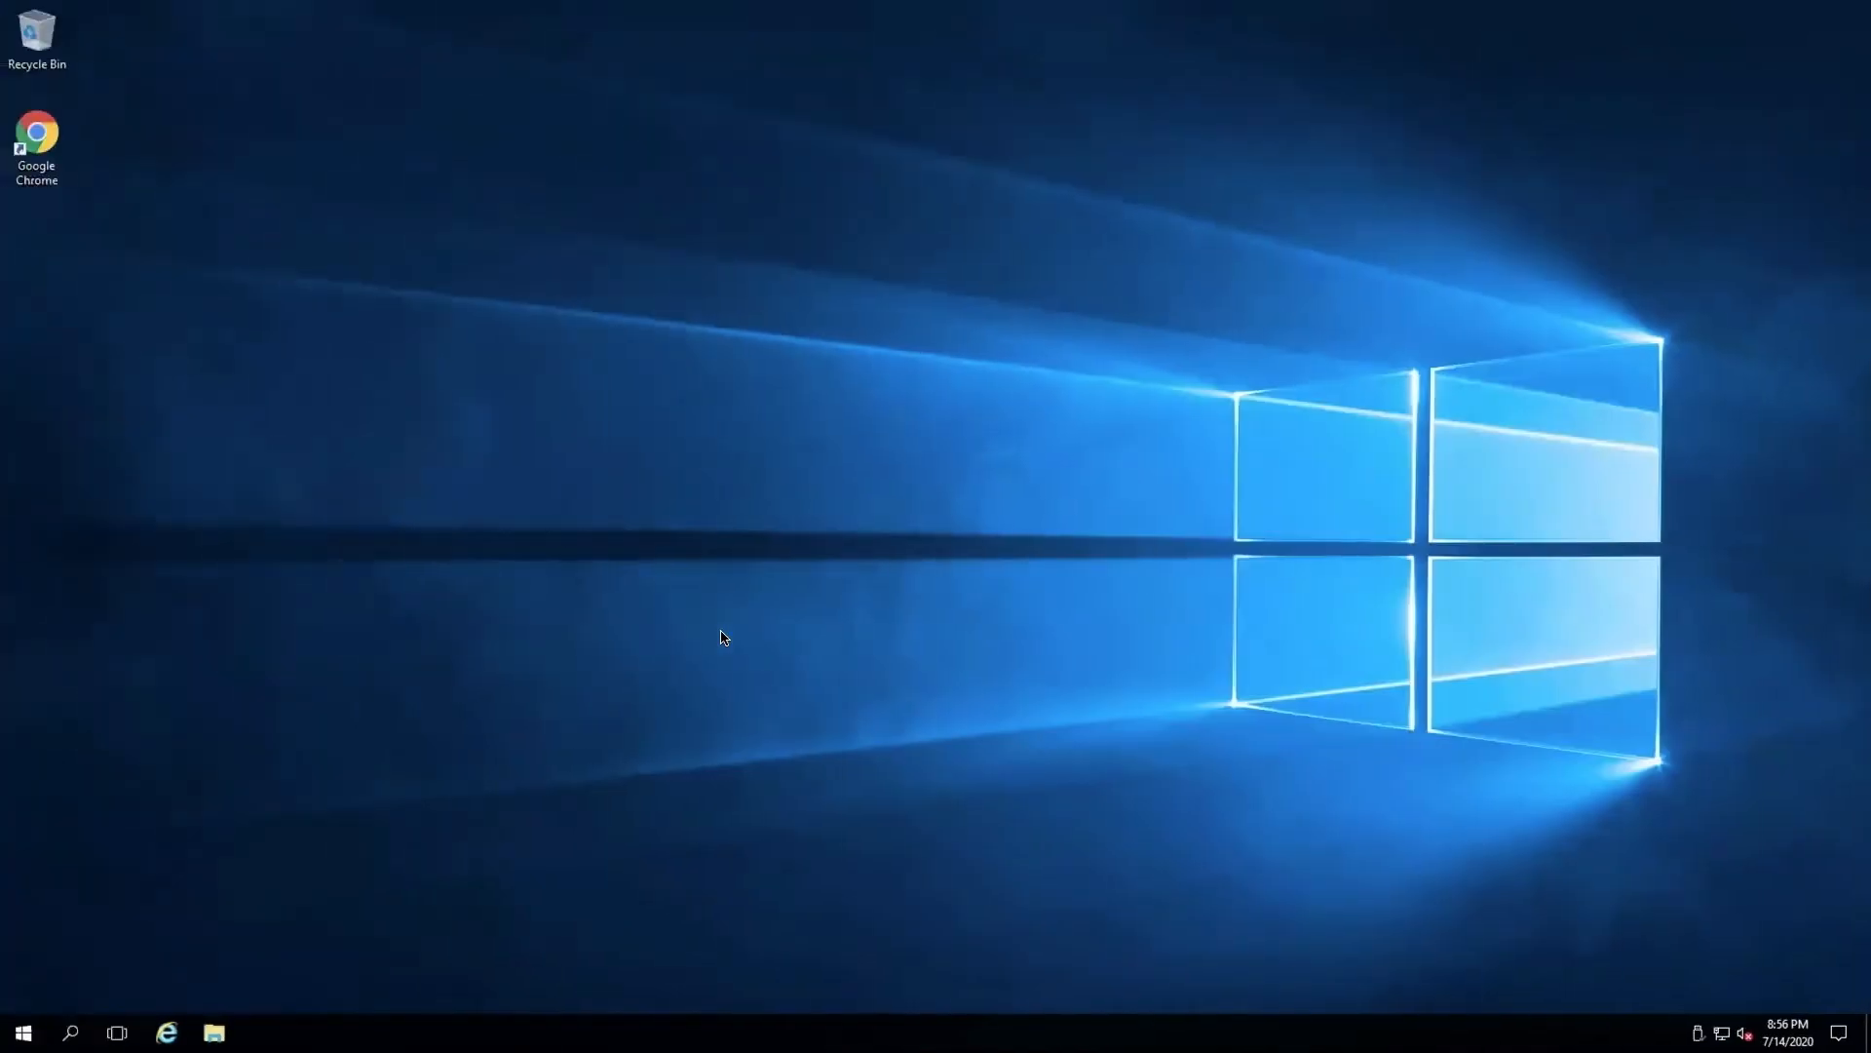
# Step: In Google Chrome on the remote desktop, open the copied vCenter address
pyautogui.doubleClick(37, 136)
pyautogui.hotkey('ctrl', 'v')
pyautogui.press('Return')
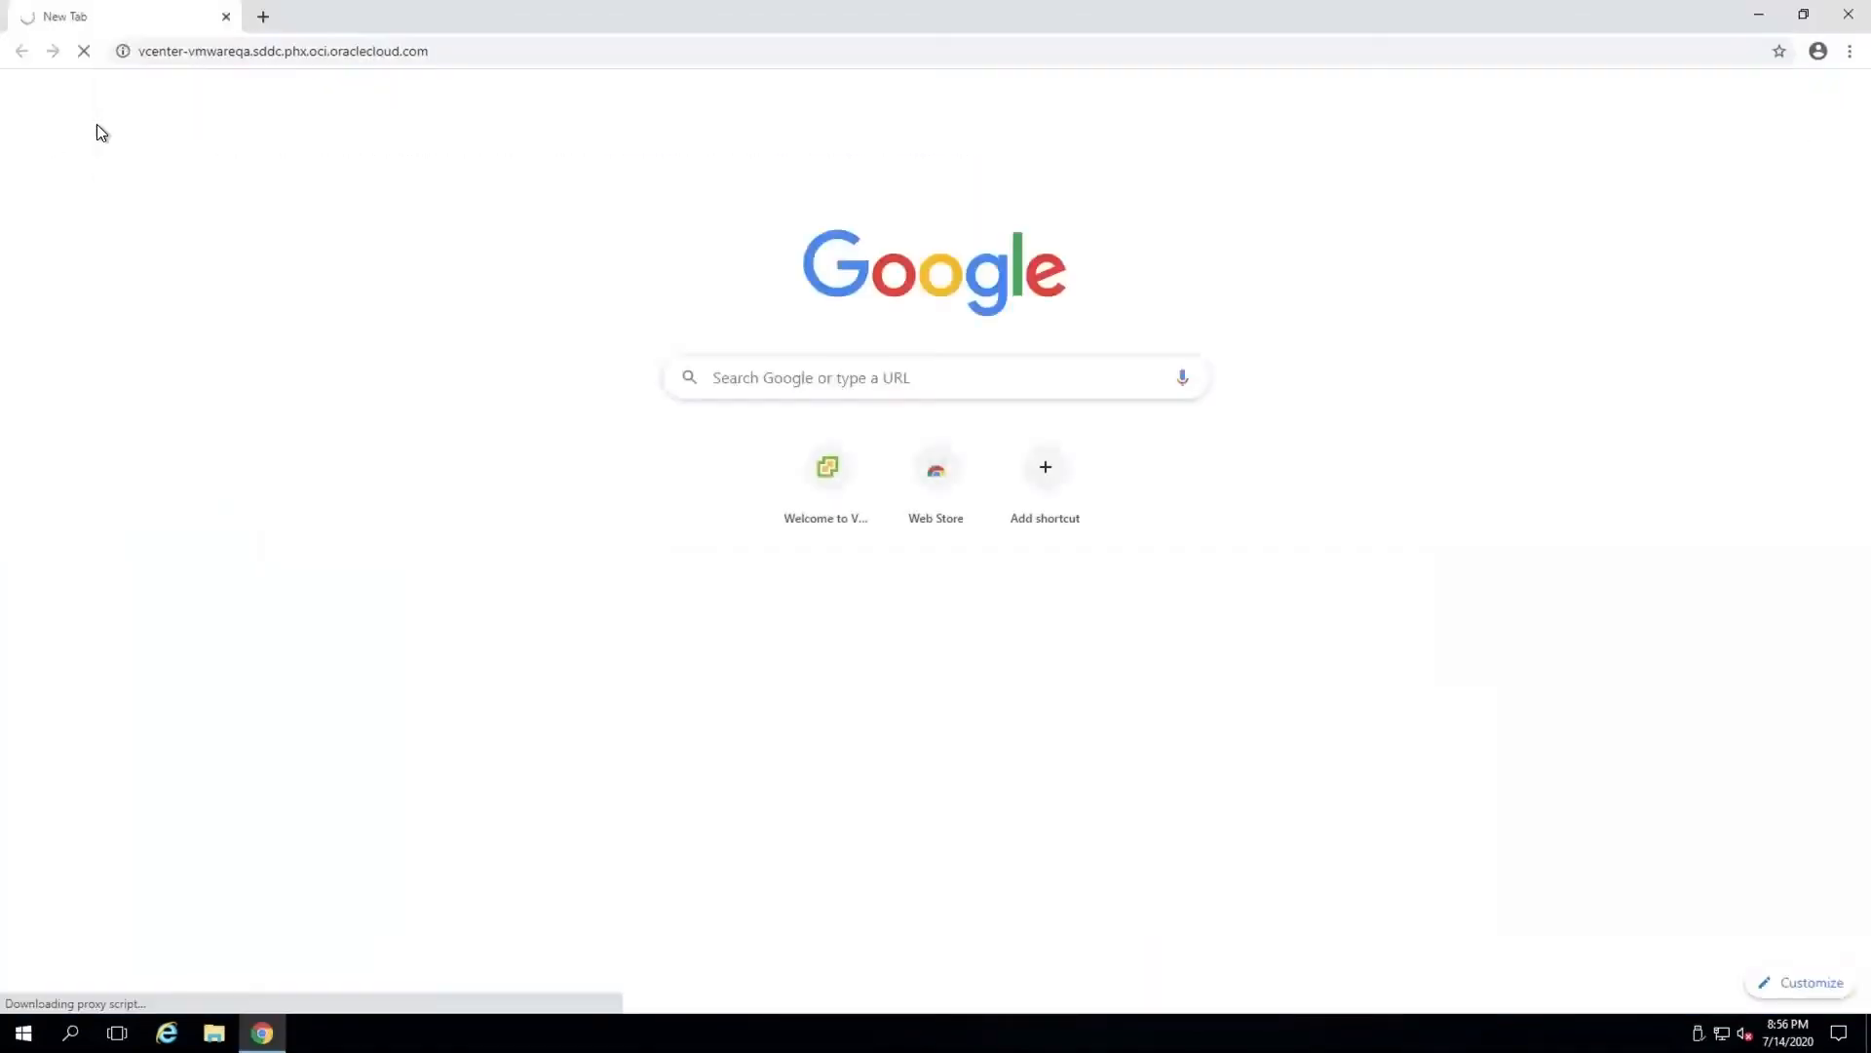
# Step: Sign in to the vSphere Client with the vCenter username and password, and copy the Laboscommerce virtual machine's IP address
pyautogui.click(174, 276)
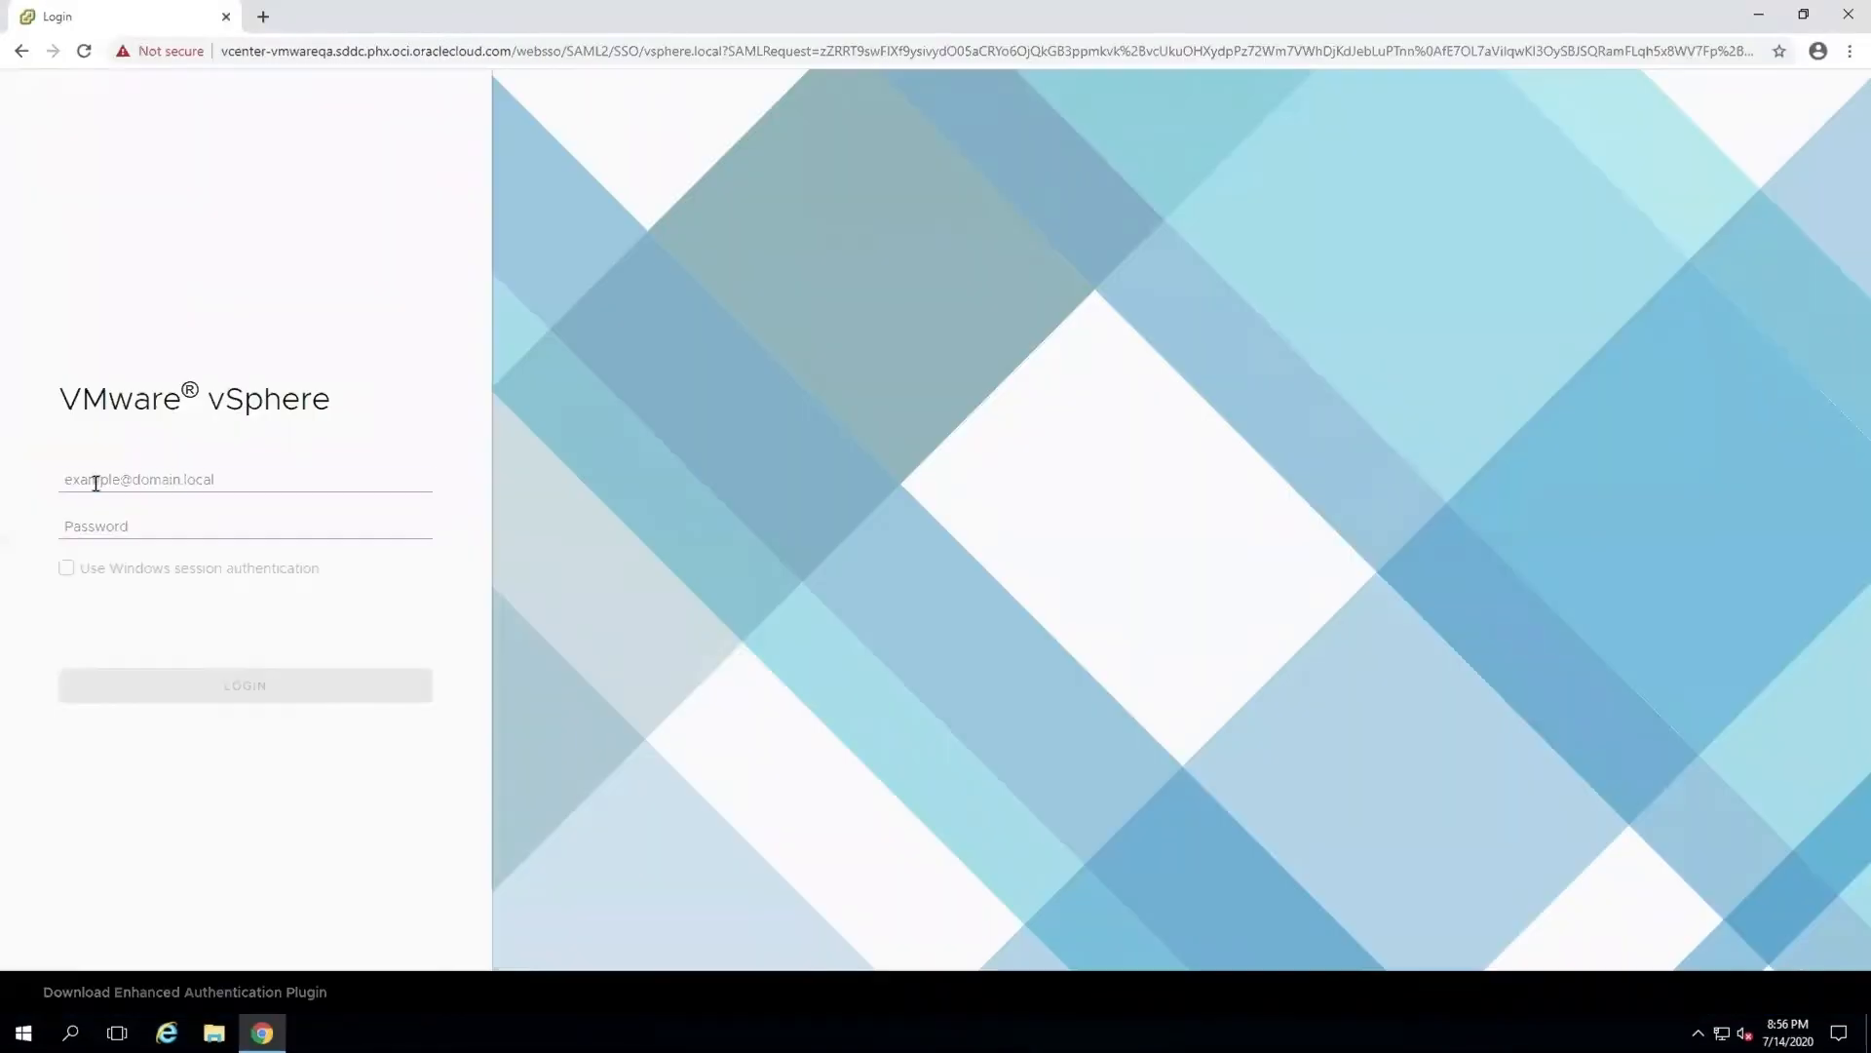
pyautogui.click(96, 483)
pyautogui.click(91, 522)
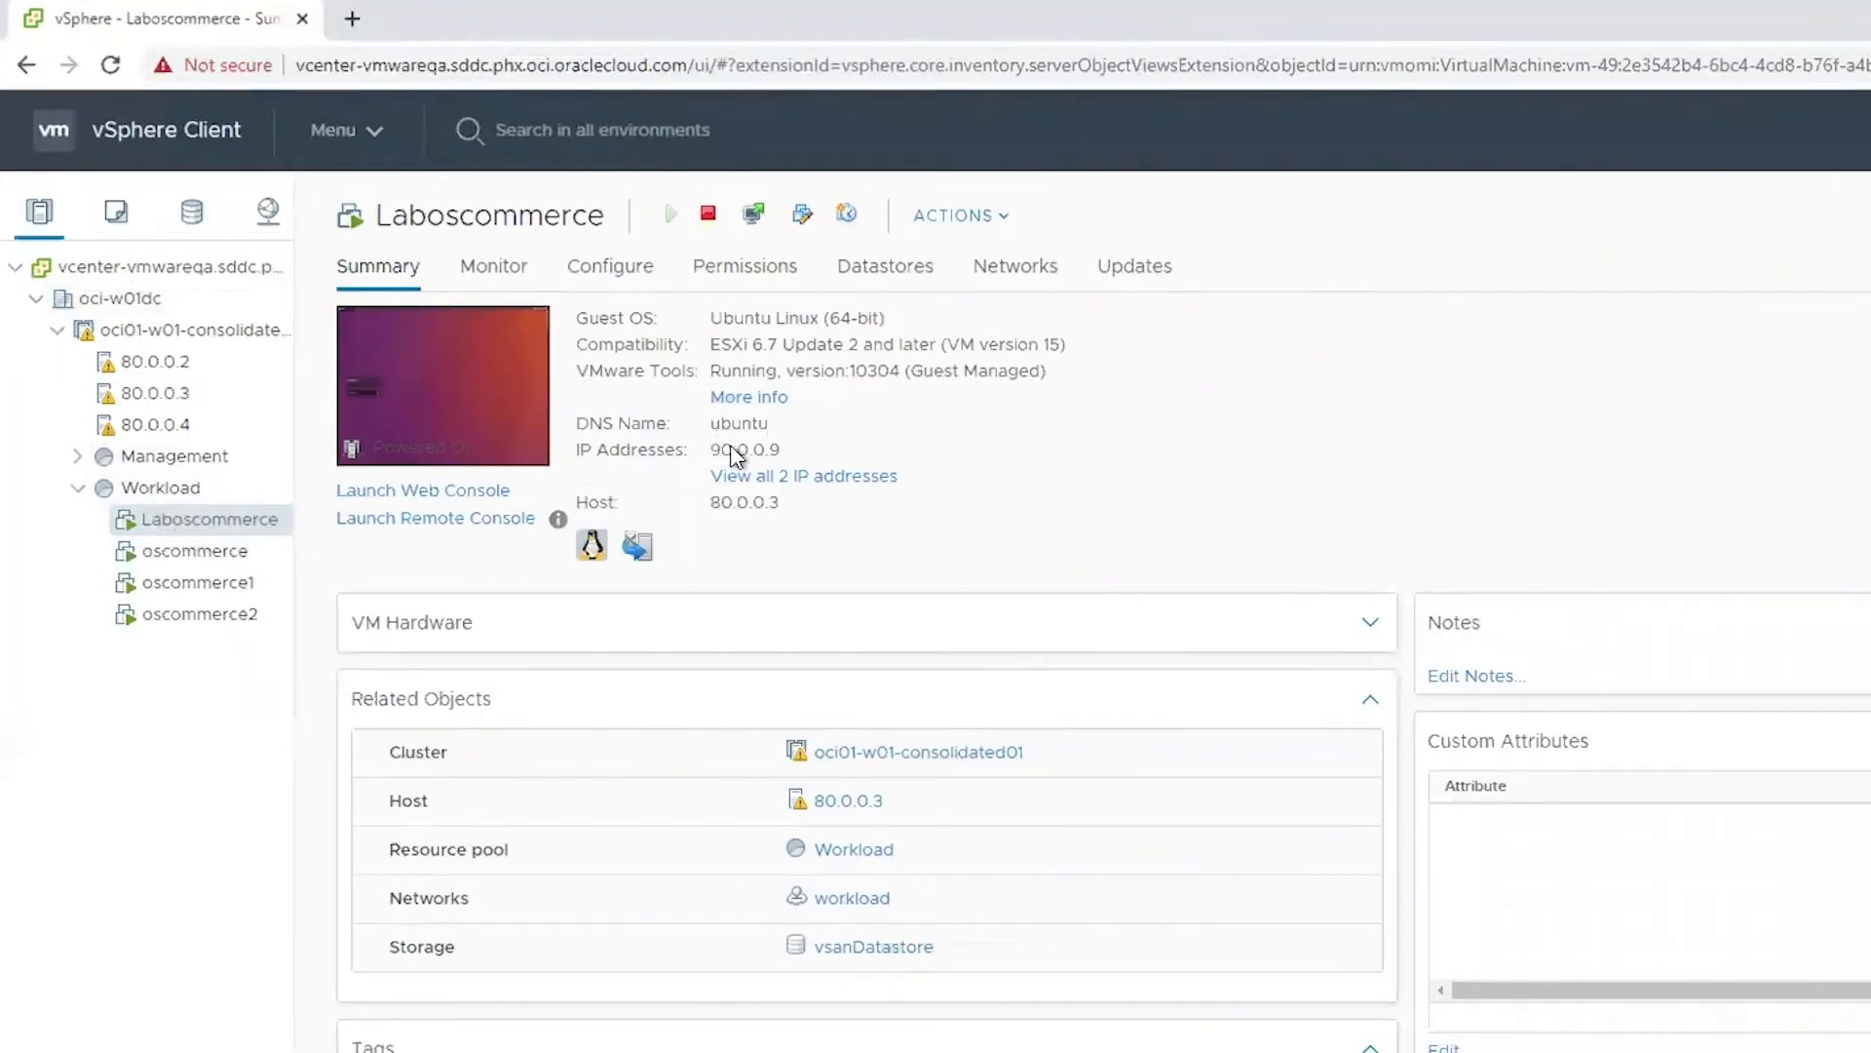
pyautogui.doubleClick(763, 448)
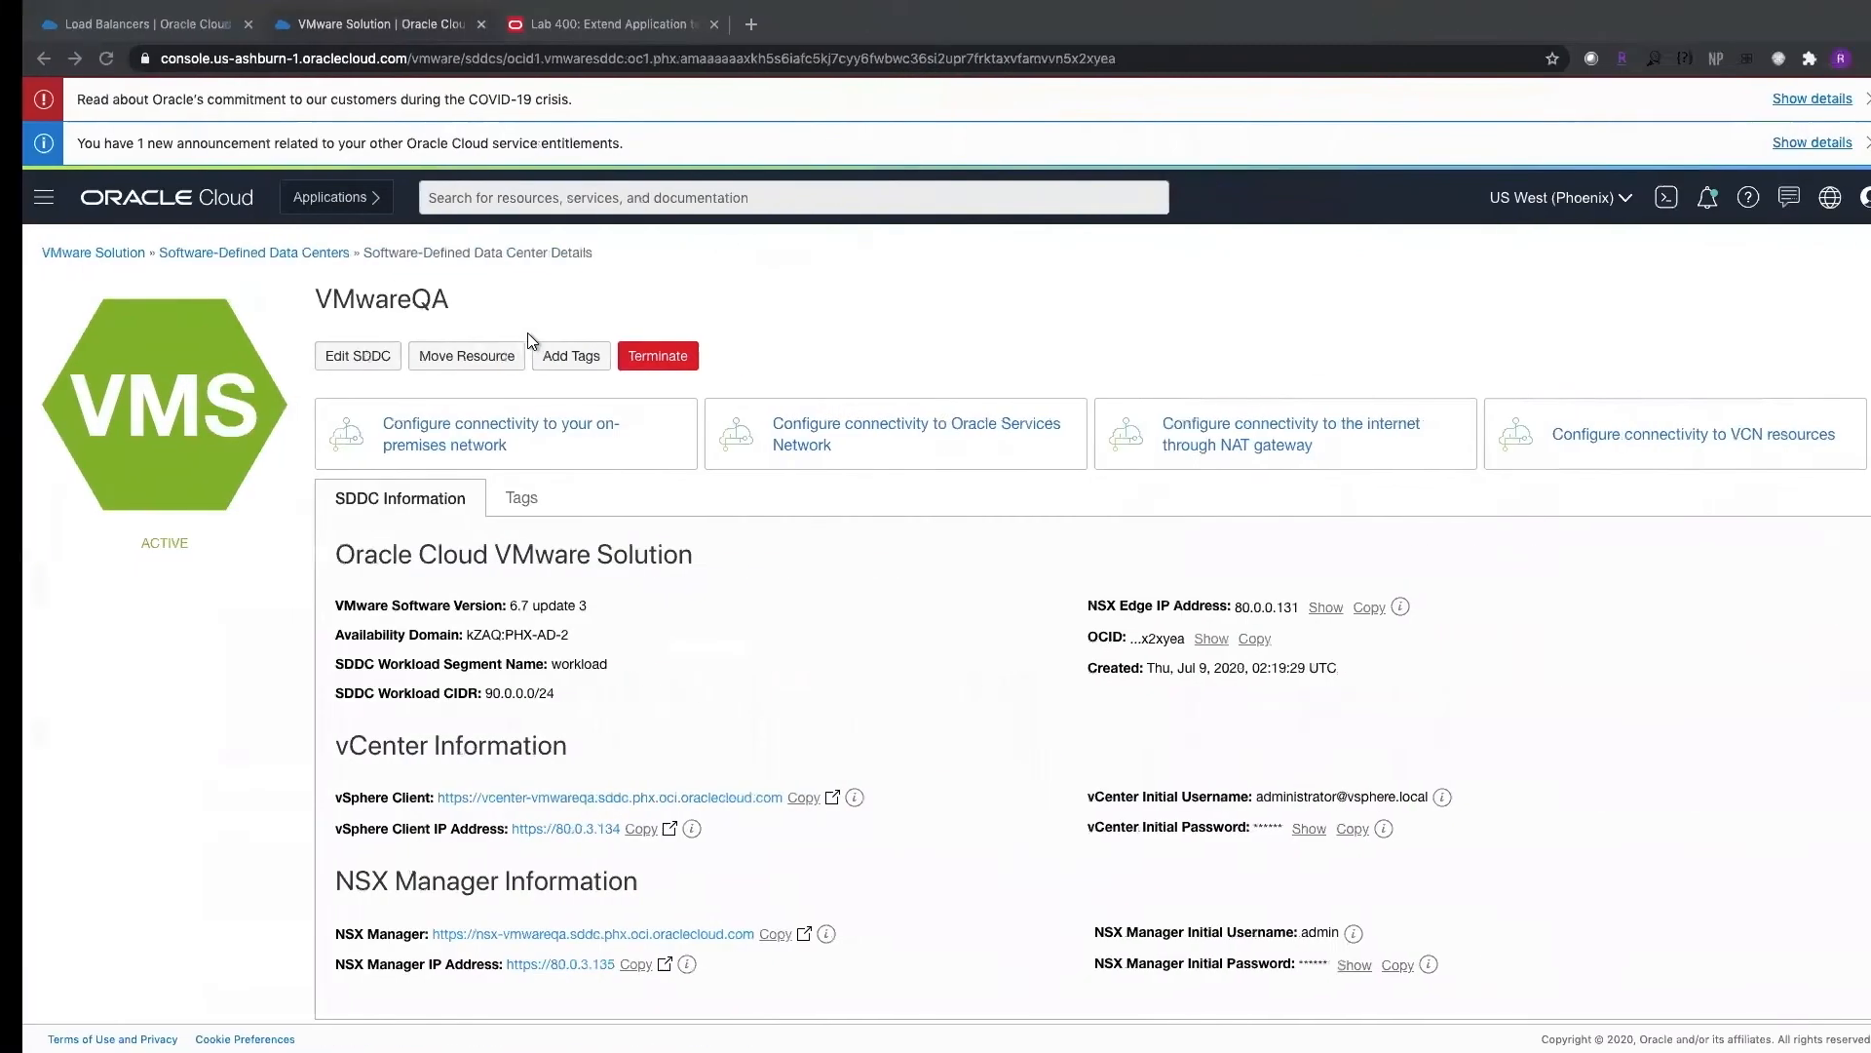
# Step: Return to LabLB in the Oracle Cloud console and open the backends list of its backend set
pyautogui.click(112, 66)
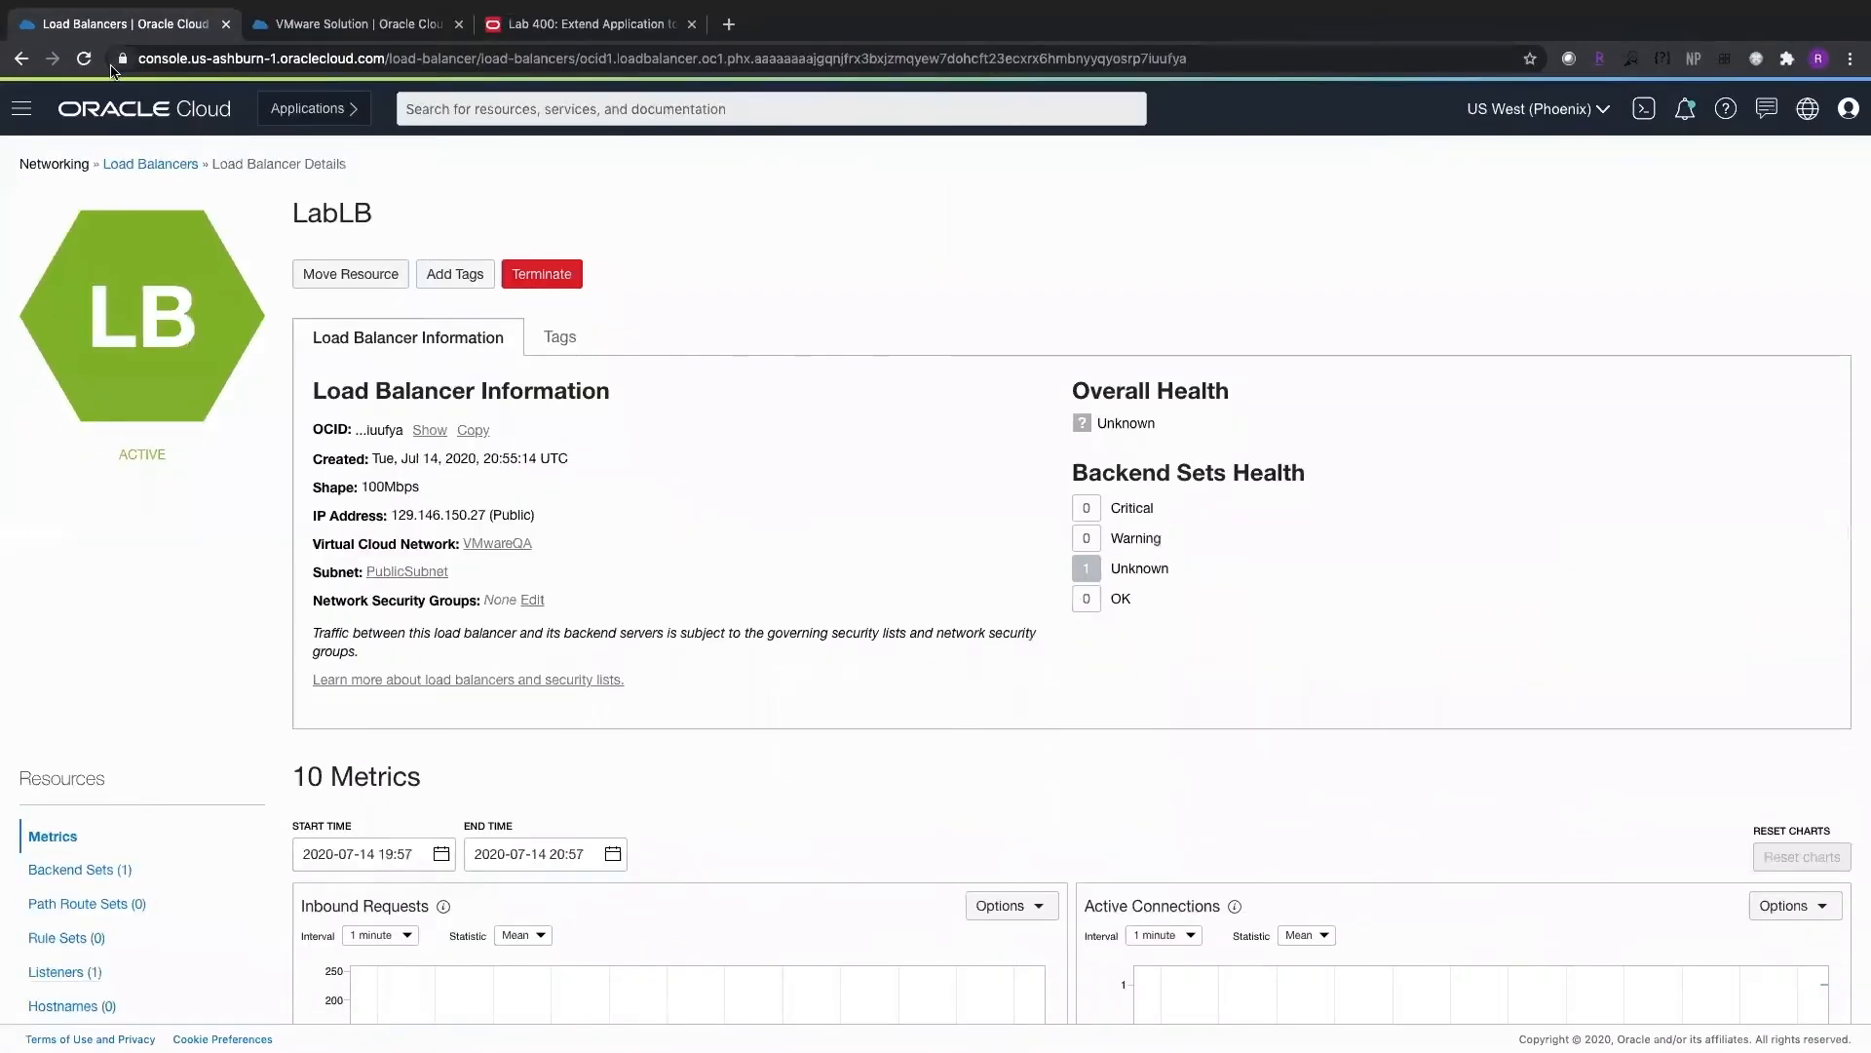
pyautogui.scroll(-2, 669, 695)
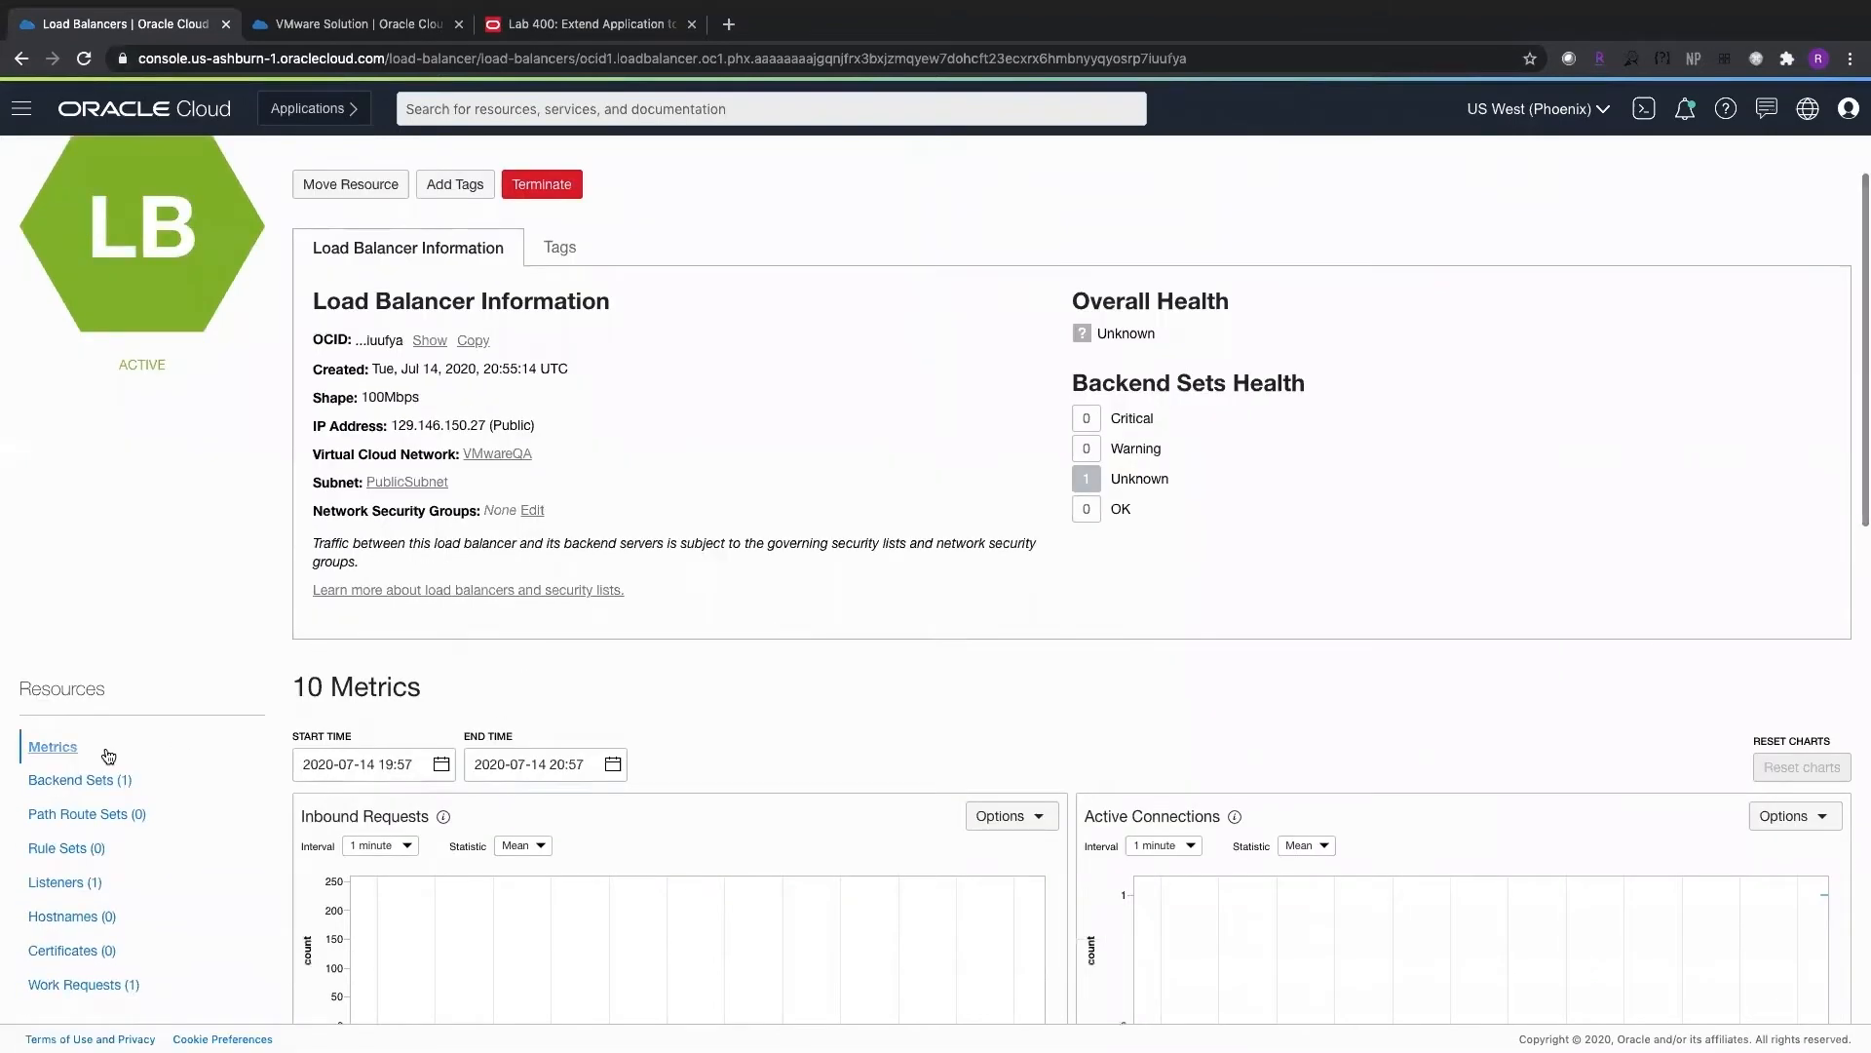
pyautogui.click(78, 779)
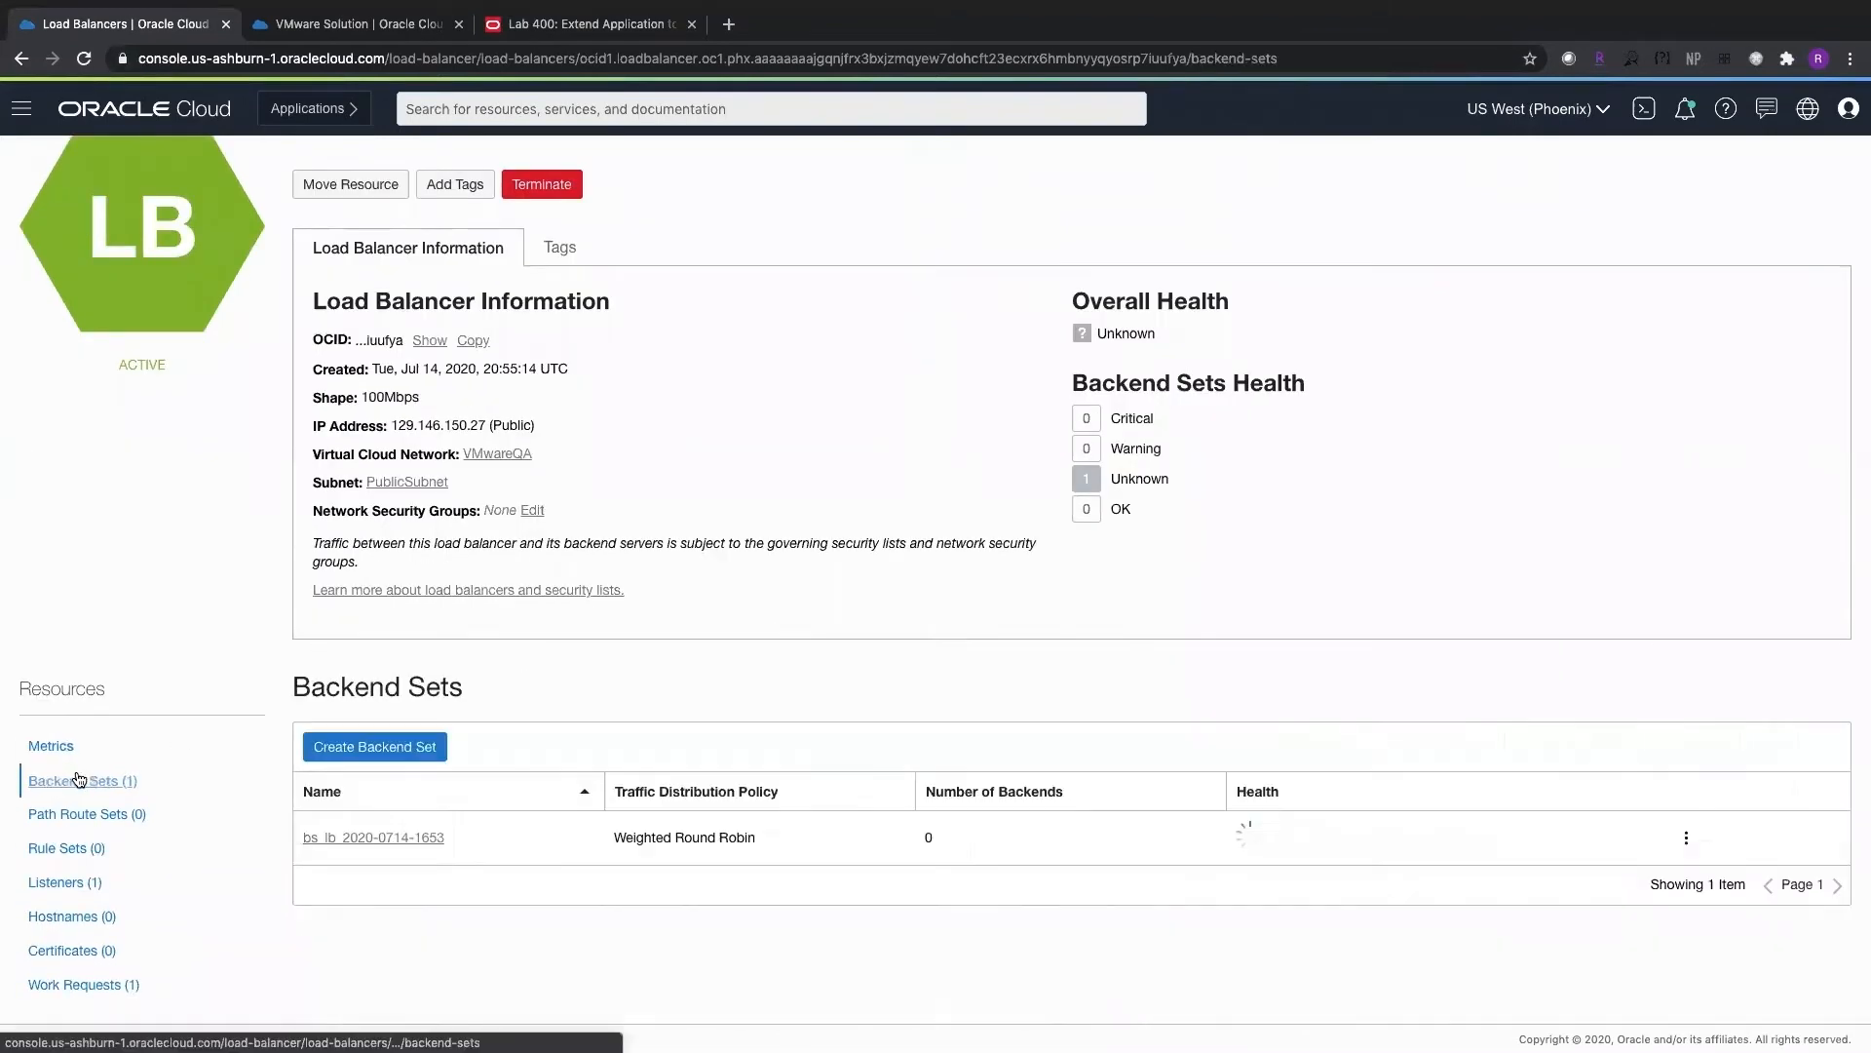
pyautogui.click(376, 831)
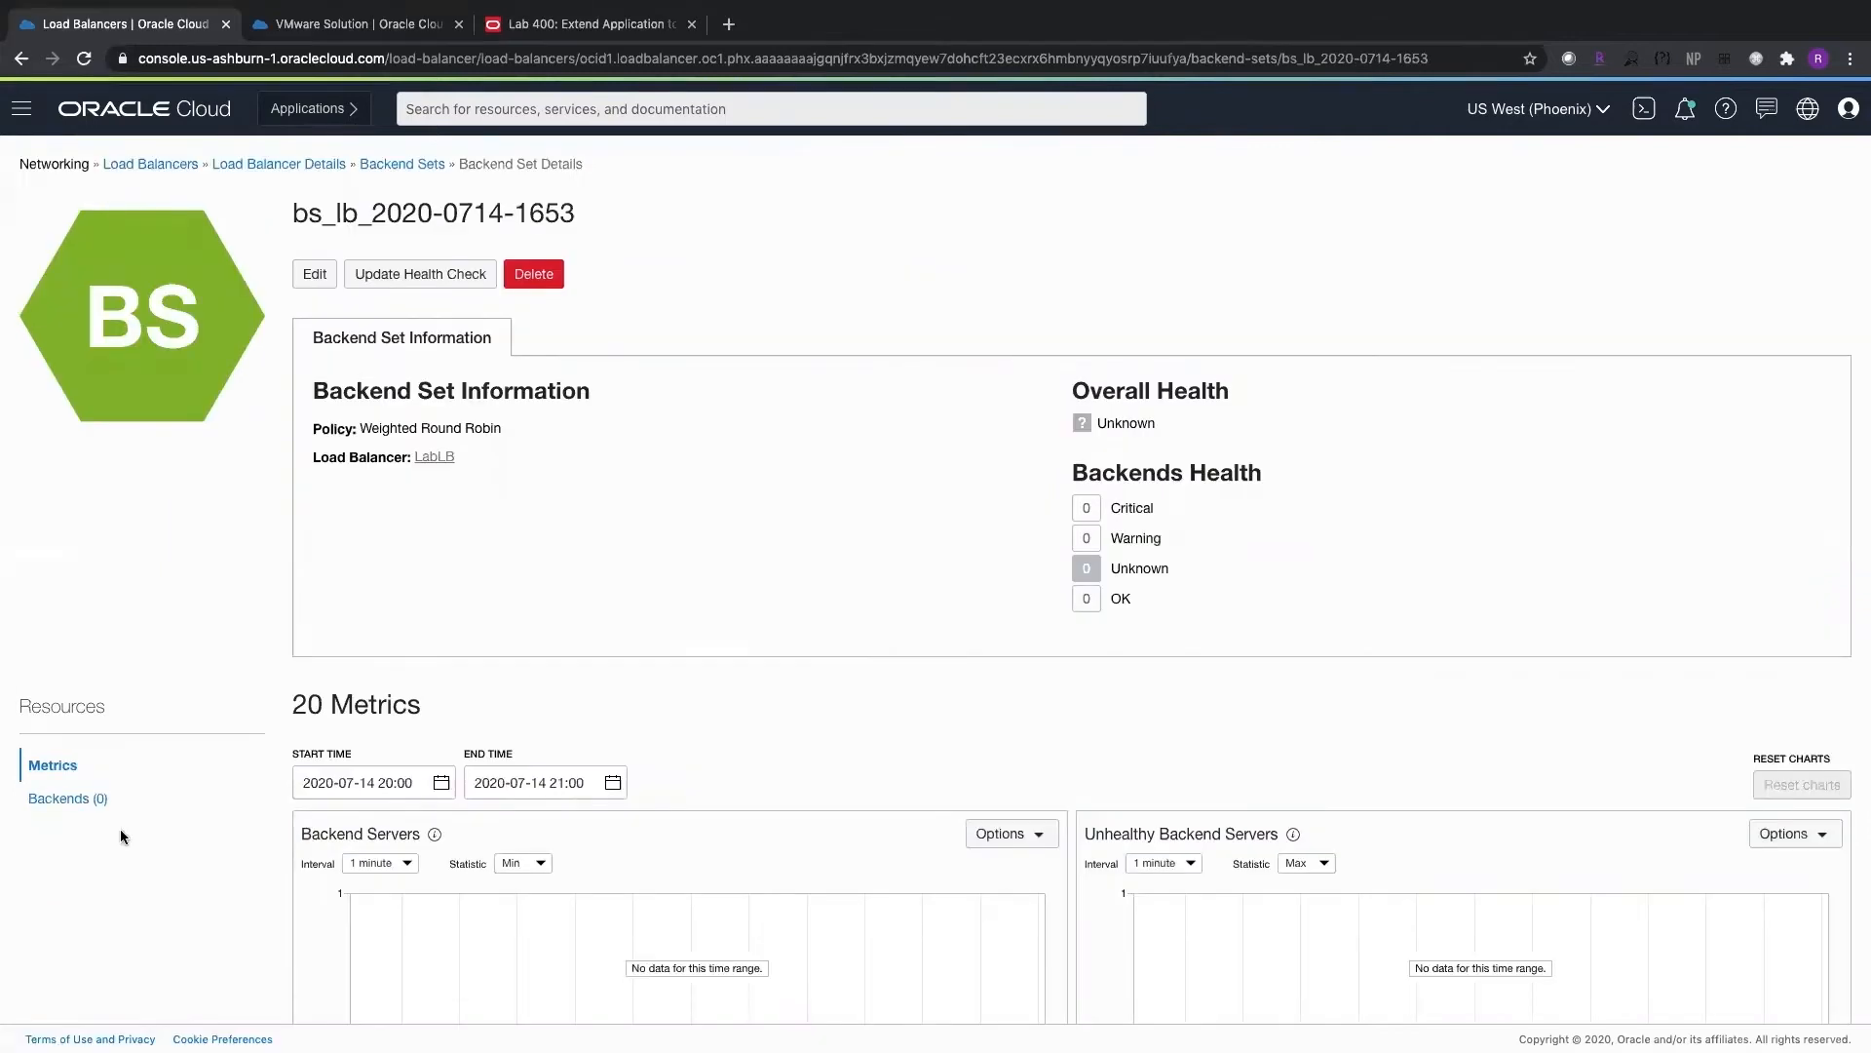
pyautogui.click(76, 799)
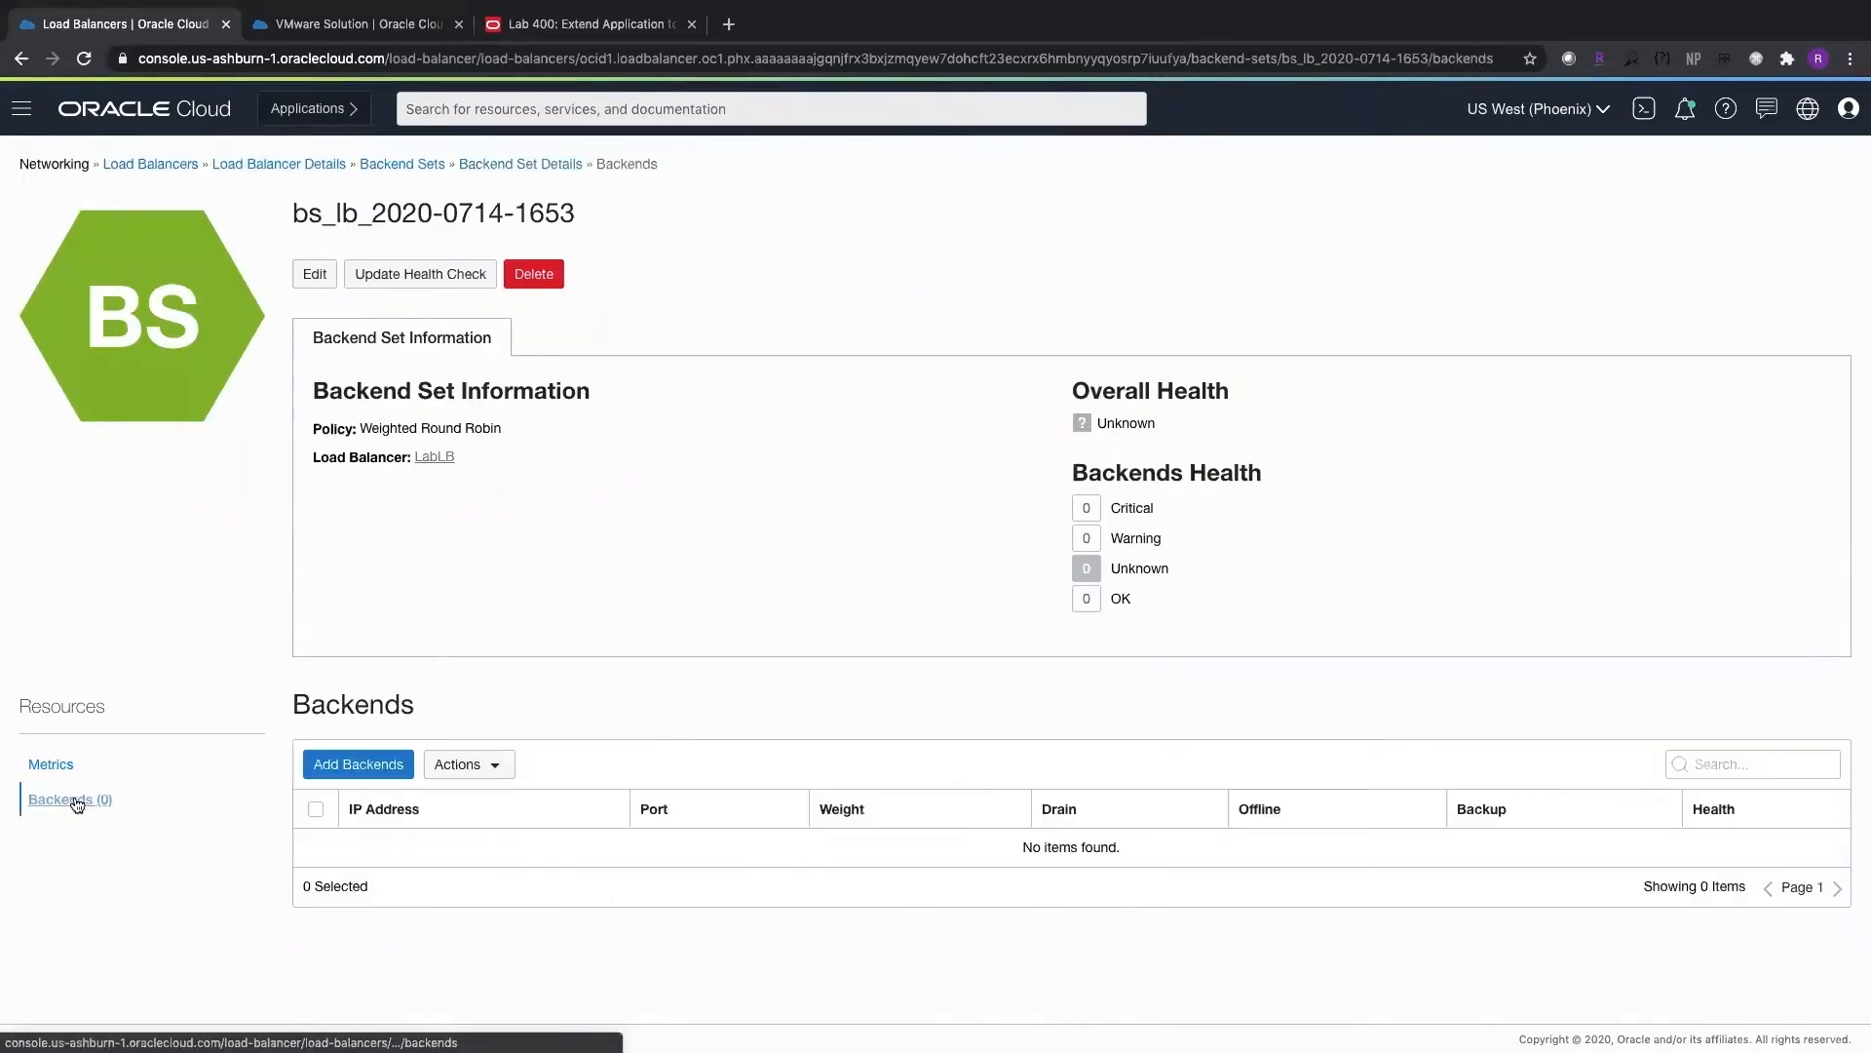
# Step: Add a backend by IP address to the backend set, using 90.0.0.9 with the default port and weight
pyautogui.click(358, 766)
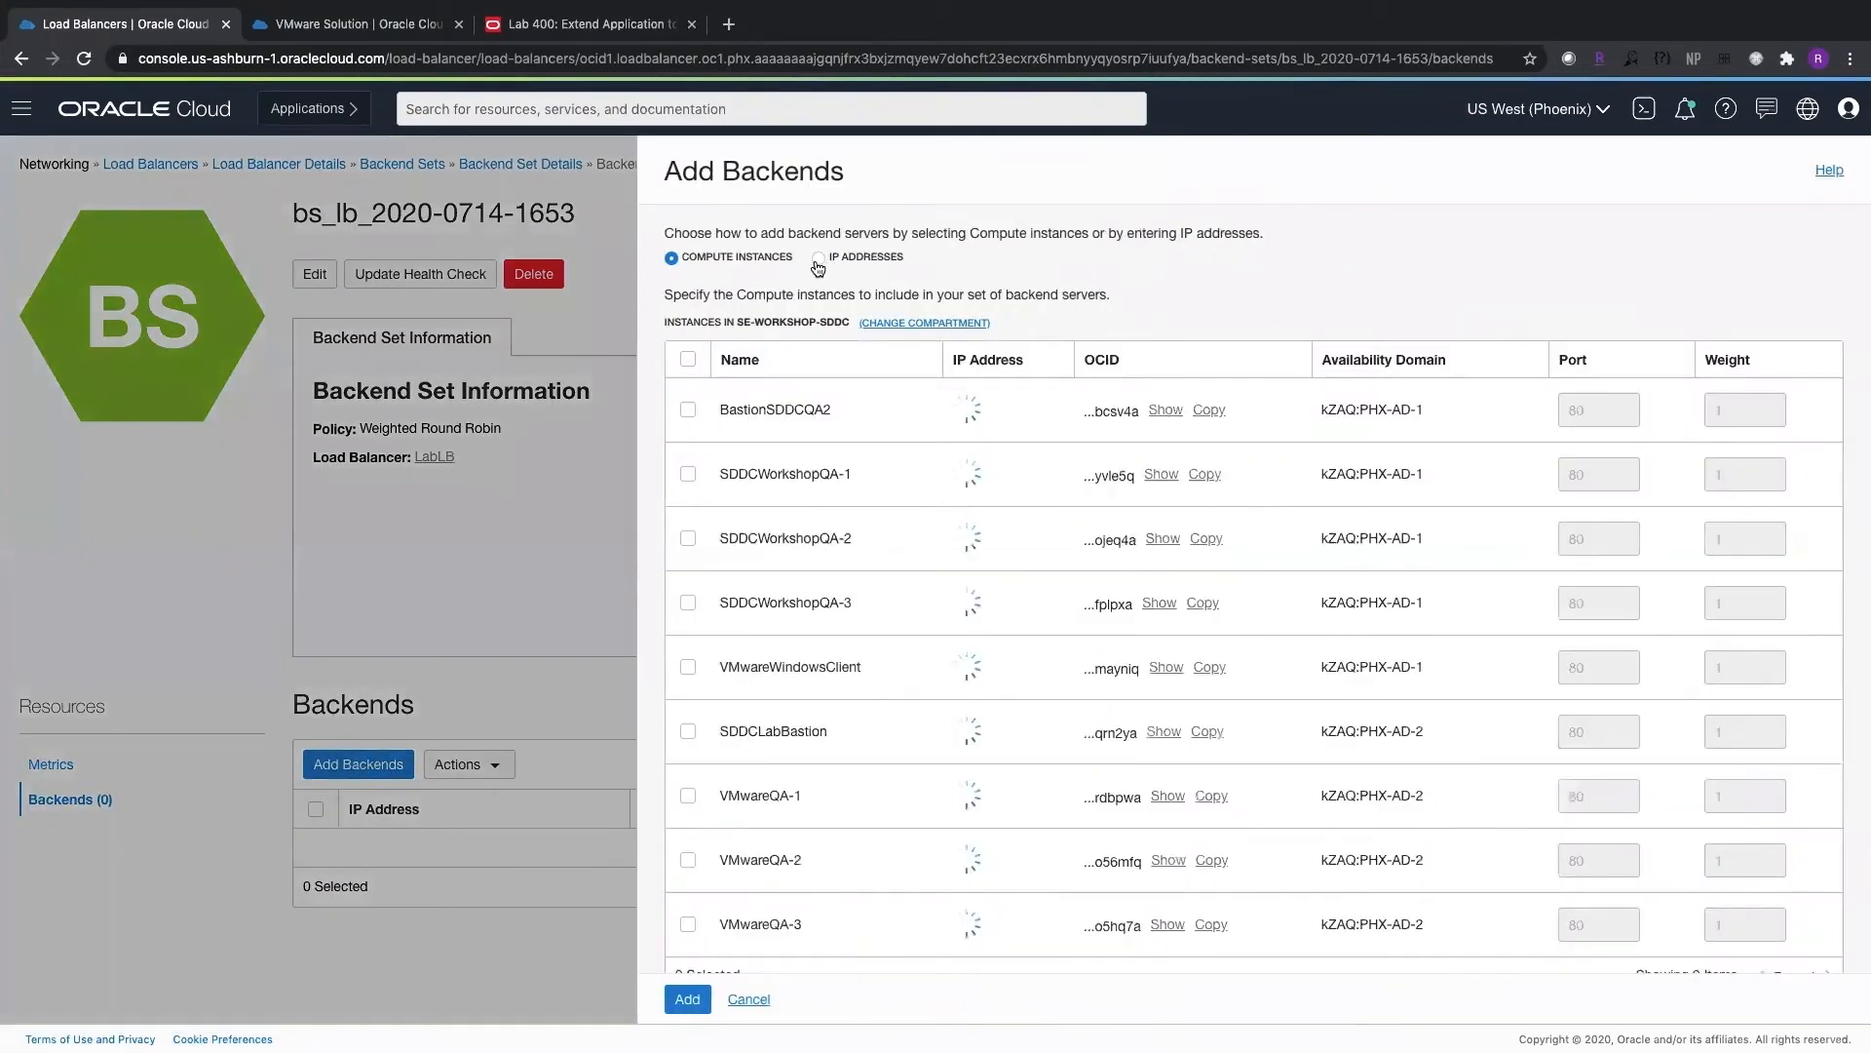
pyautogui.click(820, 259)
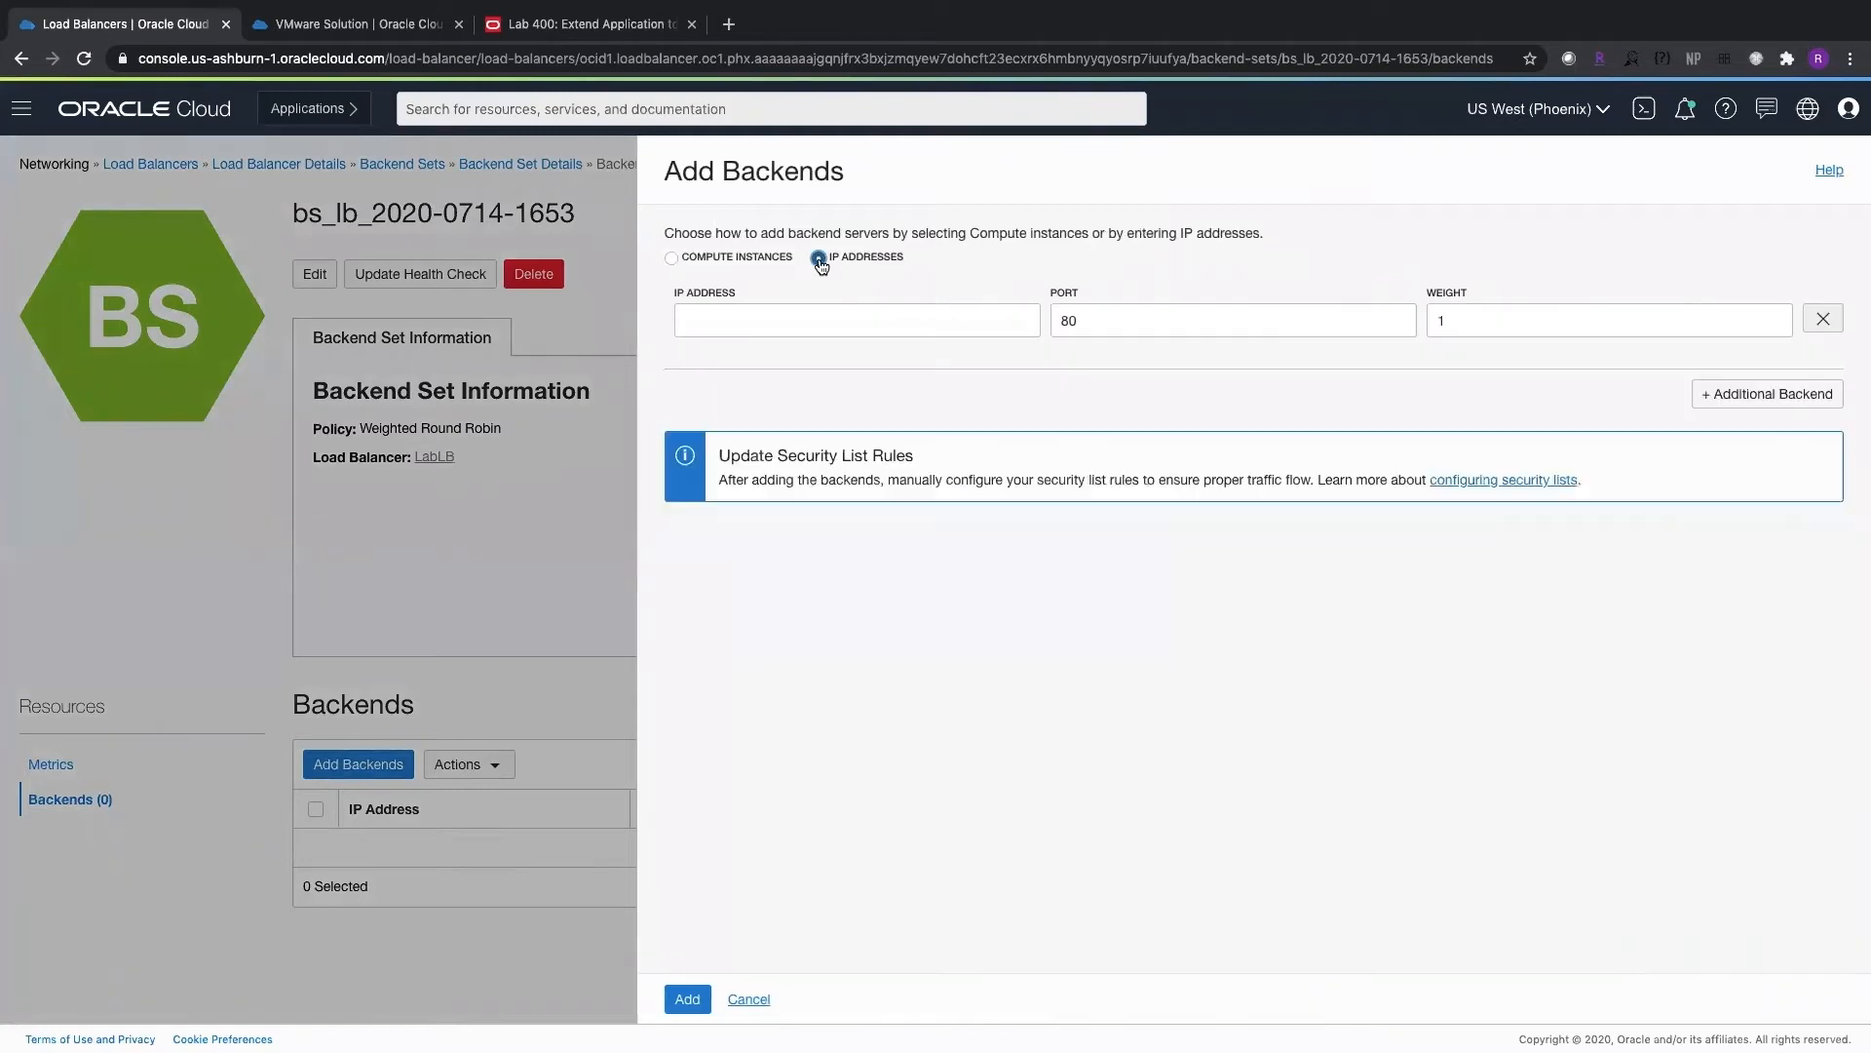
pyautogui.click(743, 320)
pyautogui.hotkey('ctrl', 'v')
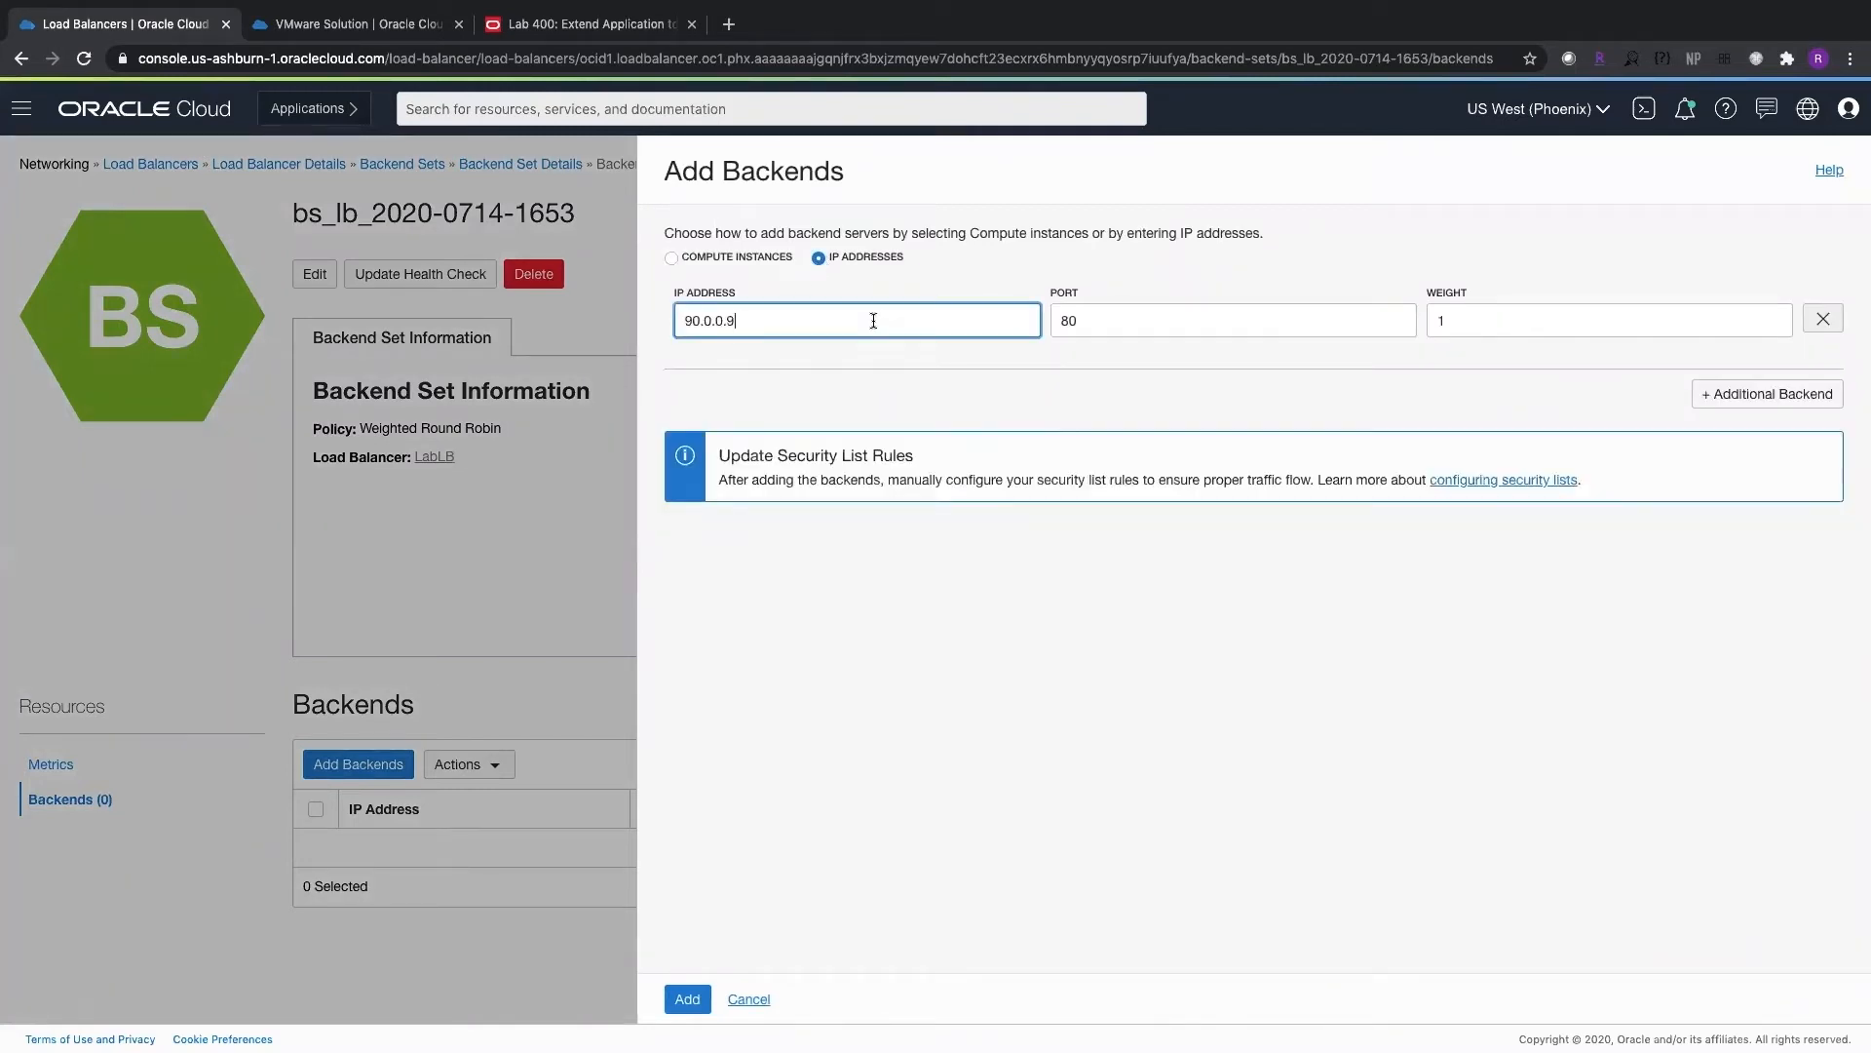
pyautogui.click(688, 999)
pyautogui.click(524, 436)
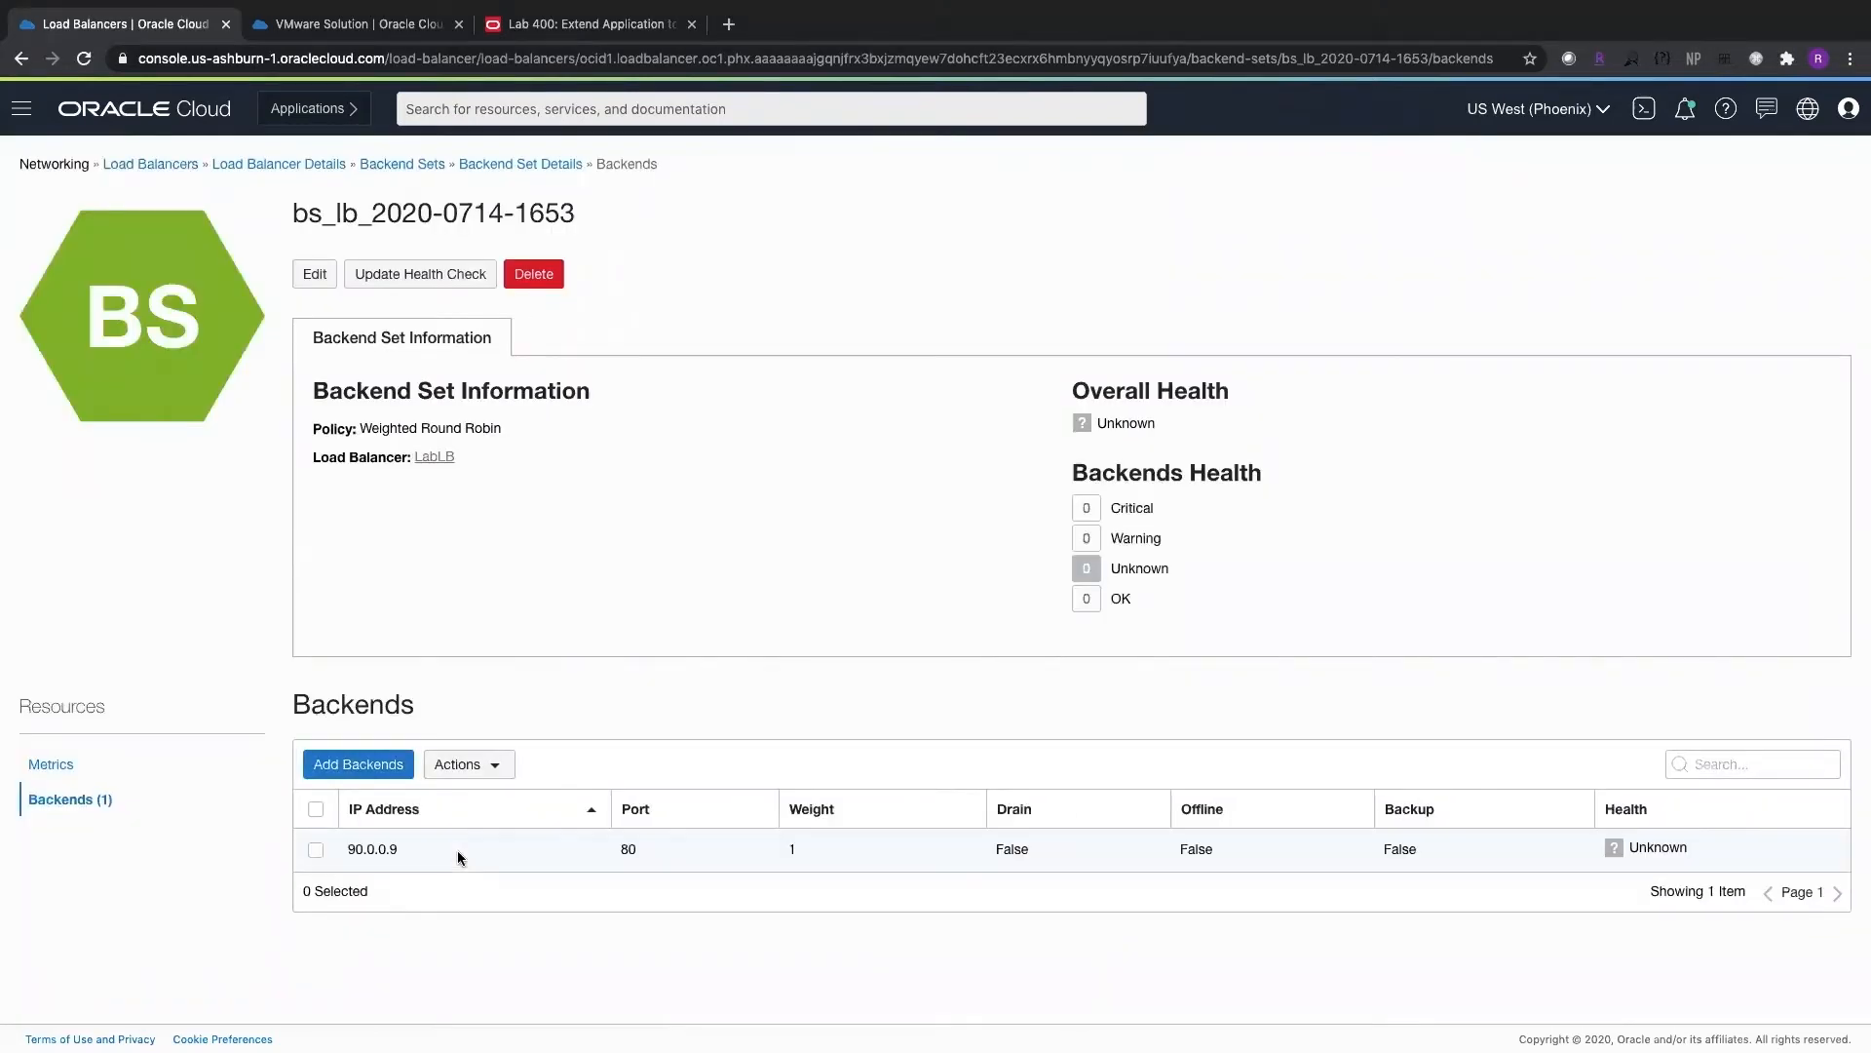
# Step: In a duplicate browser tab, open the security list of PublicSubnet in the VMwareQA virtual cloud network
pyautogui.rightClick(140, 34)
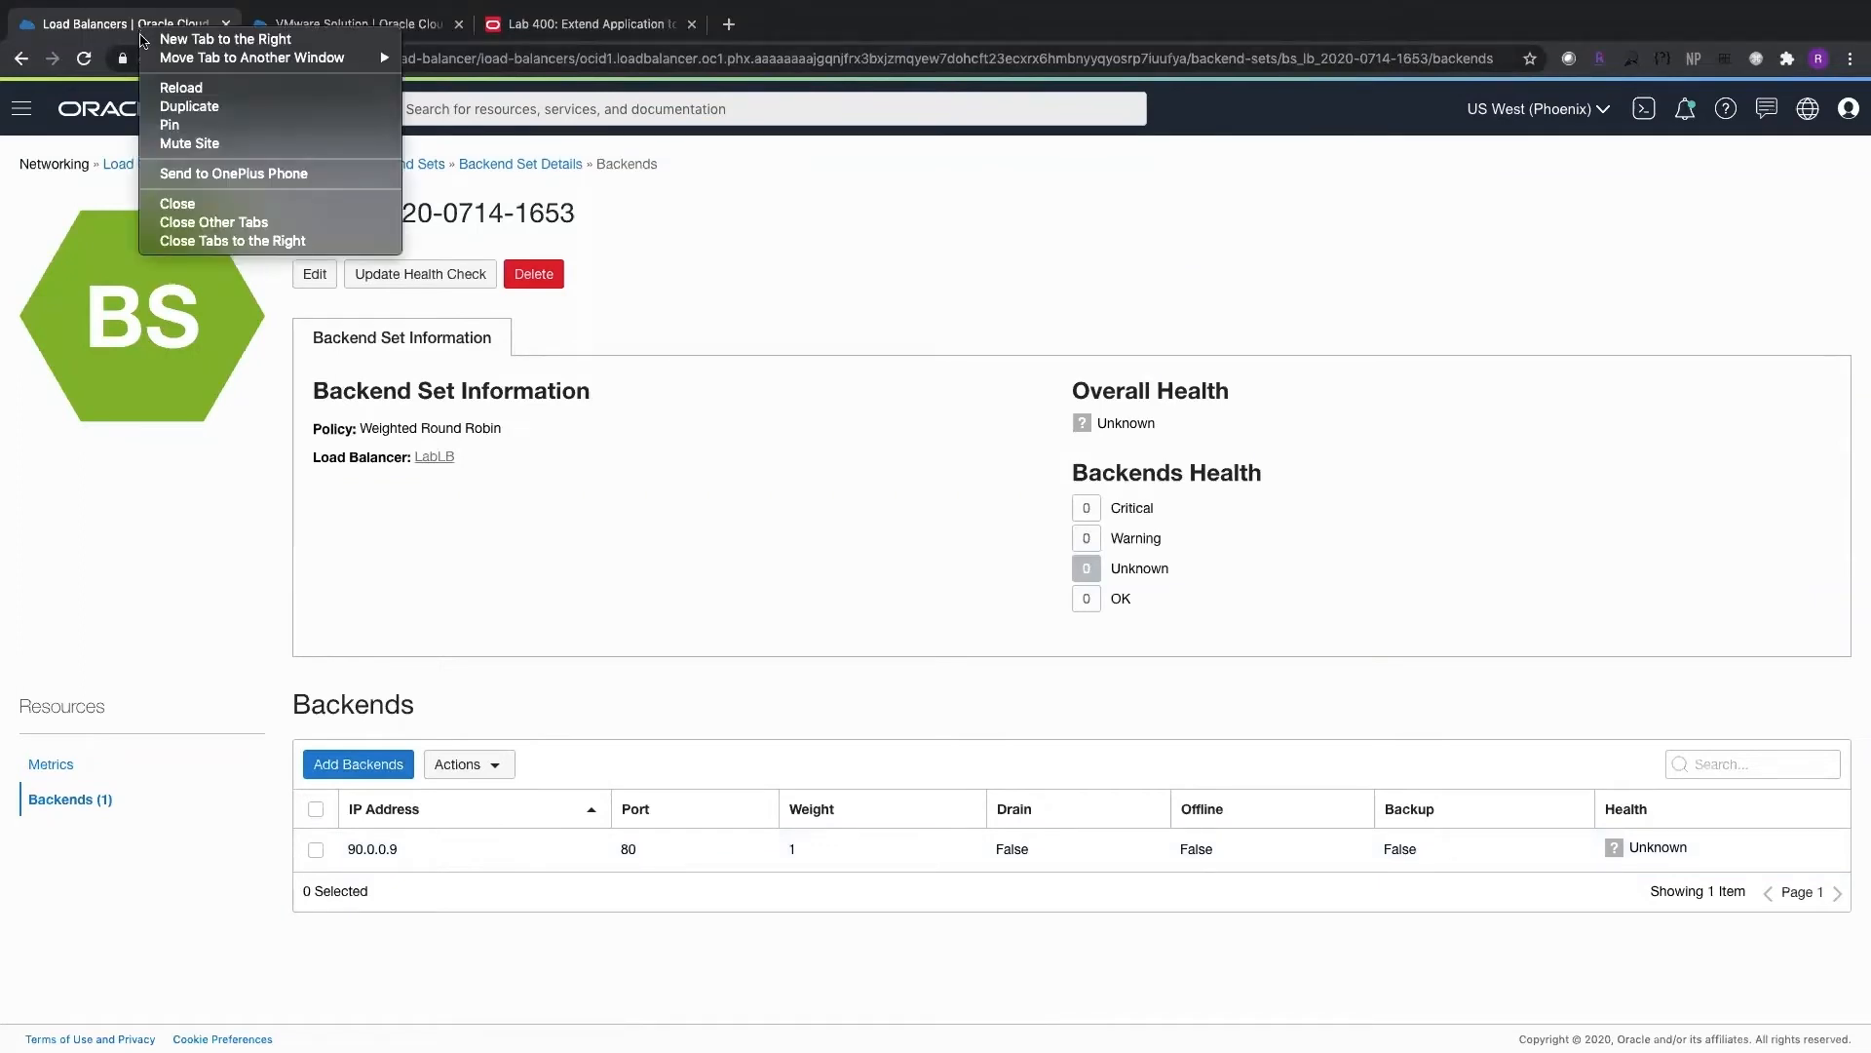
pyautogui.click(170, 107)
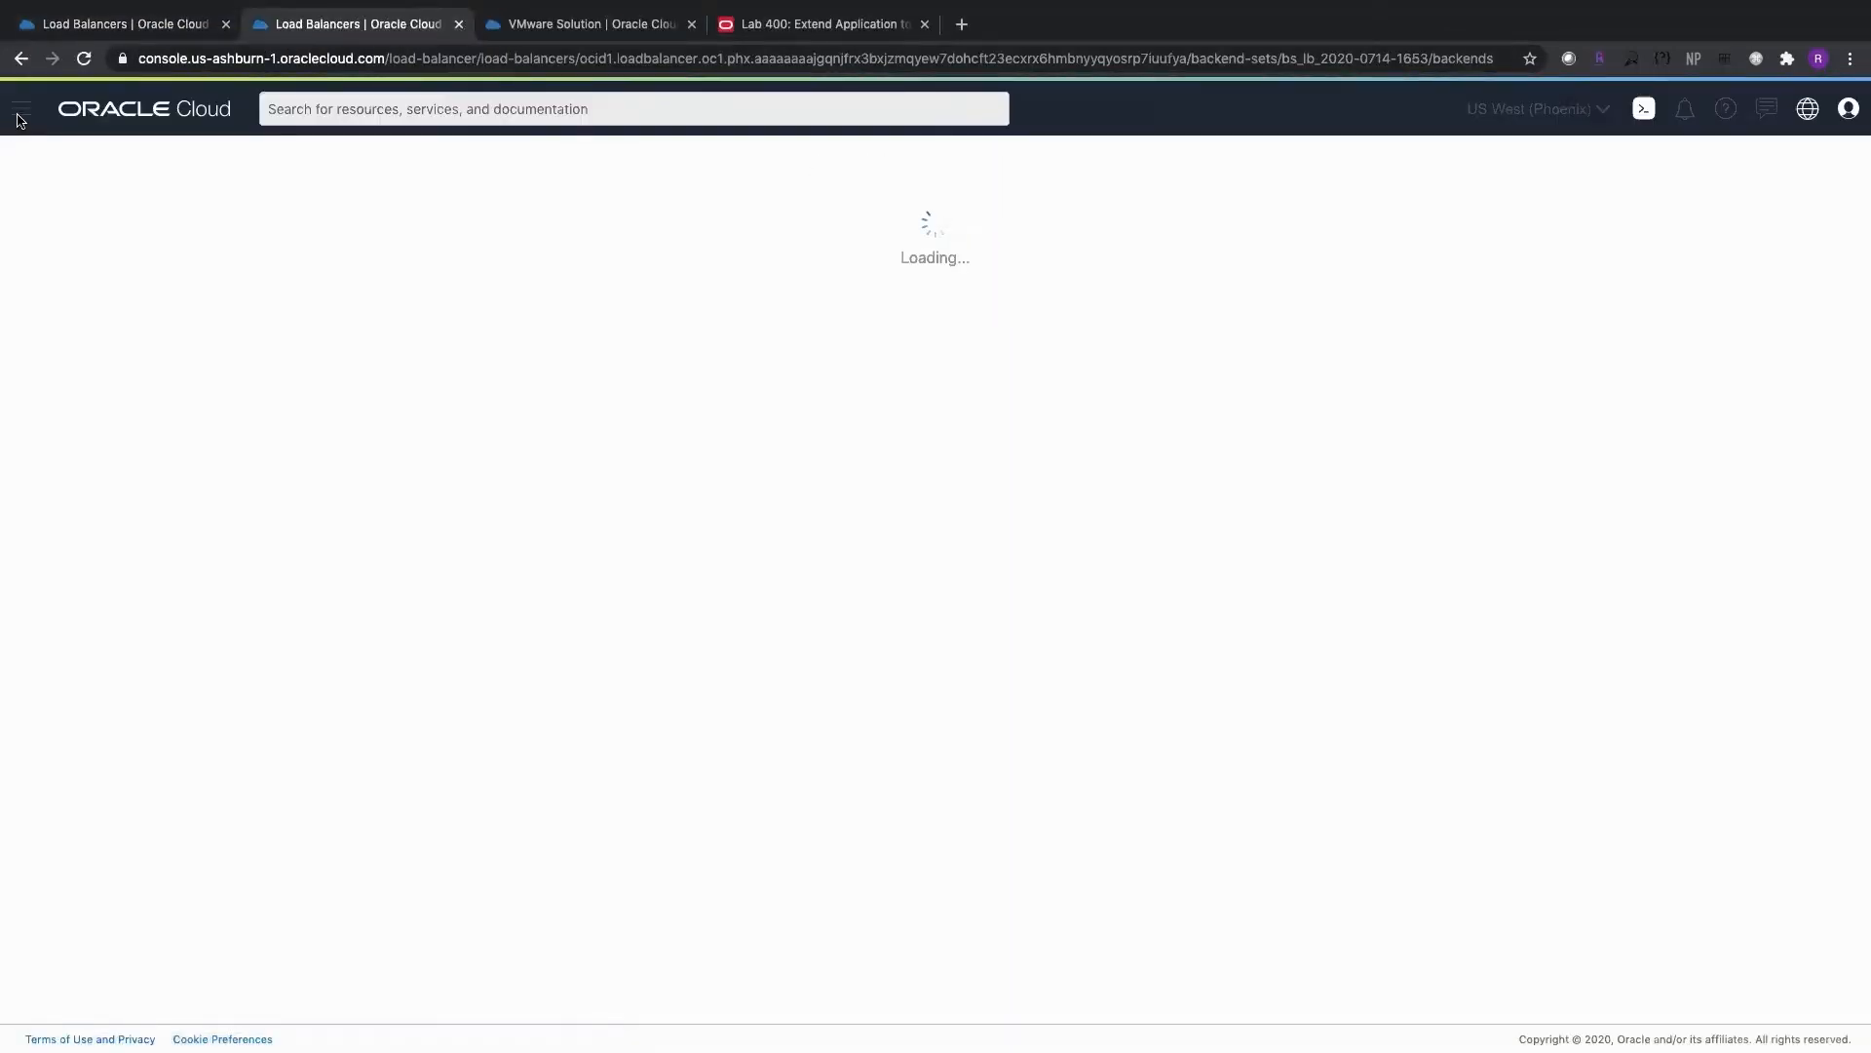
pyautogui.click(21, 197)
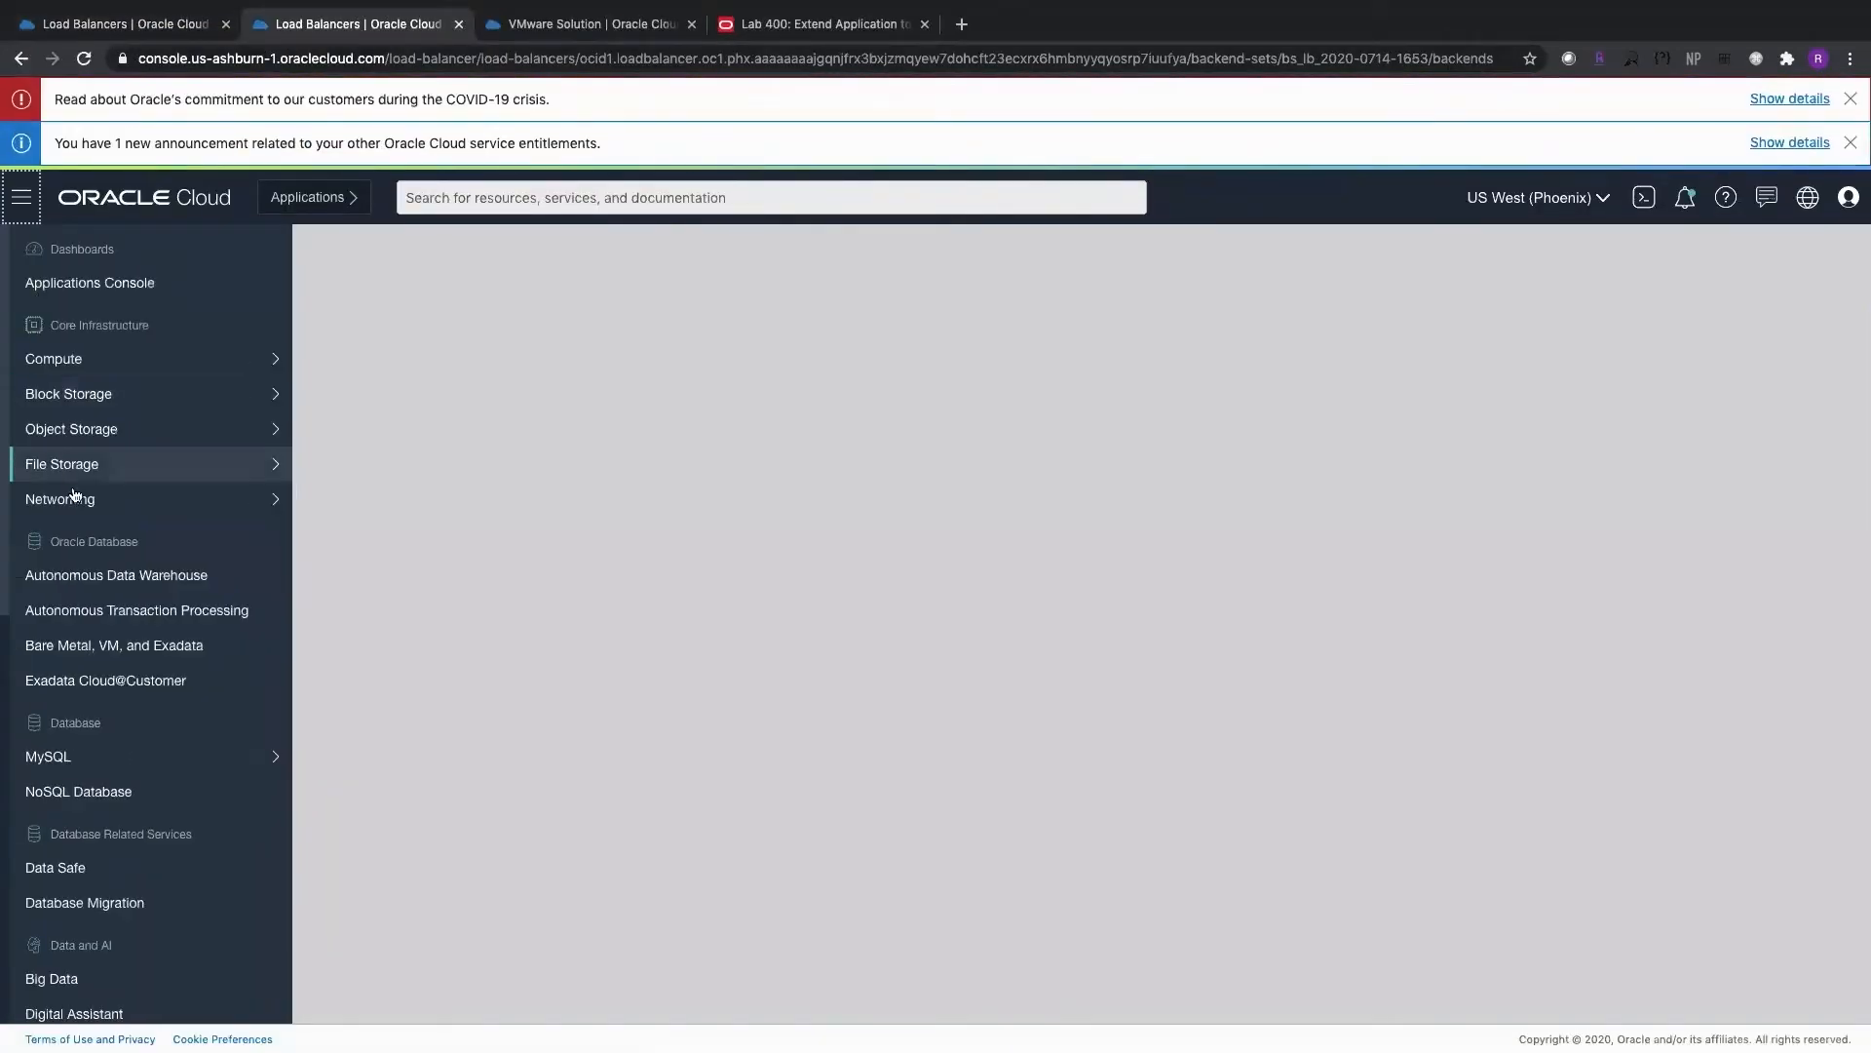
pyautogui.moveTo(84, 499)
pyautogui.click(406, 539)
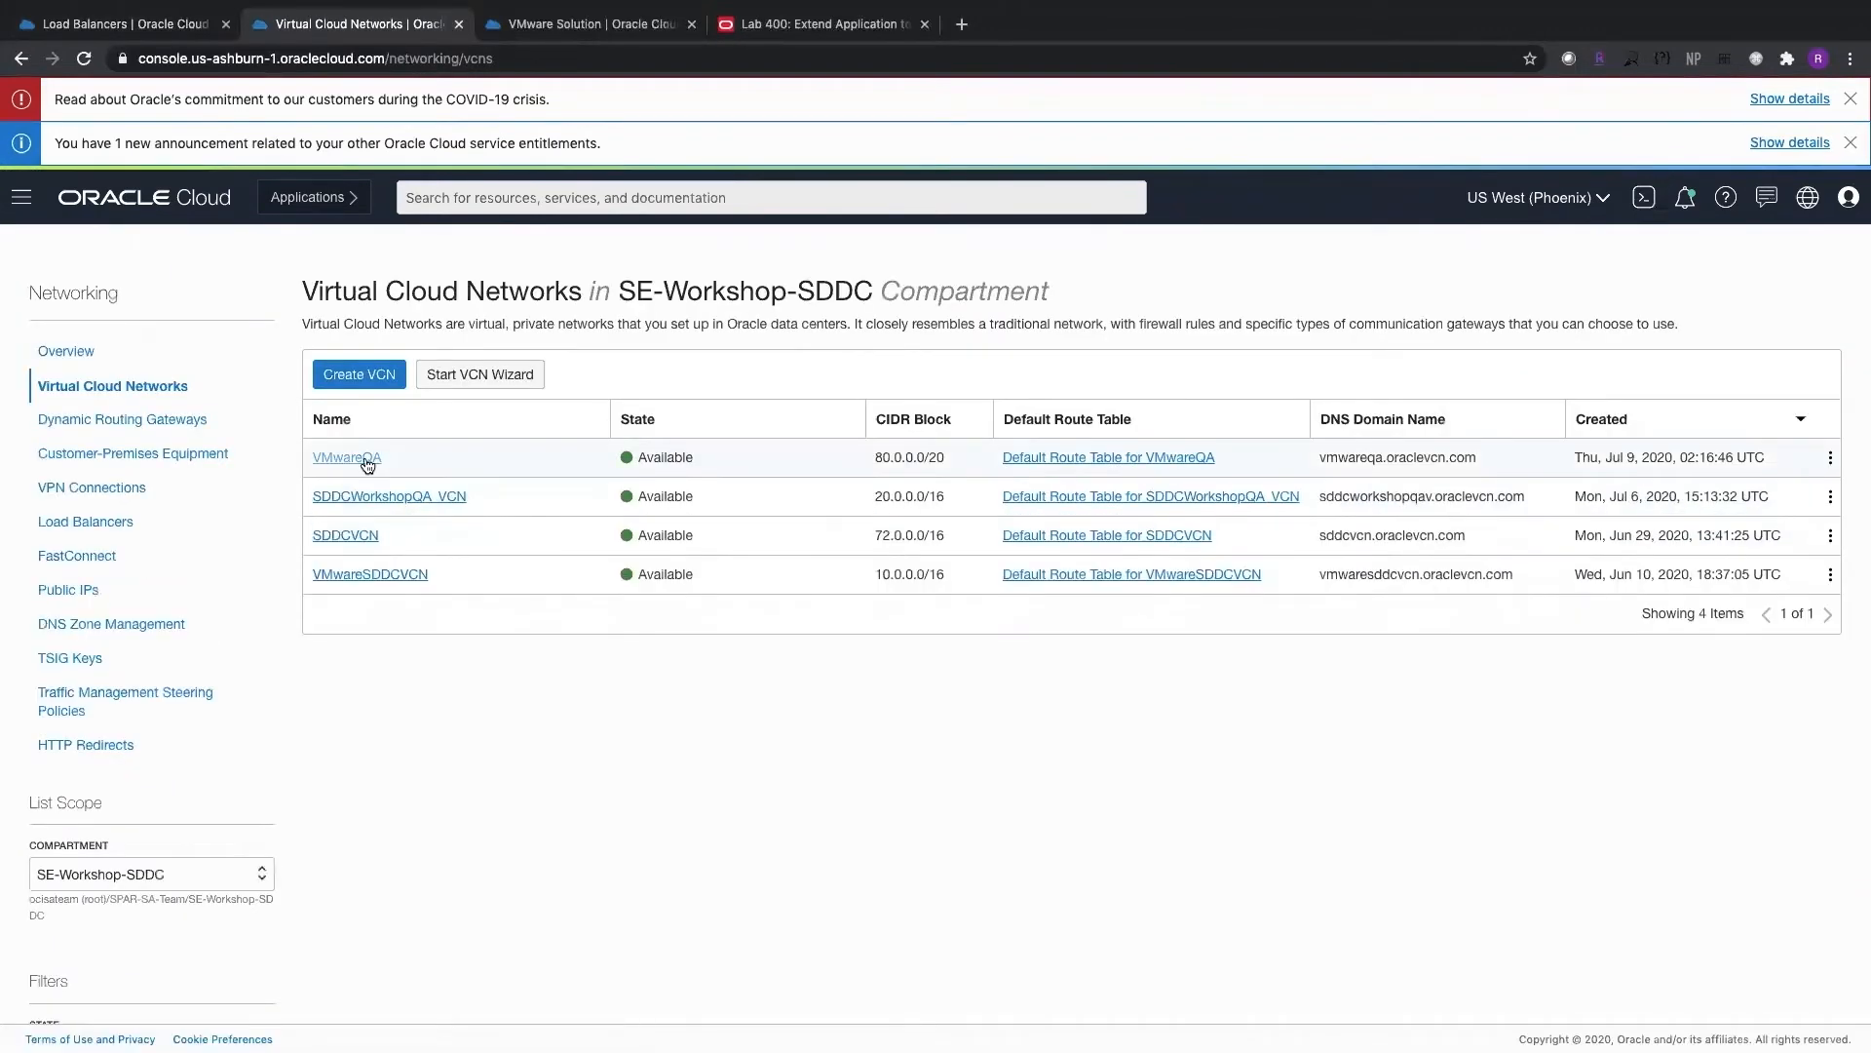
pyautogui.click(359, 458)
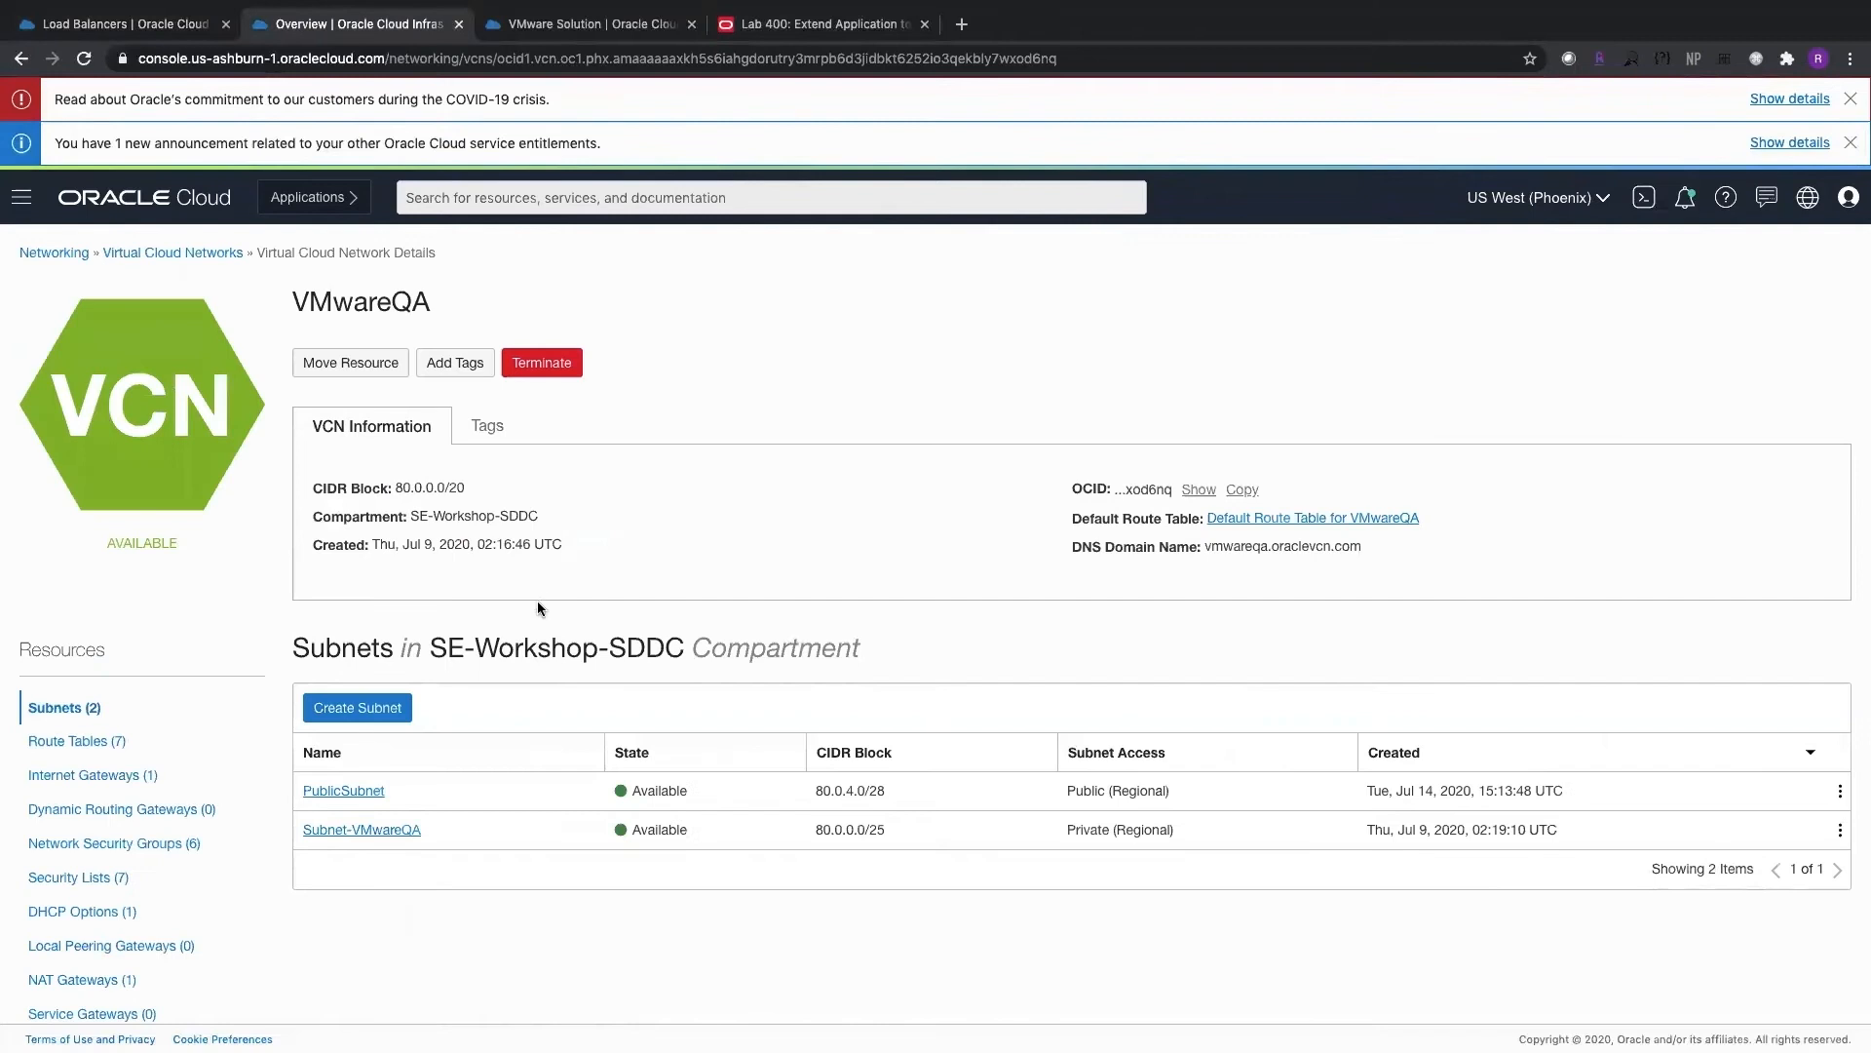
pyautogui.click(345, 793)
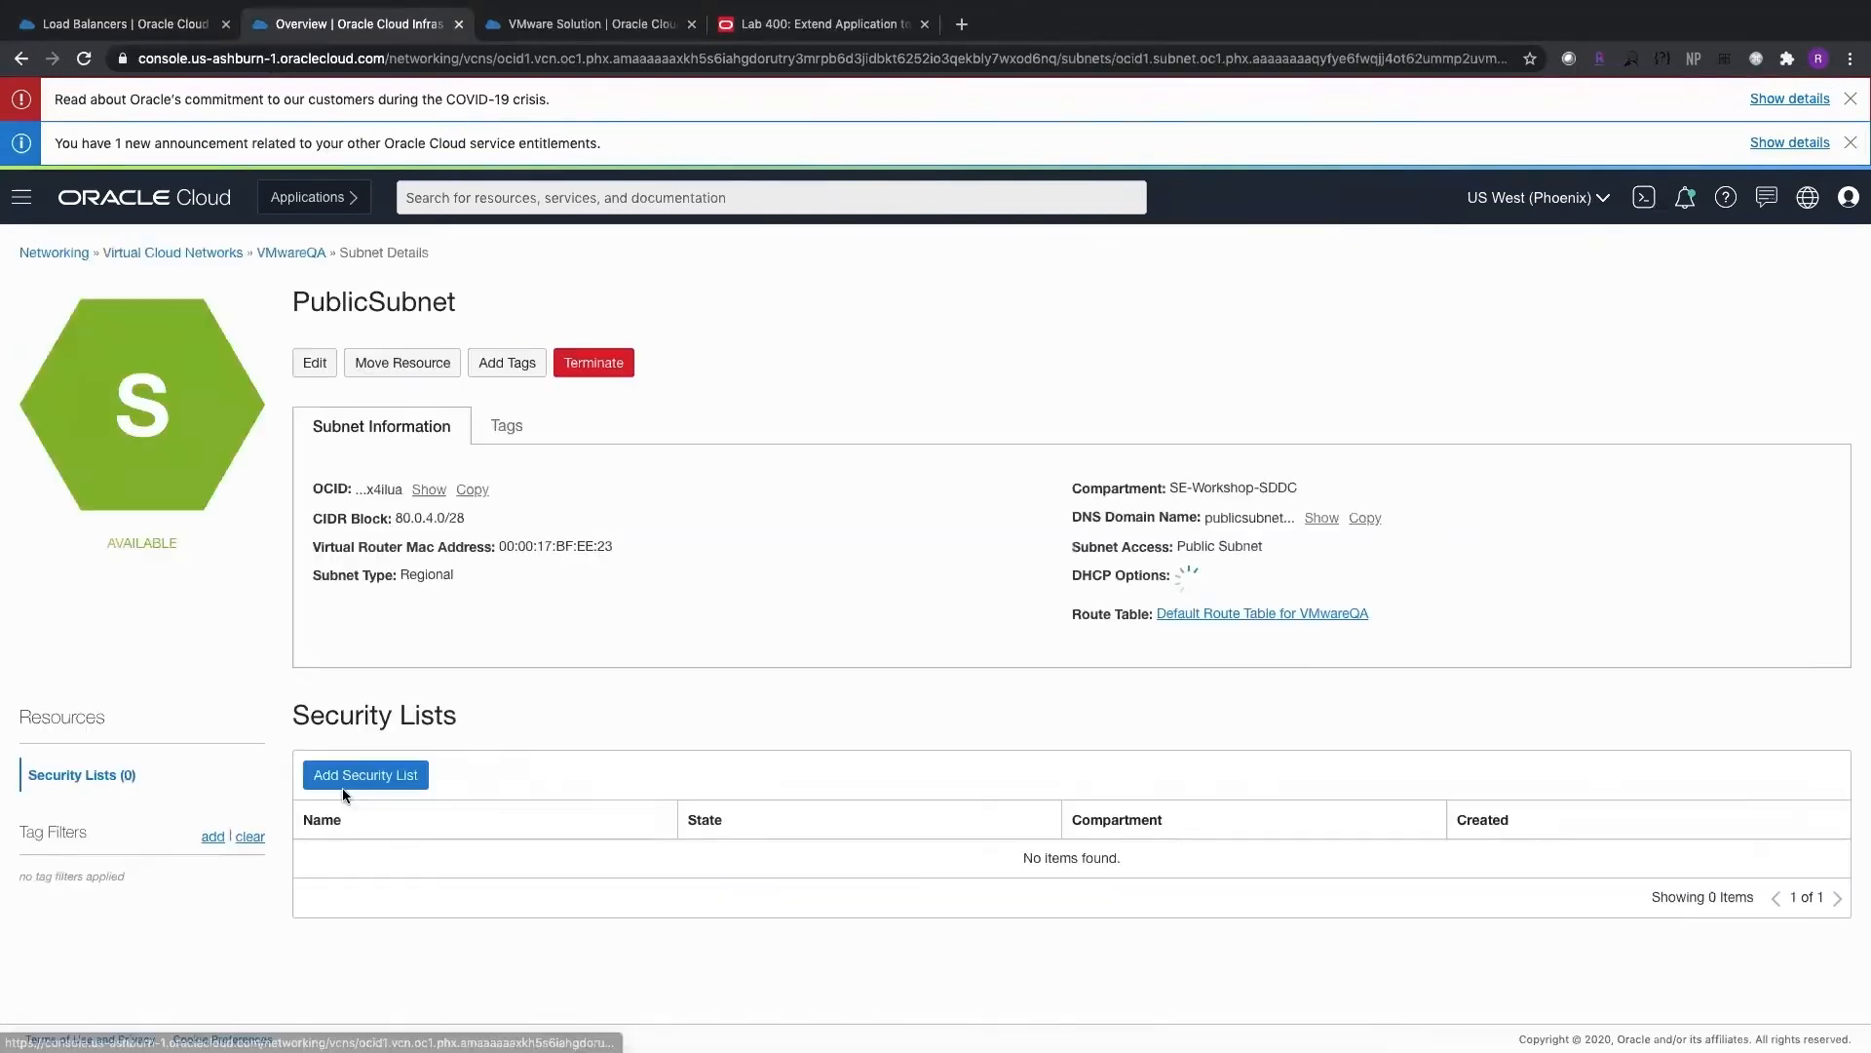
pyautogui.click(355, 849)
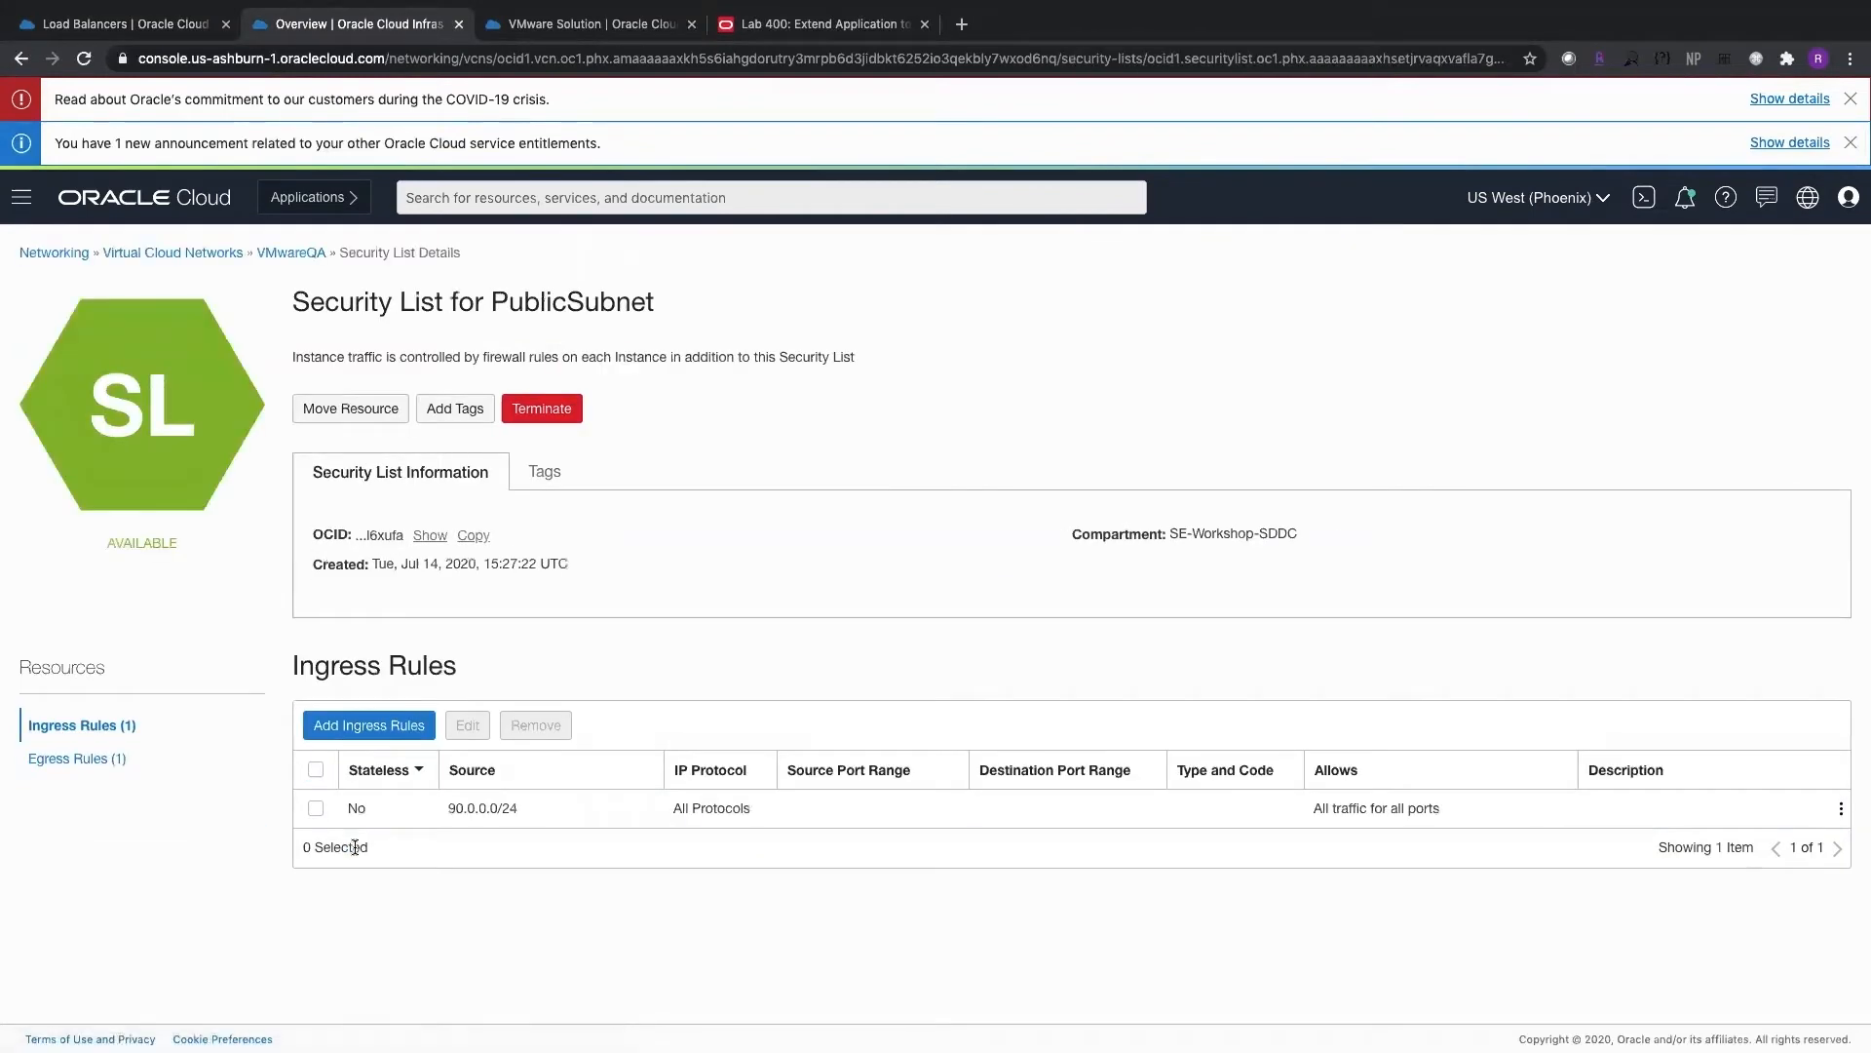
# Step: Add a TCP ingress rule to the security list with source CIDR 0.0.0.0/0 and destination port 80
pyautogui.click(367, 727)
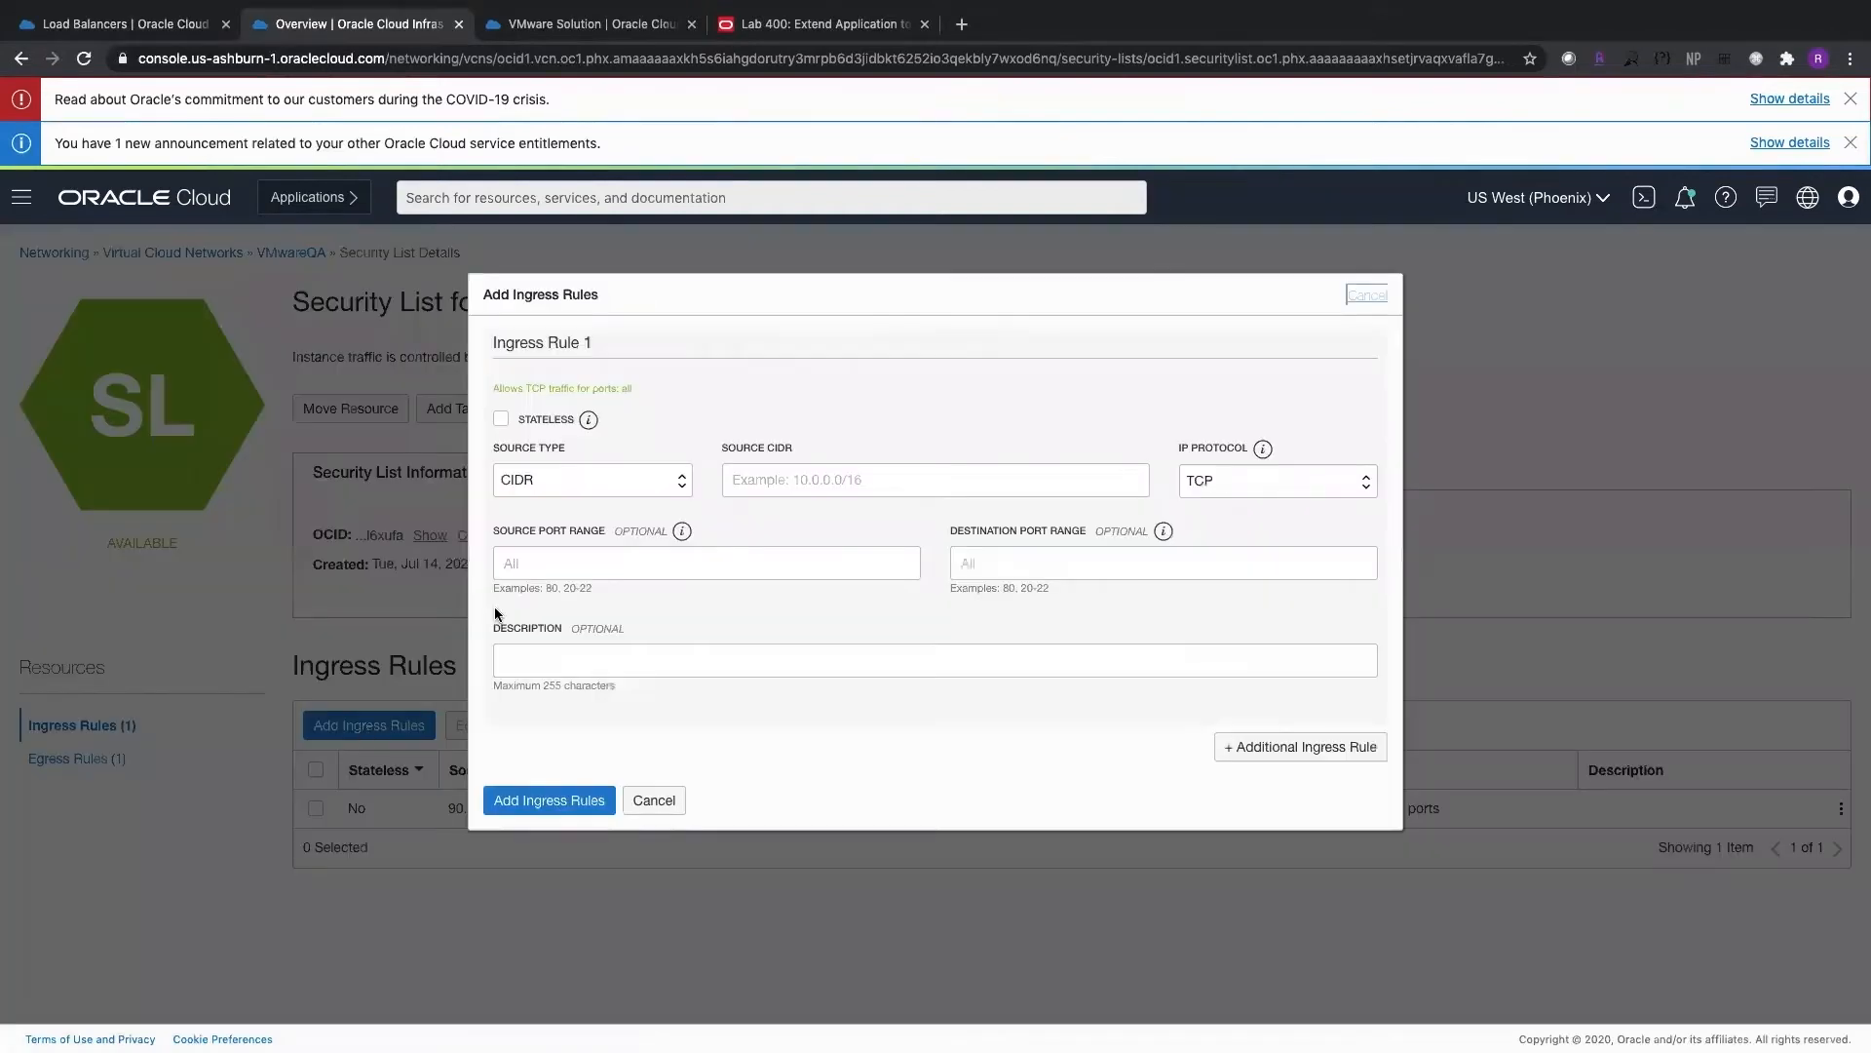
pyautogui.click(766, 482)
pyautogui.click(768, 522)
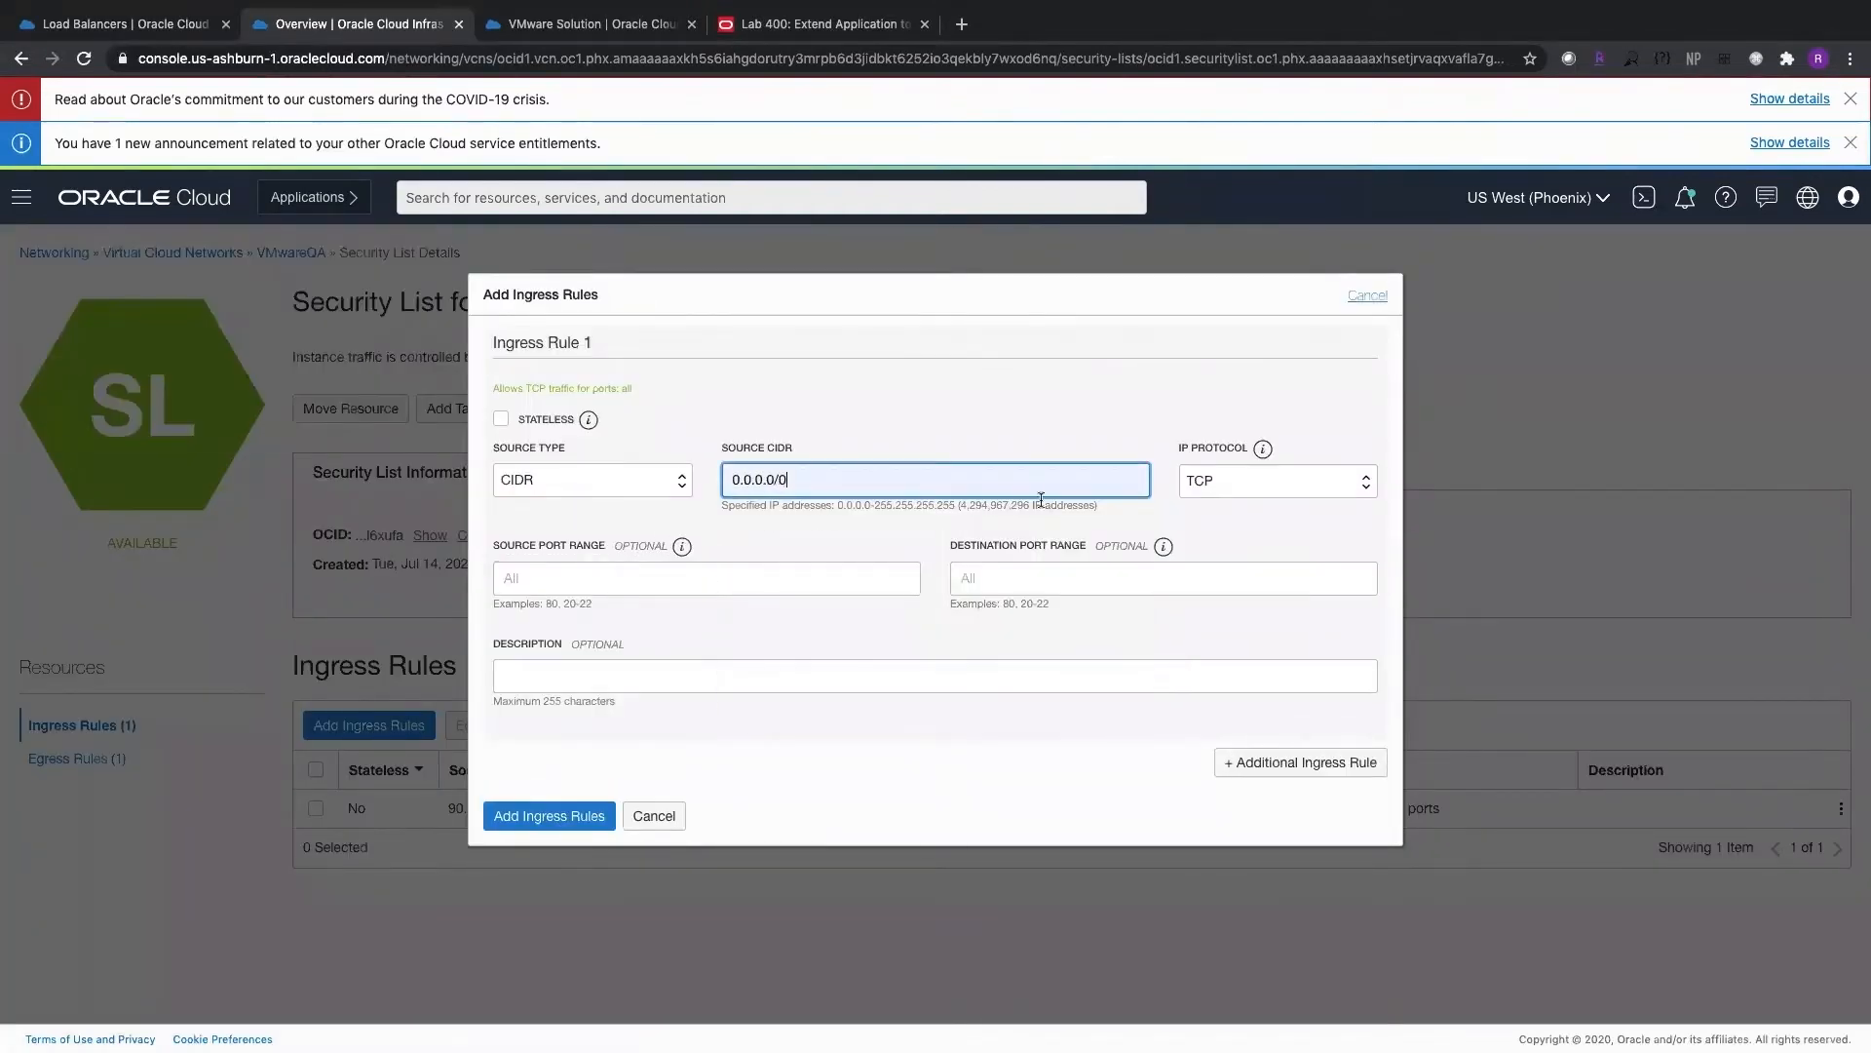
pyautogui.click(1004, 586)
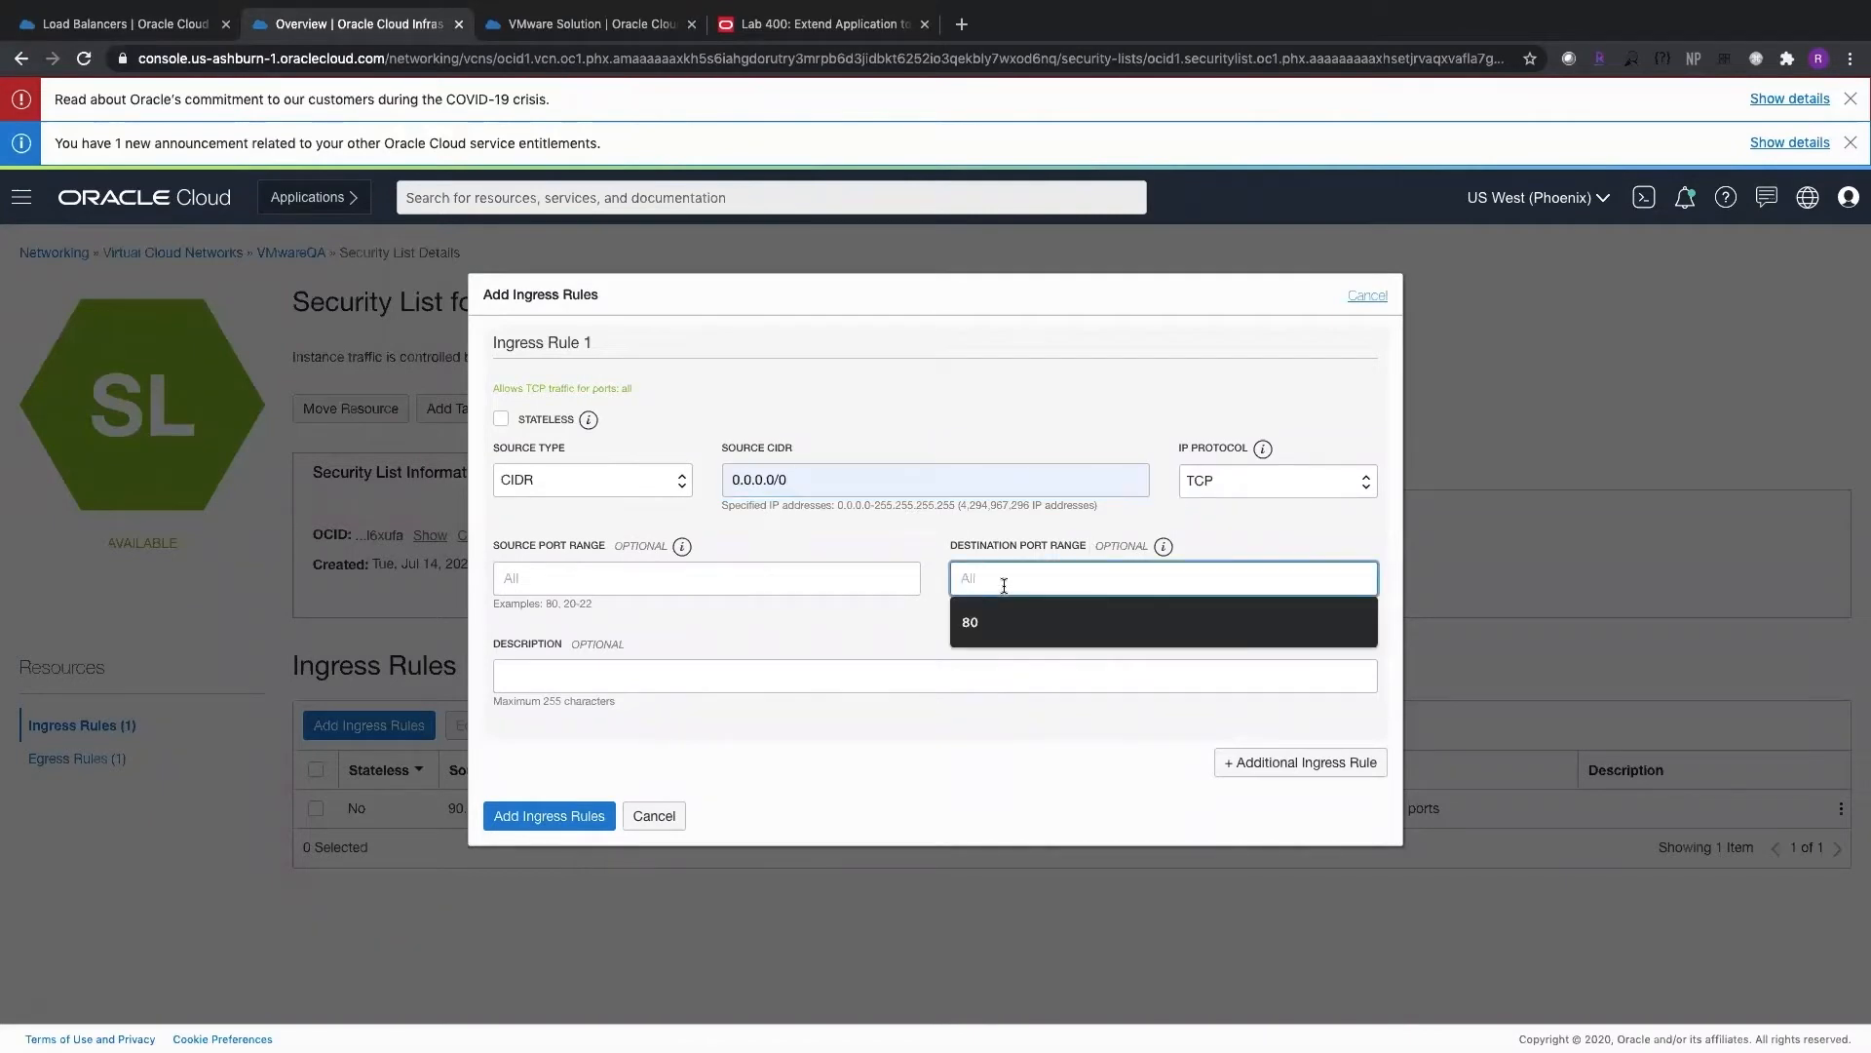
pyautogui.write('80')
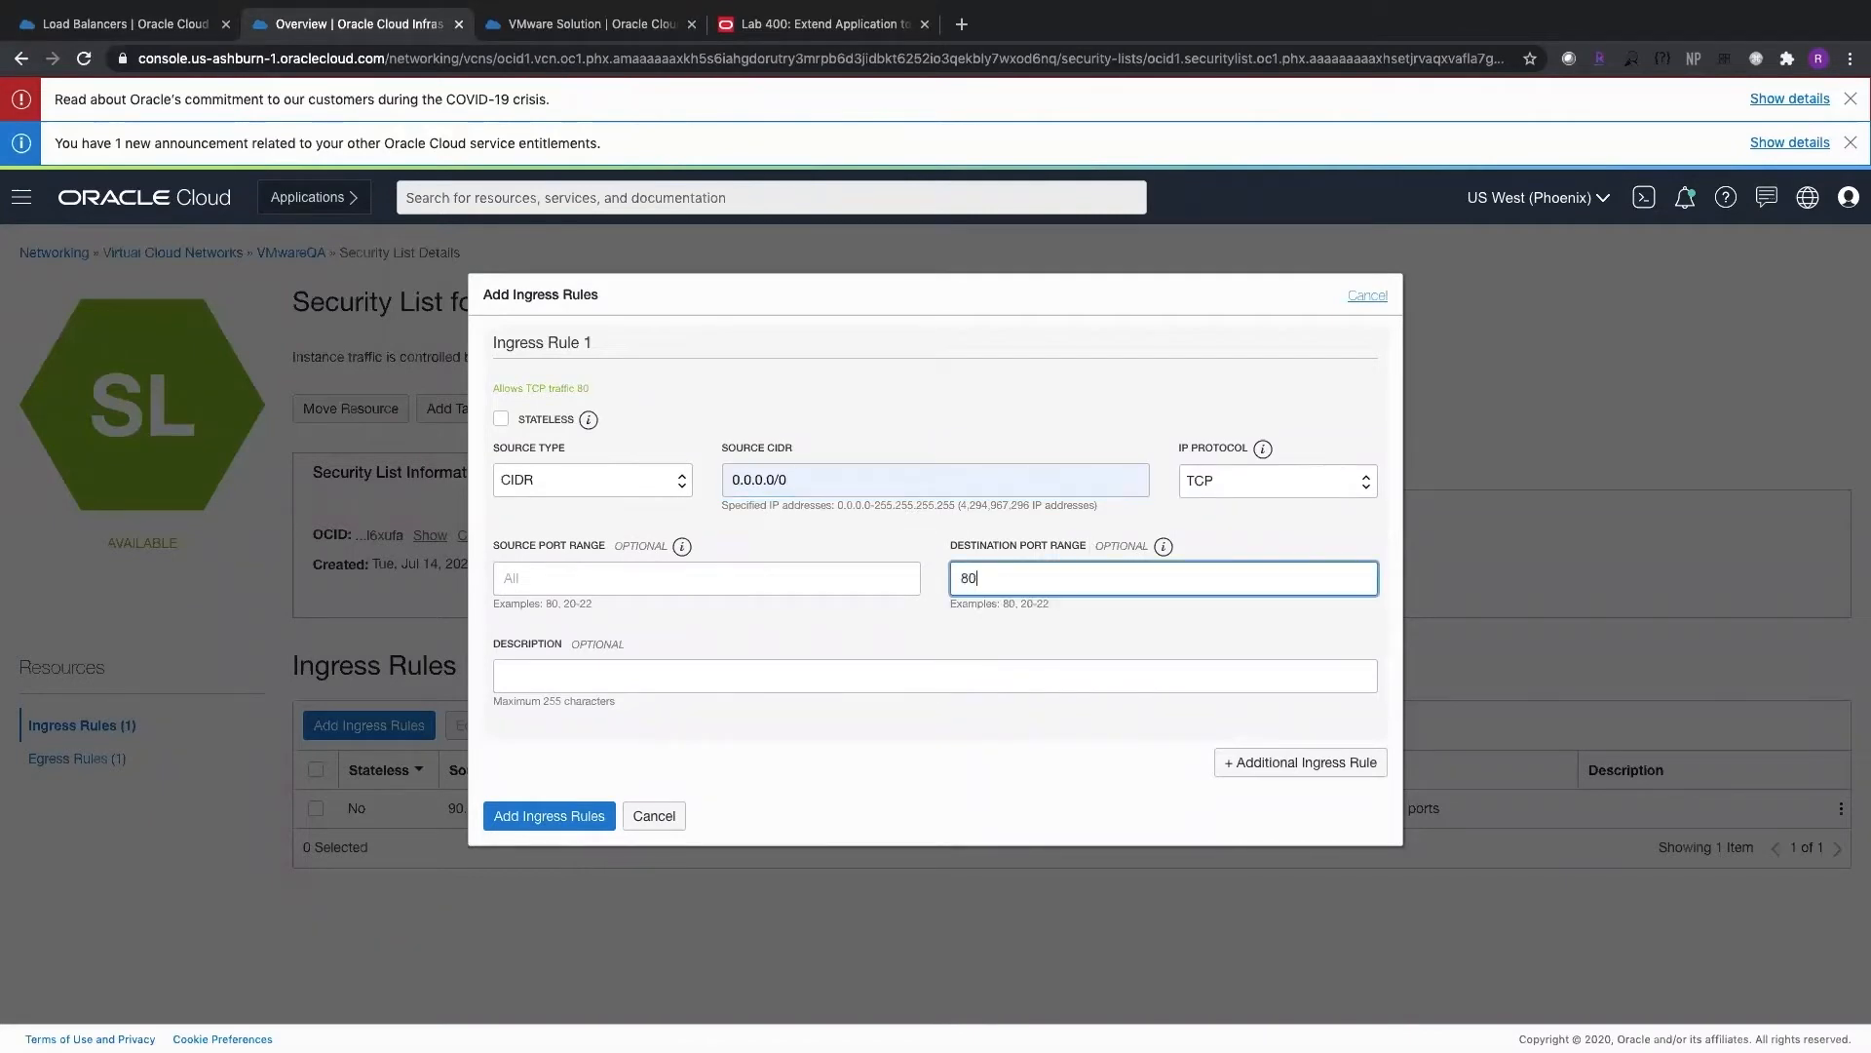
pyautogui.click(549, 817)
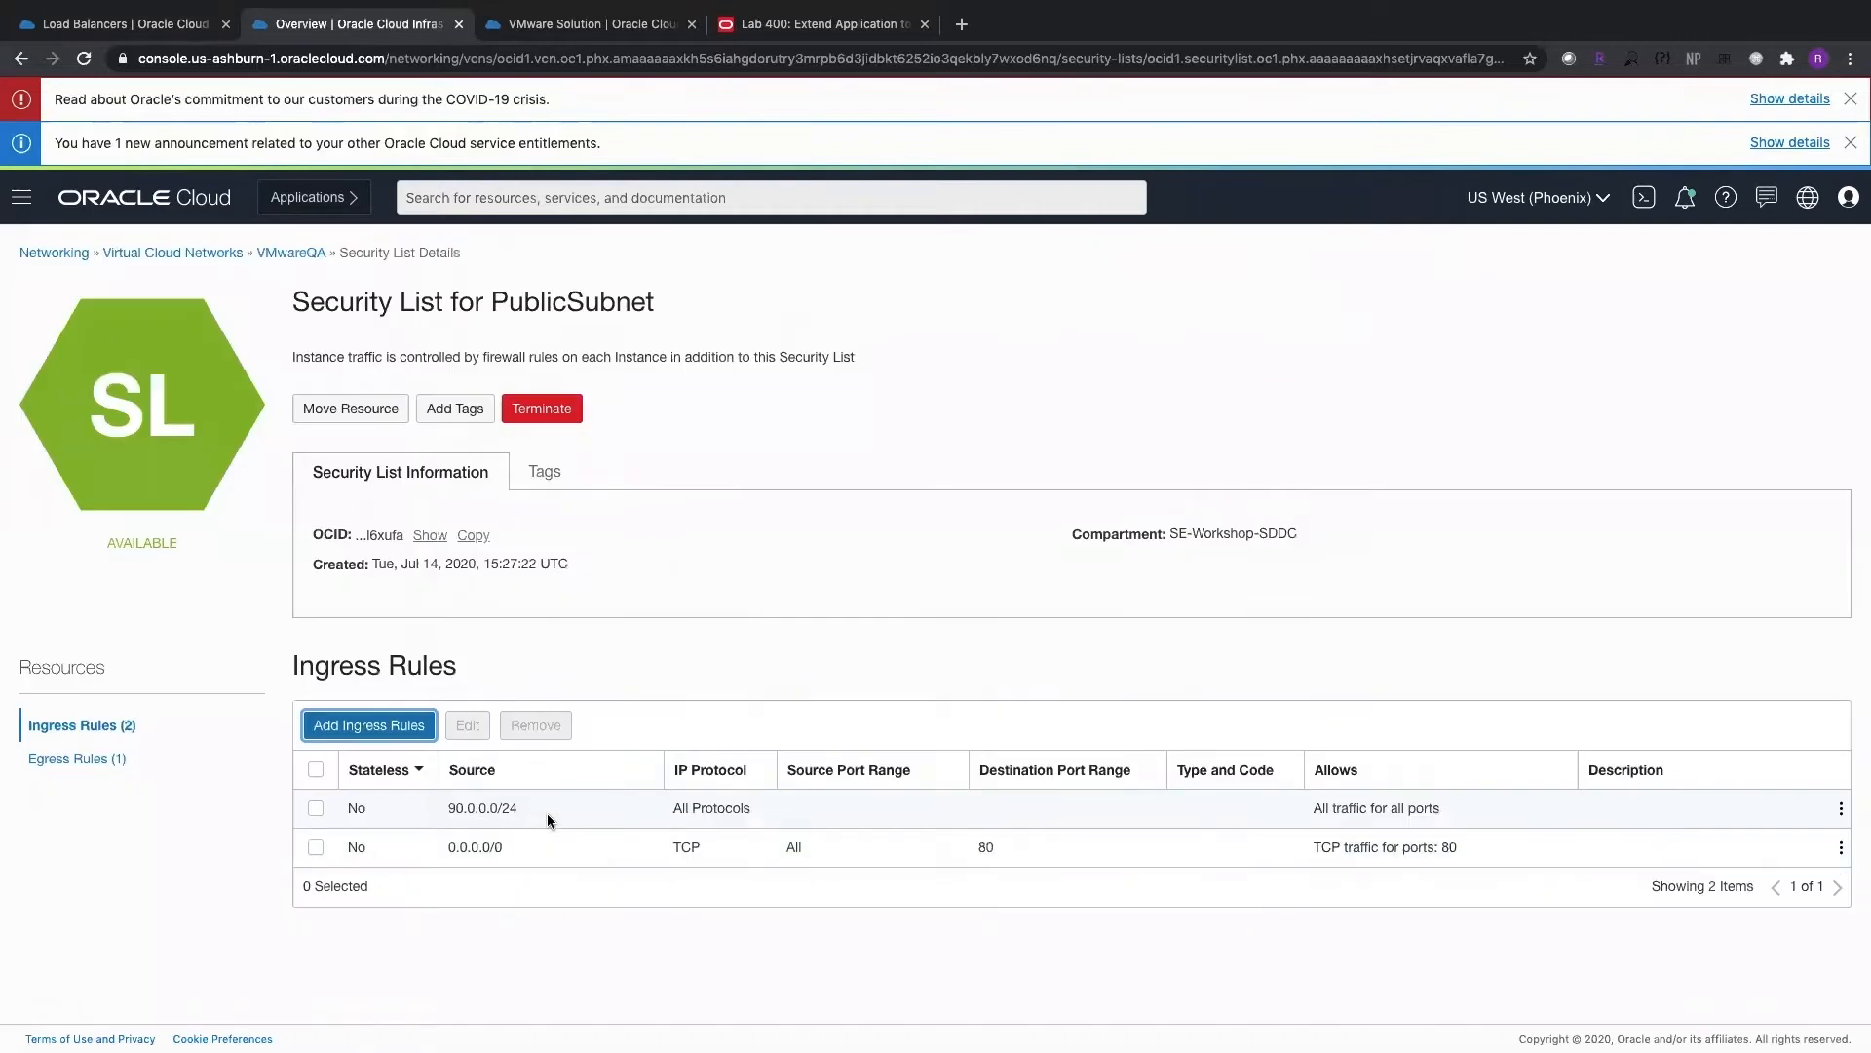
# Step: Return to the subnets list of the VMwareQA network and copy PublicSubnet's CIDR block
pyautogui.click(294, 255)
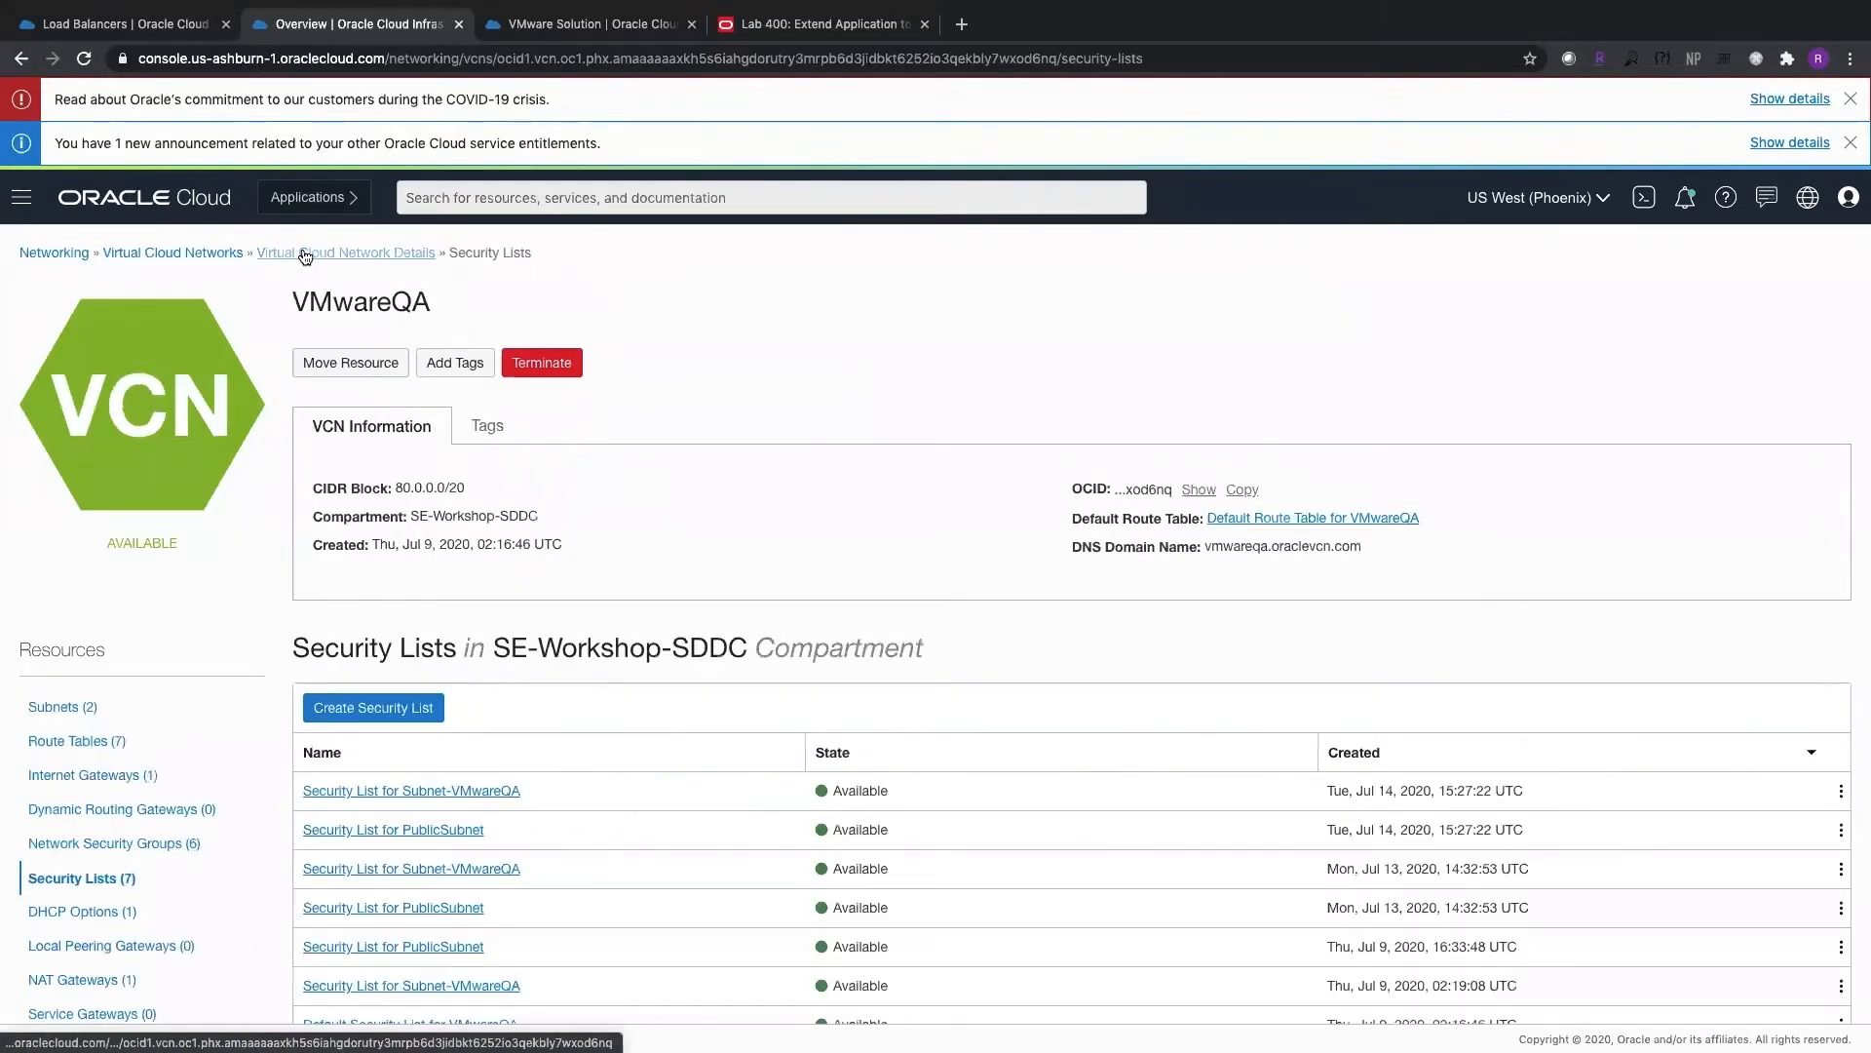
pyautogui.click(76, 708)
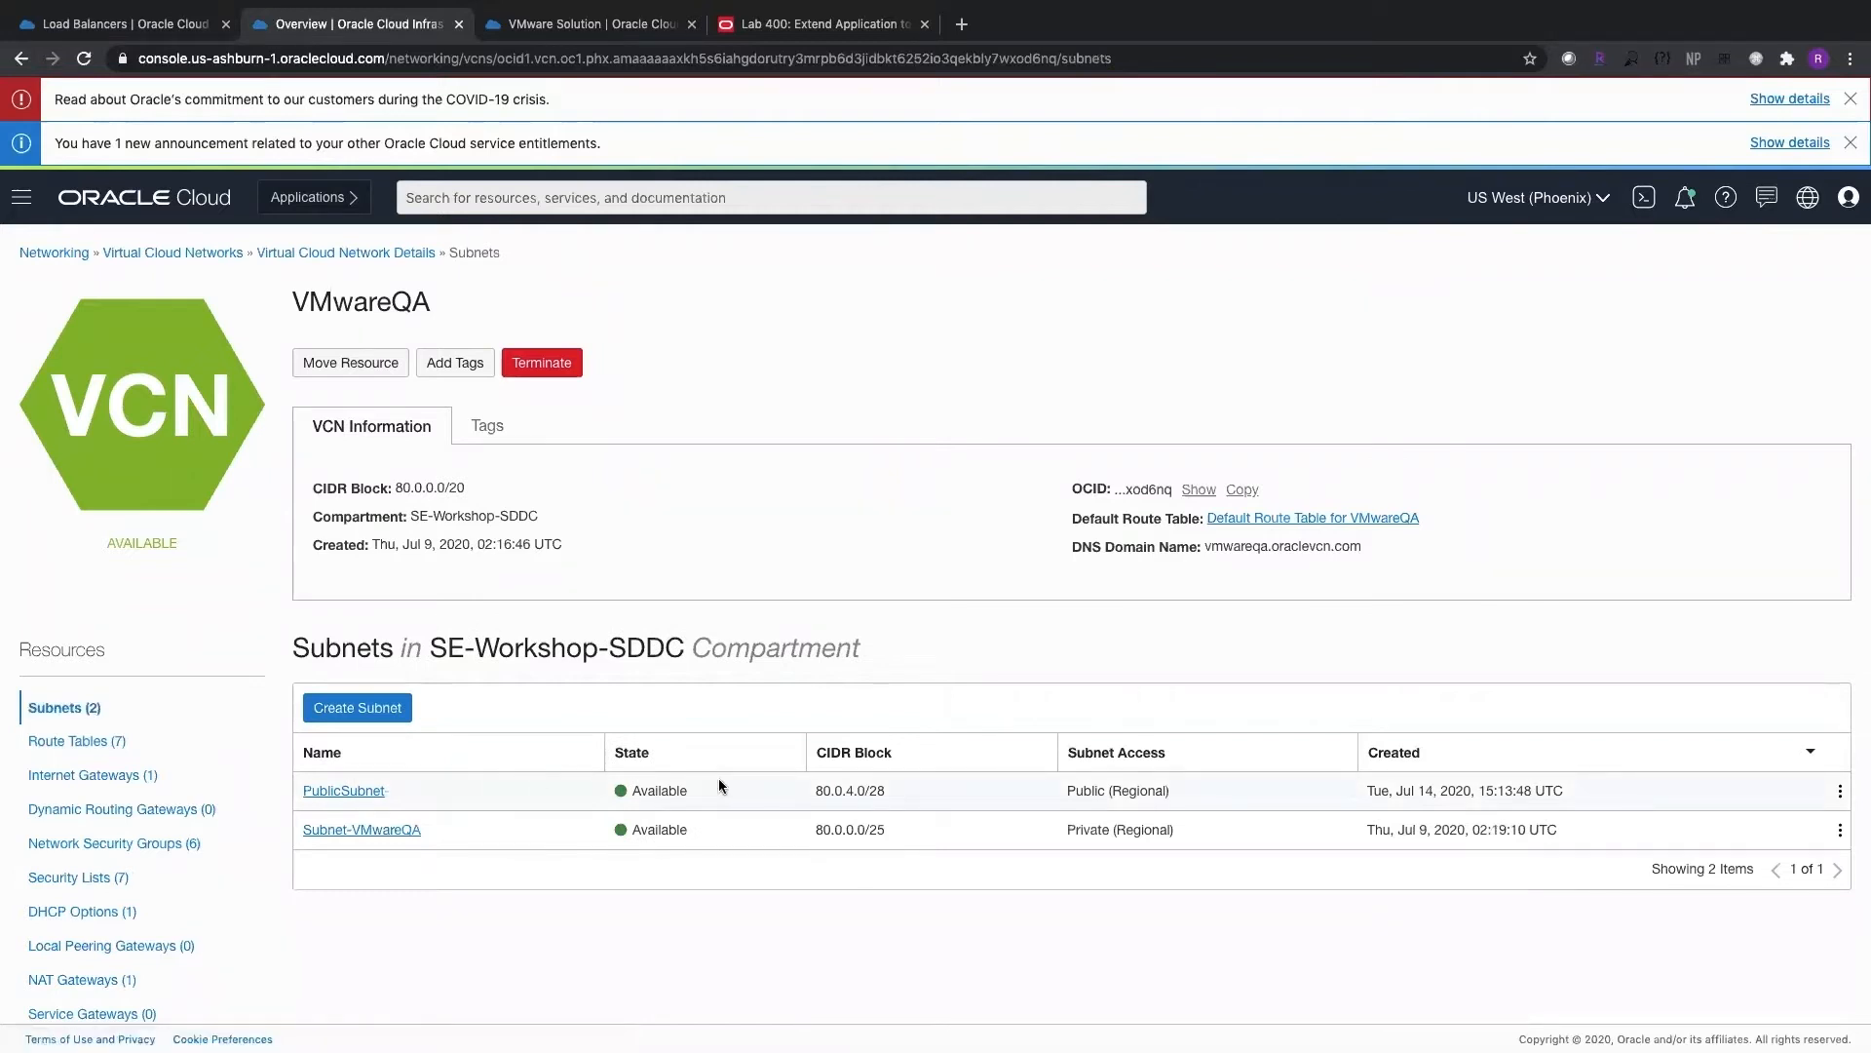
pyautogui.moveTo(886, 791); pyautogui.dragTo(810, 788)
pyautogui.press('super+c')
# Step: Open the network security group for the NSX Edge Uplink VLANs in VMwareQA
pyautogui.click(139, 852)
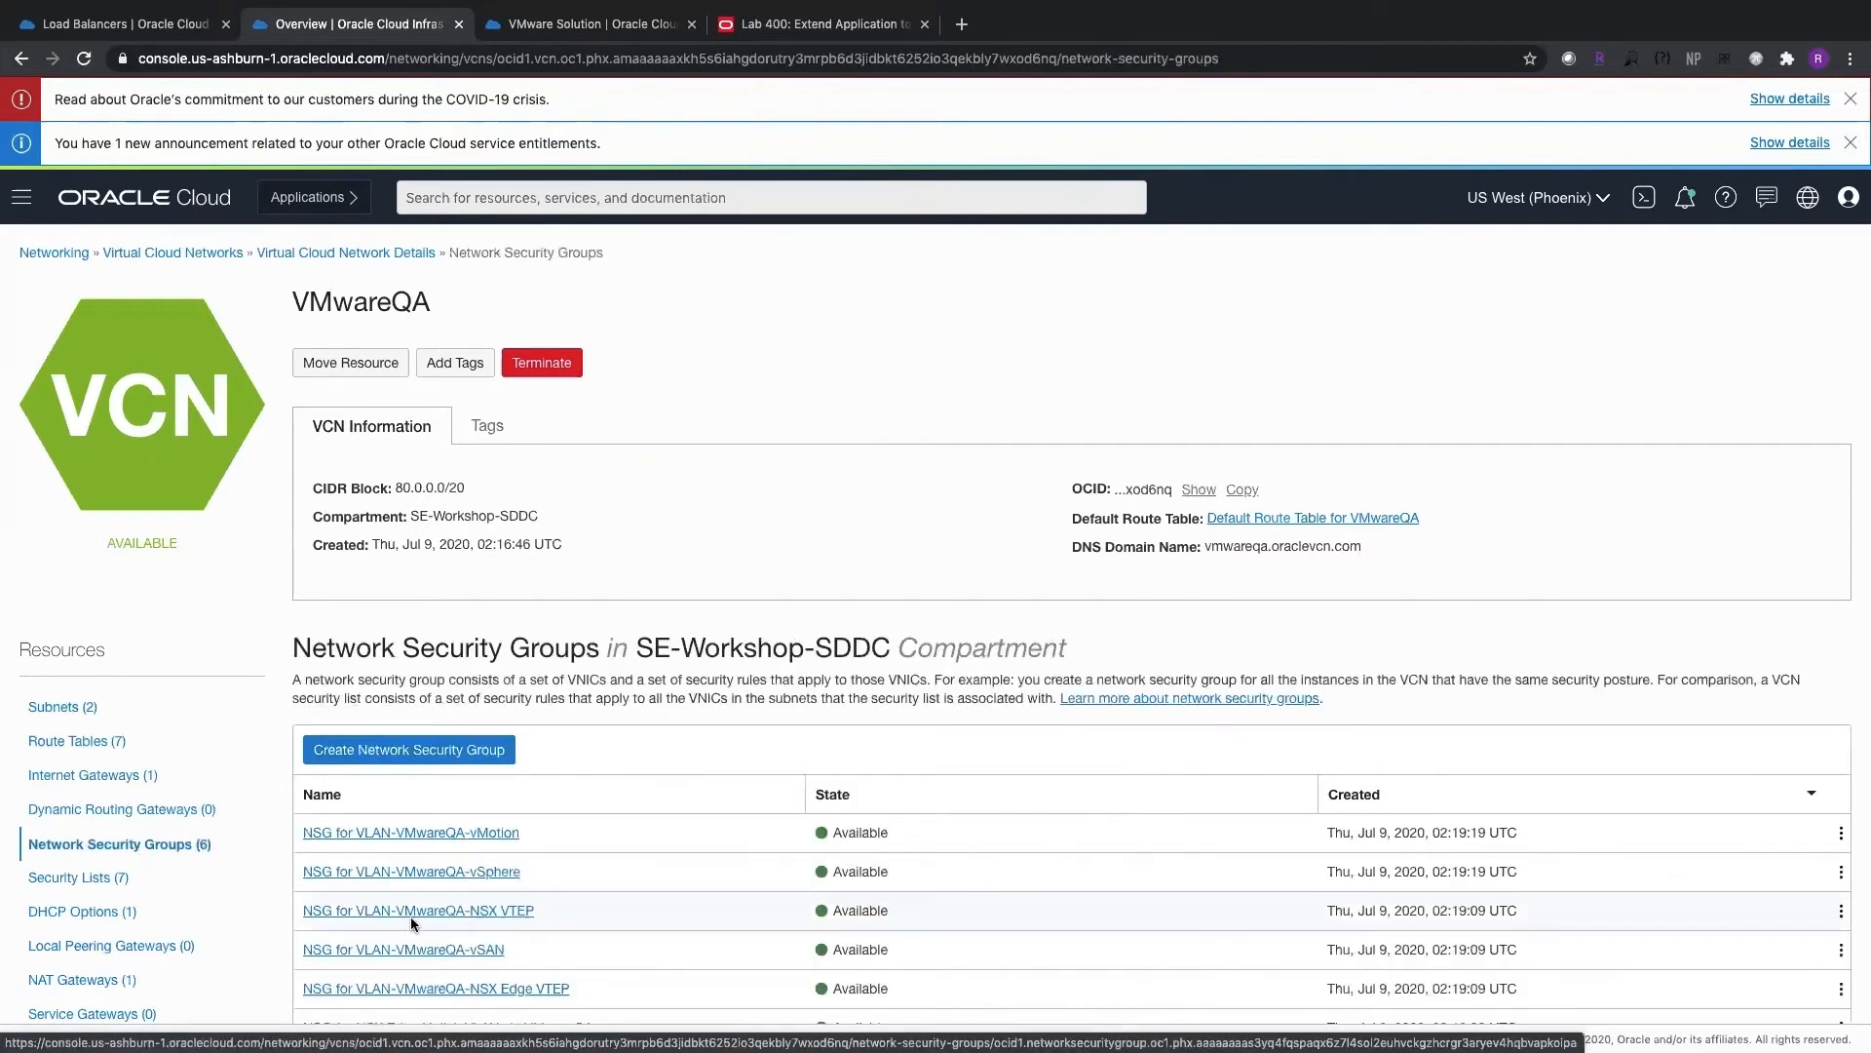
pyautogui.scroll(-3, 405, 887)
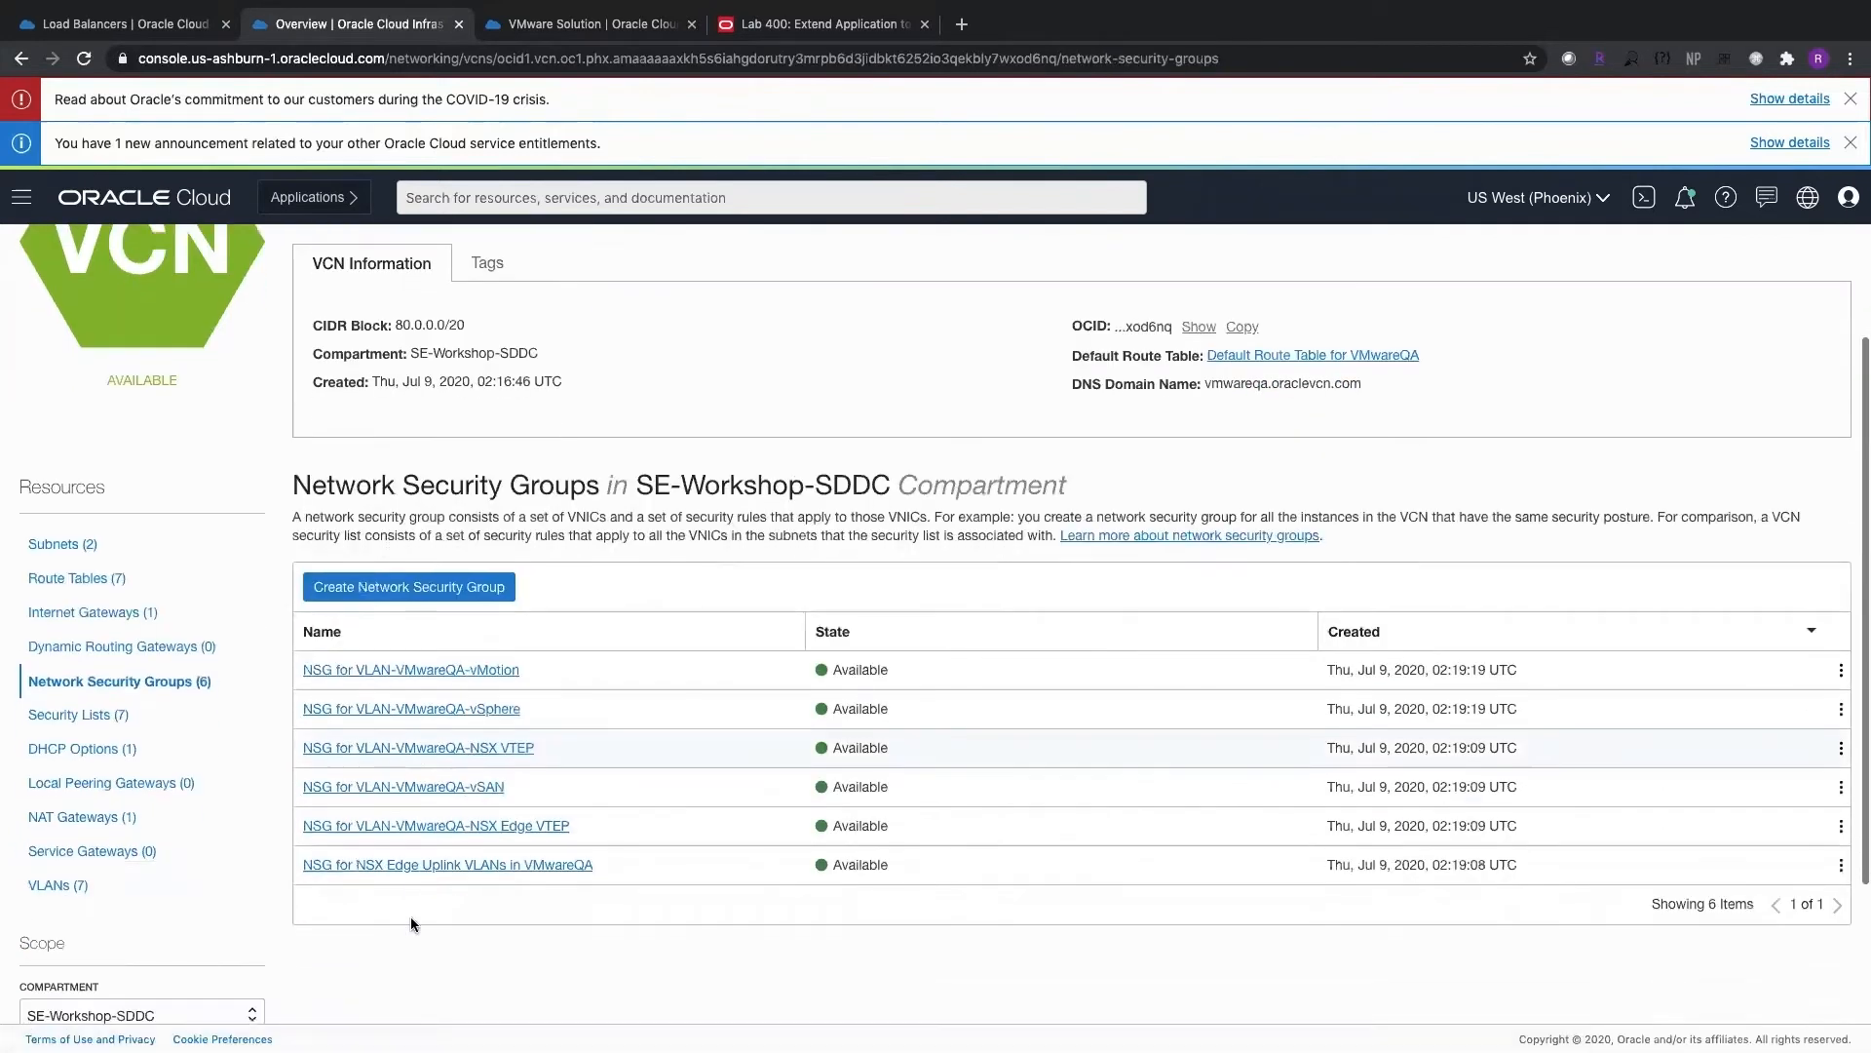
pyautogui.click(398, 867)
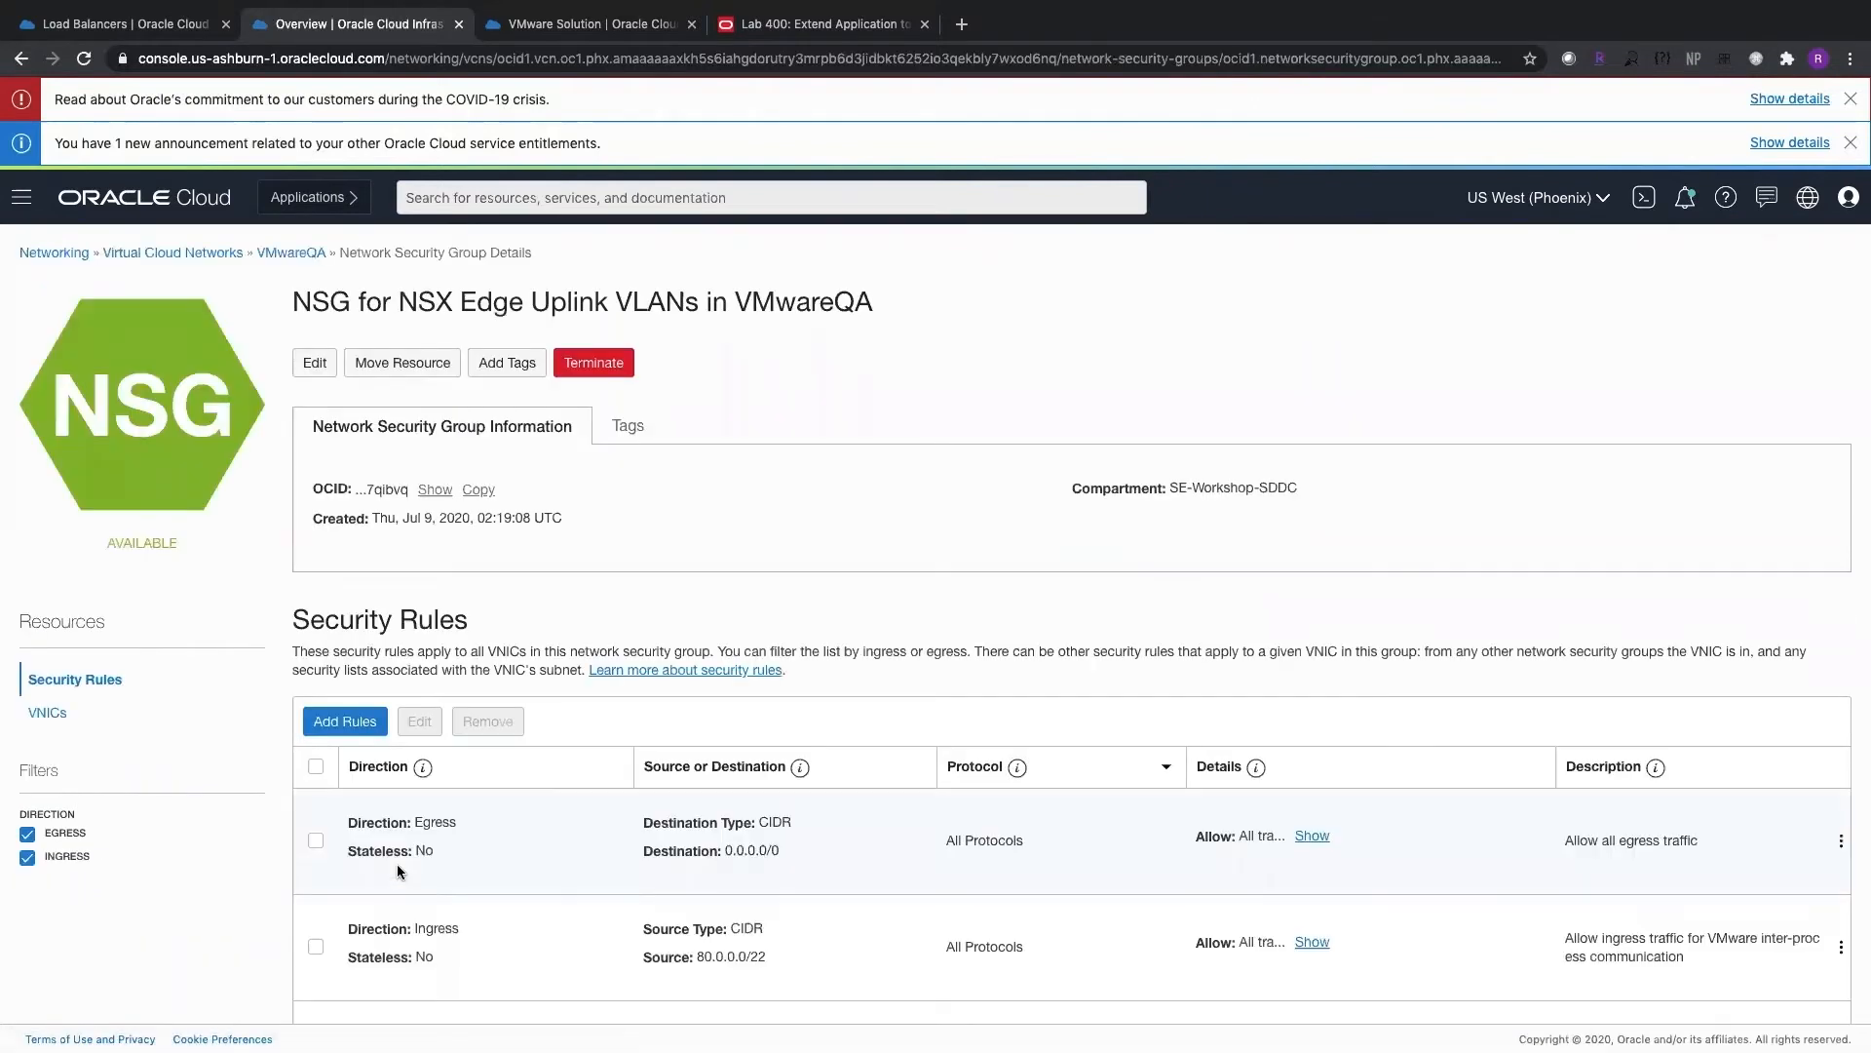
# Step: Add an ingress security rule to the group with source CIDR 80.0.4.0/28, protocol TCP and destination port 80
pyautogui.click(347, 721)
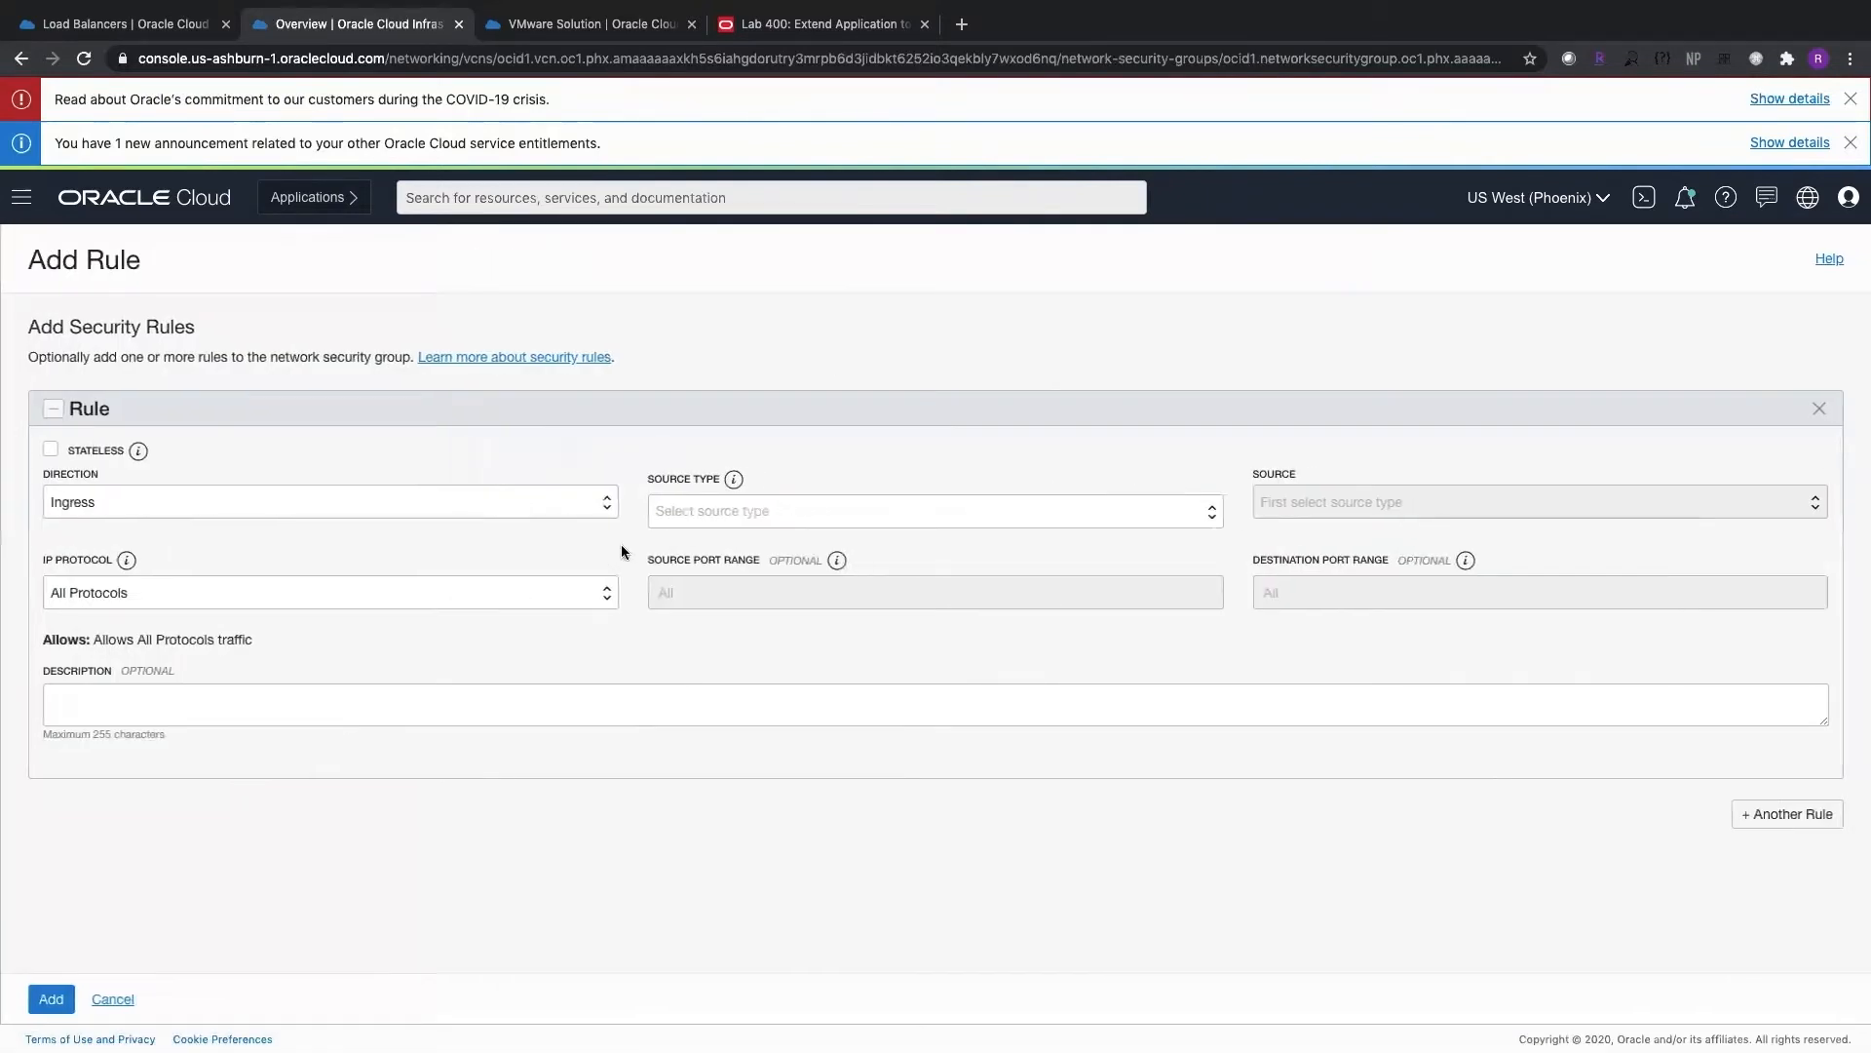
pyautogui.click(712, 508)
pyautogui.click(711, 530)
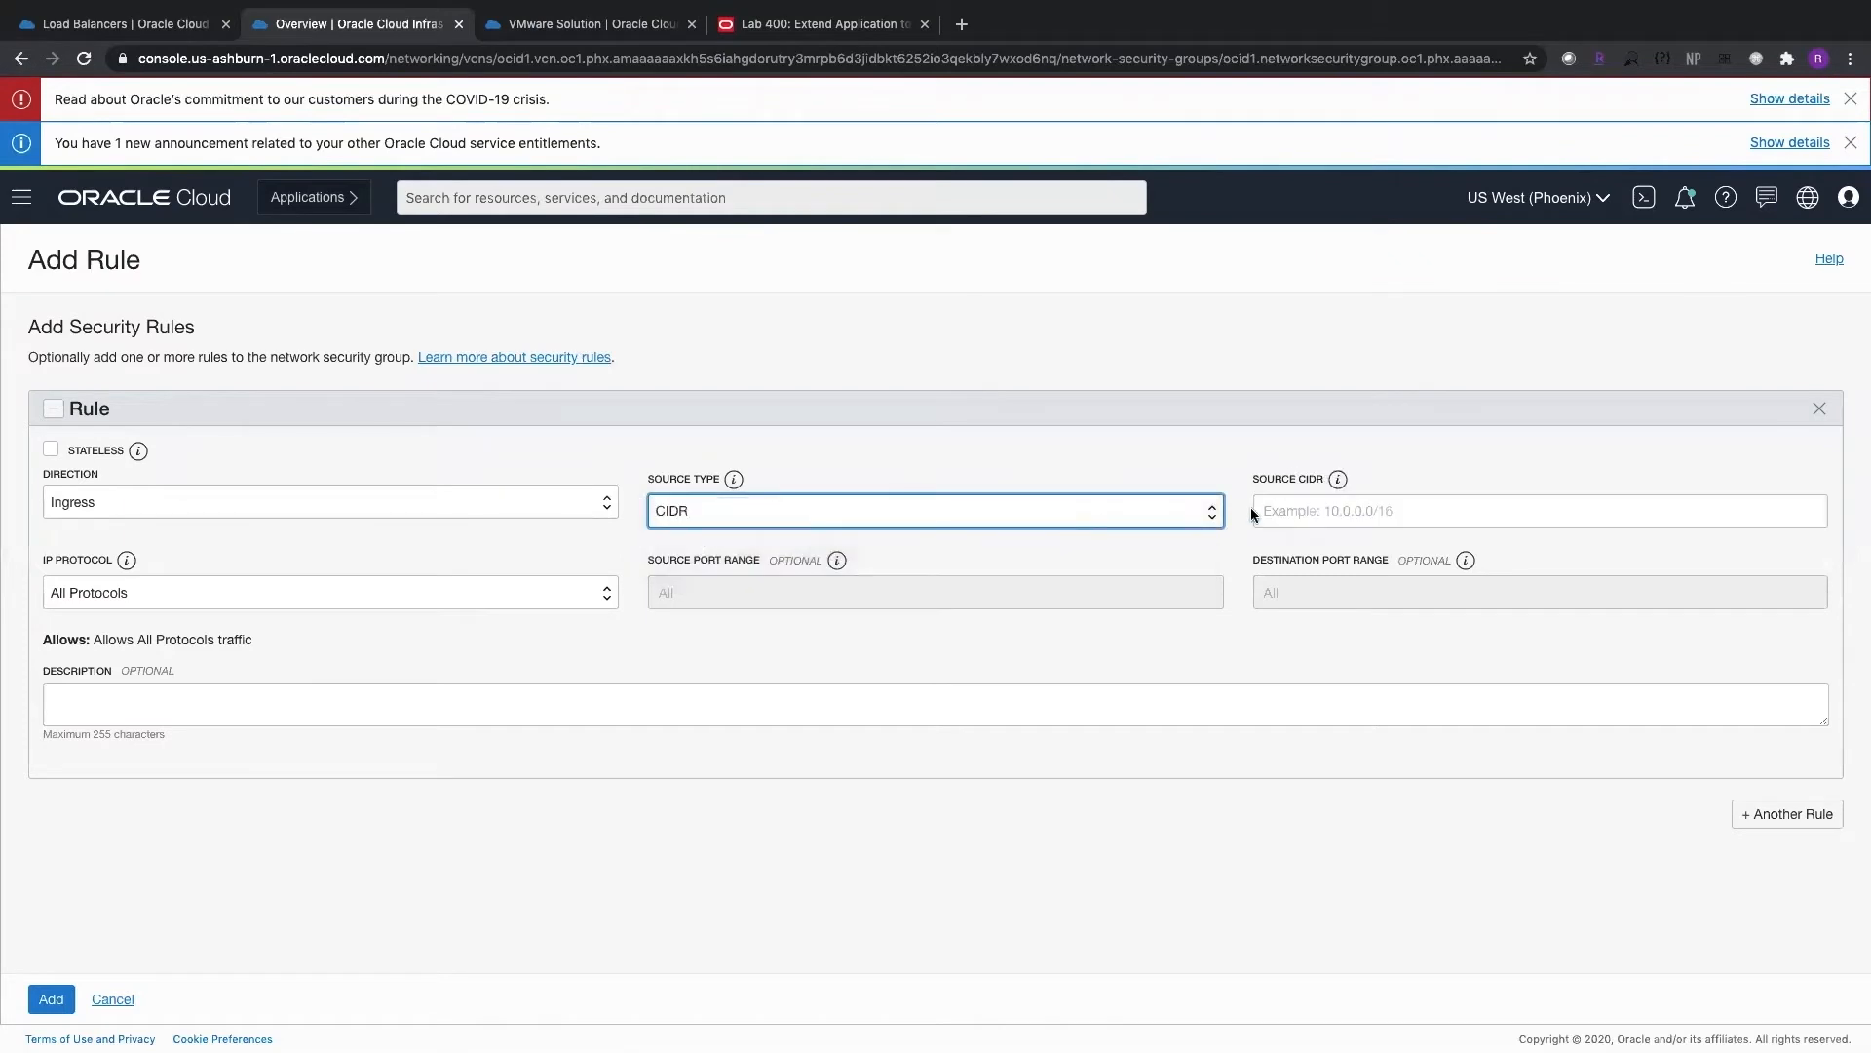
pyautogui.click(1306, 509)
pyautogui.press('super+v')
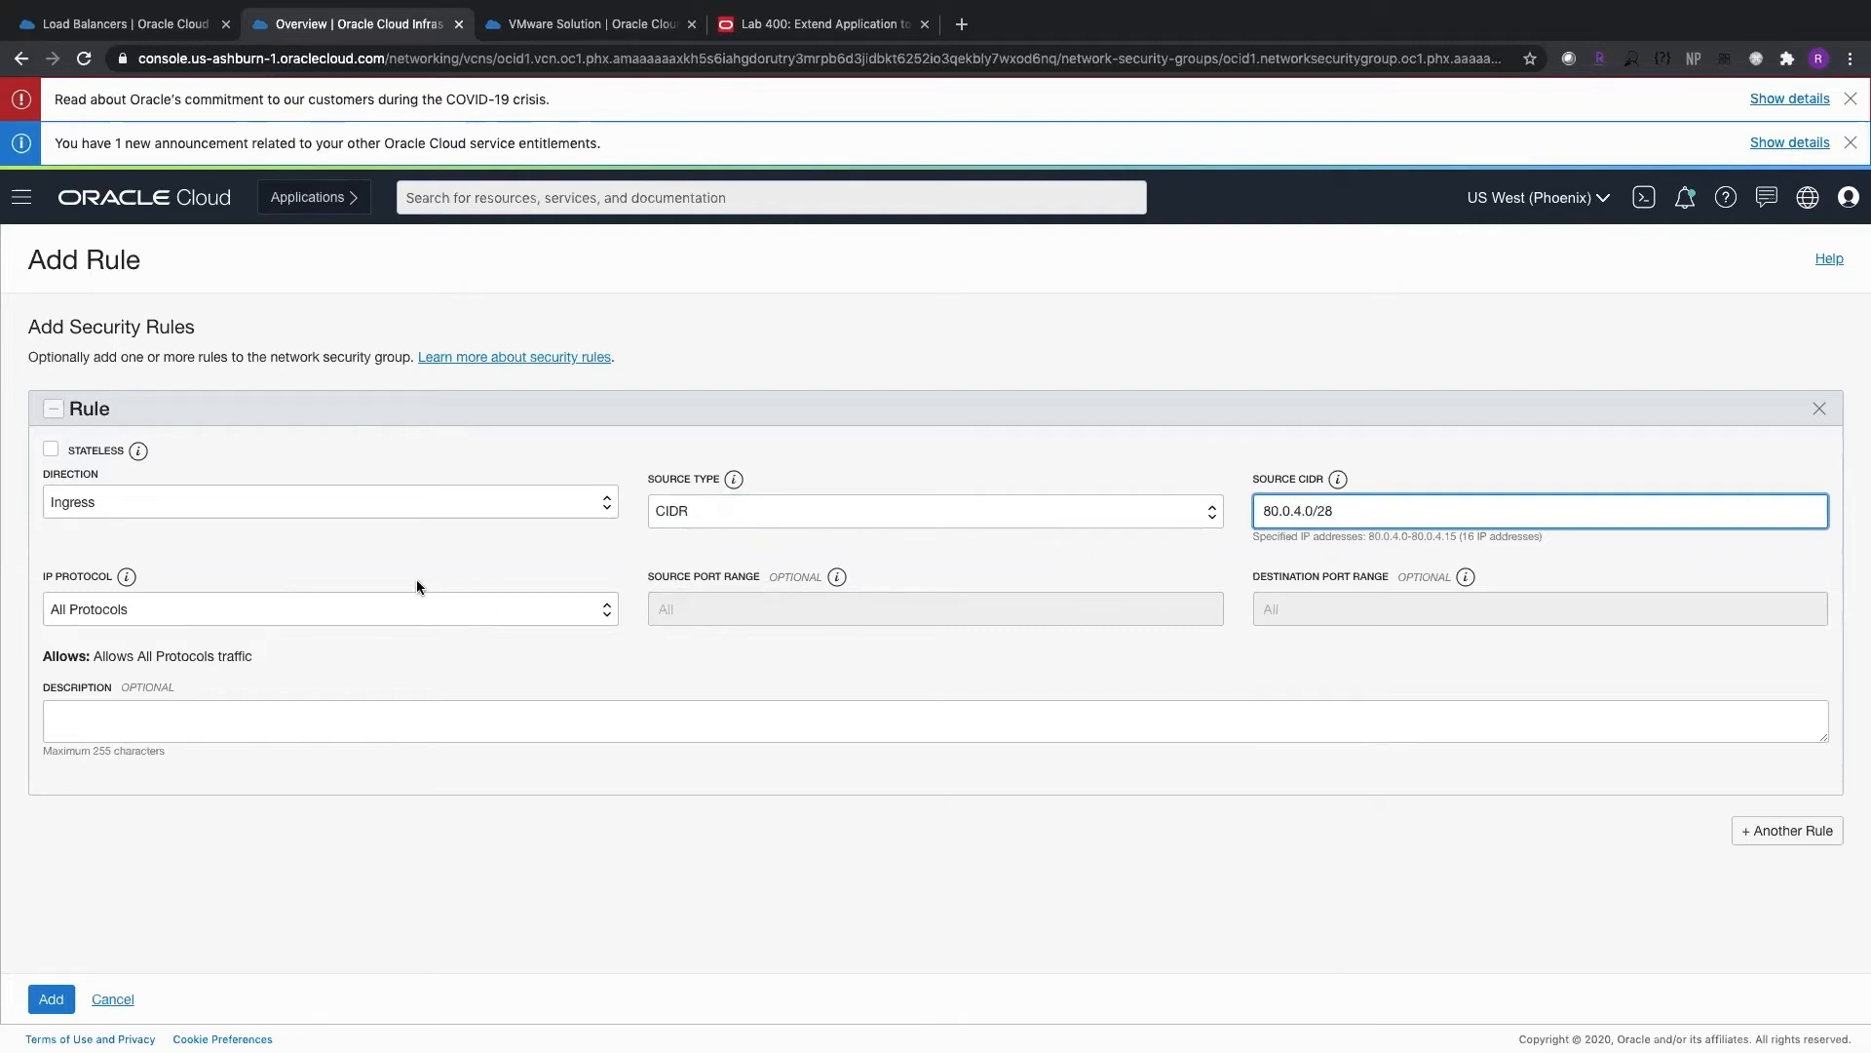
pyautogui.click(371, 608)
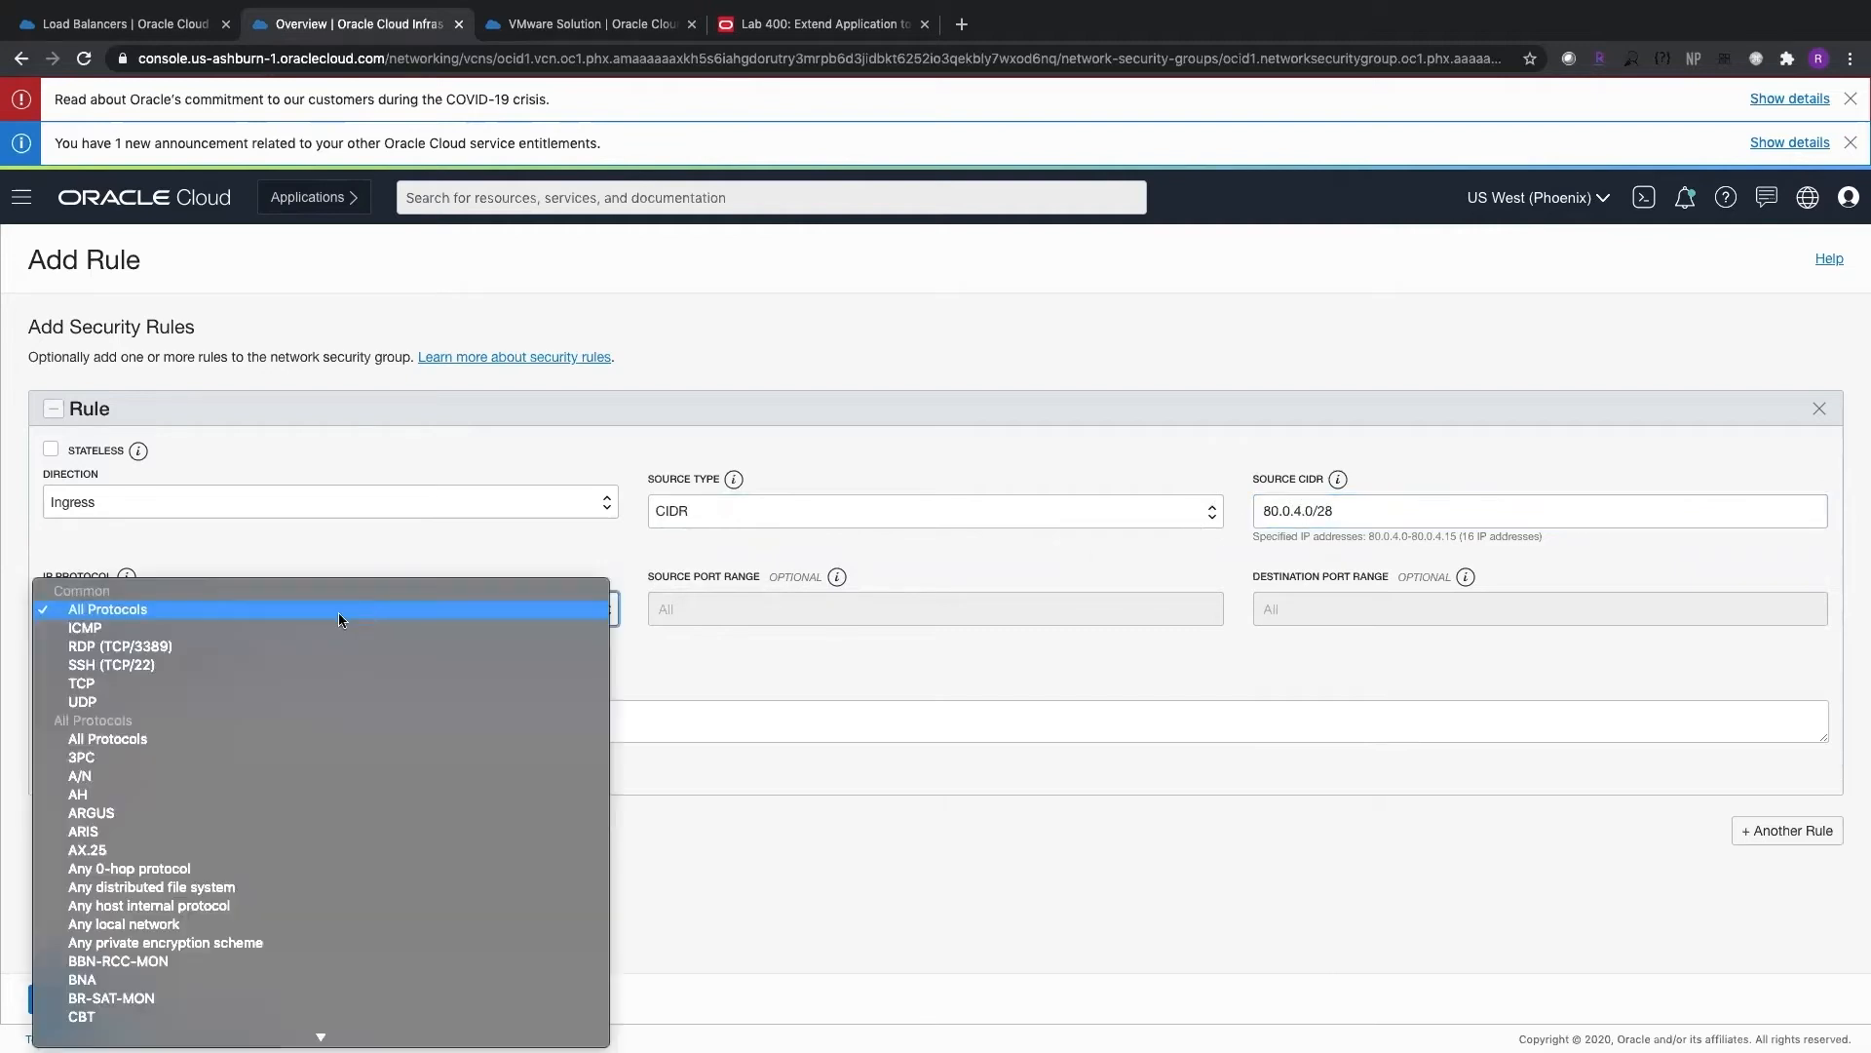
pyautogui.click(212, 683)
pyautogui.click(1285, 610)
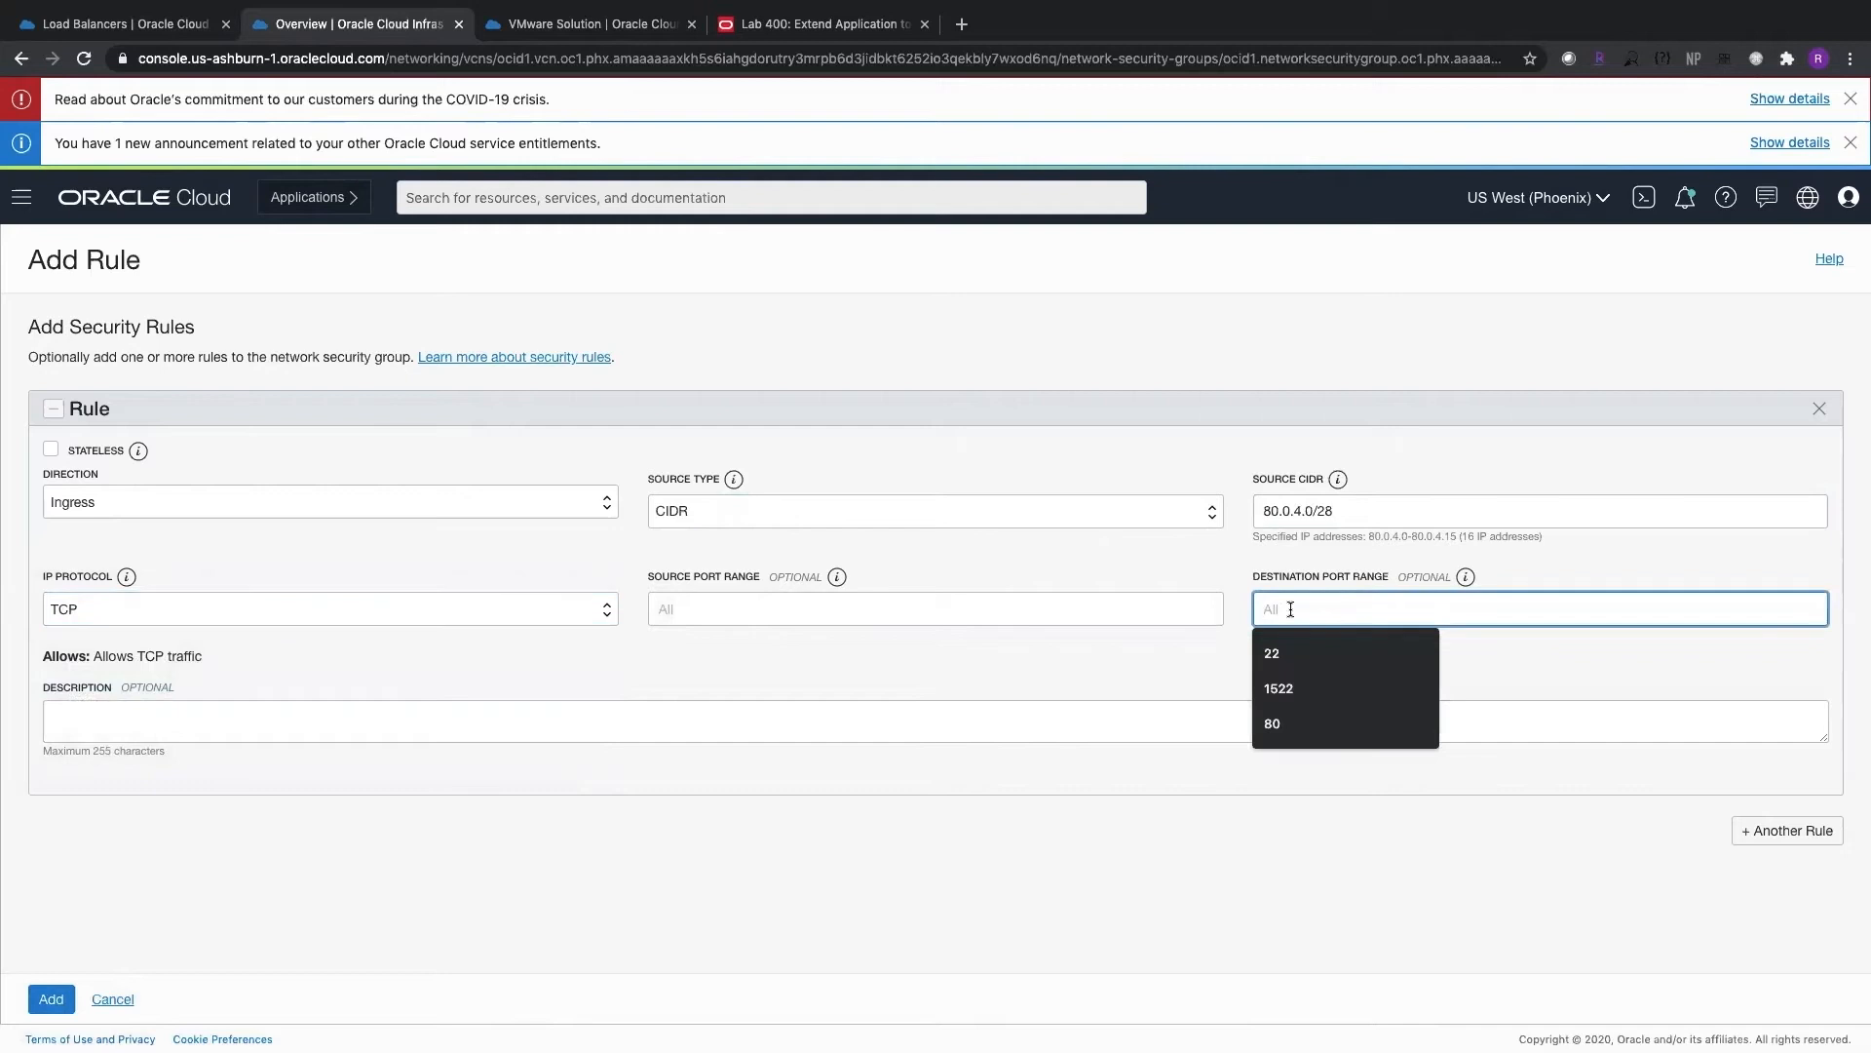
pyautogui.write('80')
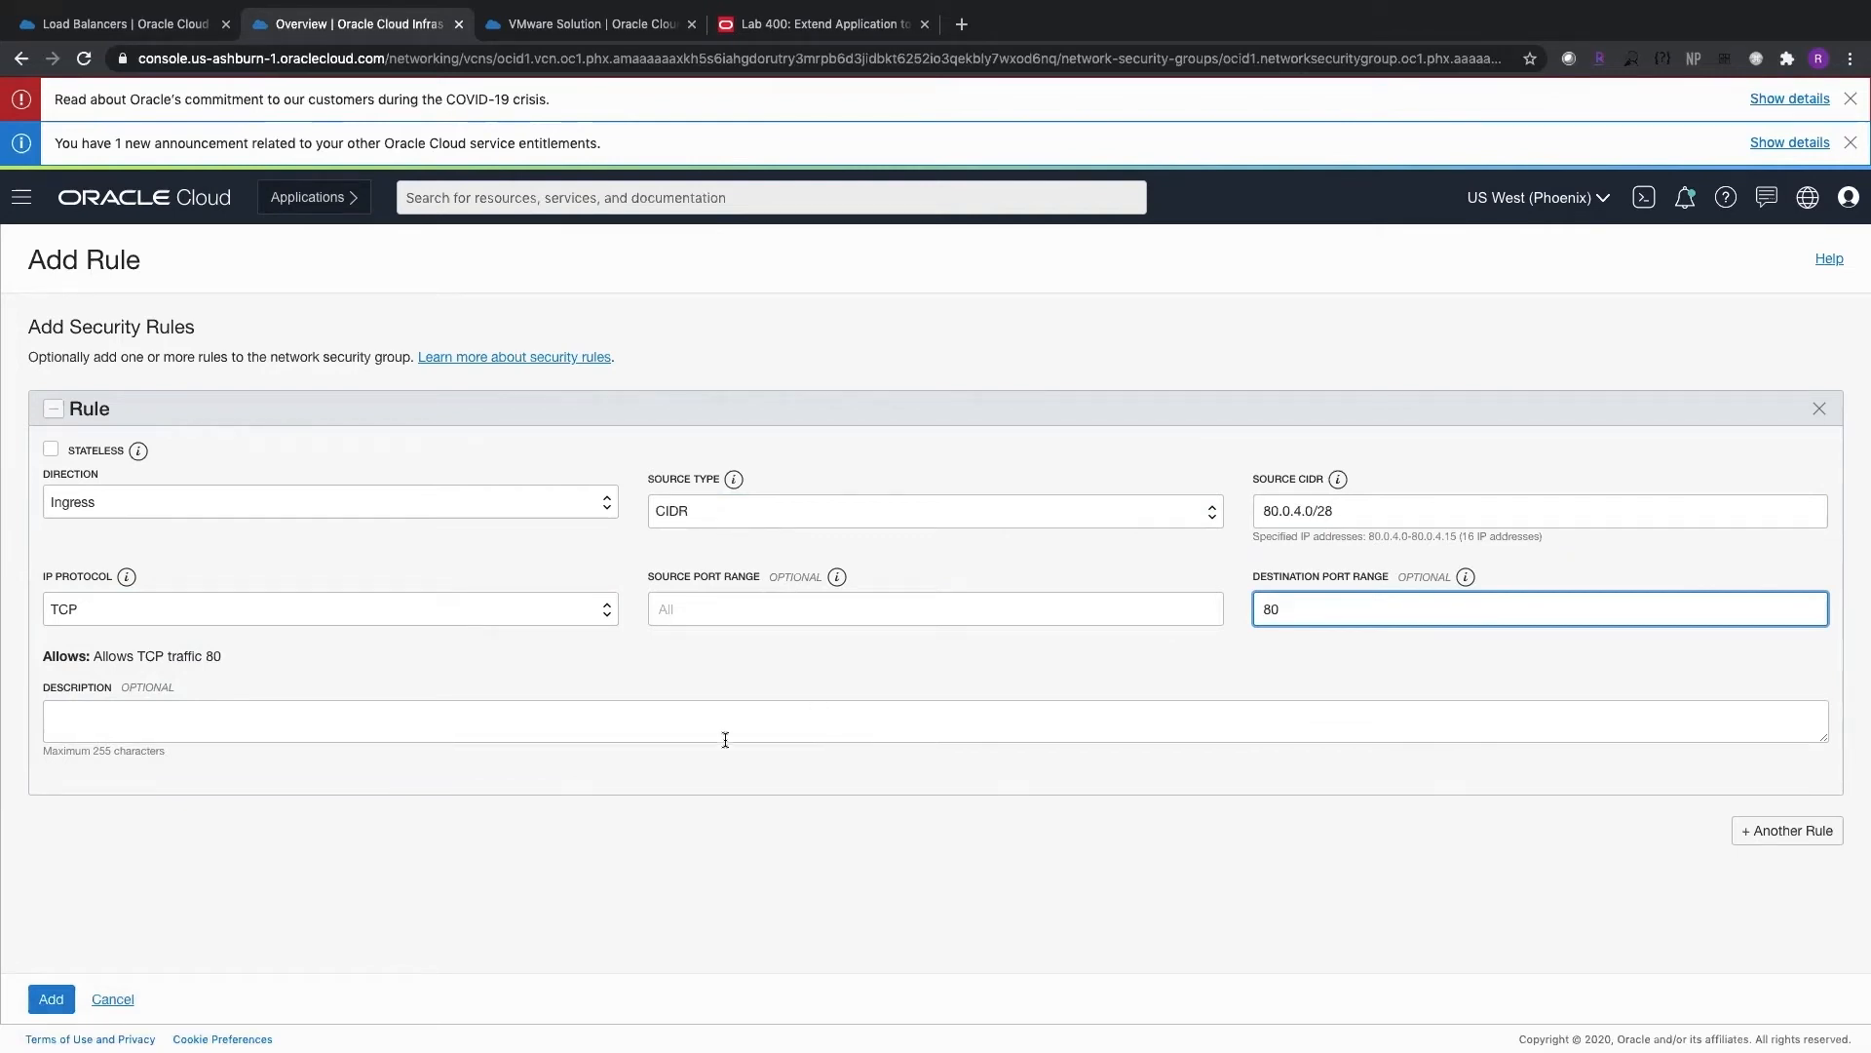
pyautogui.click(52, 999)
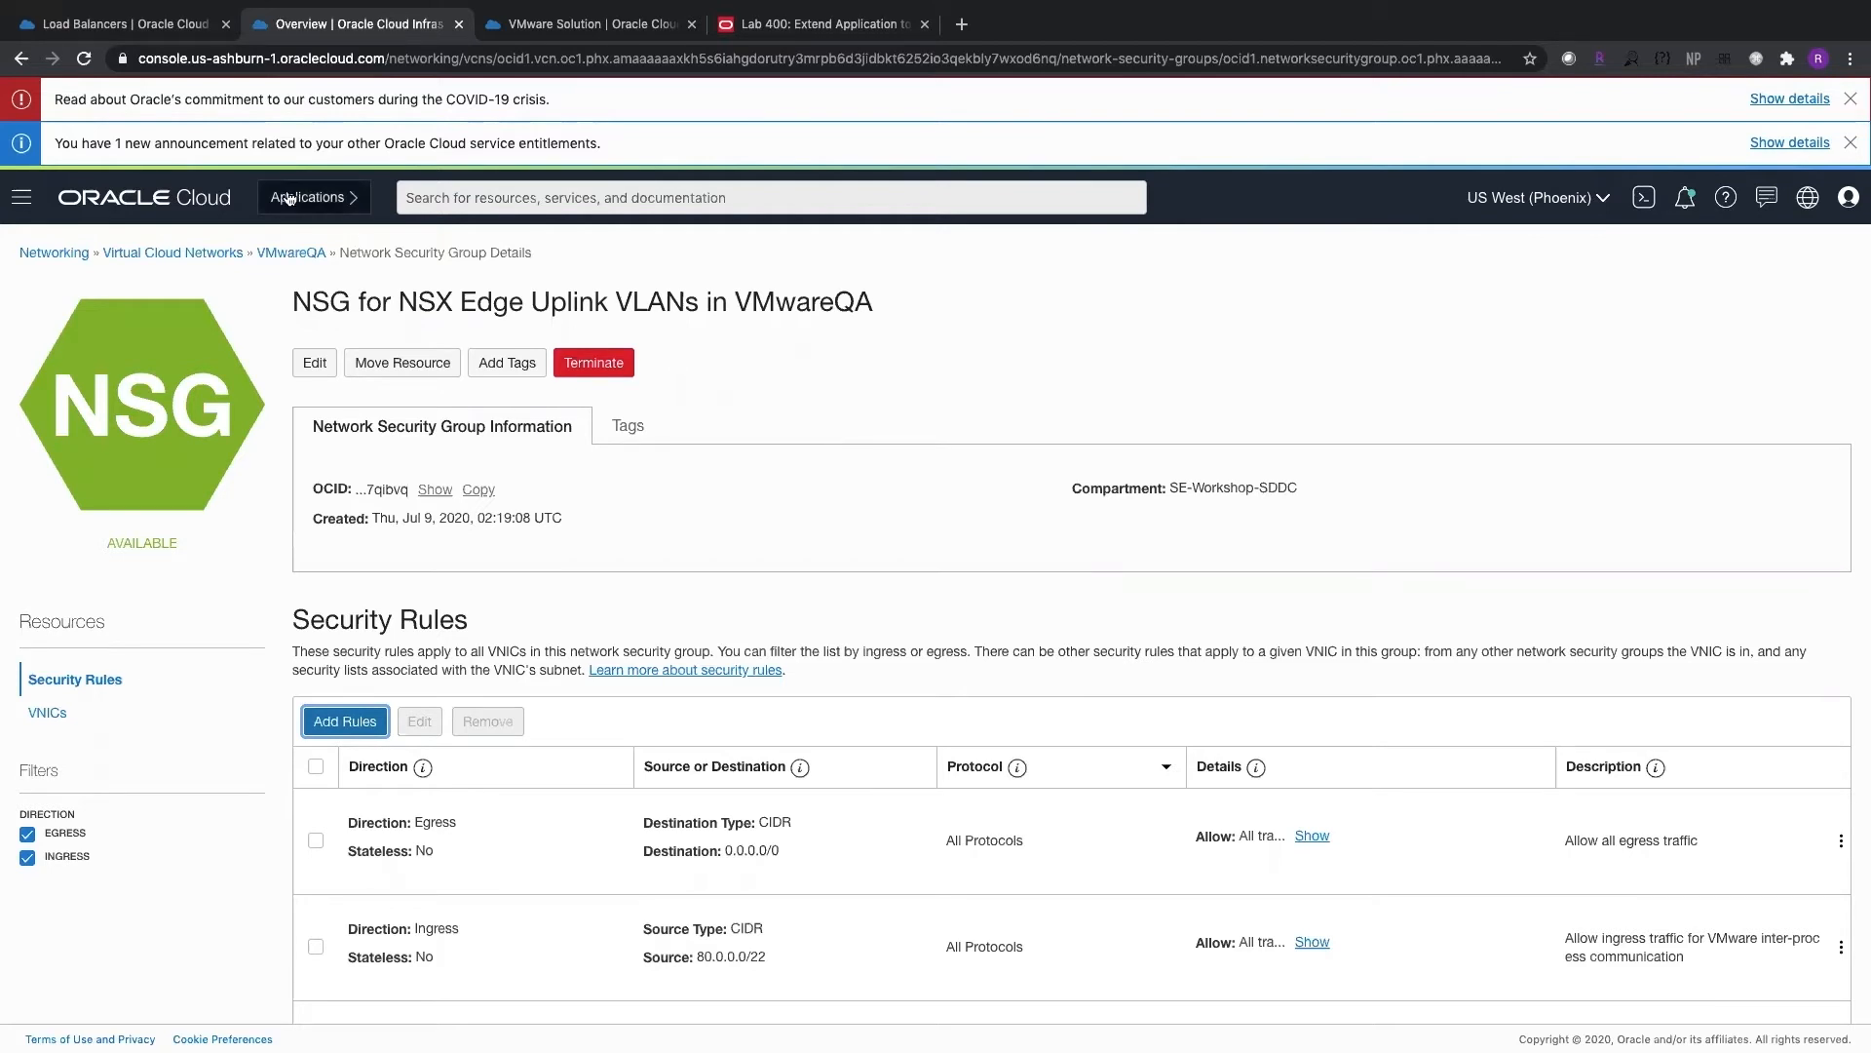
# Step: Copy the public IP address from LabLB's details page and open it in a new browser tab
pyautogui.click(148, 24)
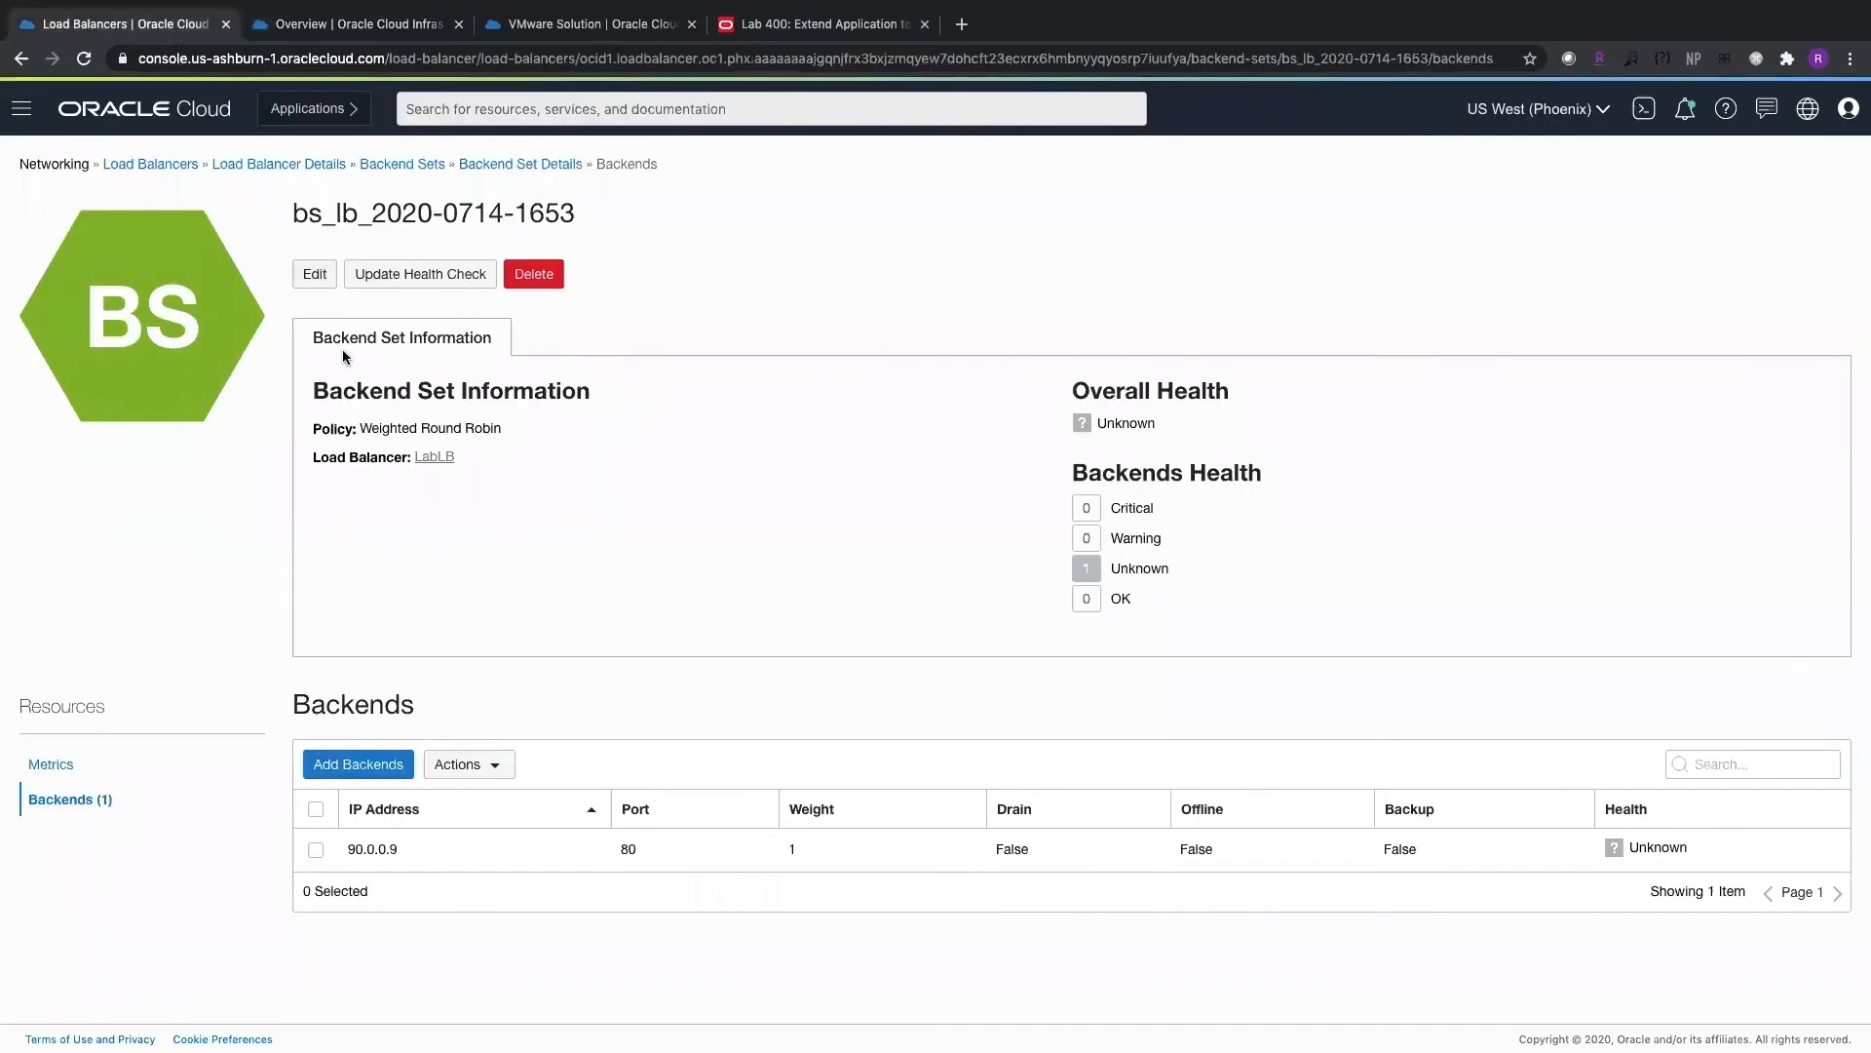
pyautogui.click(292, 166)
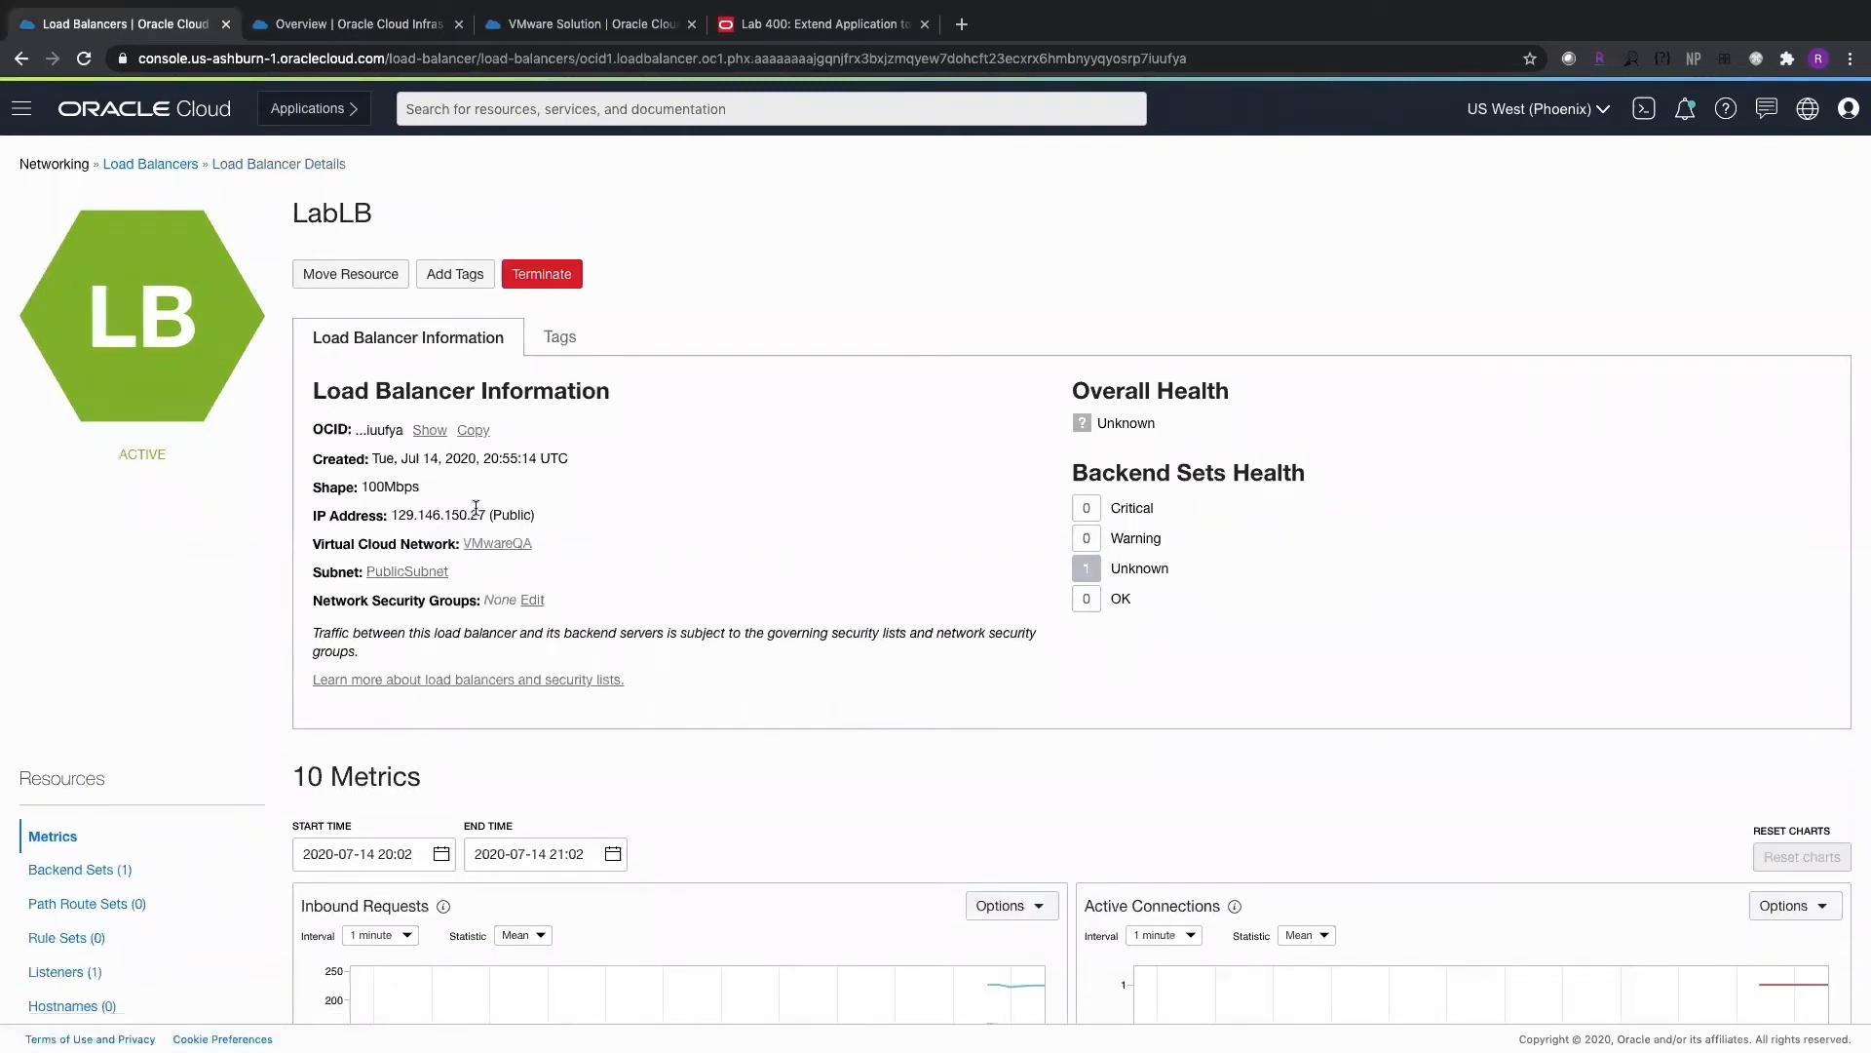
pyautogui.moveTo(392, 515); pyautogui.dragTo(483, 517)
pyautogui.press('super+c')
pyautogui.click(962, 24)
pyautogui.press('super+v')
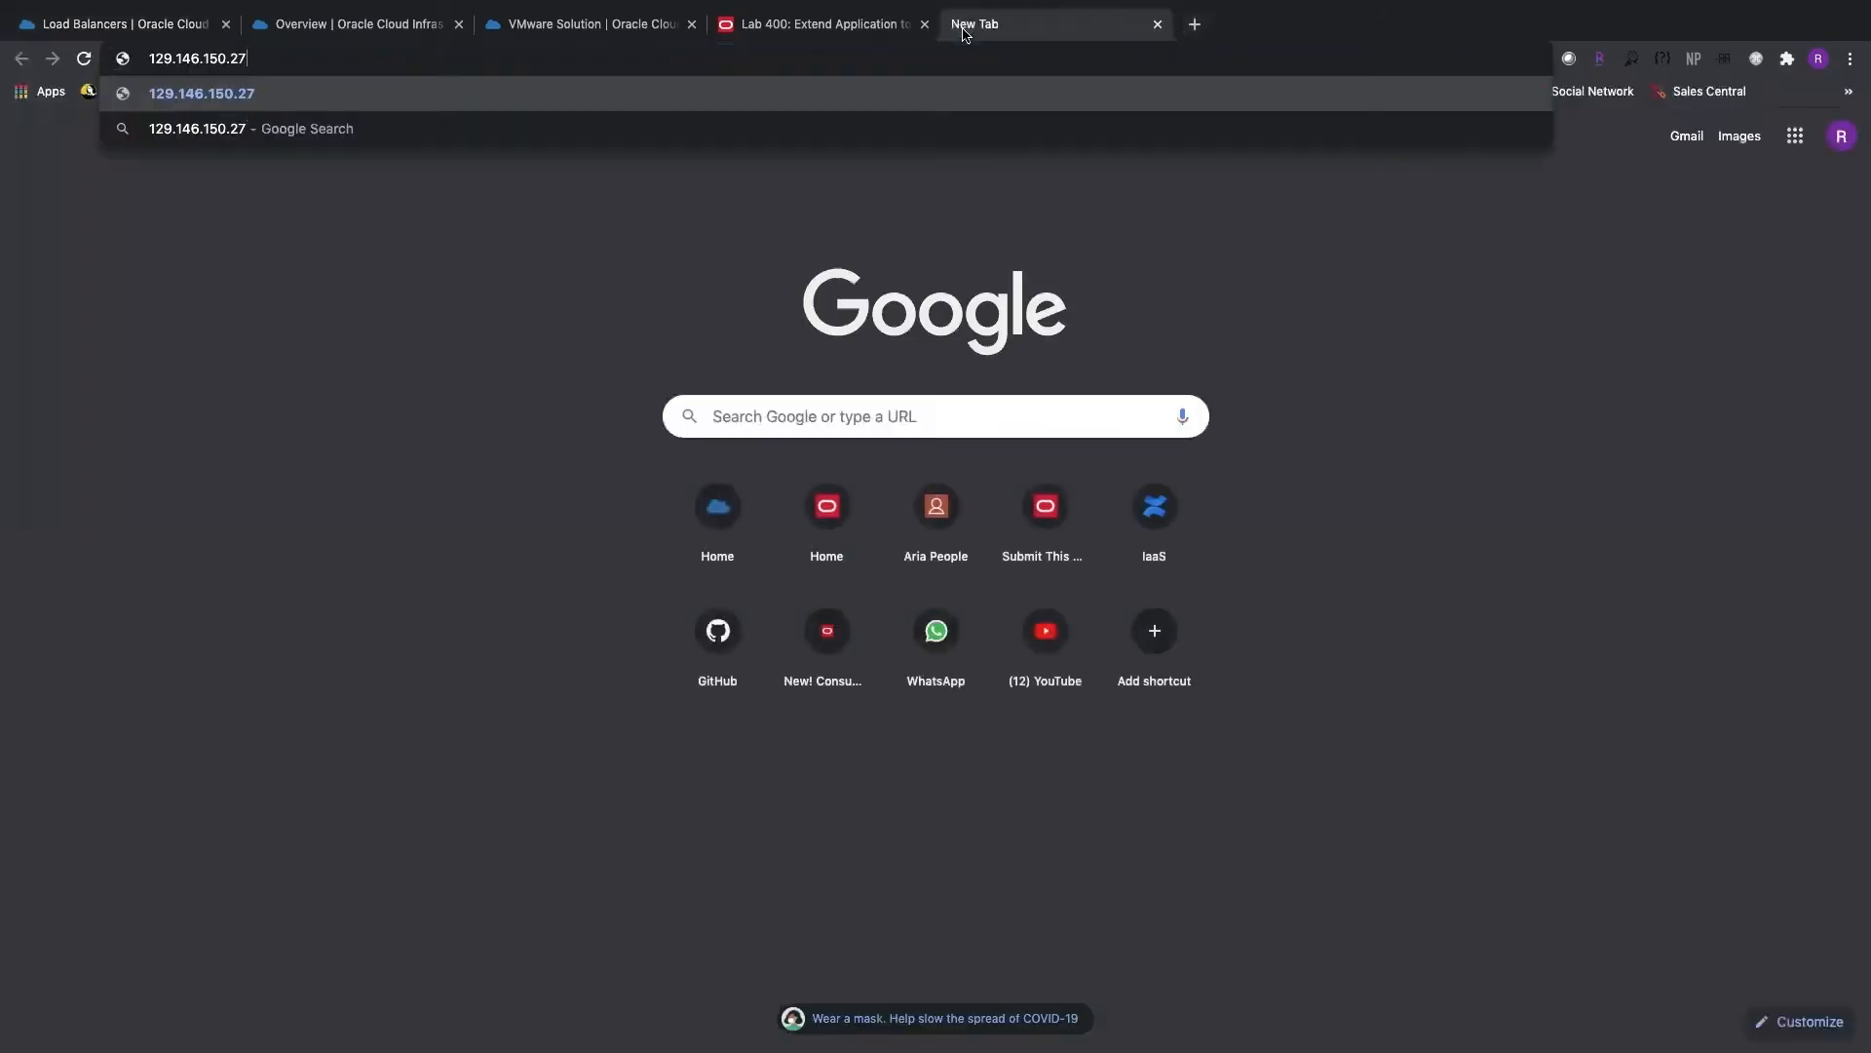
pyautogui.press('Return')
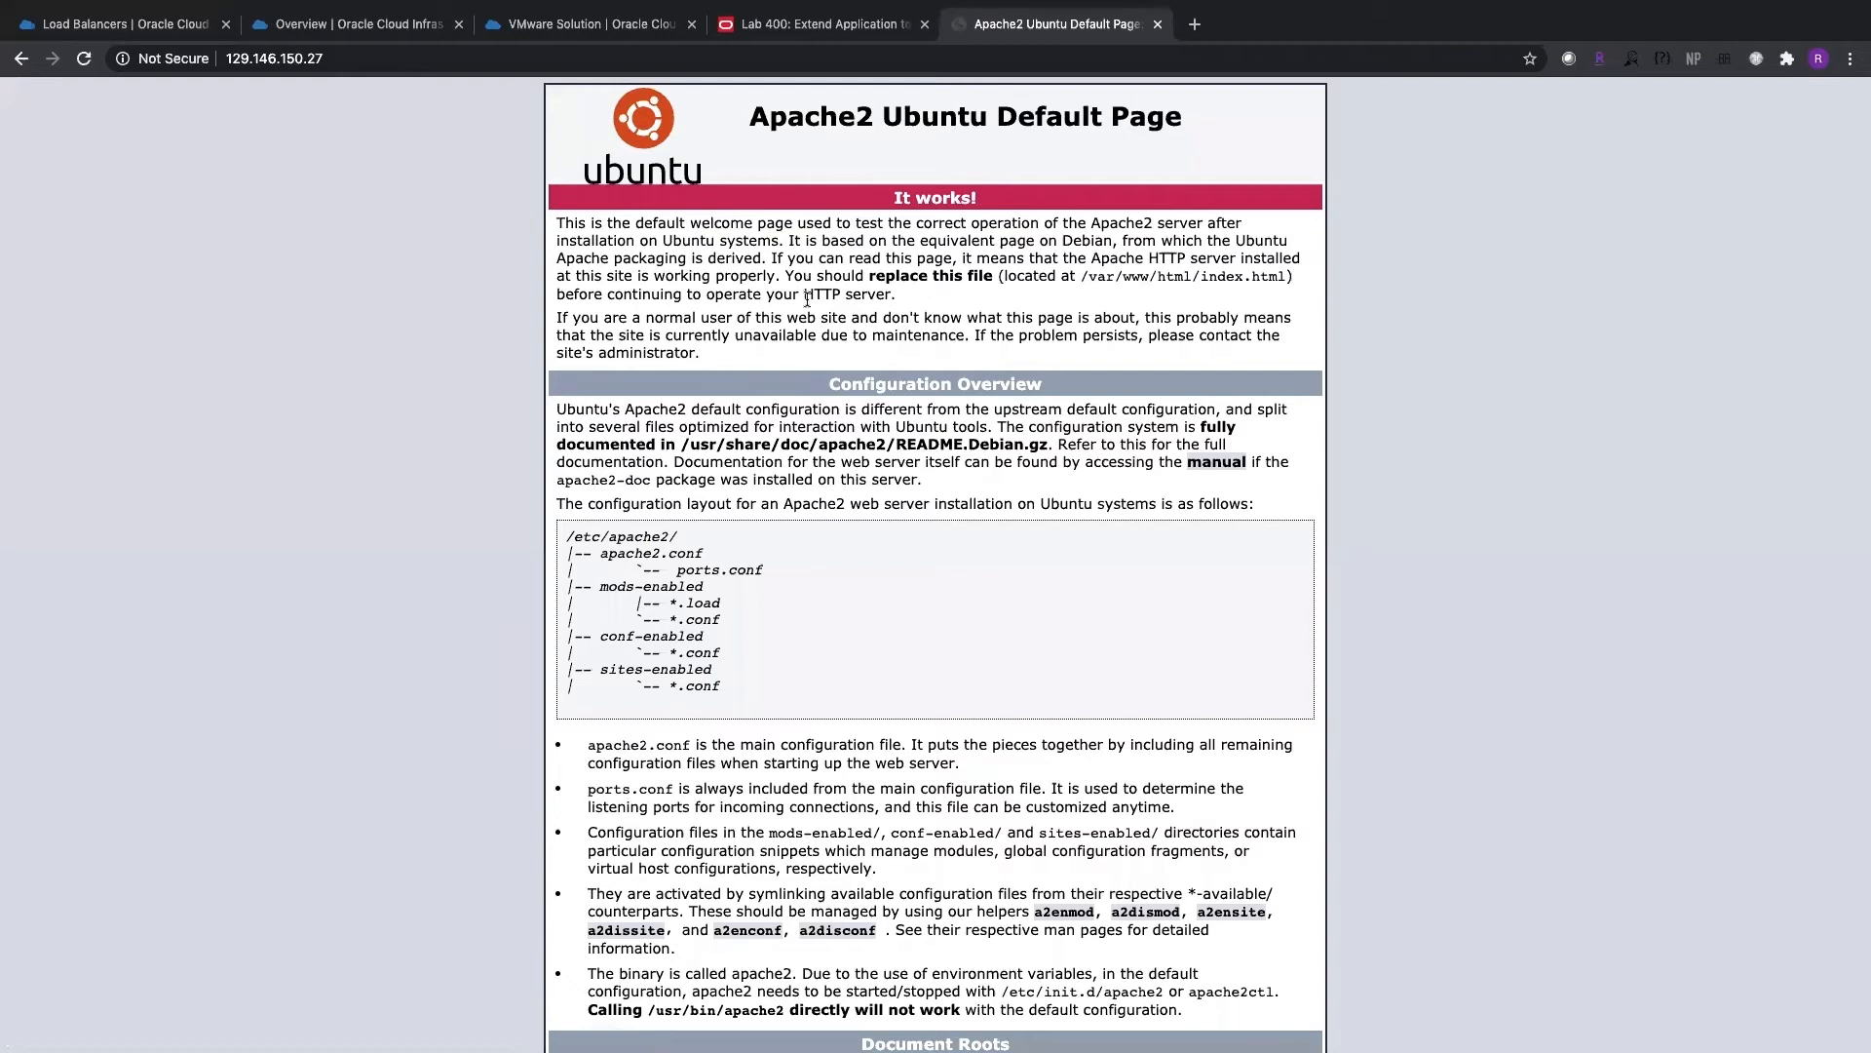
# Step: Open the osCommerce store through the load balancer by adding /catalog to the IP address
pyautogui.click(441, 60)
pyautogui.click(441, 59)
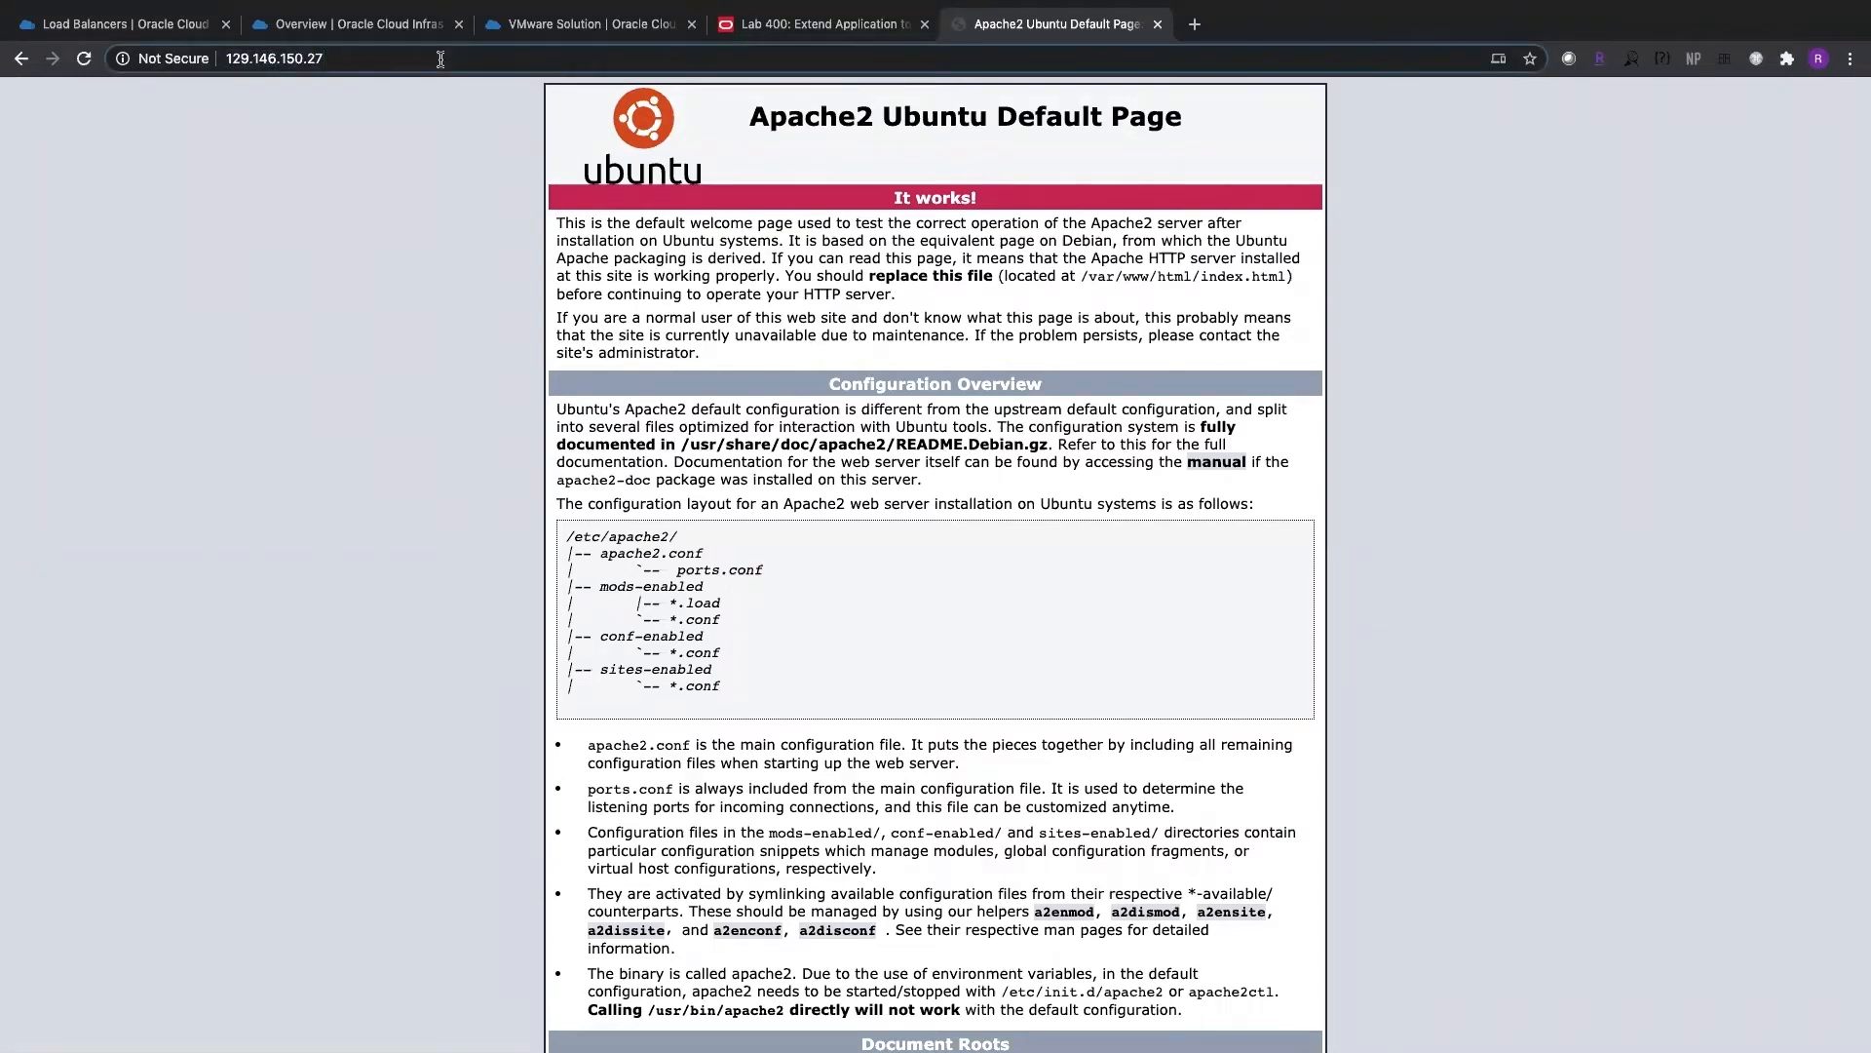
pyautogui.write('/catalog')
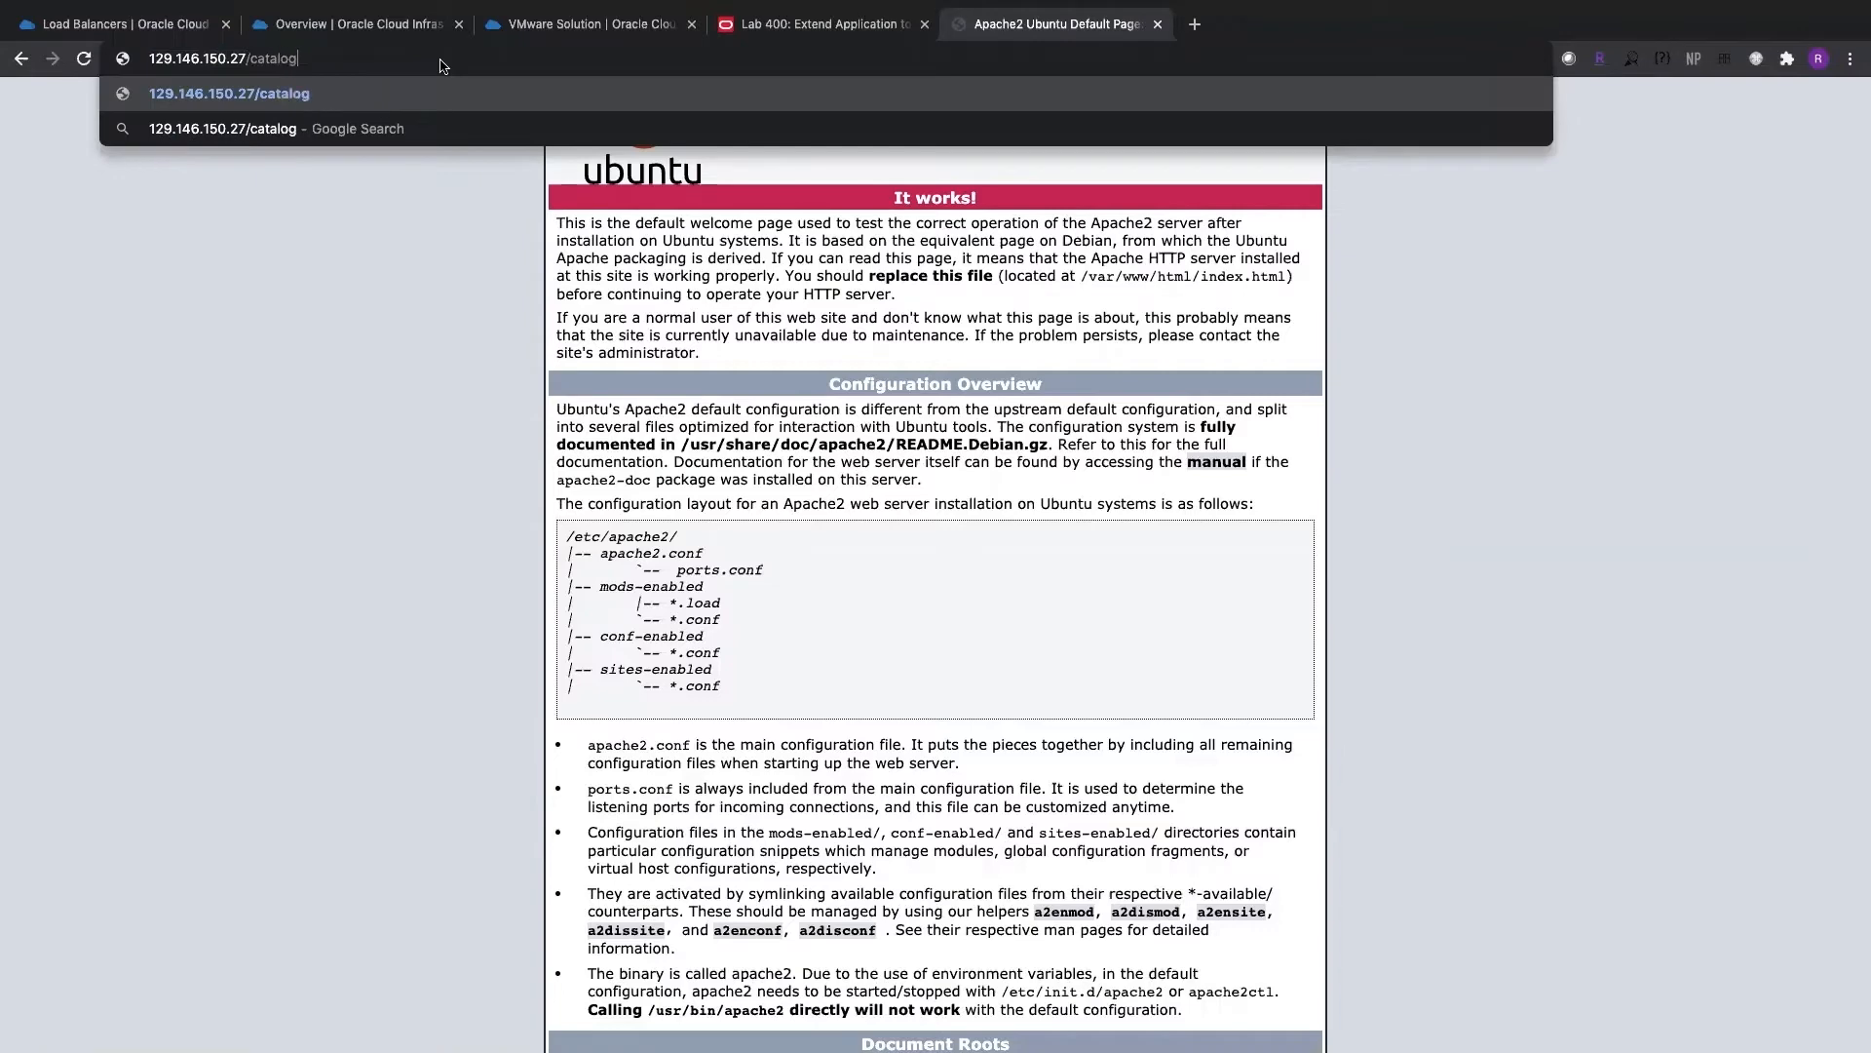
pyautogui.press('Return')
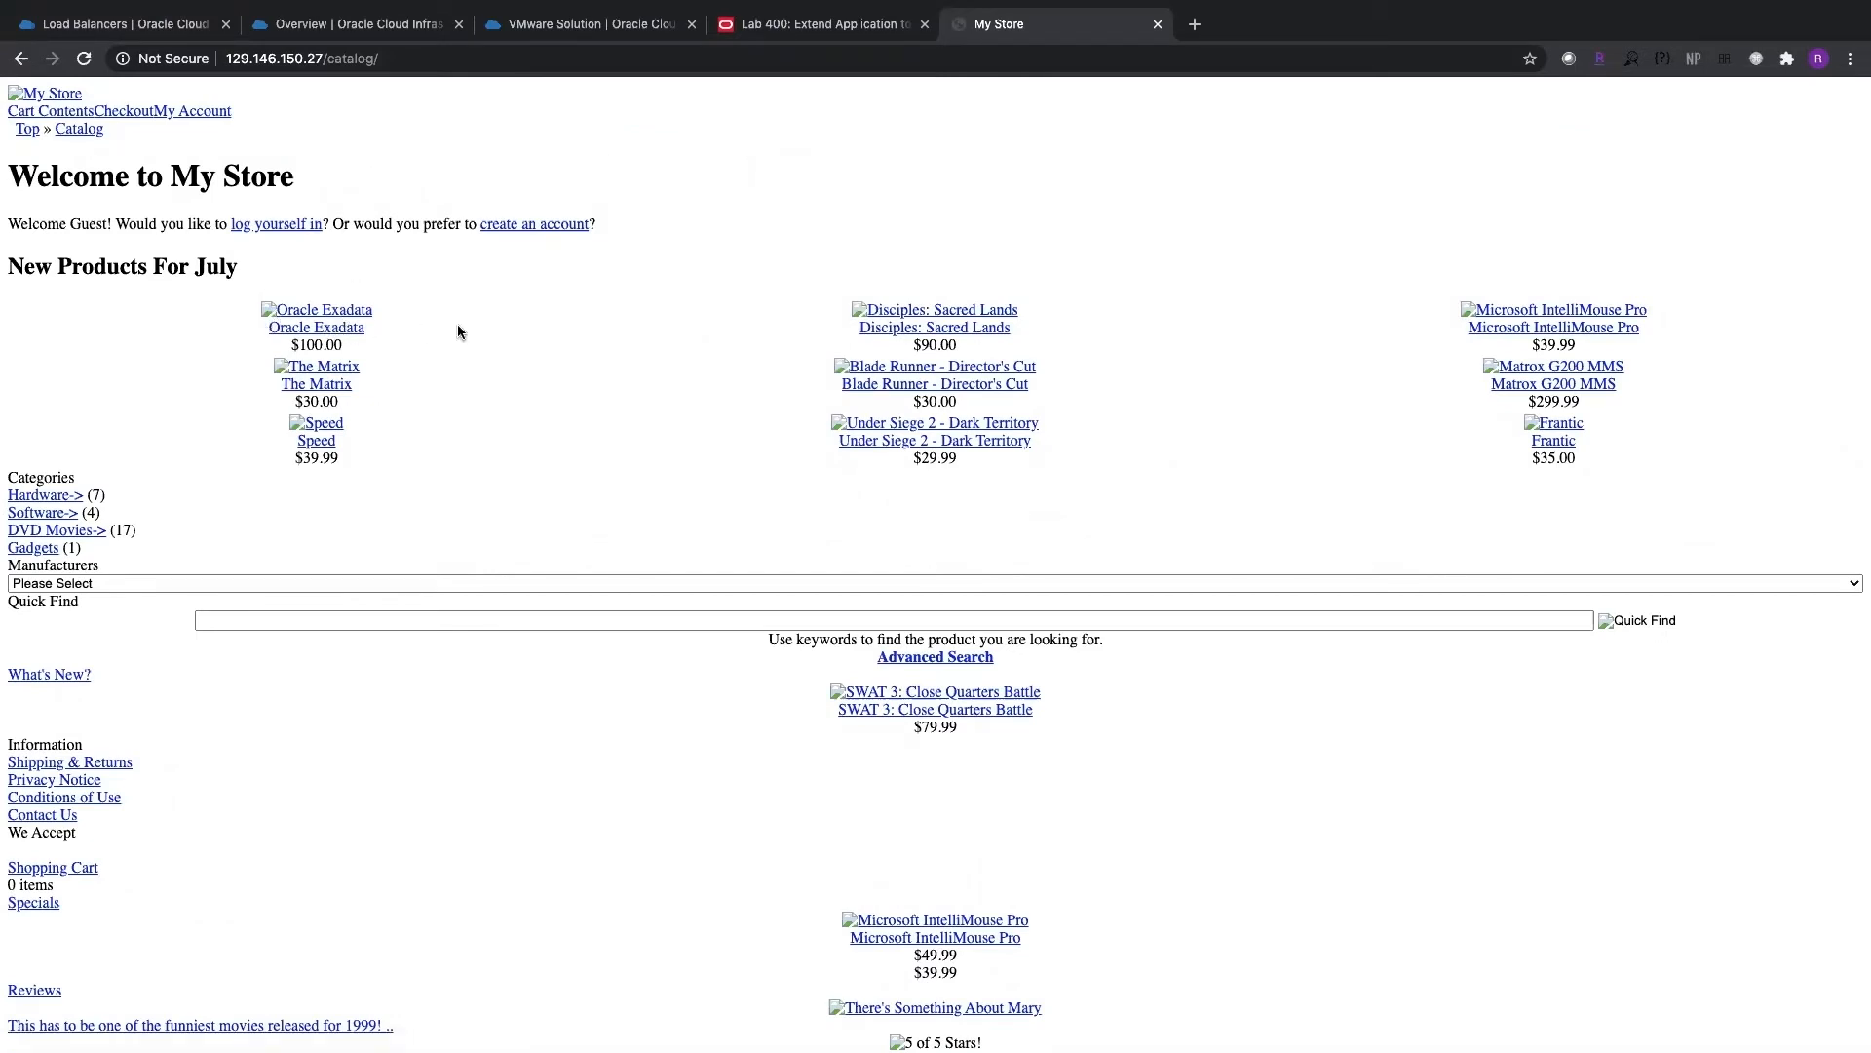
# Step: Return to the Oracle Cloud console tab showing LabLB and open the File Storage file systems list
pyautogui.click(234, 29)
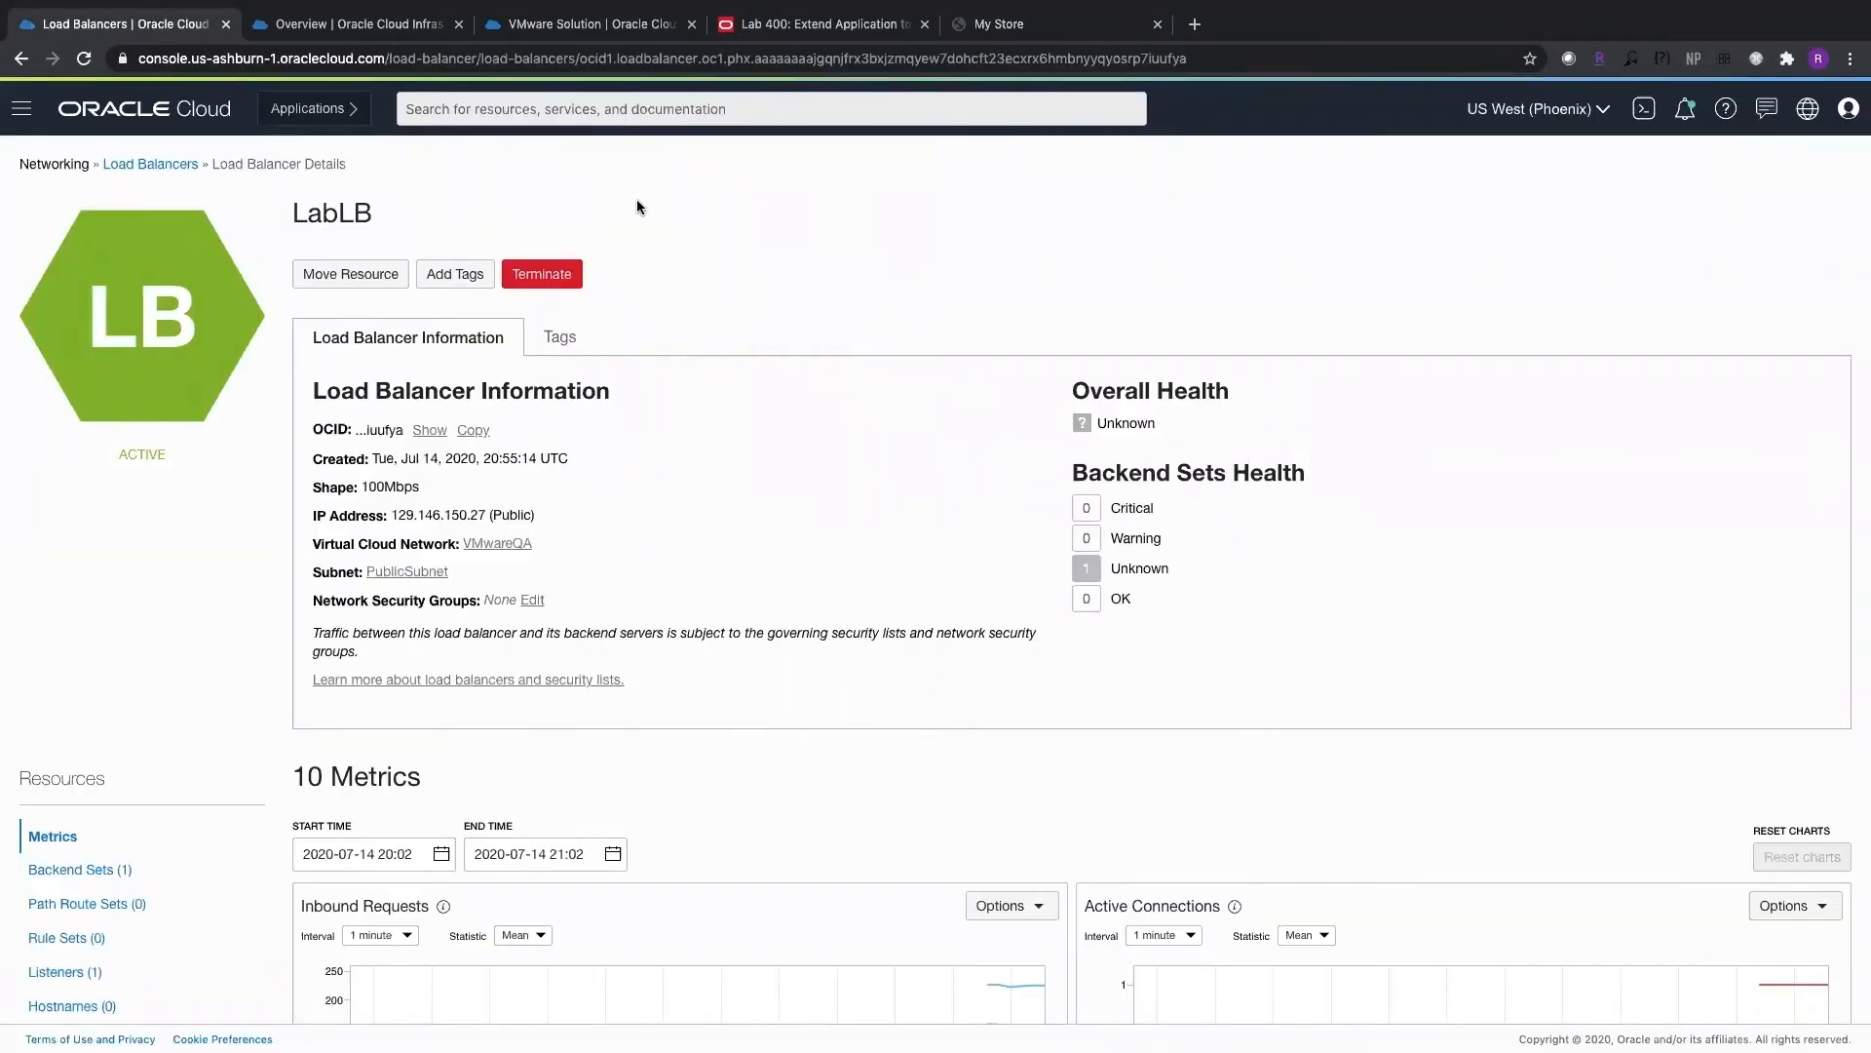
pyautogui.click(22, 110)
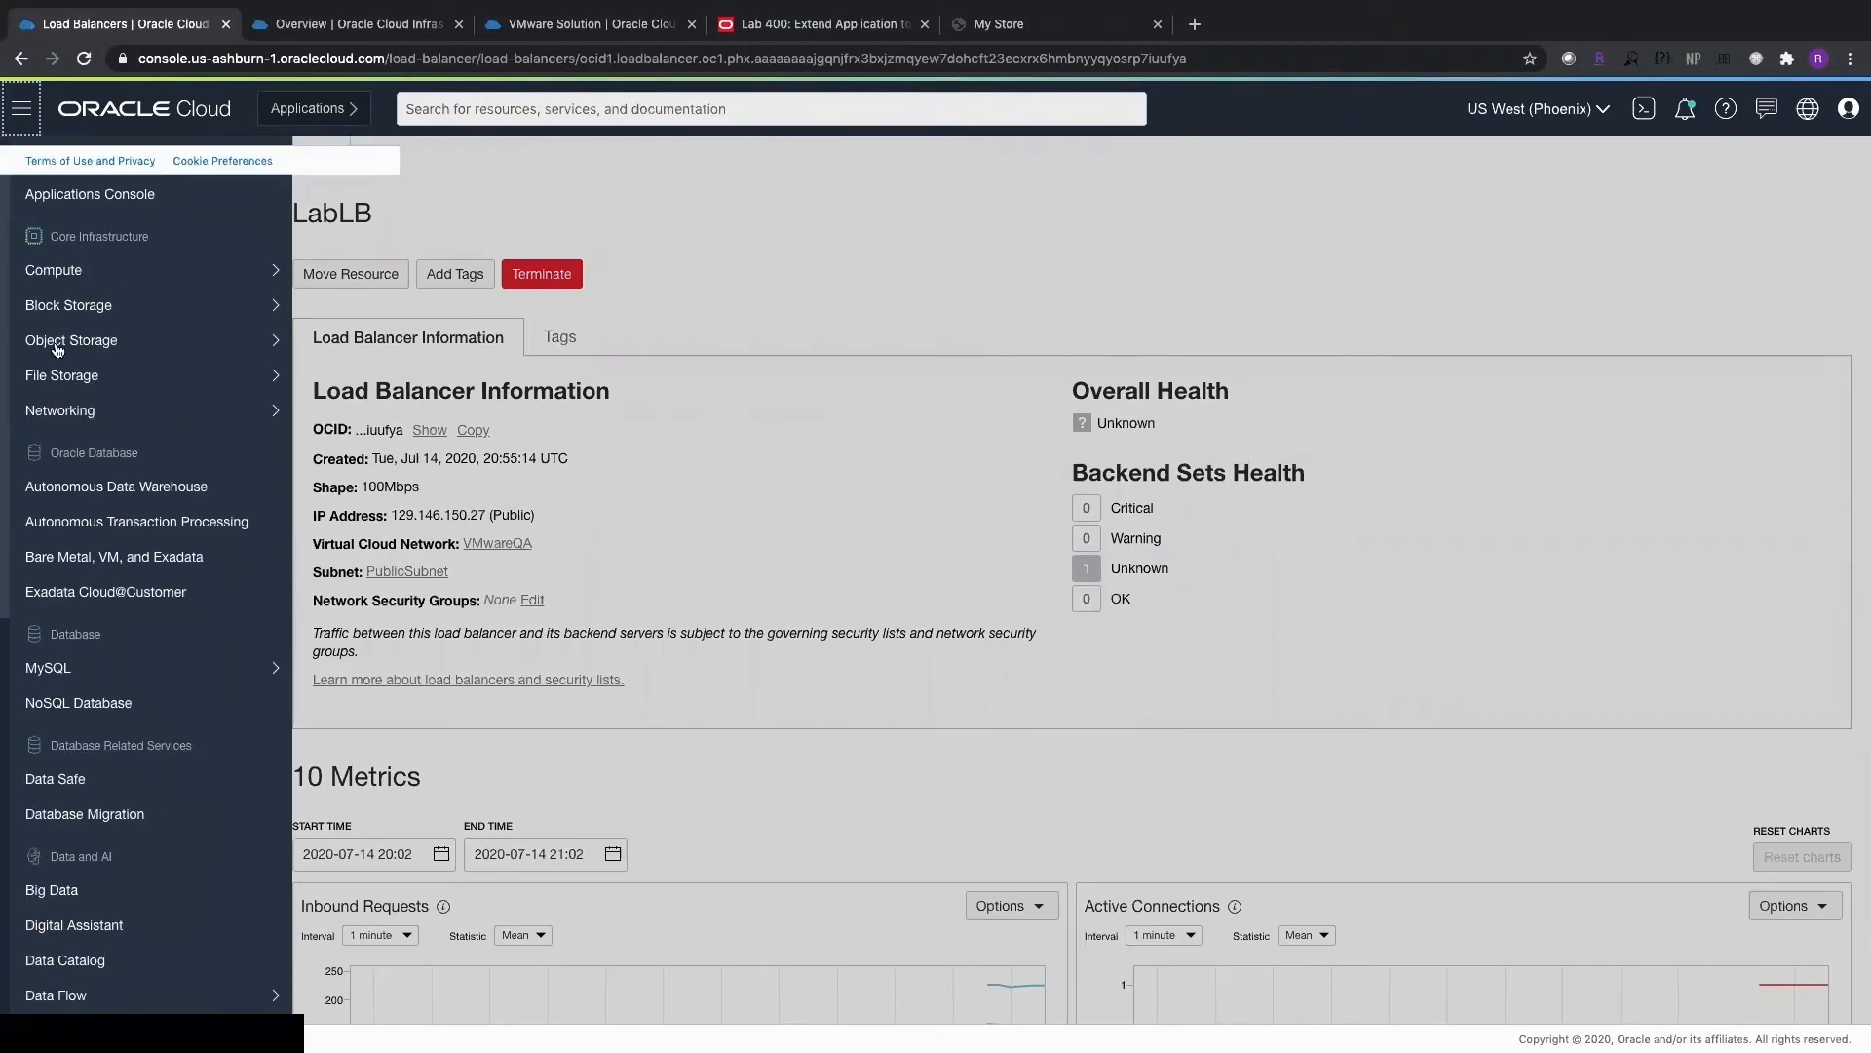
pyautogui.moveTo(276, 378)
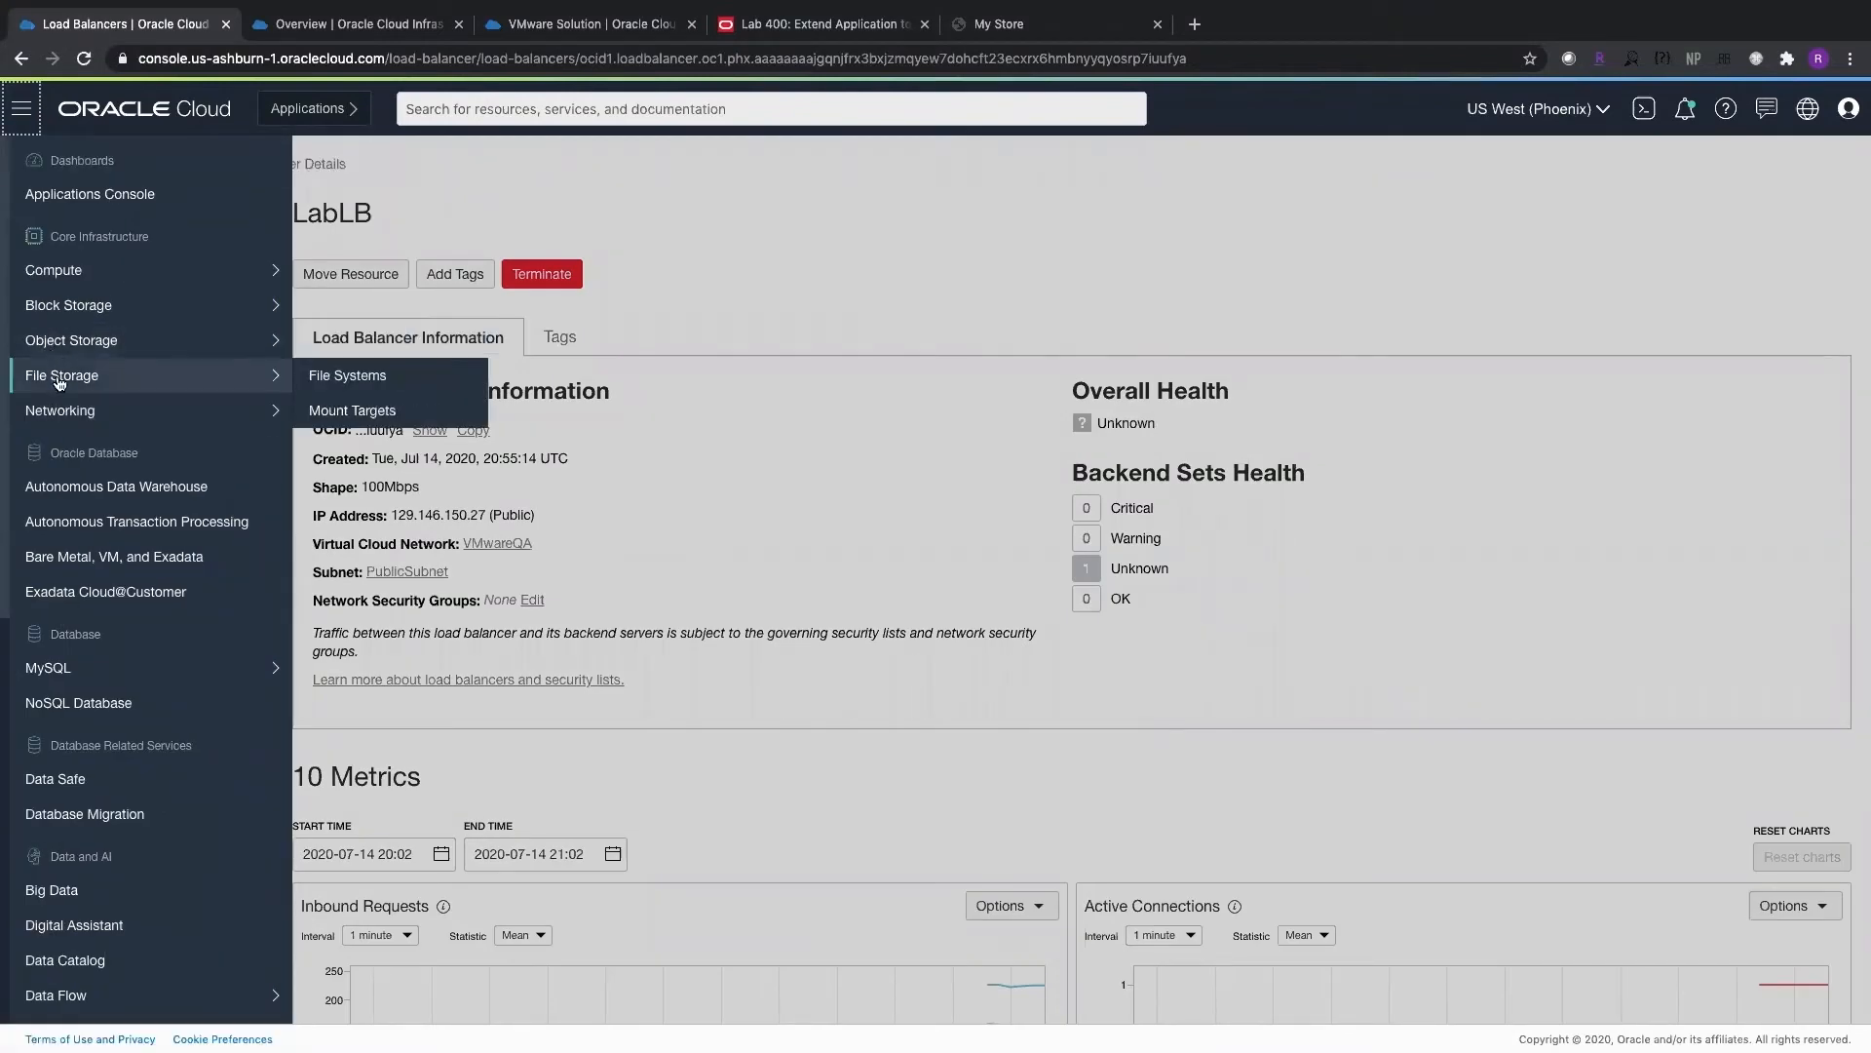
pyautogui.click(356, 376)
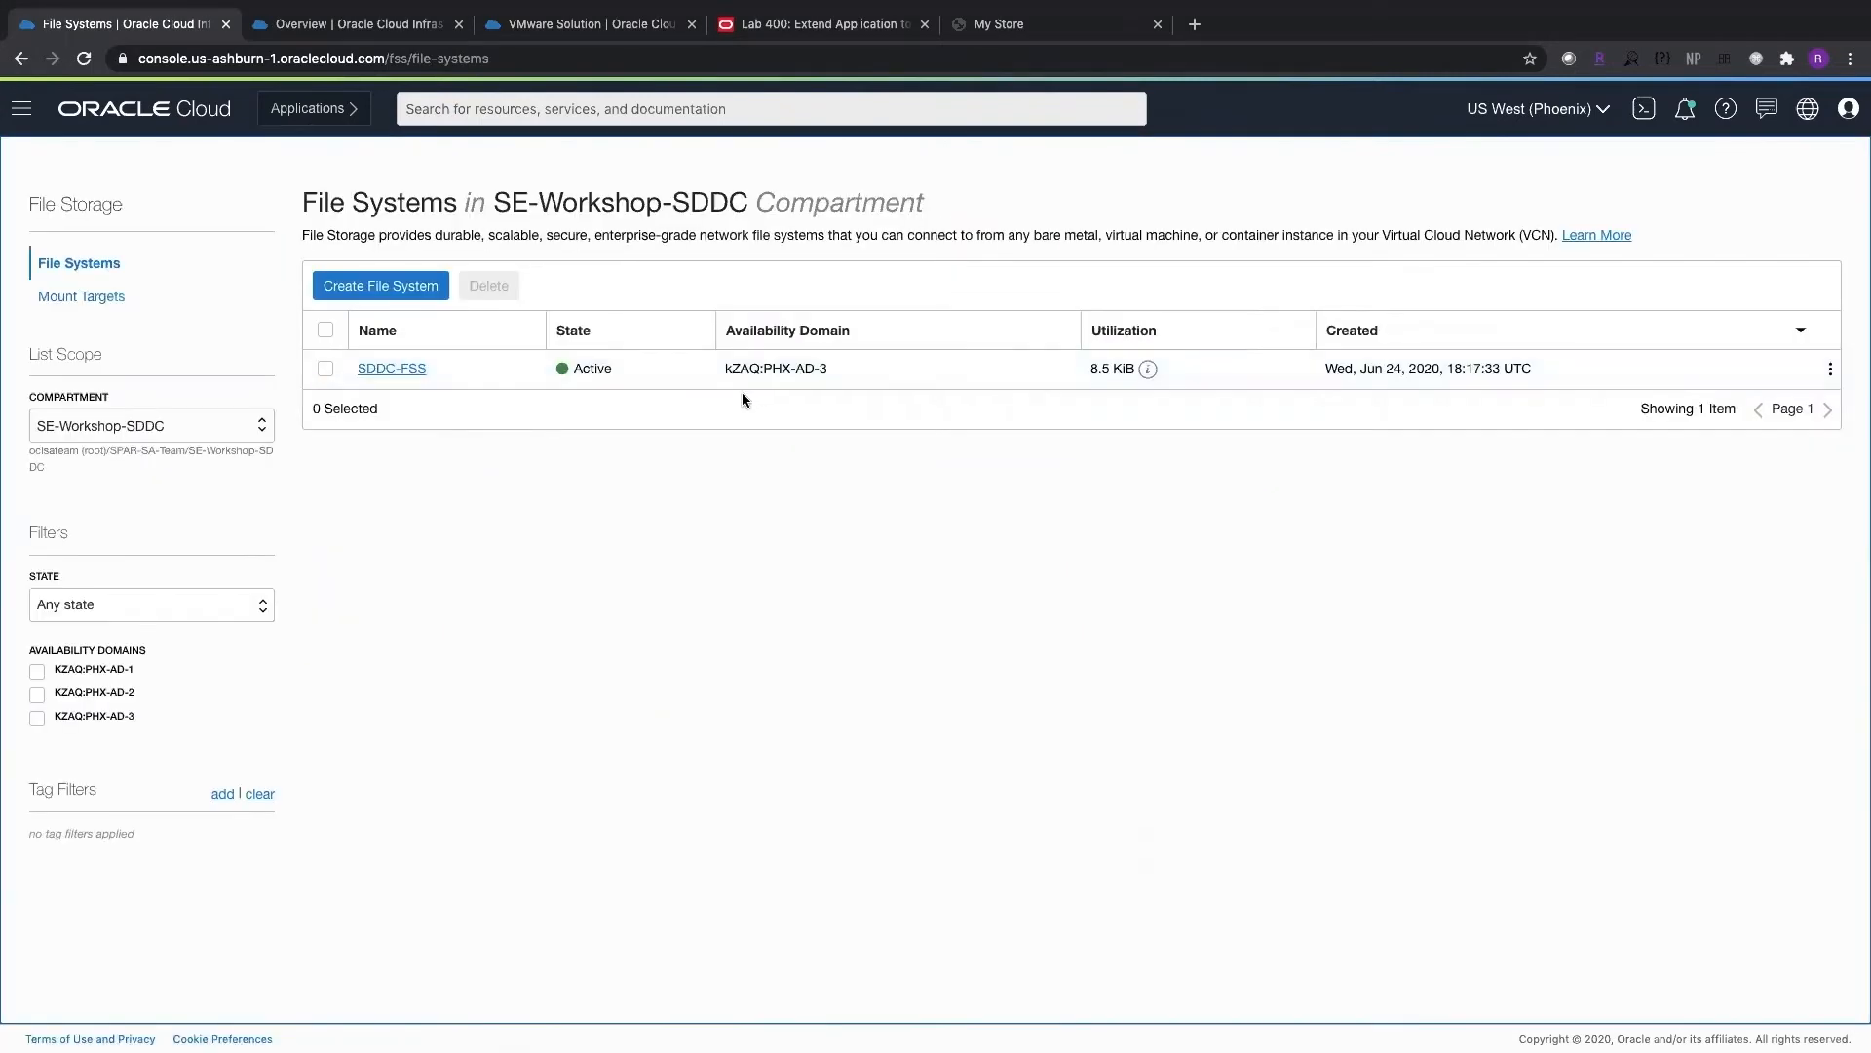
# Step: Start a new file system named LabFSS in availability domain kZAQ:PHX-AD-2
pyautogui.click(373, 288)
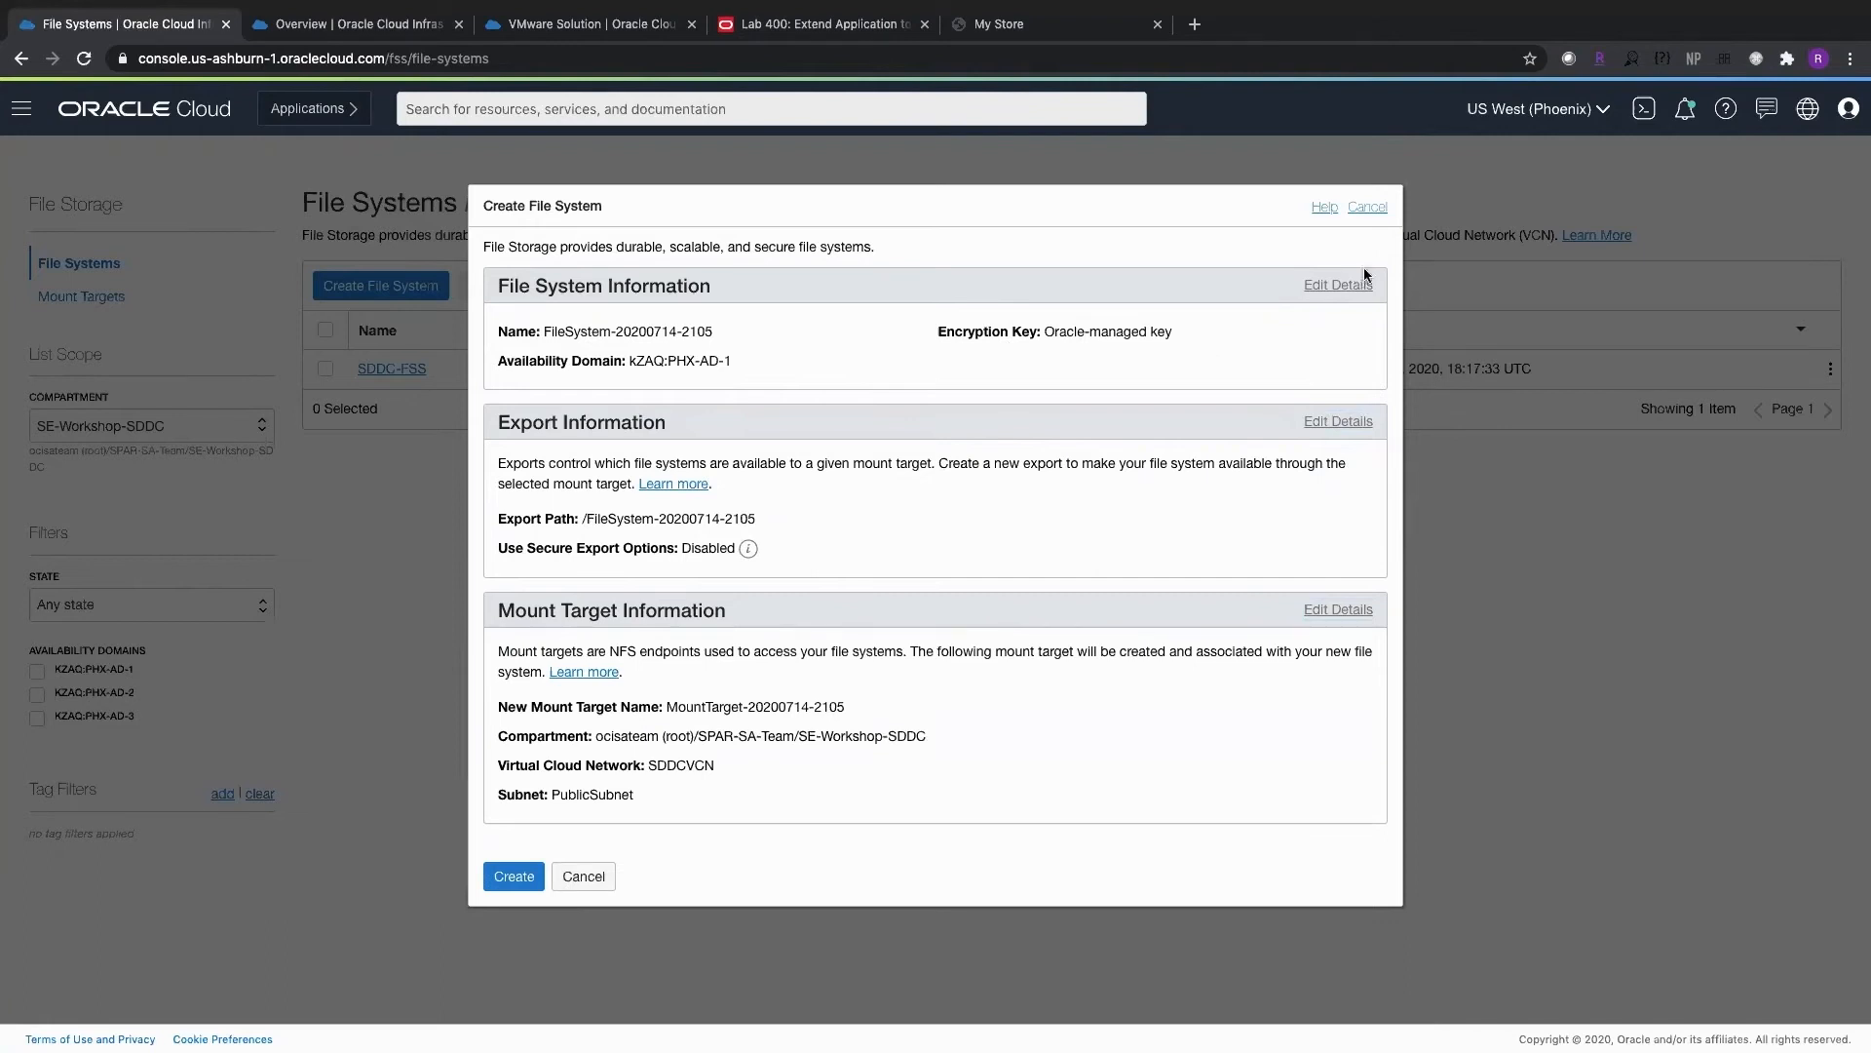
pyautogui.click(1351, 288)
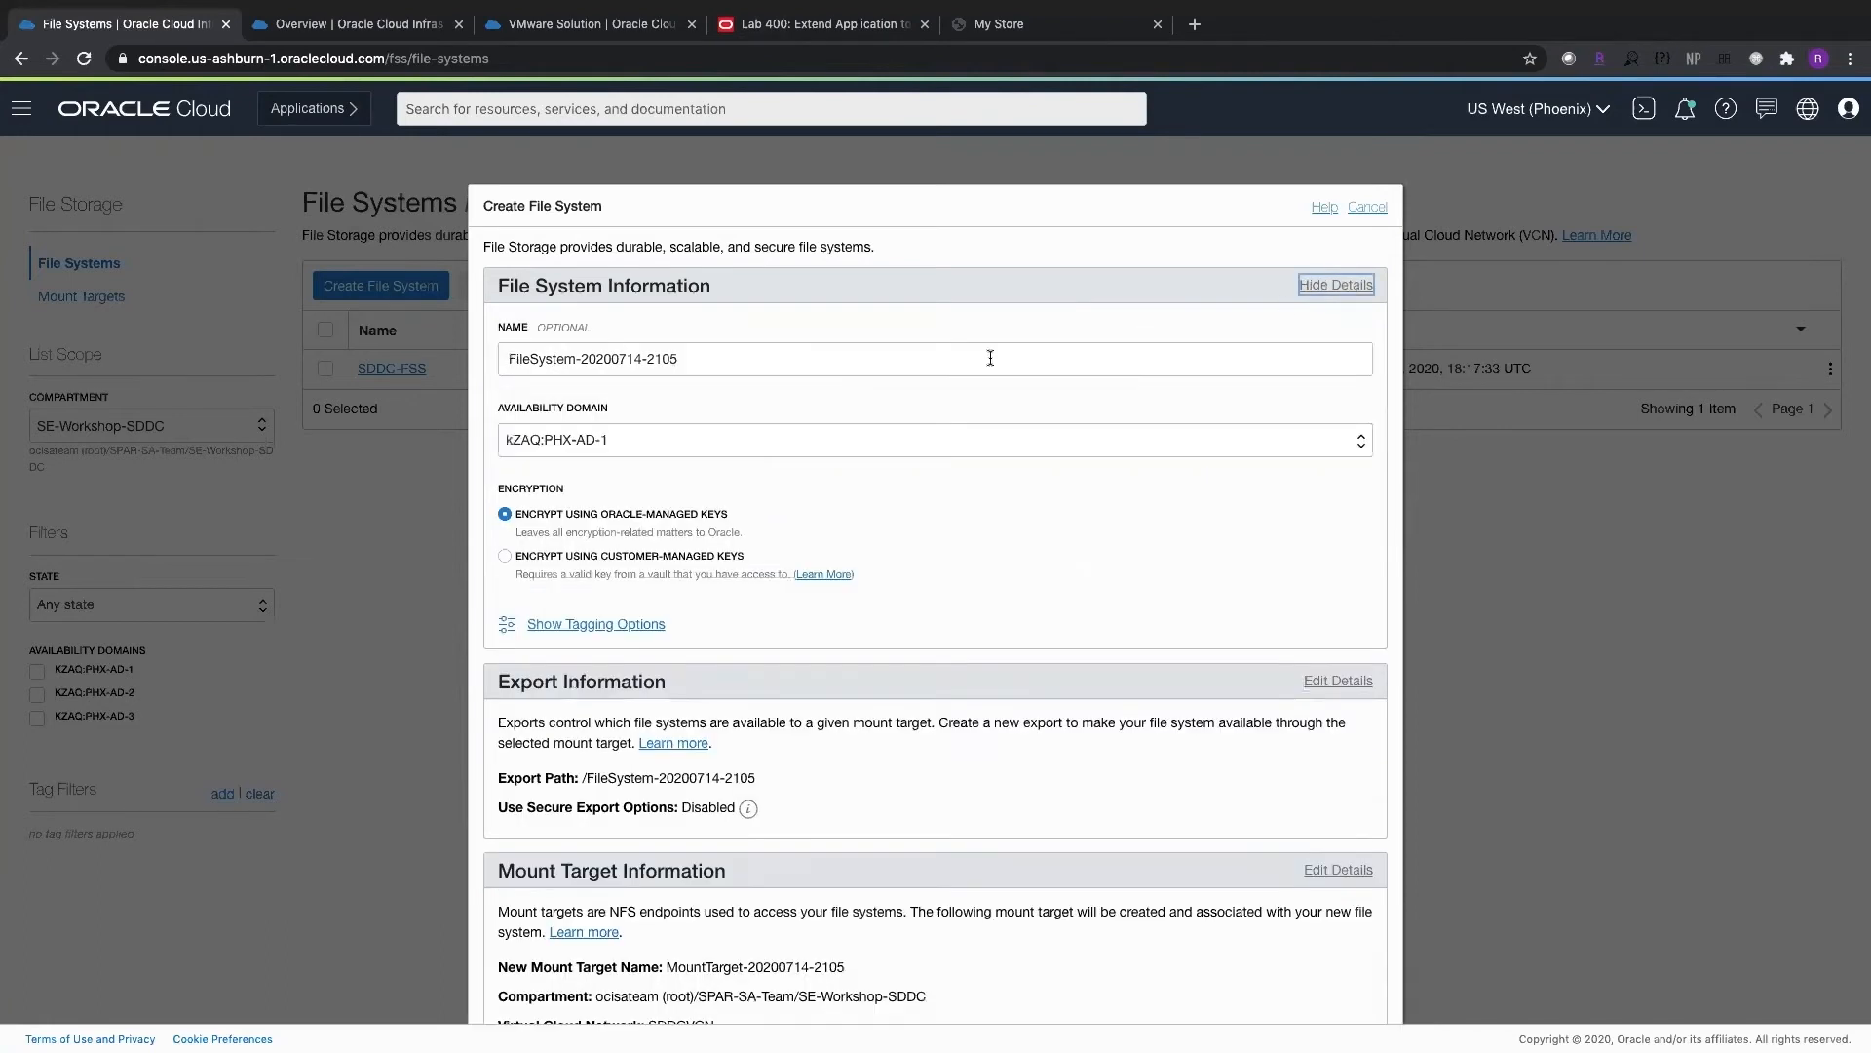
pyautogui.tripleClick(564, 360)
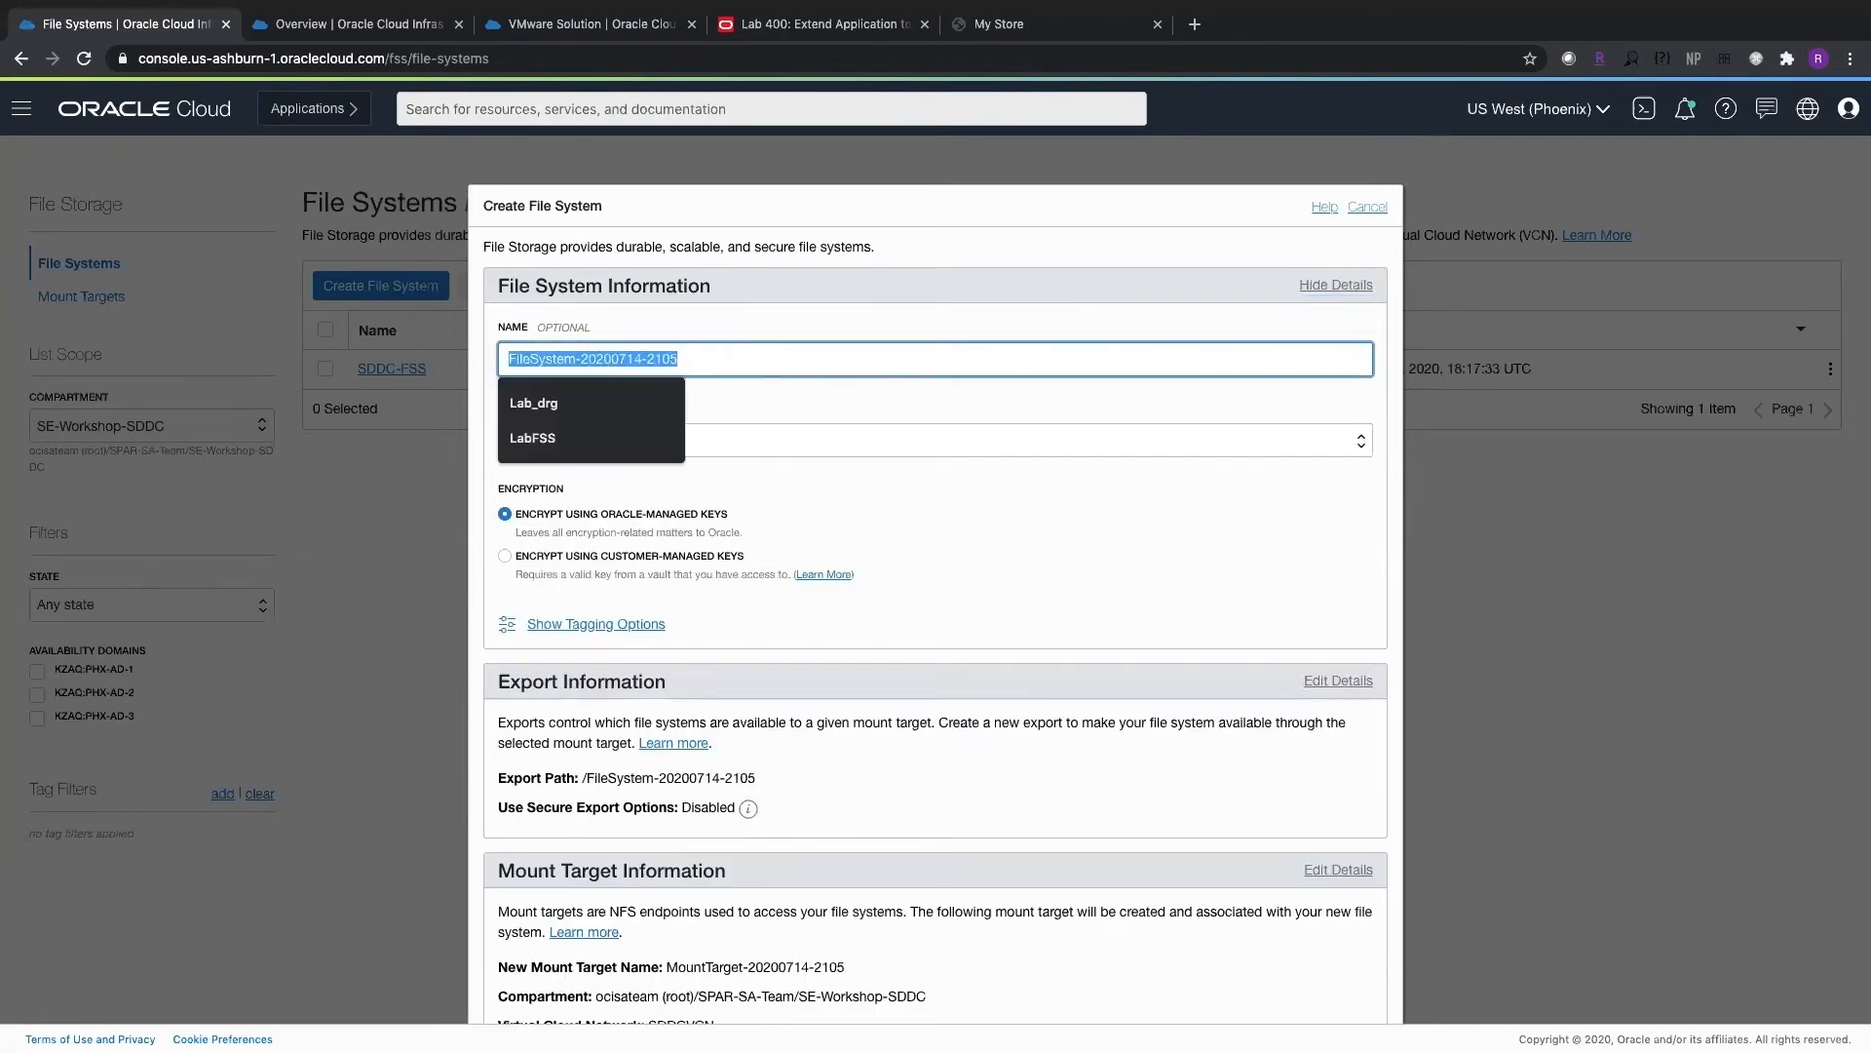
pyautogui.write('LabFSS')
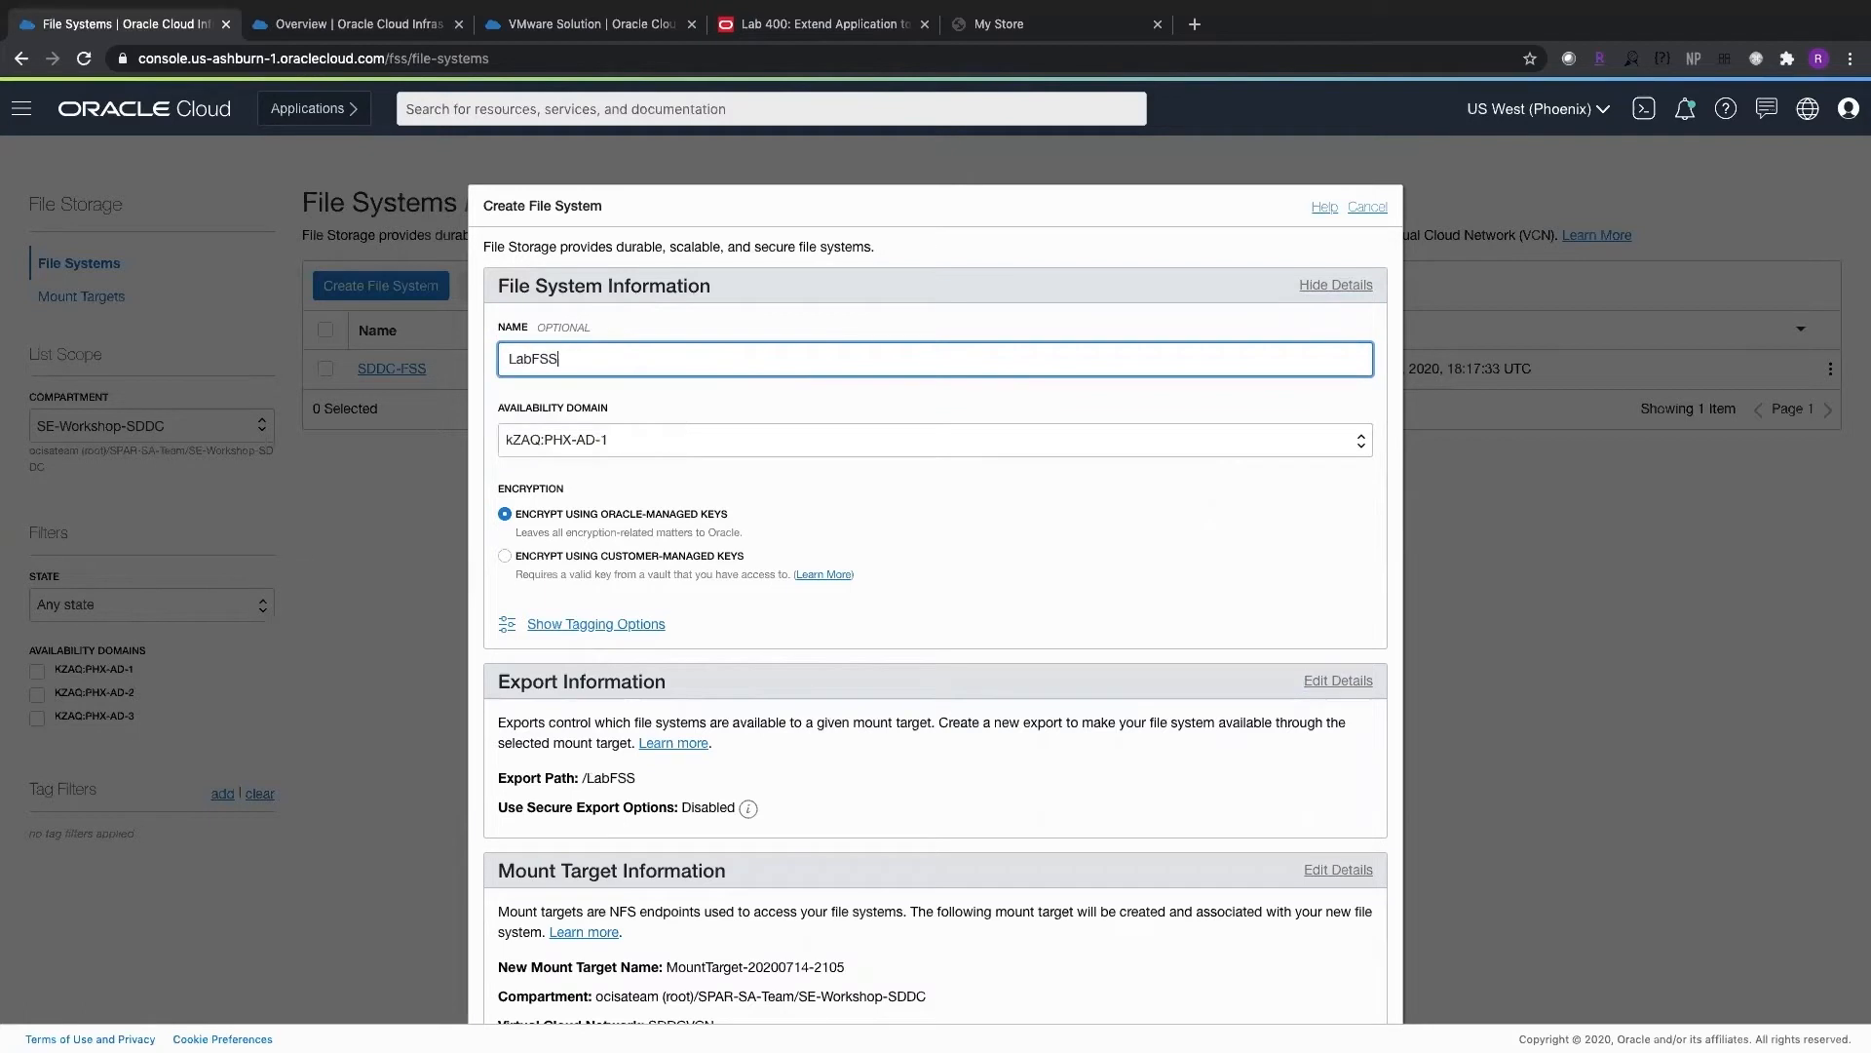
pyautogui.click(664, 444)
pyautogui.click(635, 457)
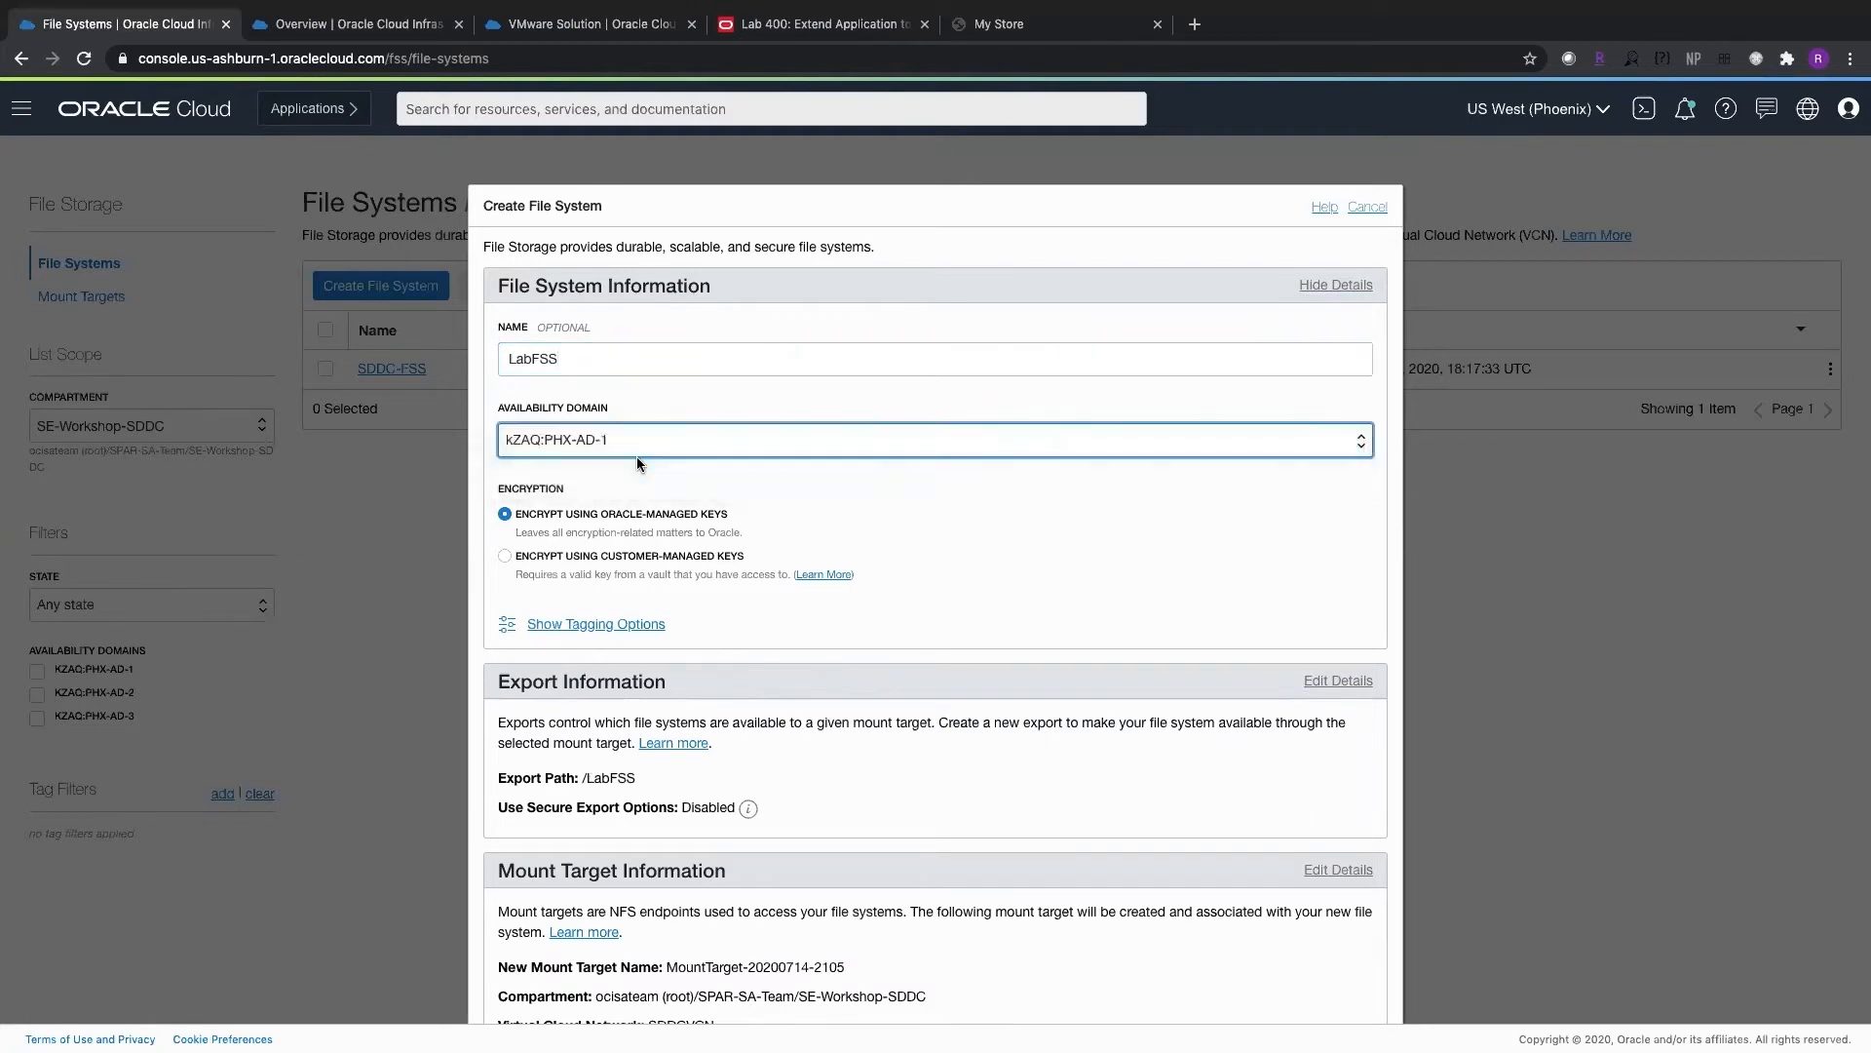
# Step: Edit the mount target details of the new file system and name the new mount target LabMT
pyautogui.scroll(-5, 961, 543)
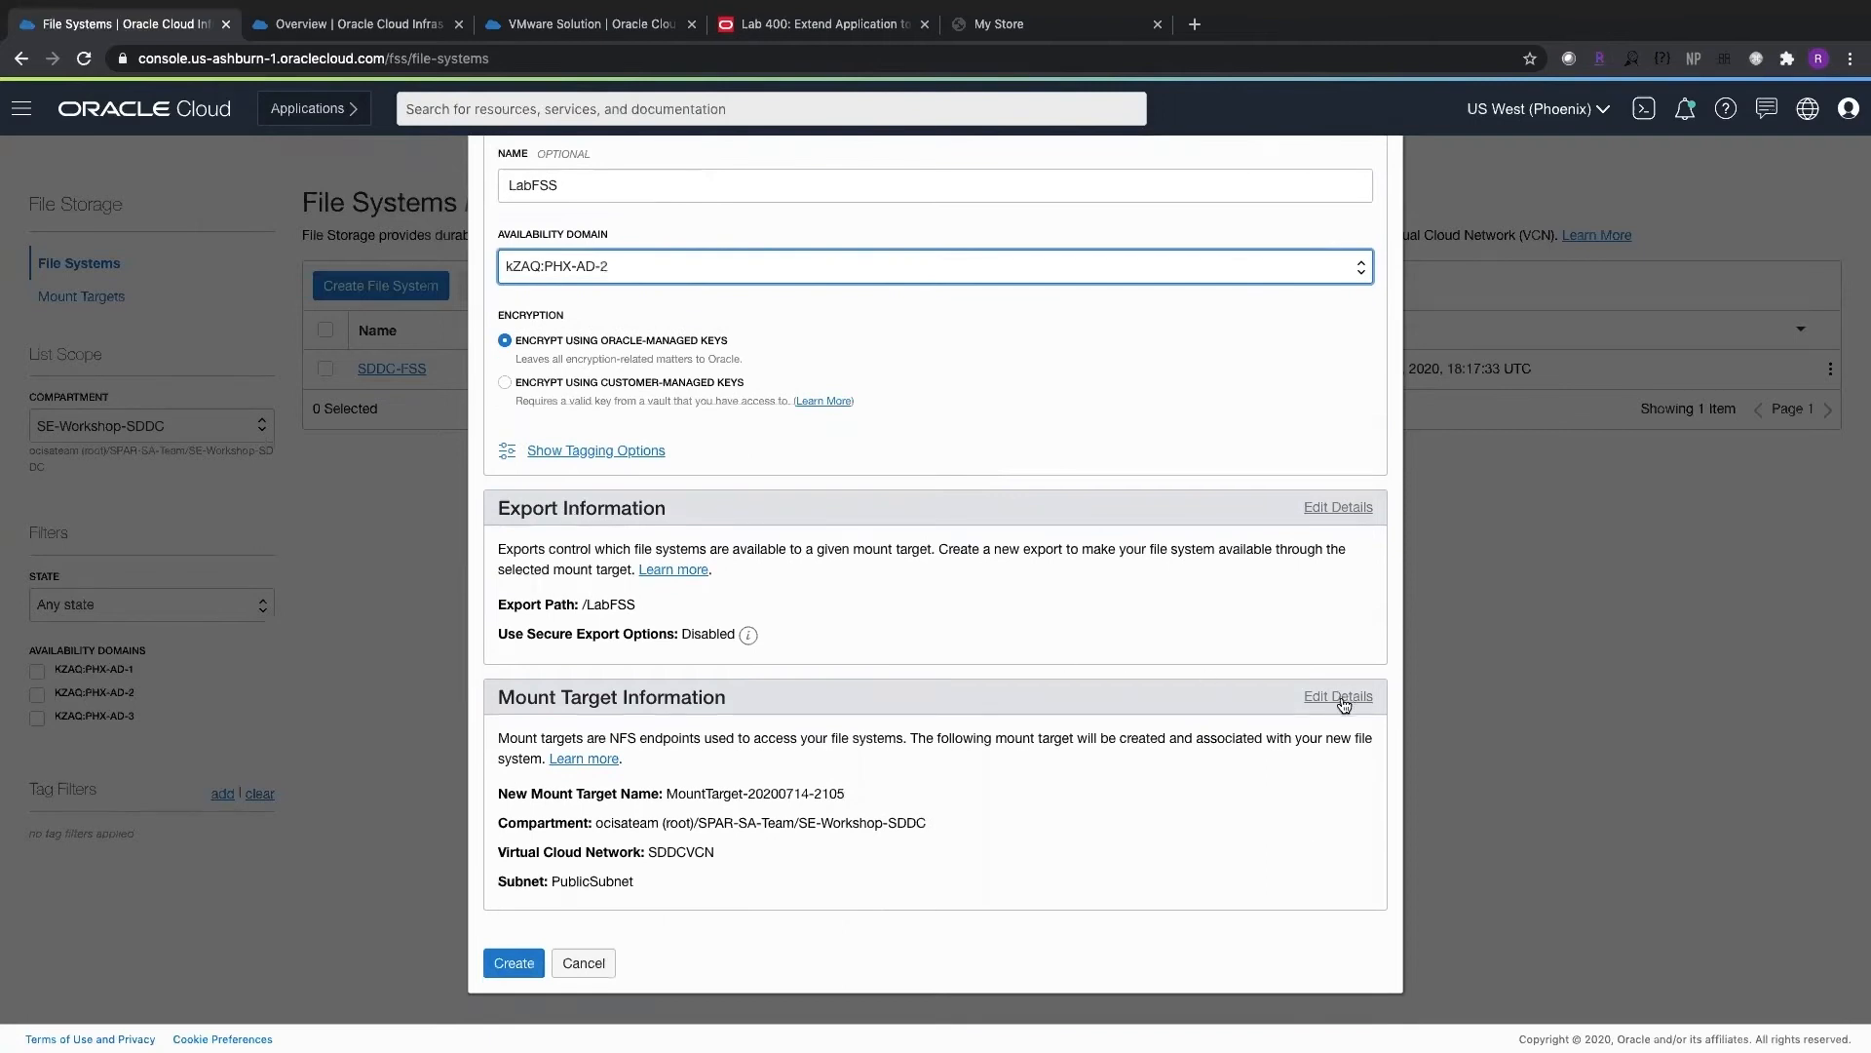
pyautogui.click(1343, 704)
pyautogui.scroll(-4, 1148, 777)
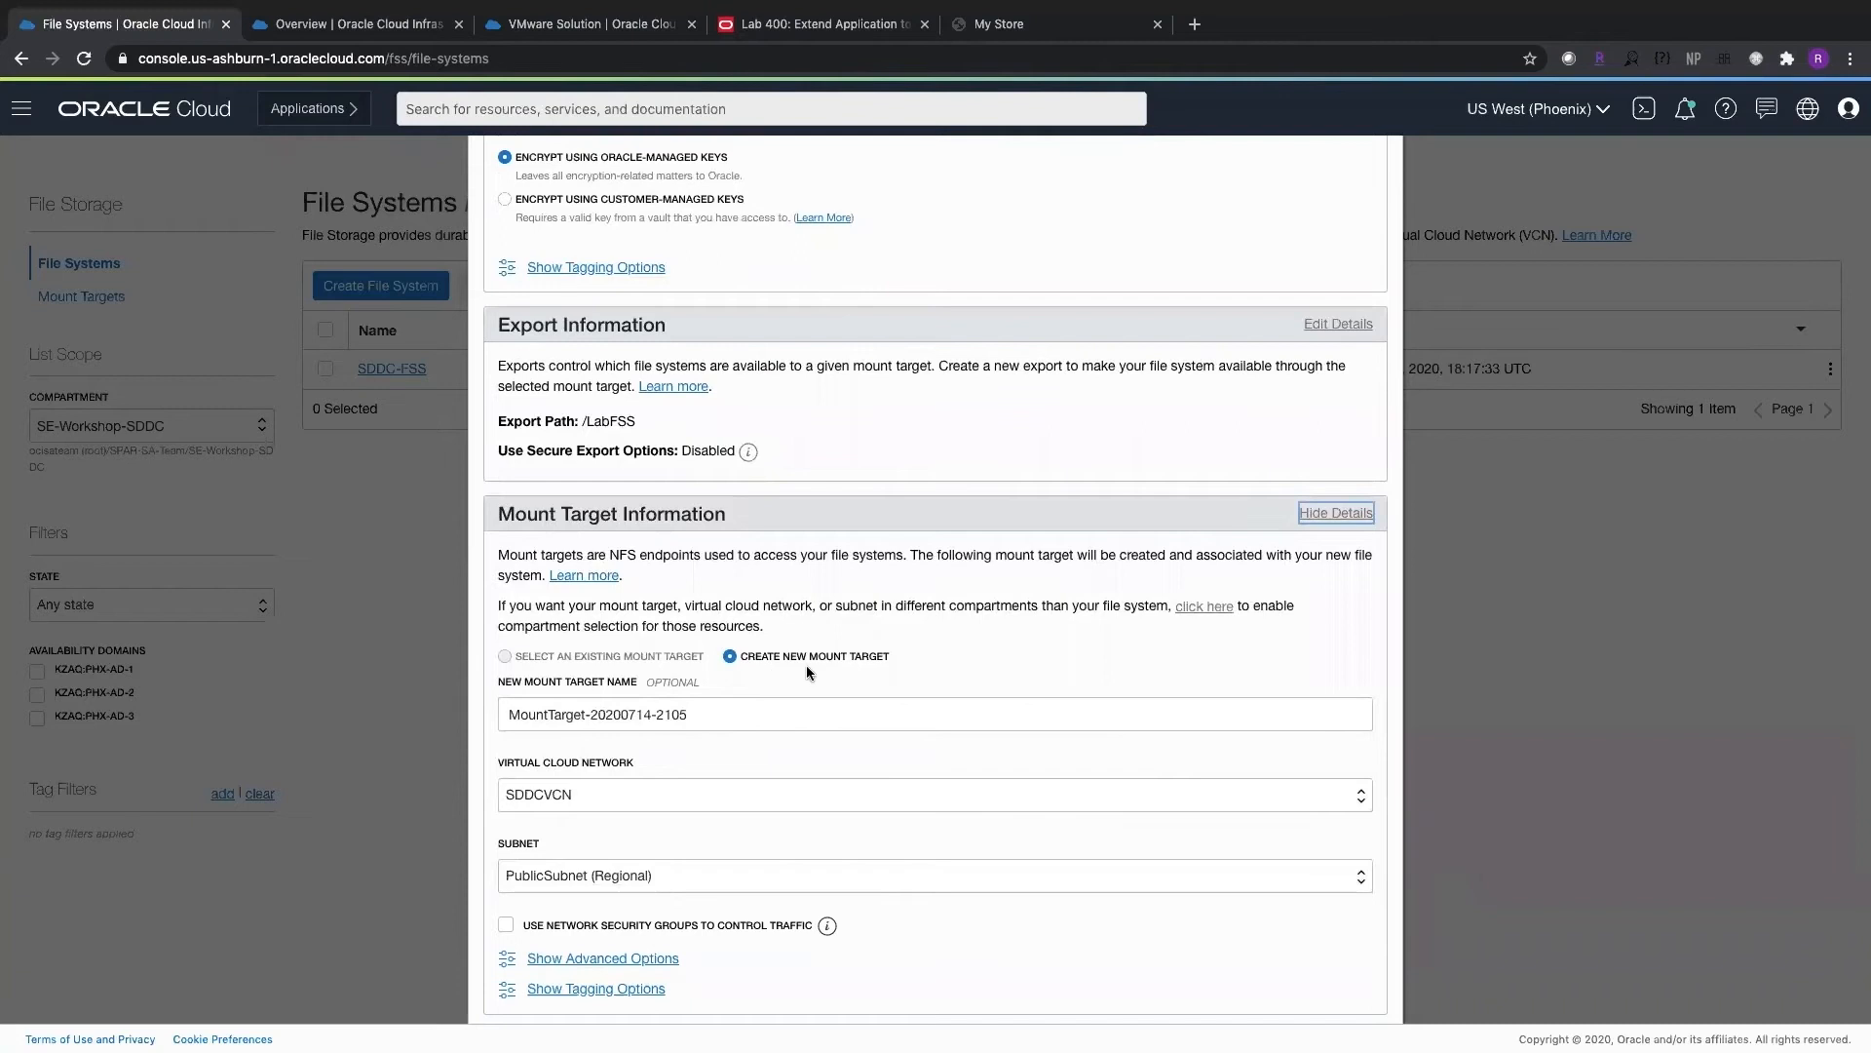
pyautogui.moveTo(690, 714); pyautogui.dragTo(471, 715)
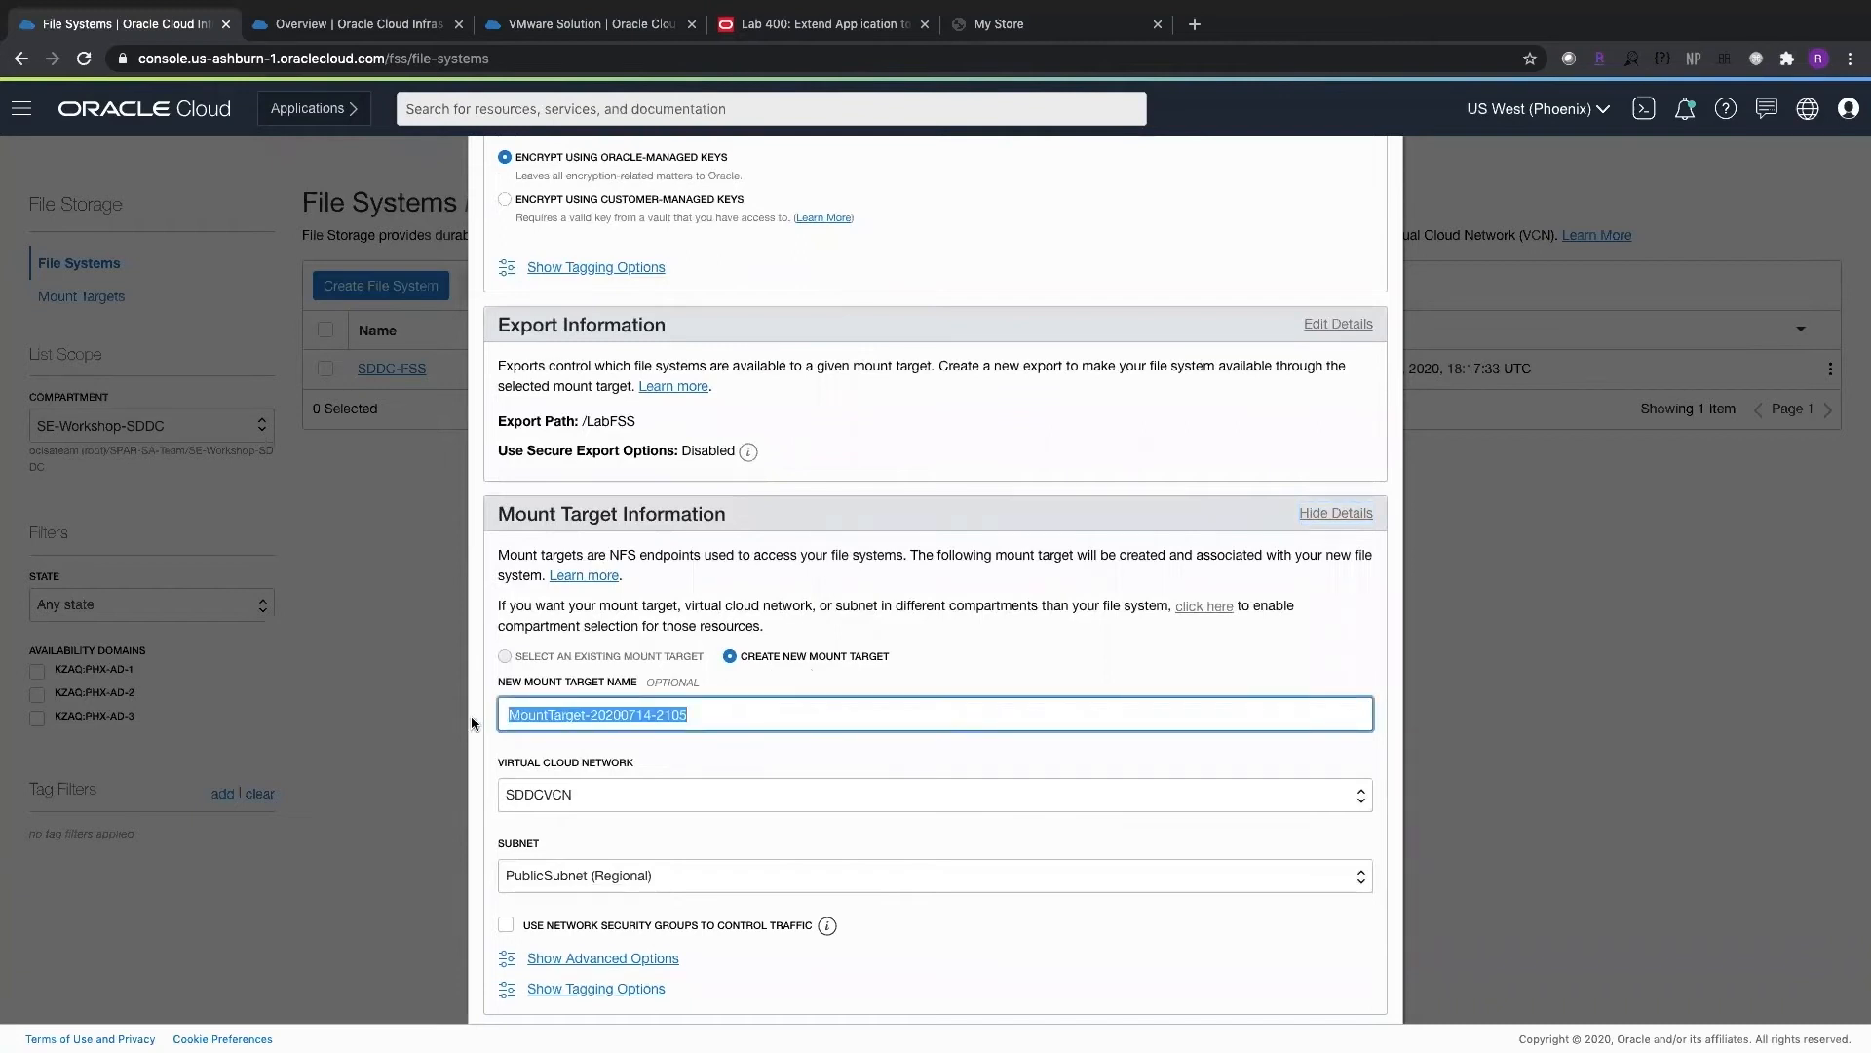
pyautogui.write('LabMT')
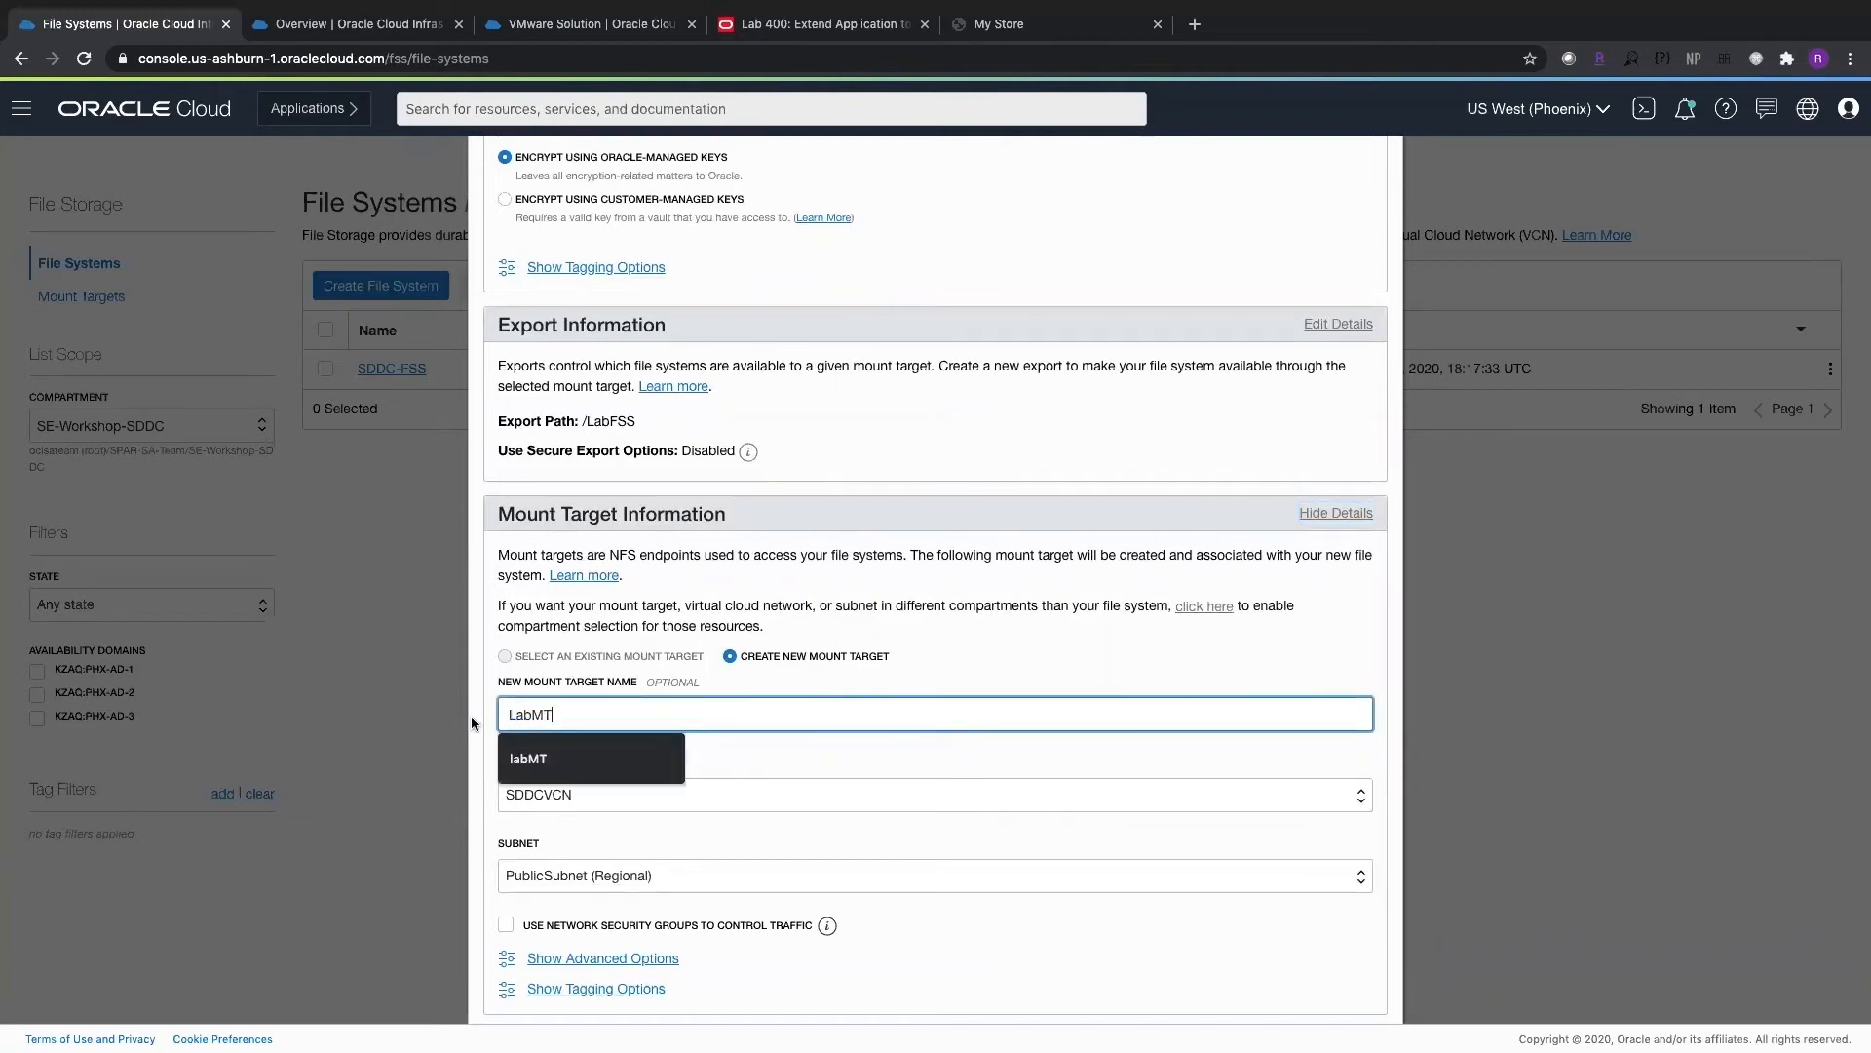
pyautogui.click(824, 755)
# Step: Place the mount target in virtual cloud network VMwareQA with subnet Subnet-VMwareQA (Regional), and create the file system
pyautogui.scroll(-2, 757, 762)
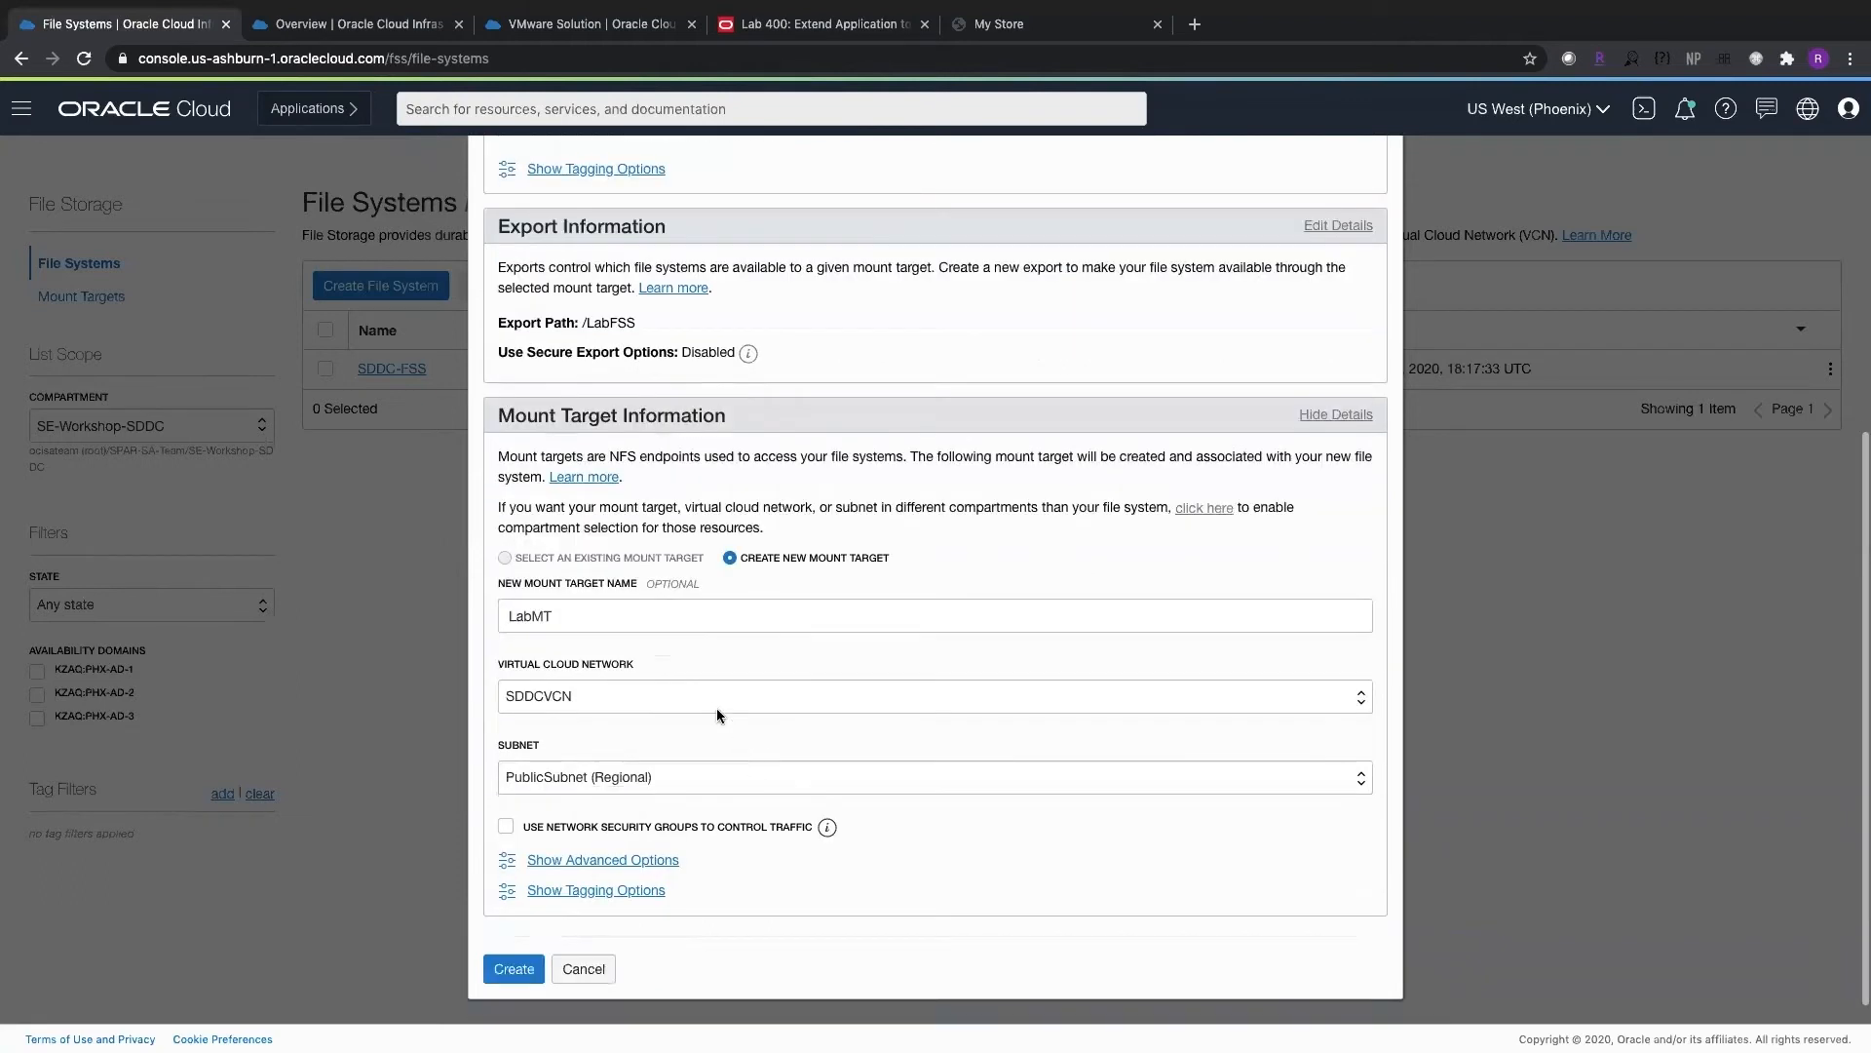
pyautogui.click(675, 695)
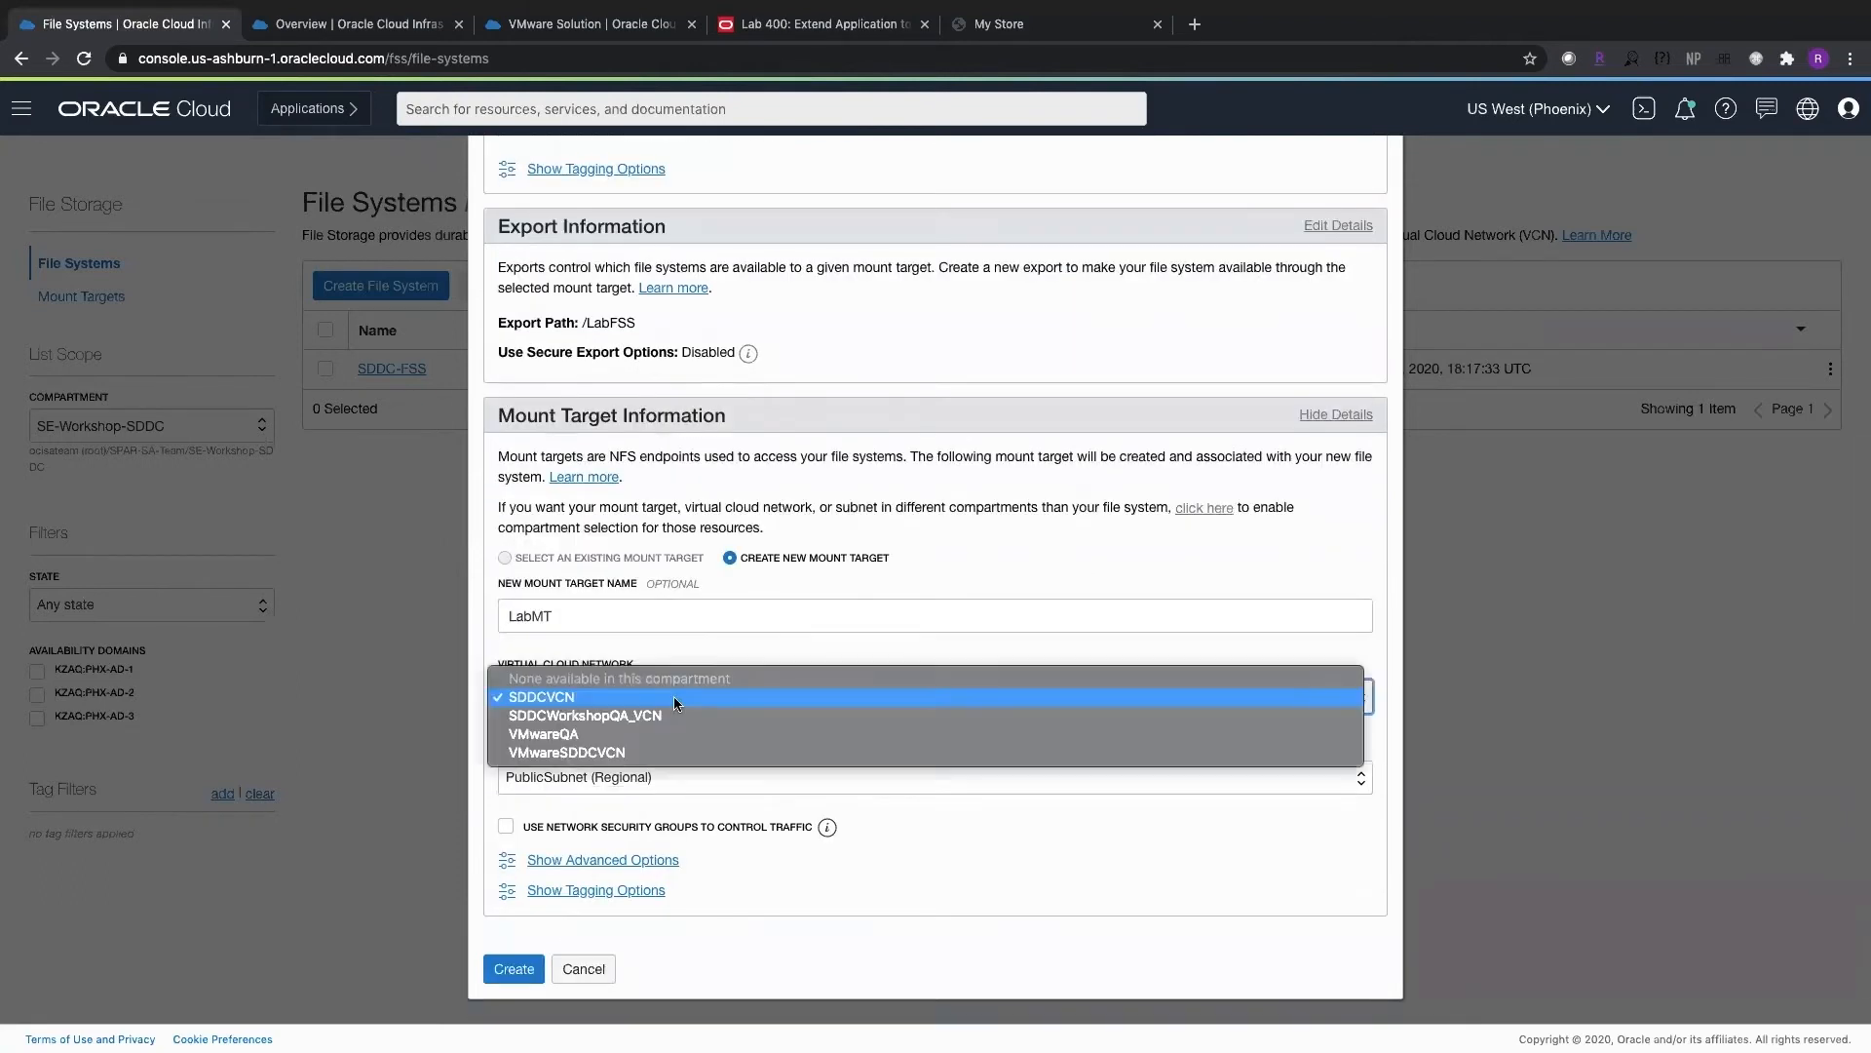
pyautogui.click(631, 734)
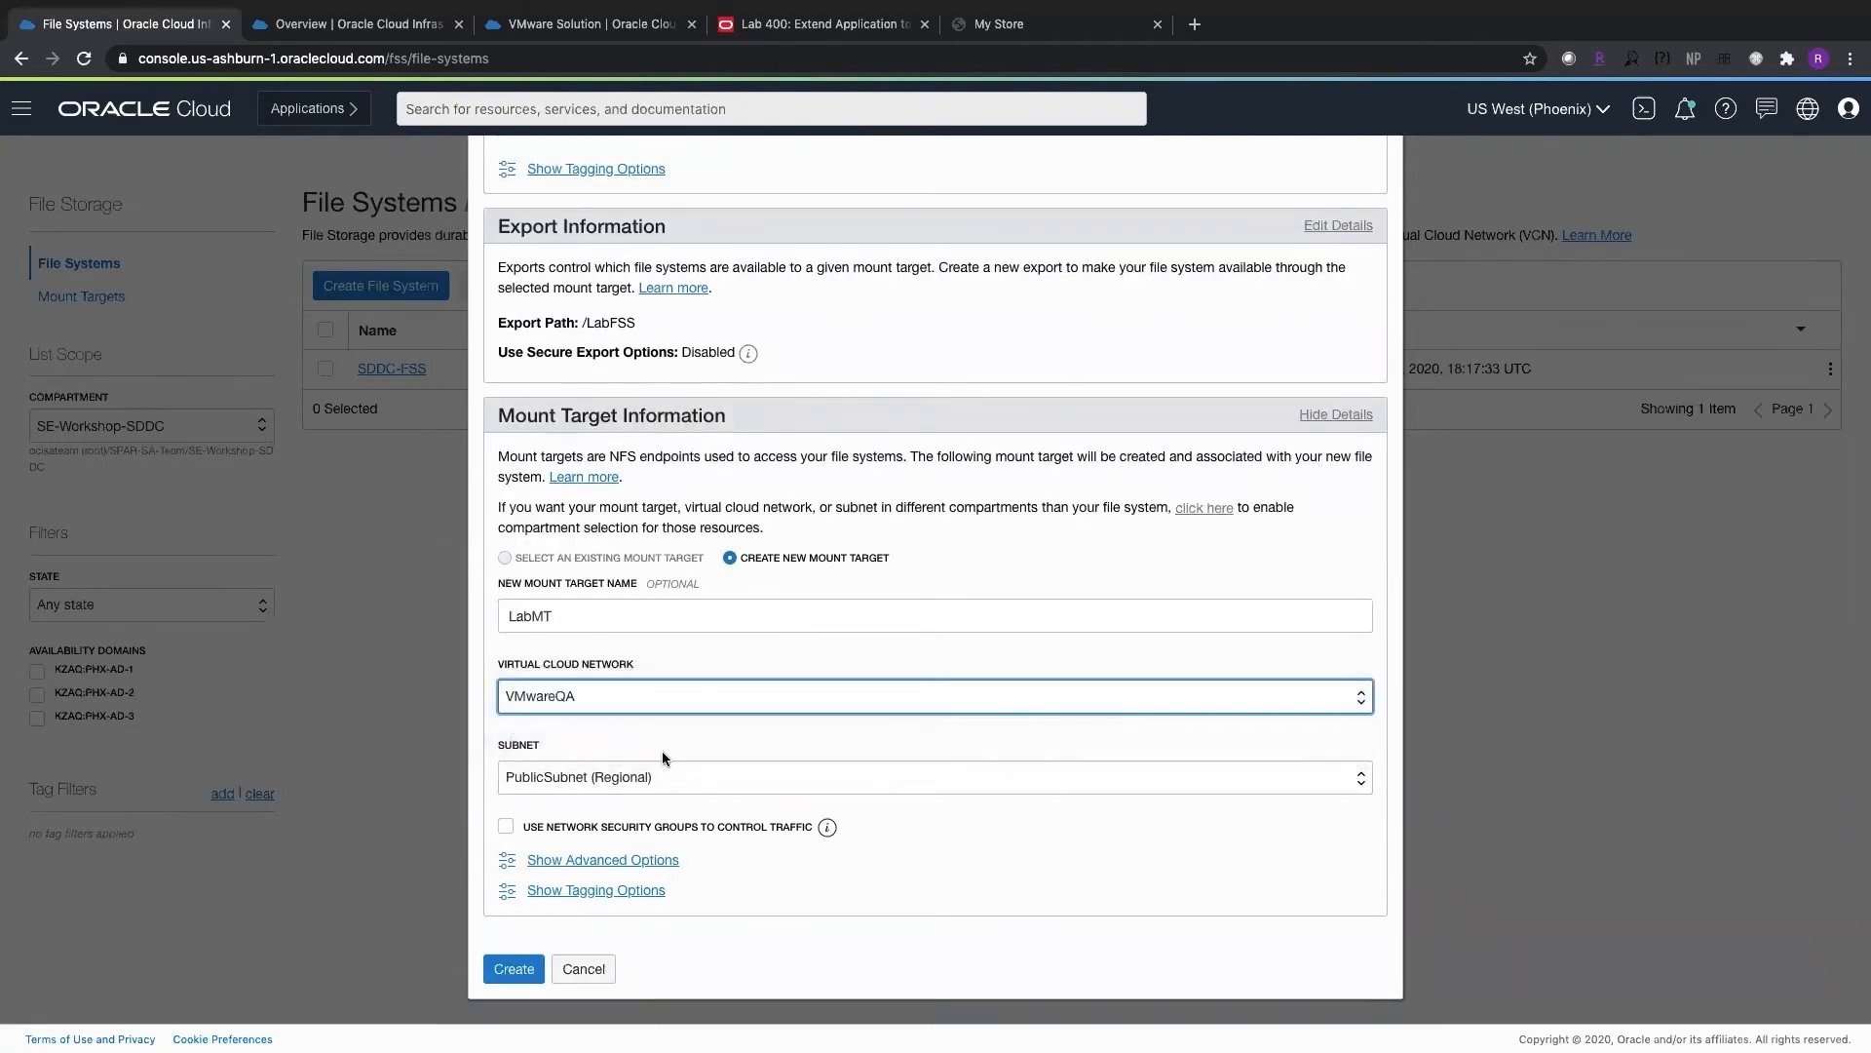
pyautogui.click(674, 776)
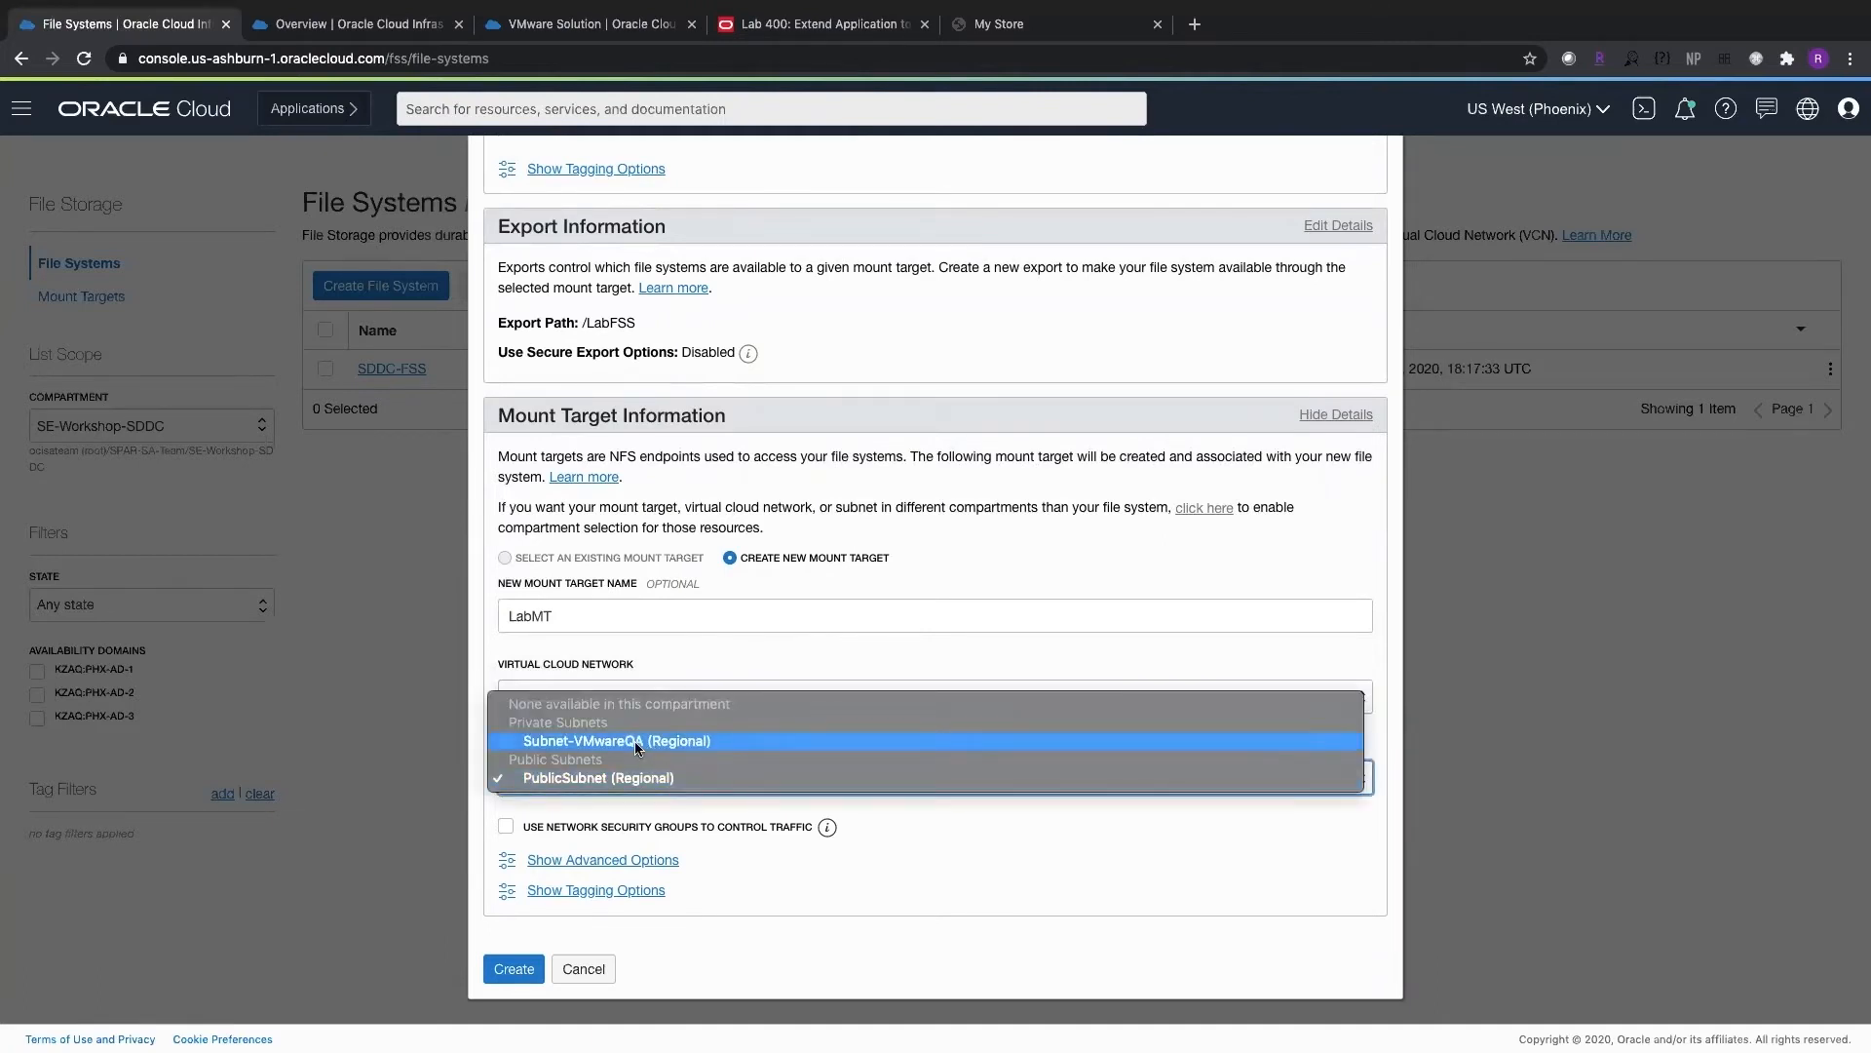
pyautogui.click(637, 746)
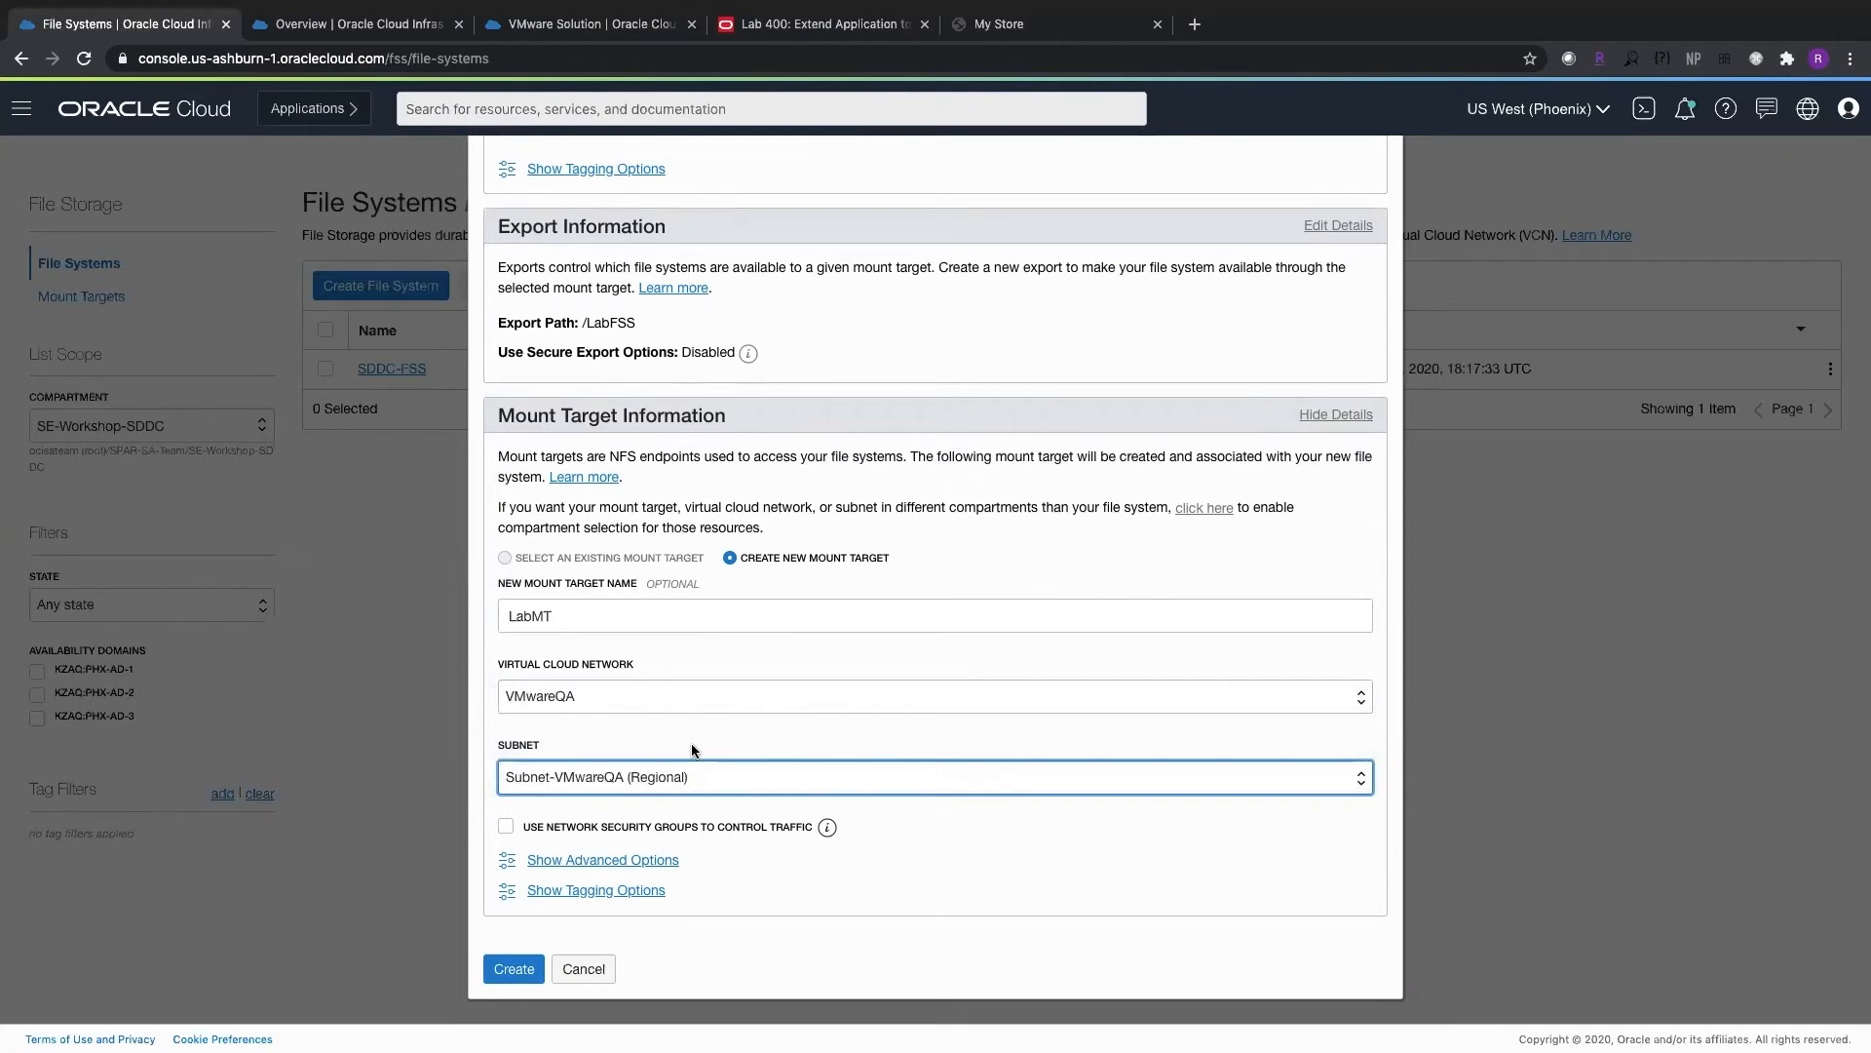
pyautogui.click(523, 971)
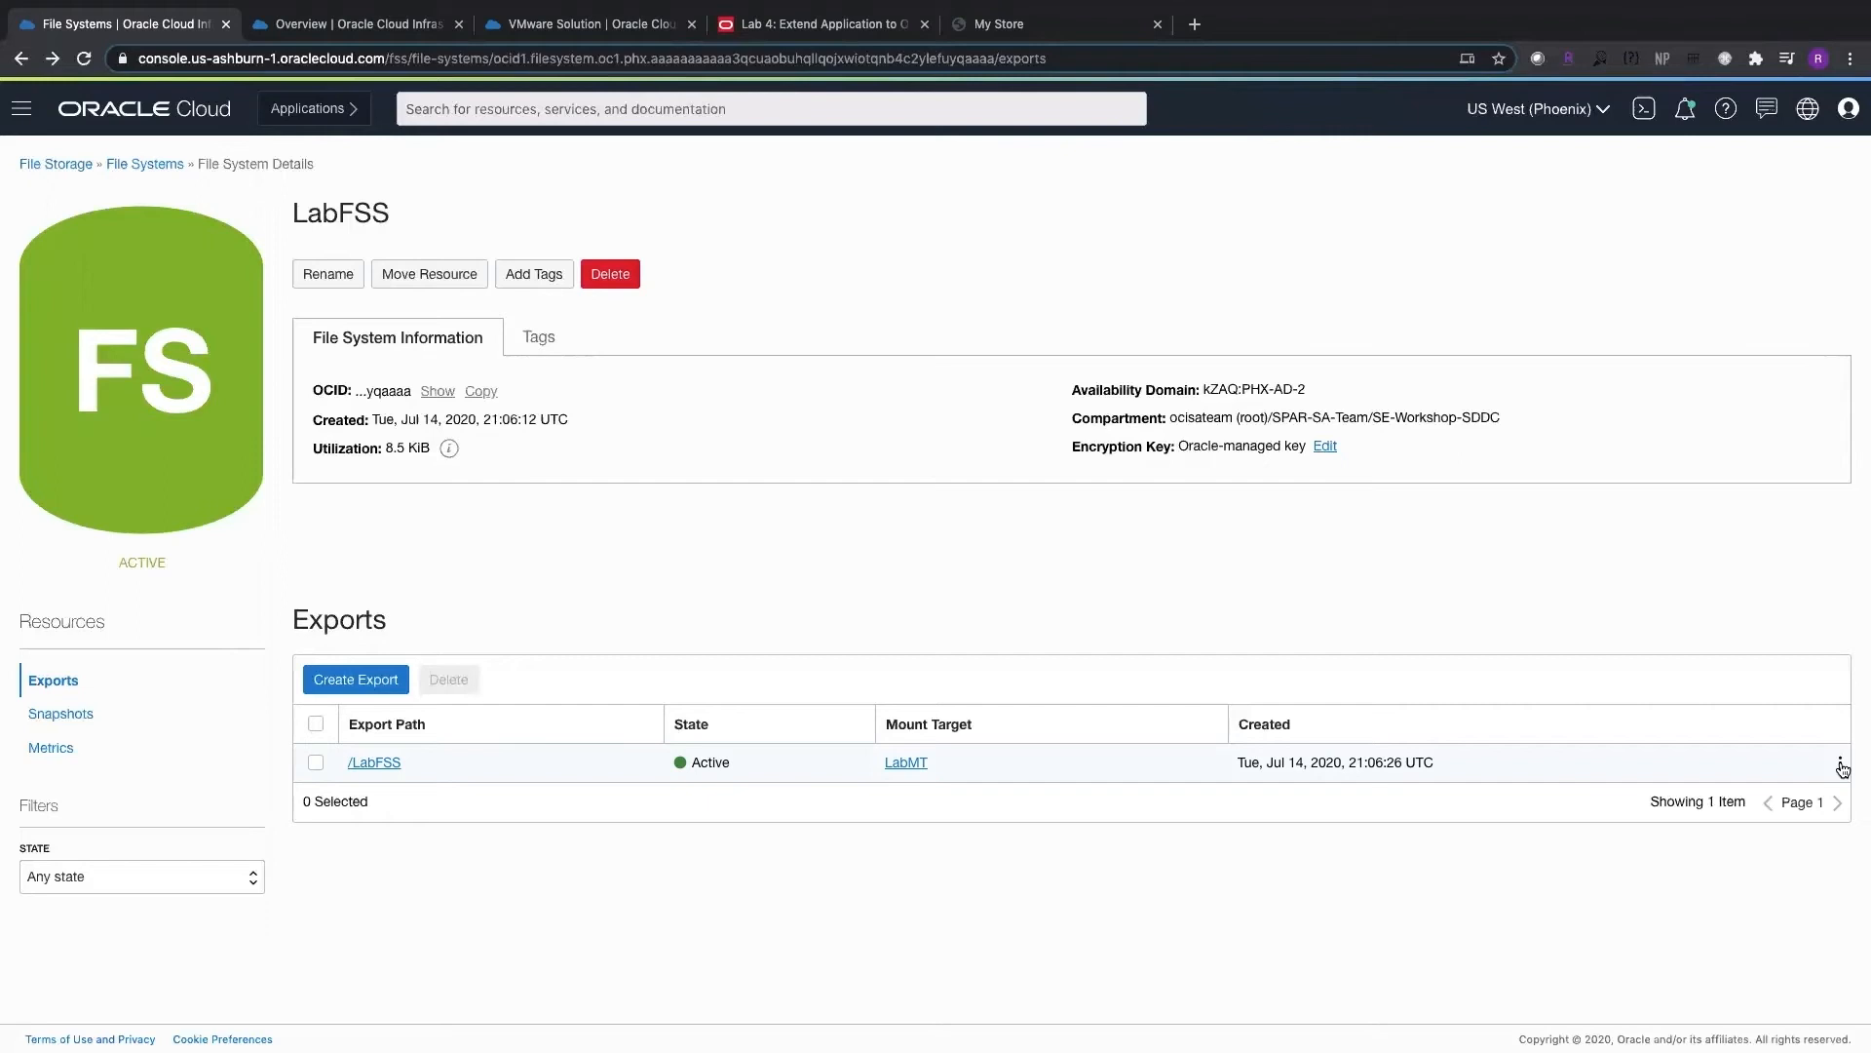
# Step: Display the mount commands for the /LabFSS export to check the ports that security rules must allow
pyautogui.click(1840, 765)
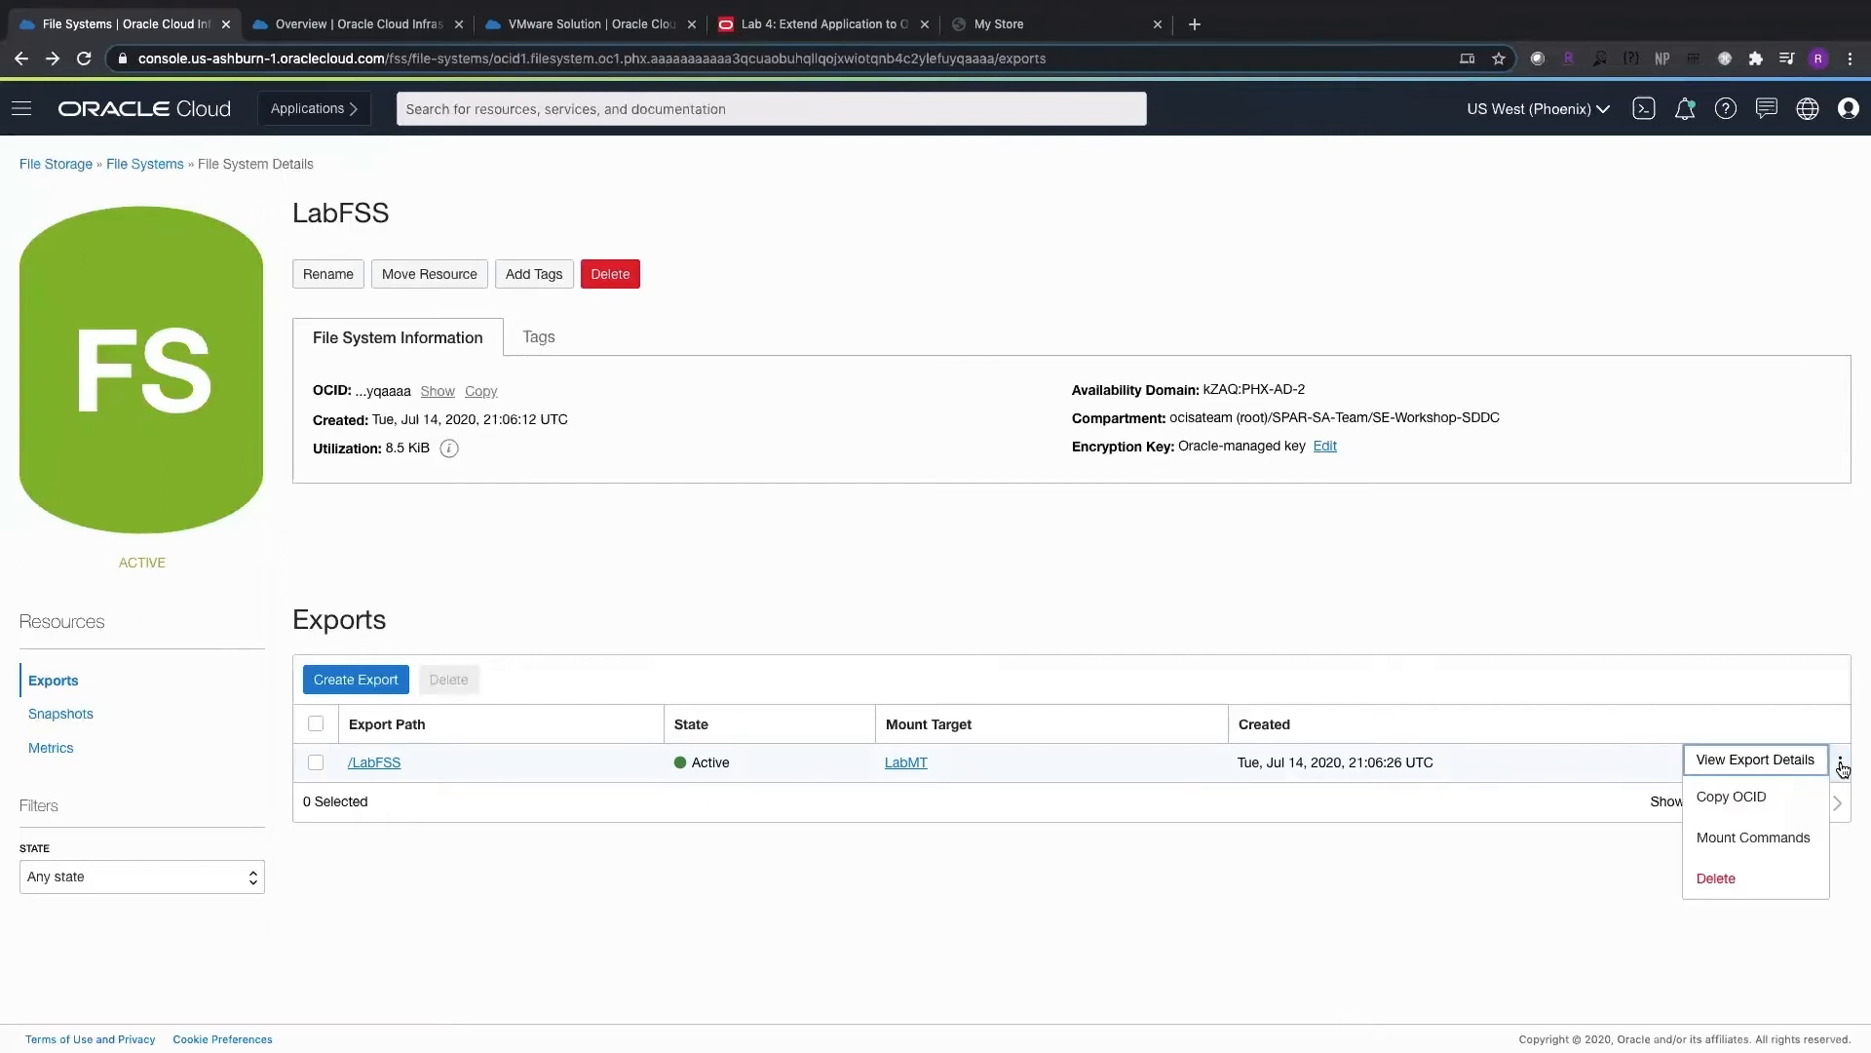
pyautogui.click(1786, 841)
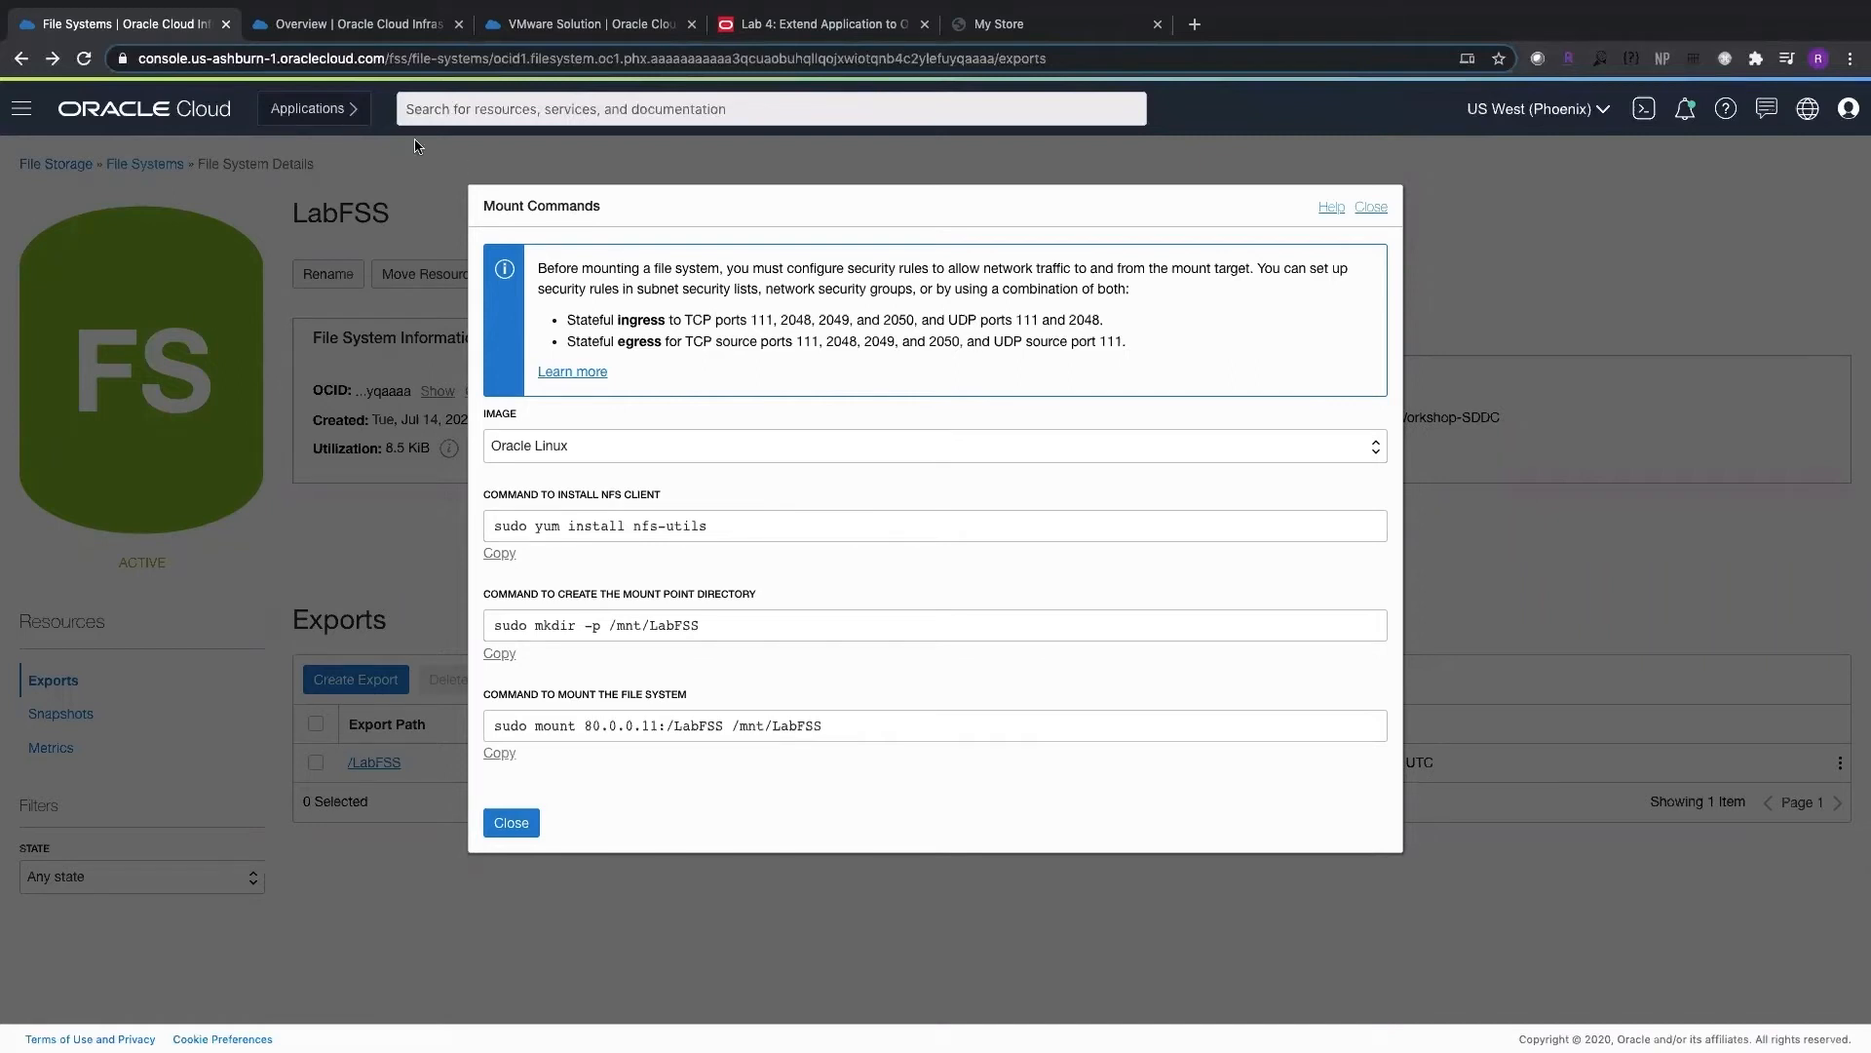
# Step: Switch to the browser tab with the network security group and open the details of the VMwareQA virtual cloud network
pyautogui.click(310, 22)
pyautogui.click(29, 158)
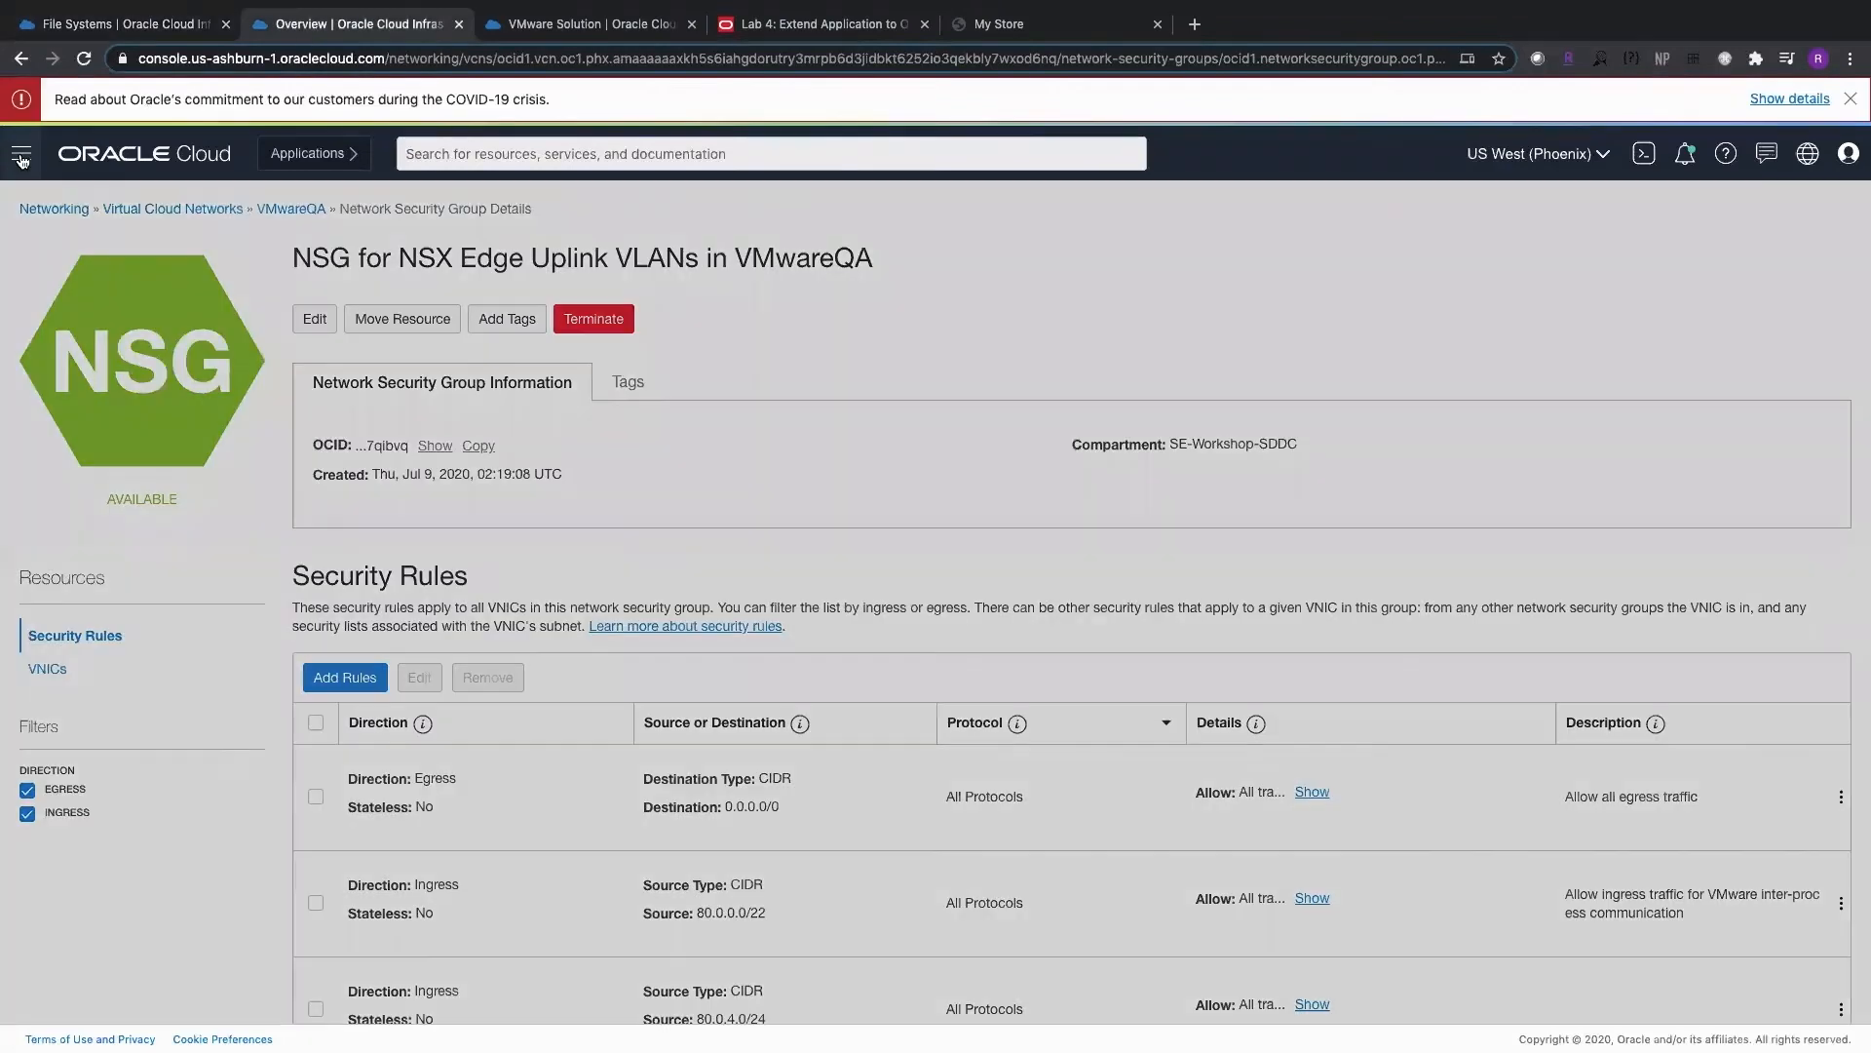
pyautogui.moveTo(263, 455)
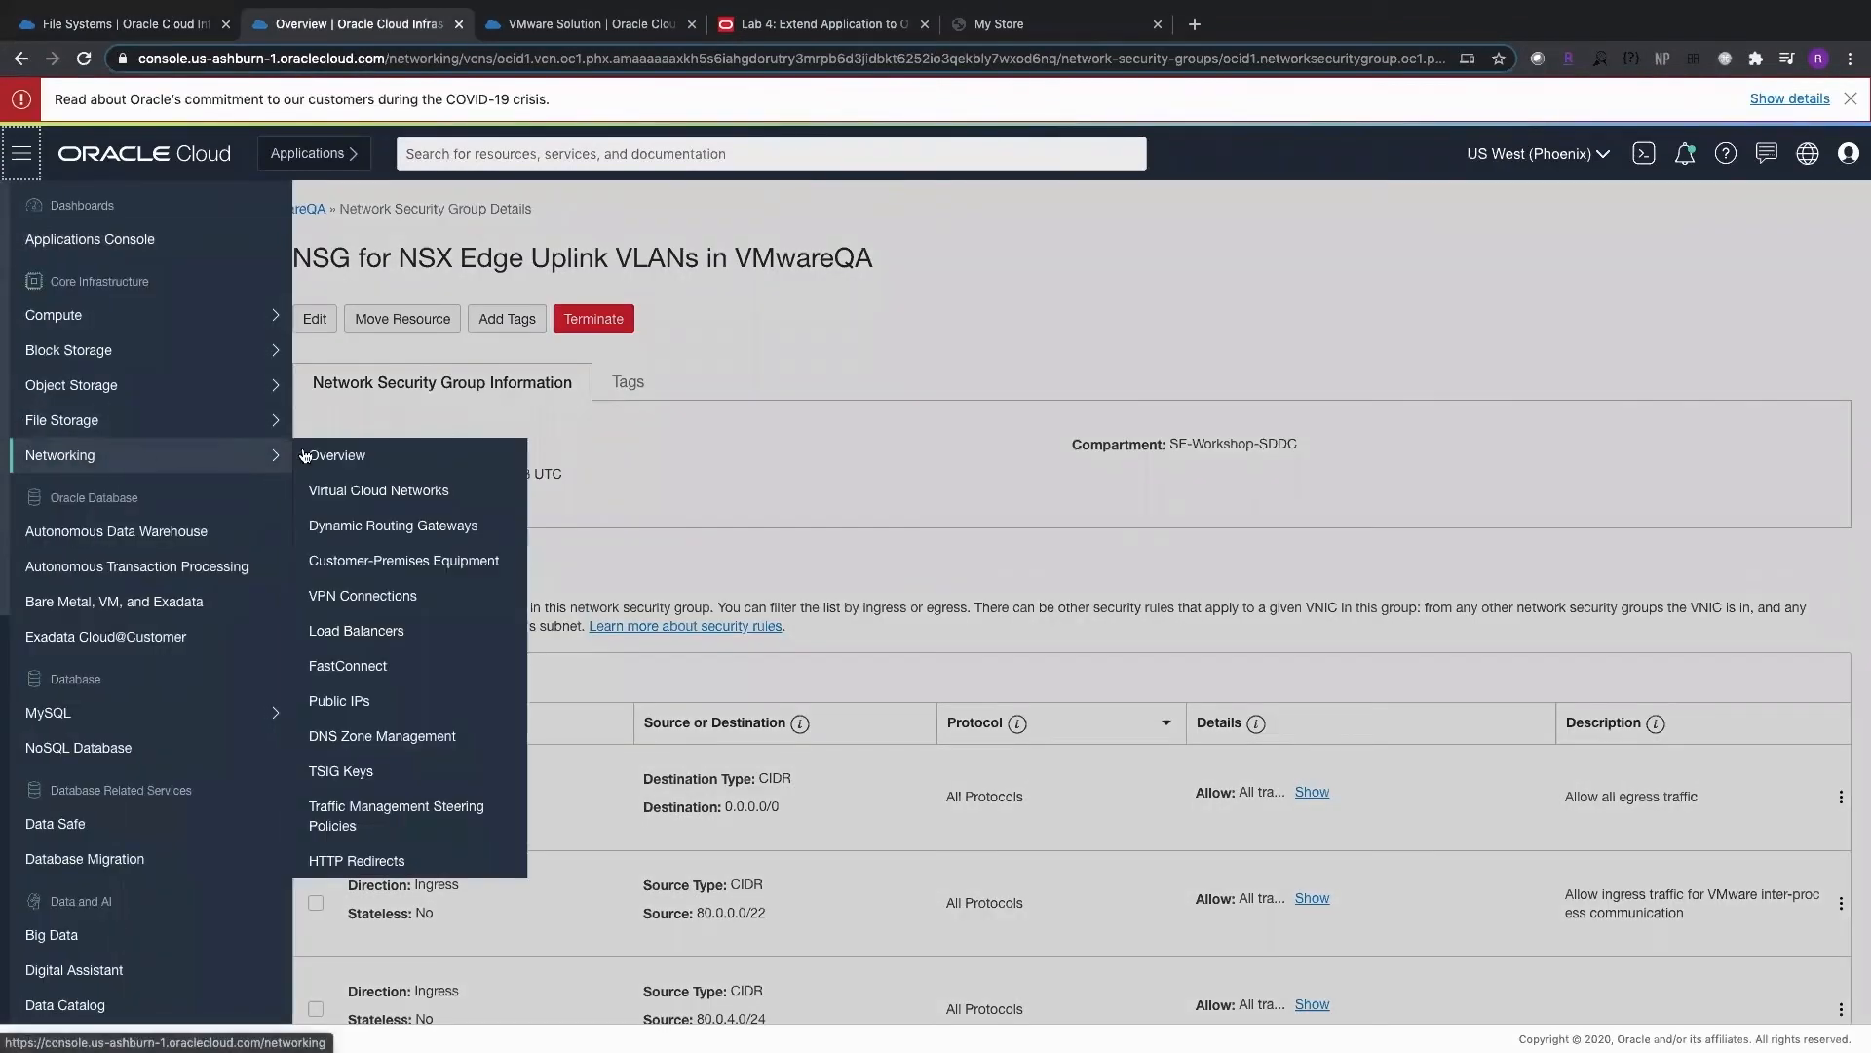
pyautogui.click(414, 489)
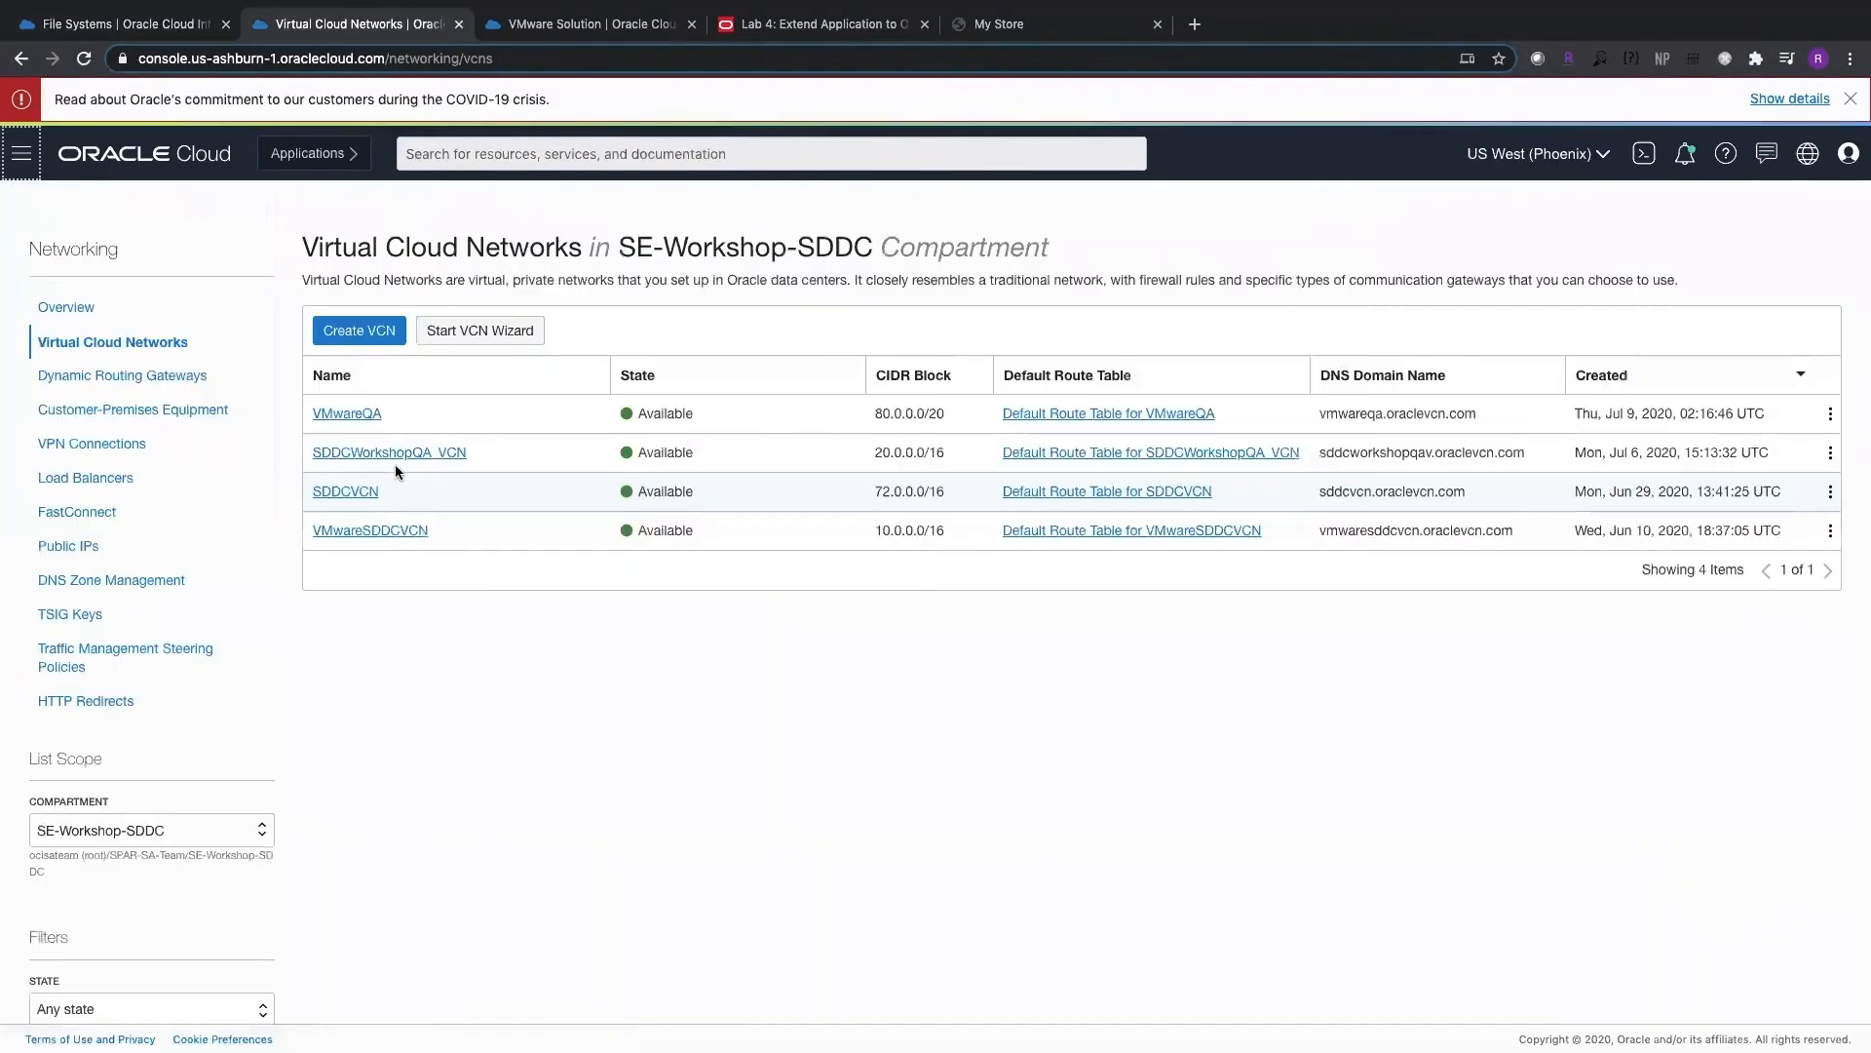
pyautogui.click(352, 415)
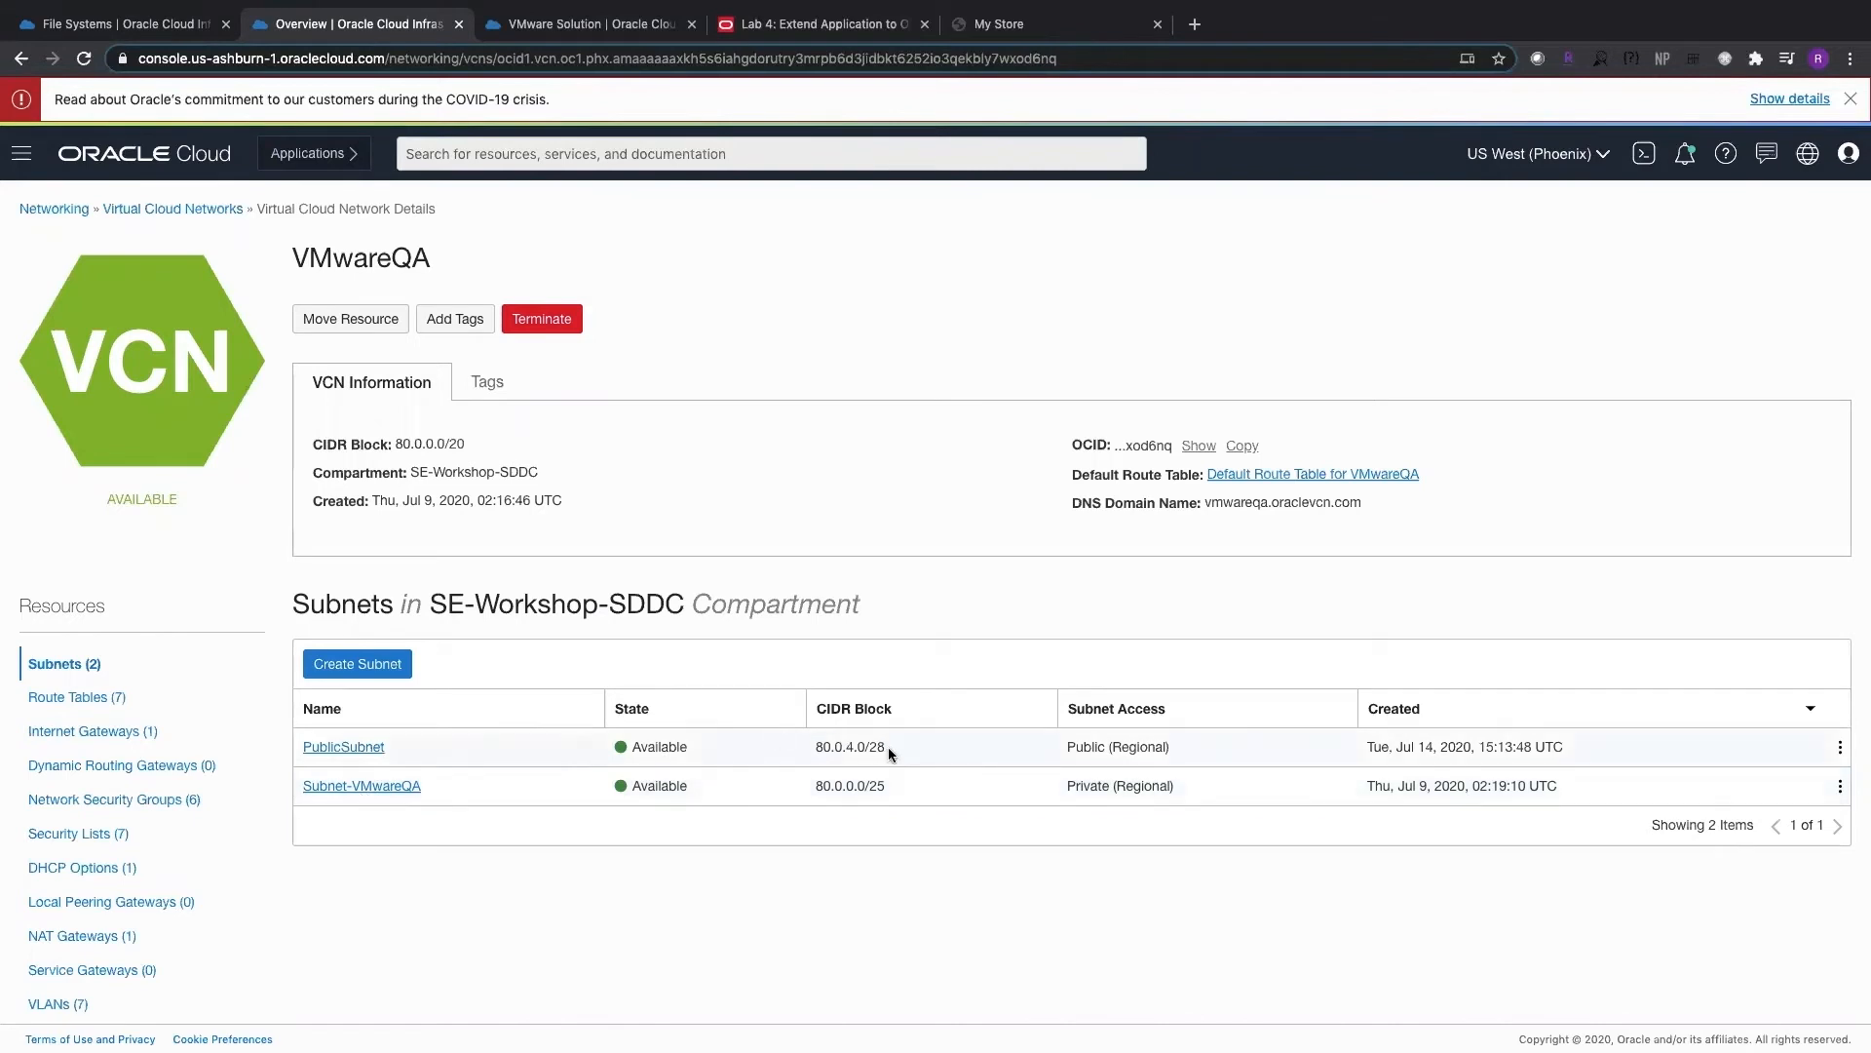
# Step: Copy the CIDR block of PublicSubnet and open the newest security list of Subnet-VMwareQA
pyautogui.moveTo(881, 748); pyautogui.dragTo(817, 748)
pyautogui.press('super+c')
pyautogui.click(464, 817)
pyautogui.click(346, 790)
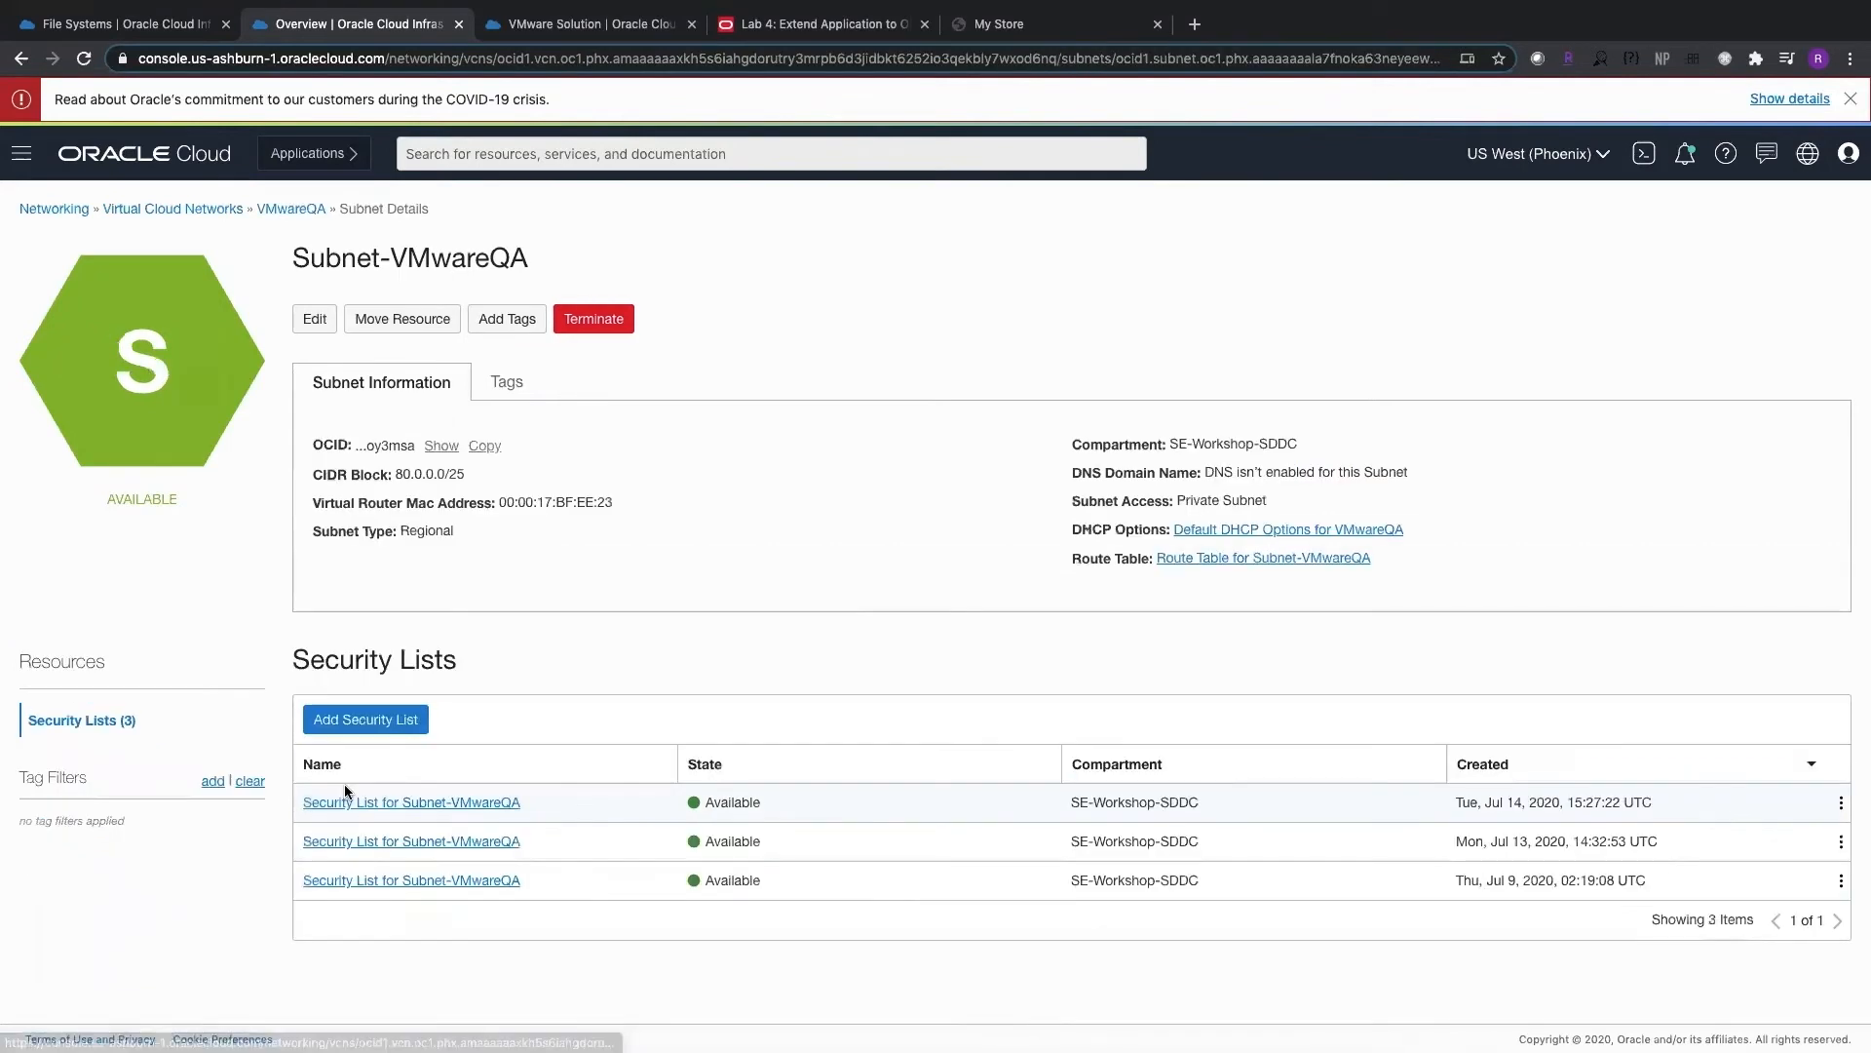
pyautogui.click(349, 801)
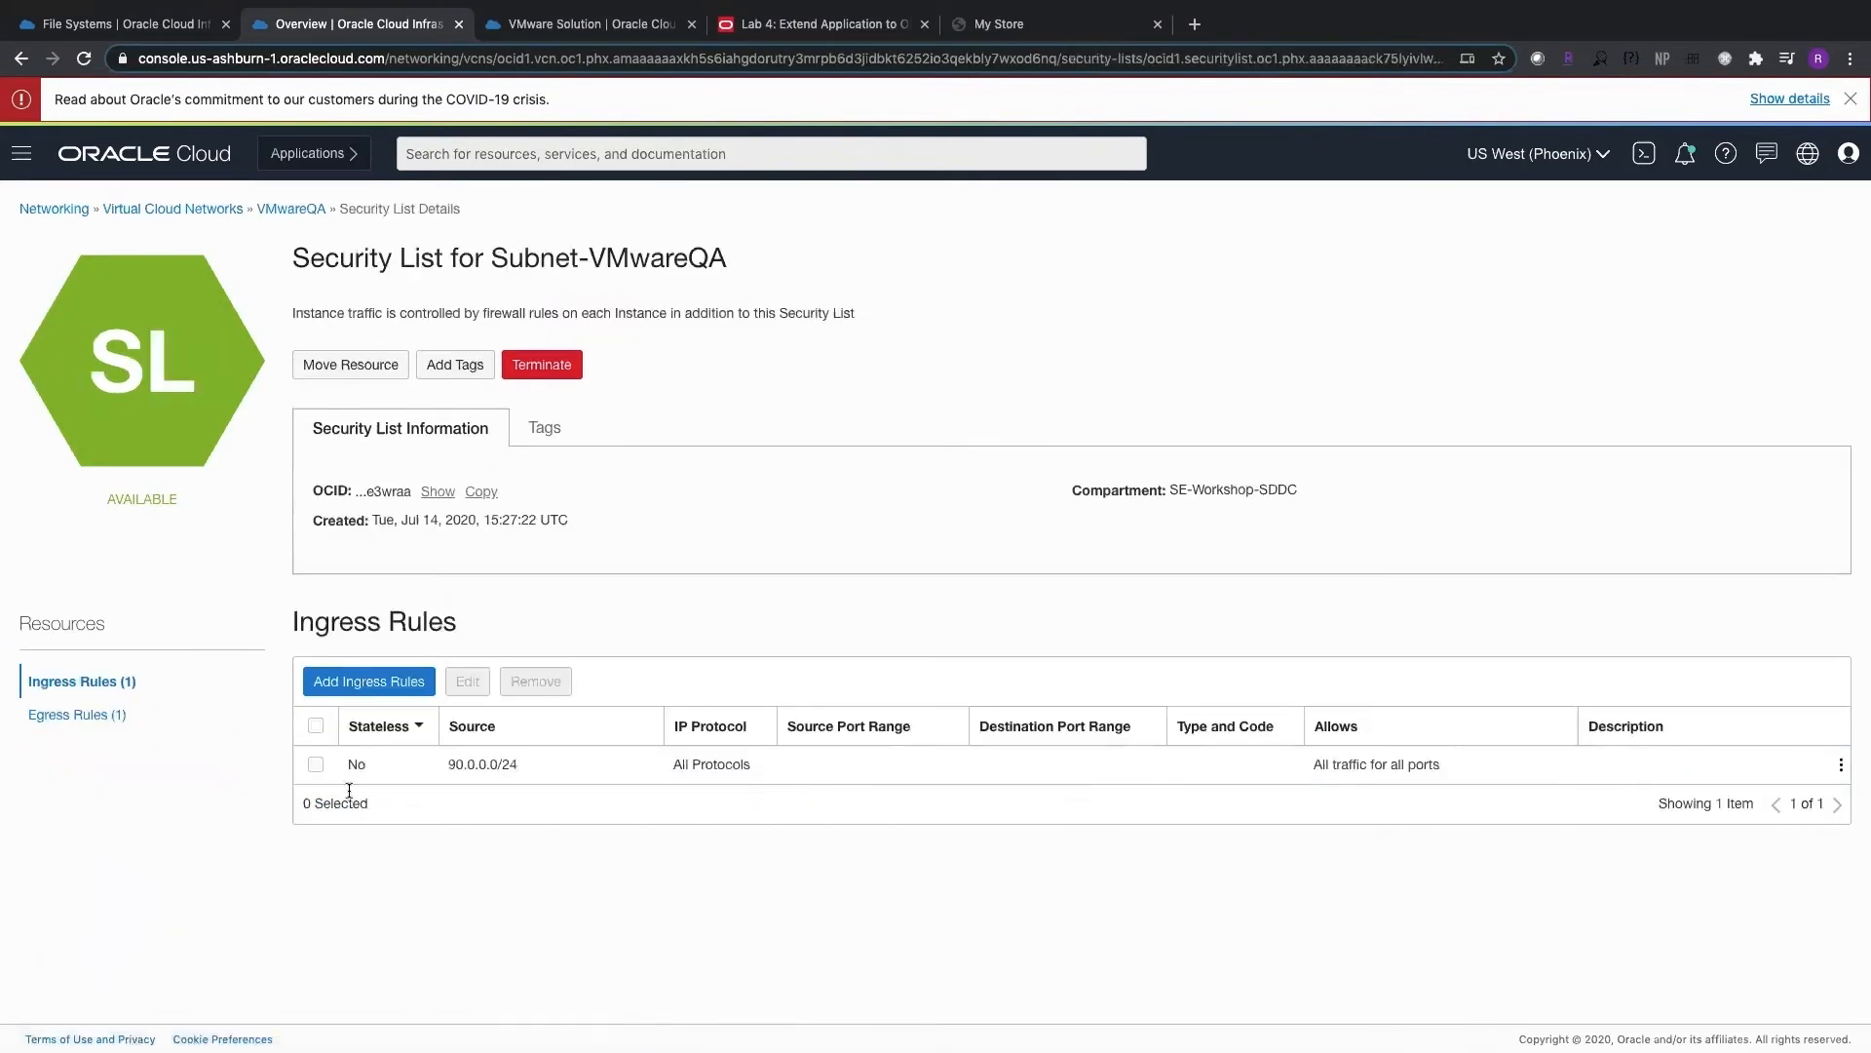
# Step: Fill in an ingress rule with source CIDR 80.0.4.0/28, protocol TCP, destination ports 111,2048-2050 and description "FSS ports"
pyautogui.click(342, 686)
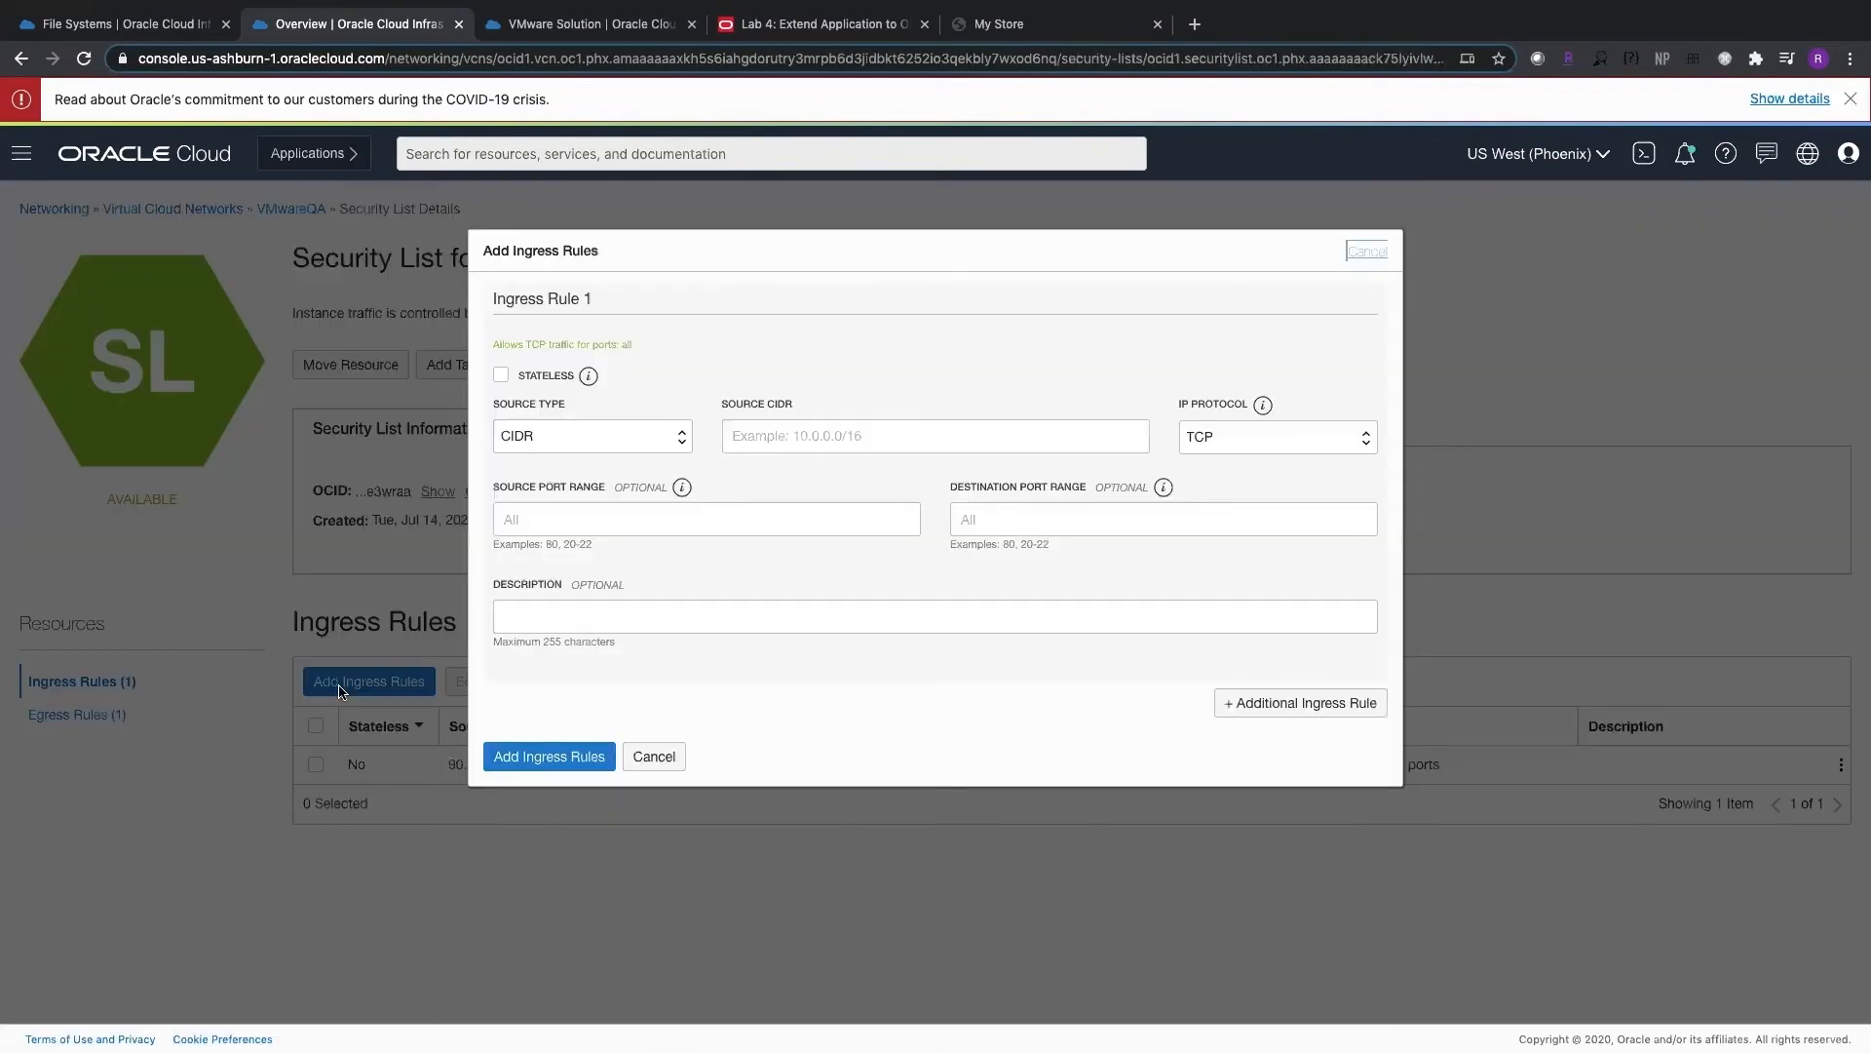
pyautogui.click(756, 443)
pyautogui.write('80.0.4.0/28')
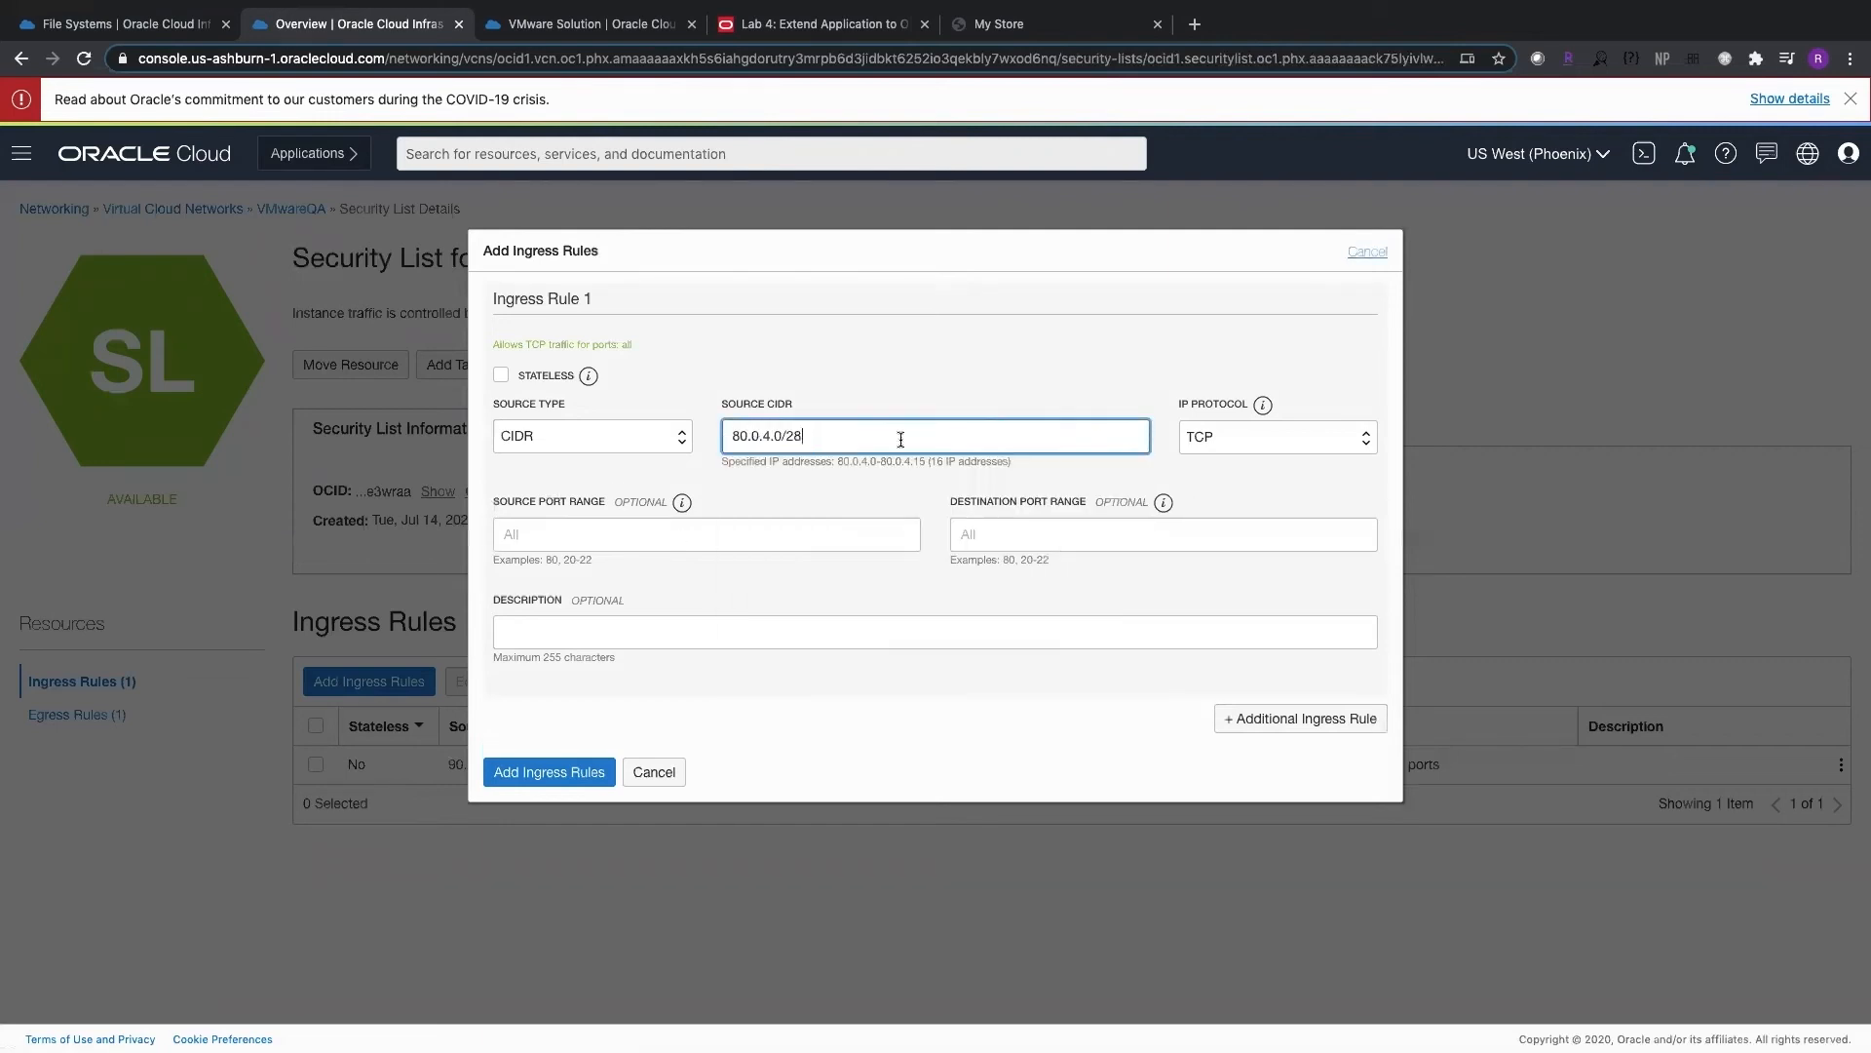
pyautogui.click(1002, 538)
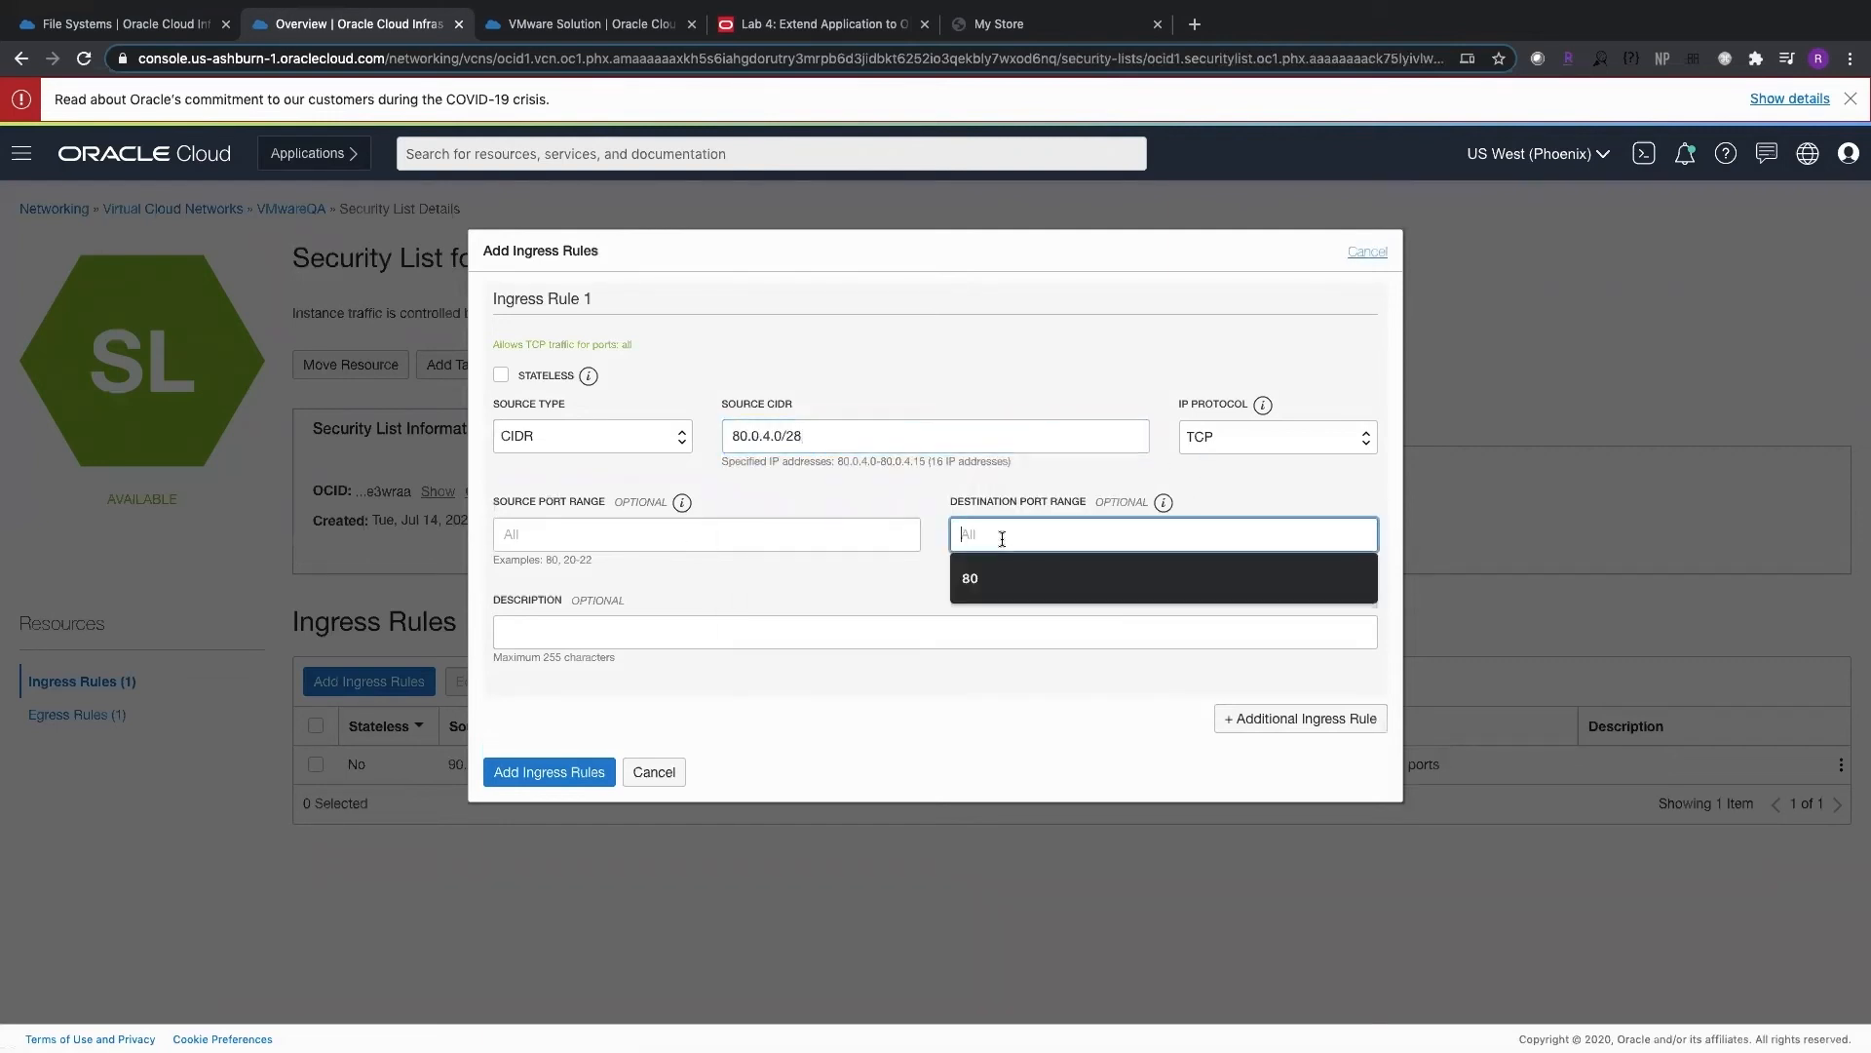
pyautogui.write('111,')
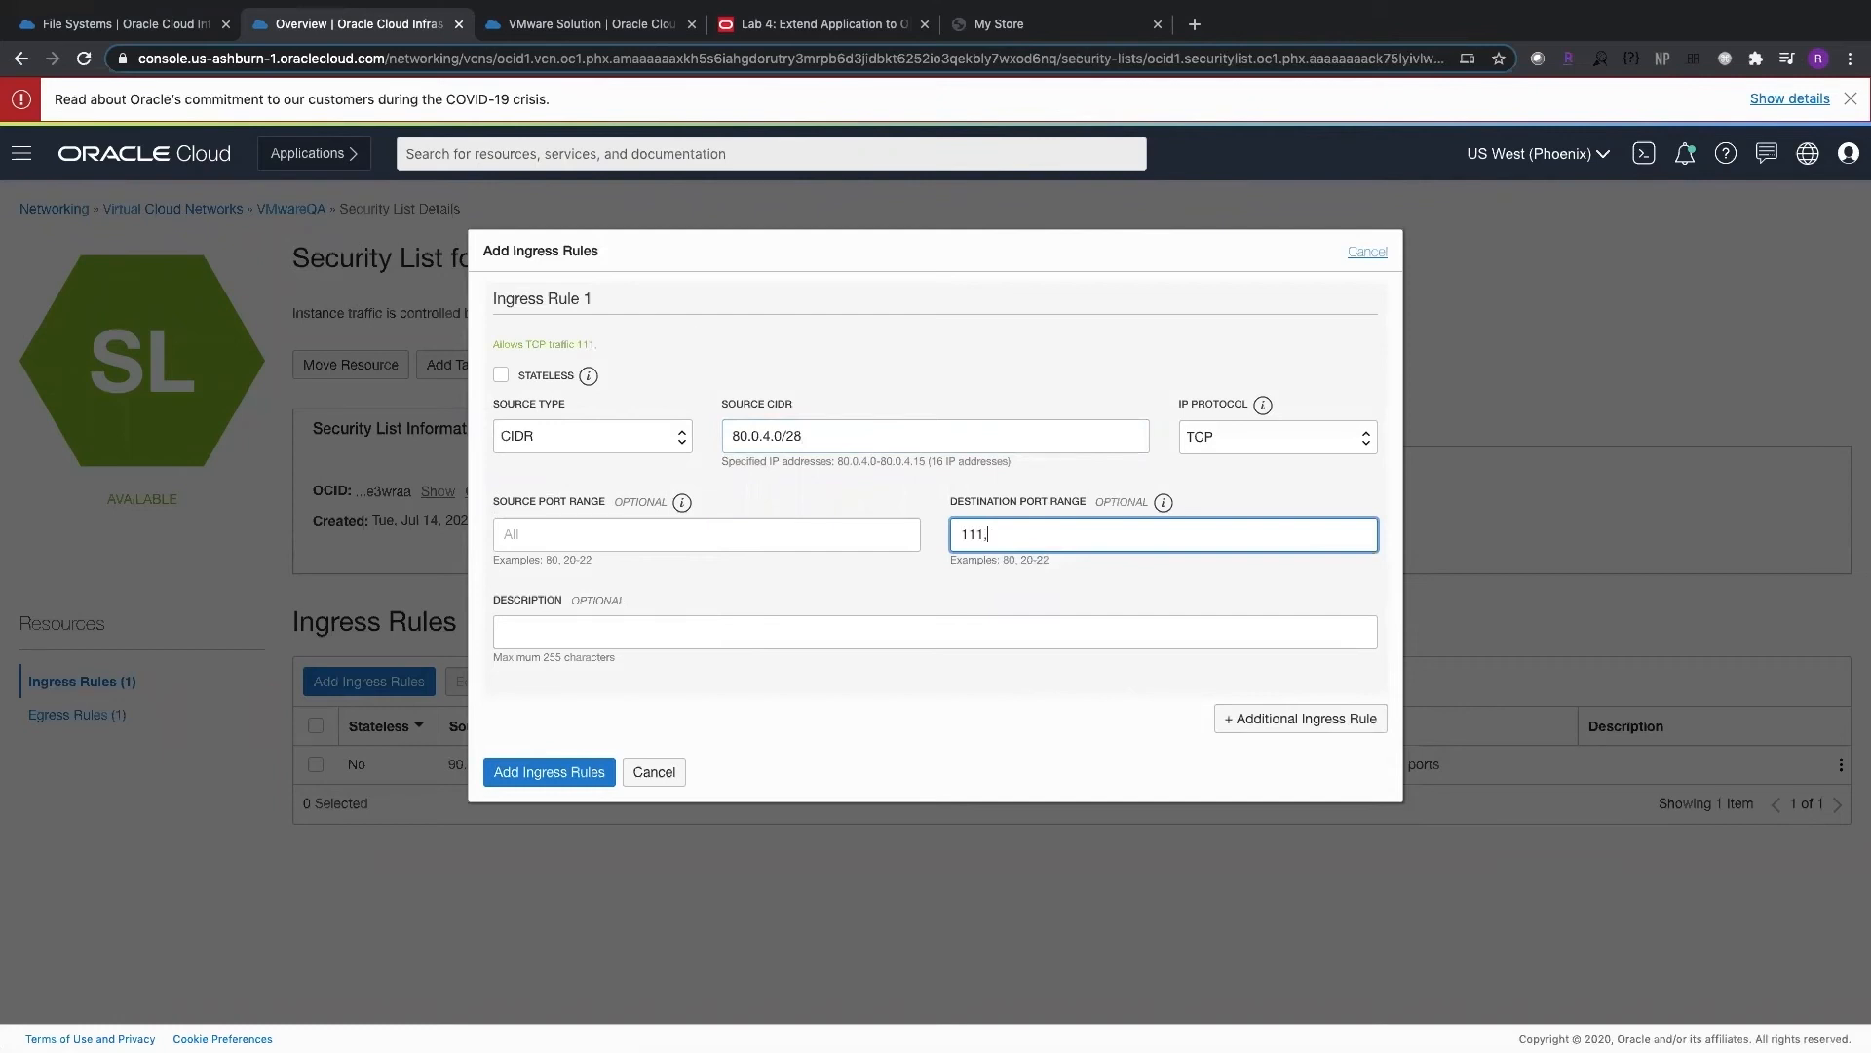
pyautogui.write('2048-2050')
pyautogui.click(644, 634)
pyautogui.write('FSS')
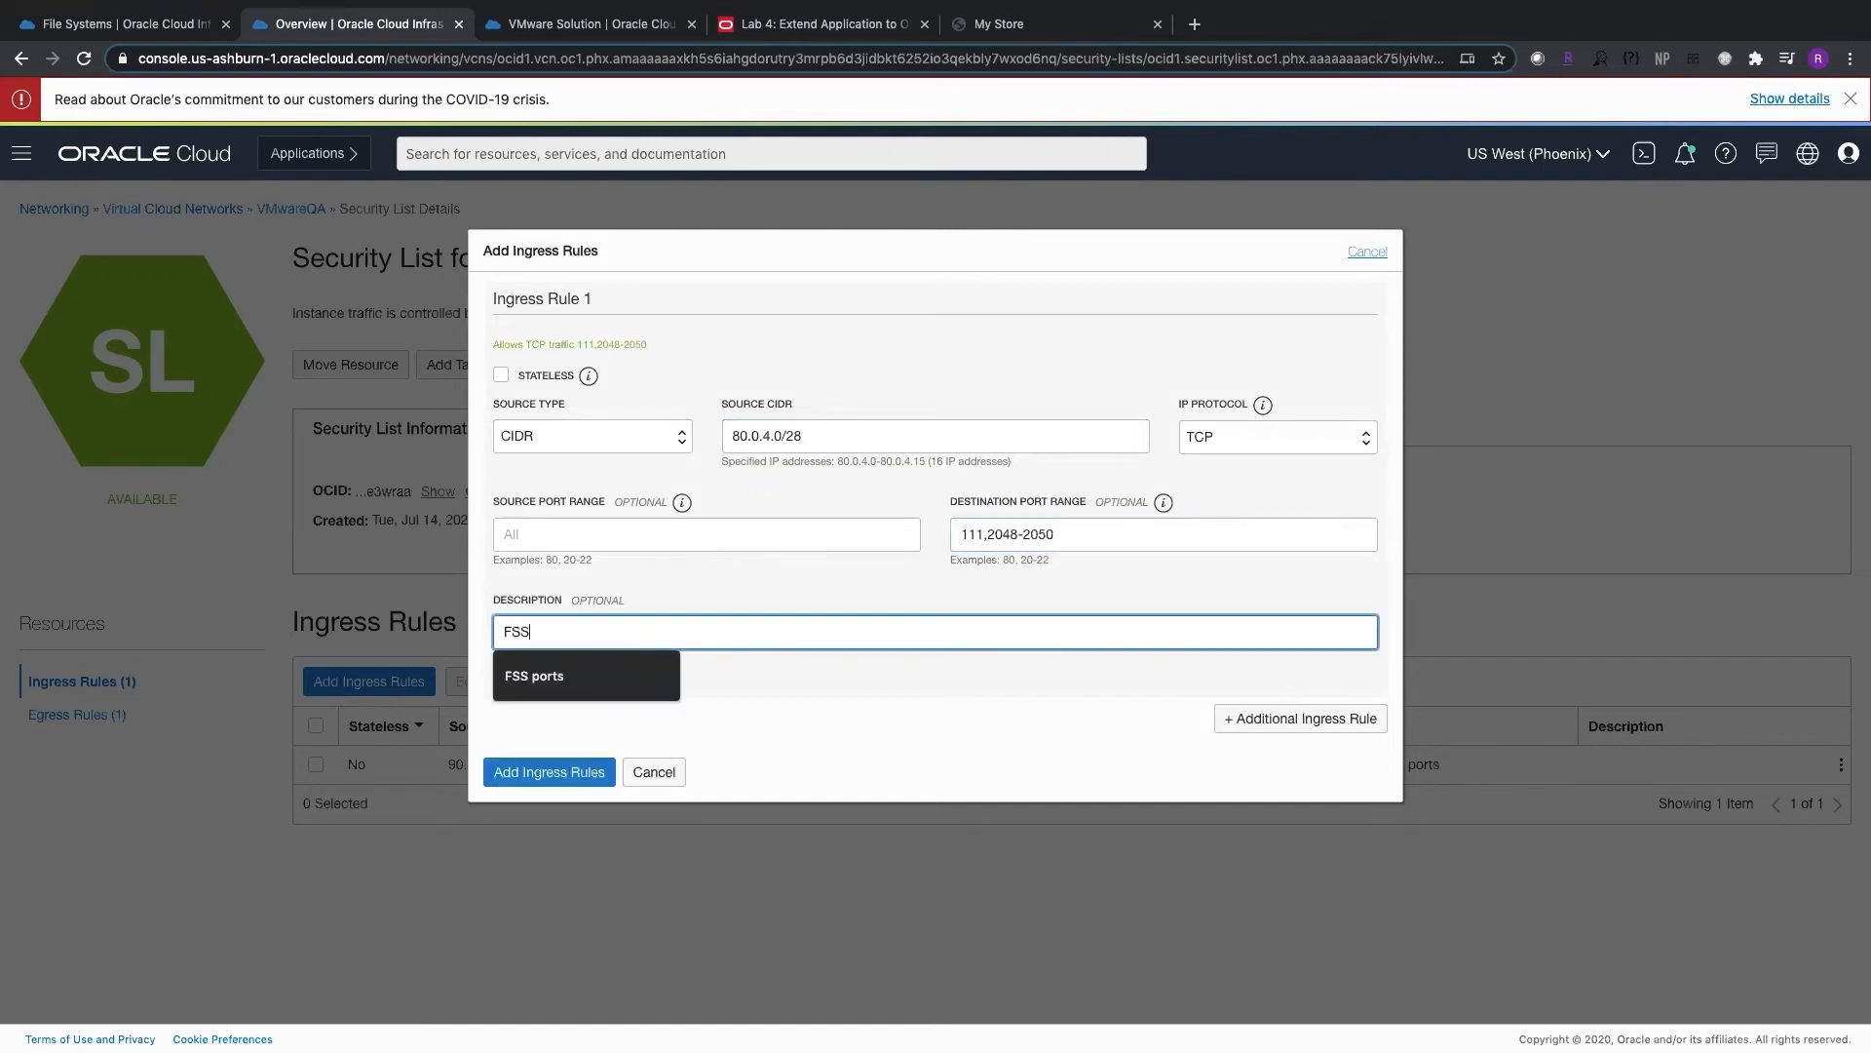
pyautogui.write(' ports')
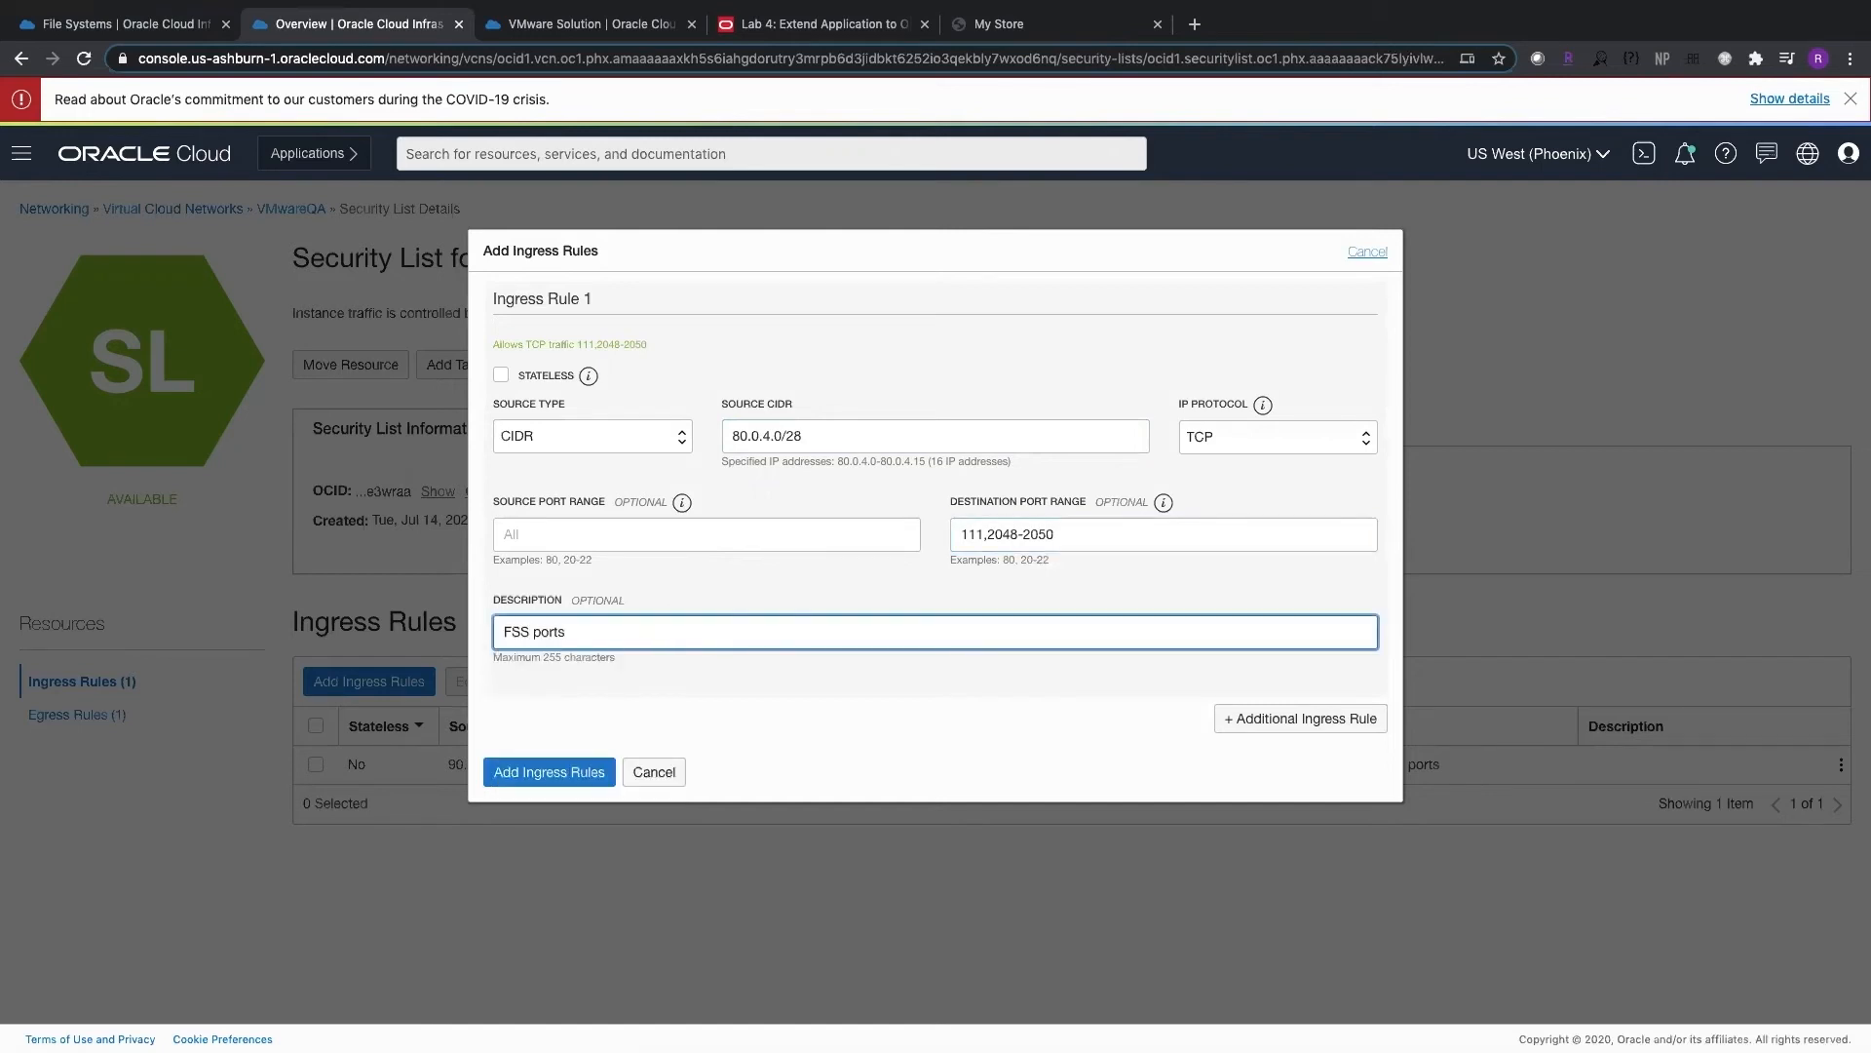
# Step: Fill in an additional ingress rule with source CIDR 80.0.4.0/28, protocol UDP, destination ports 111,2048 and description "FSS ports"
pyautogui.click(1289, 722)
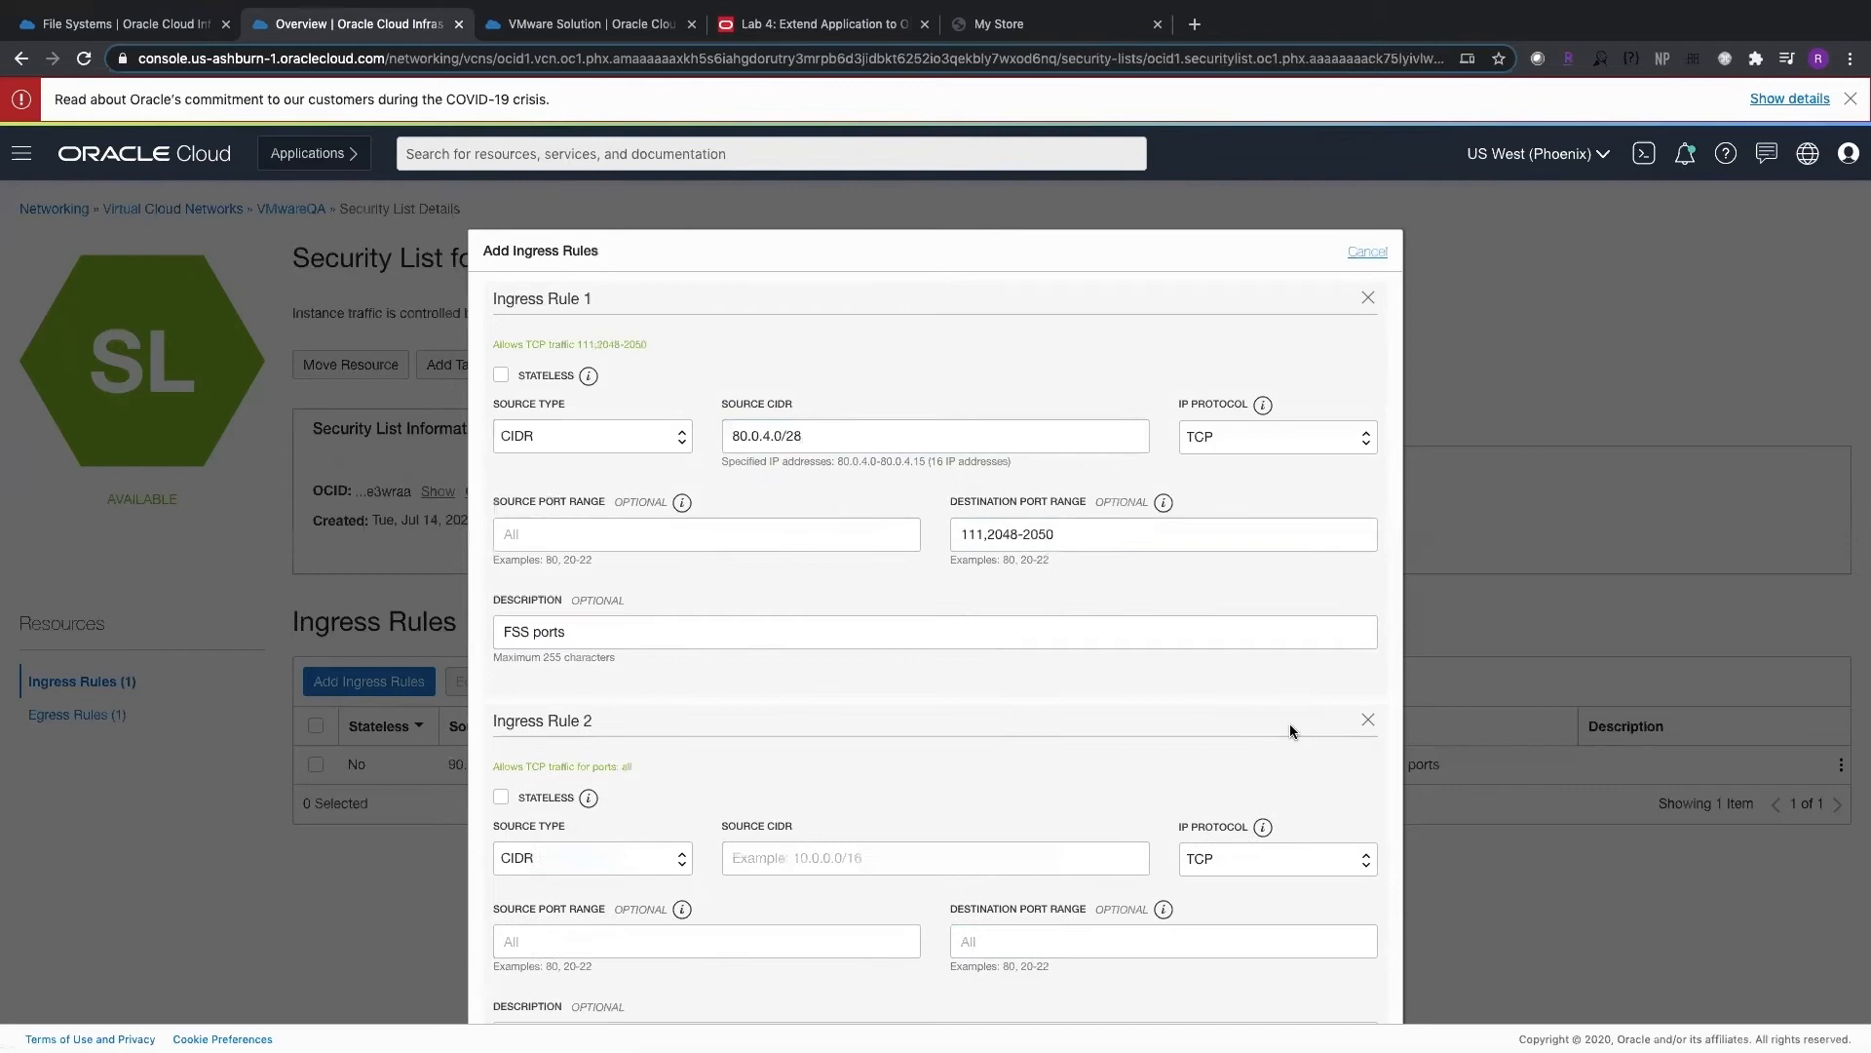
pyautogui.click(1238, 851)
pyautogui.click(1231, 870)
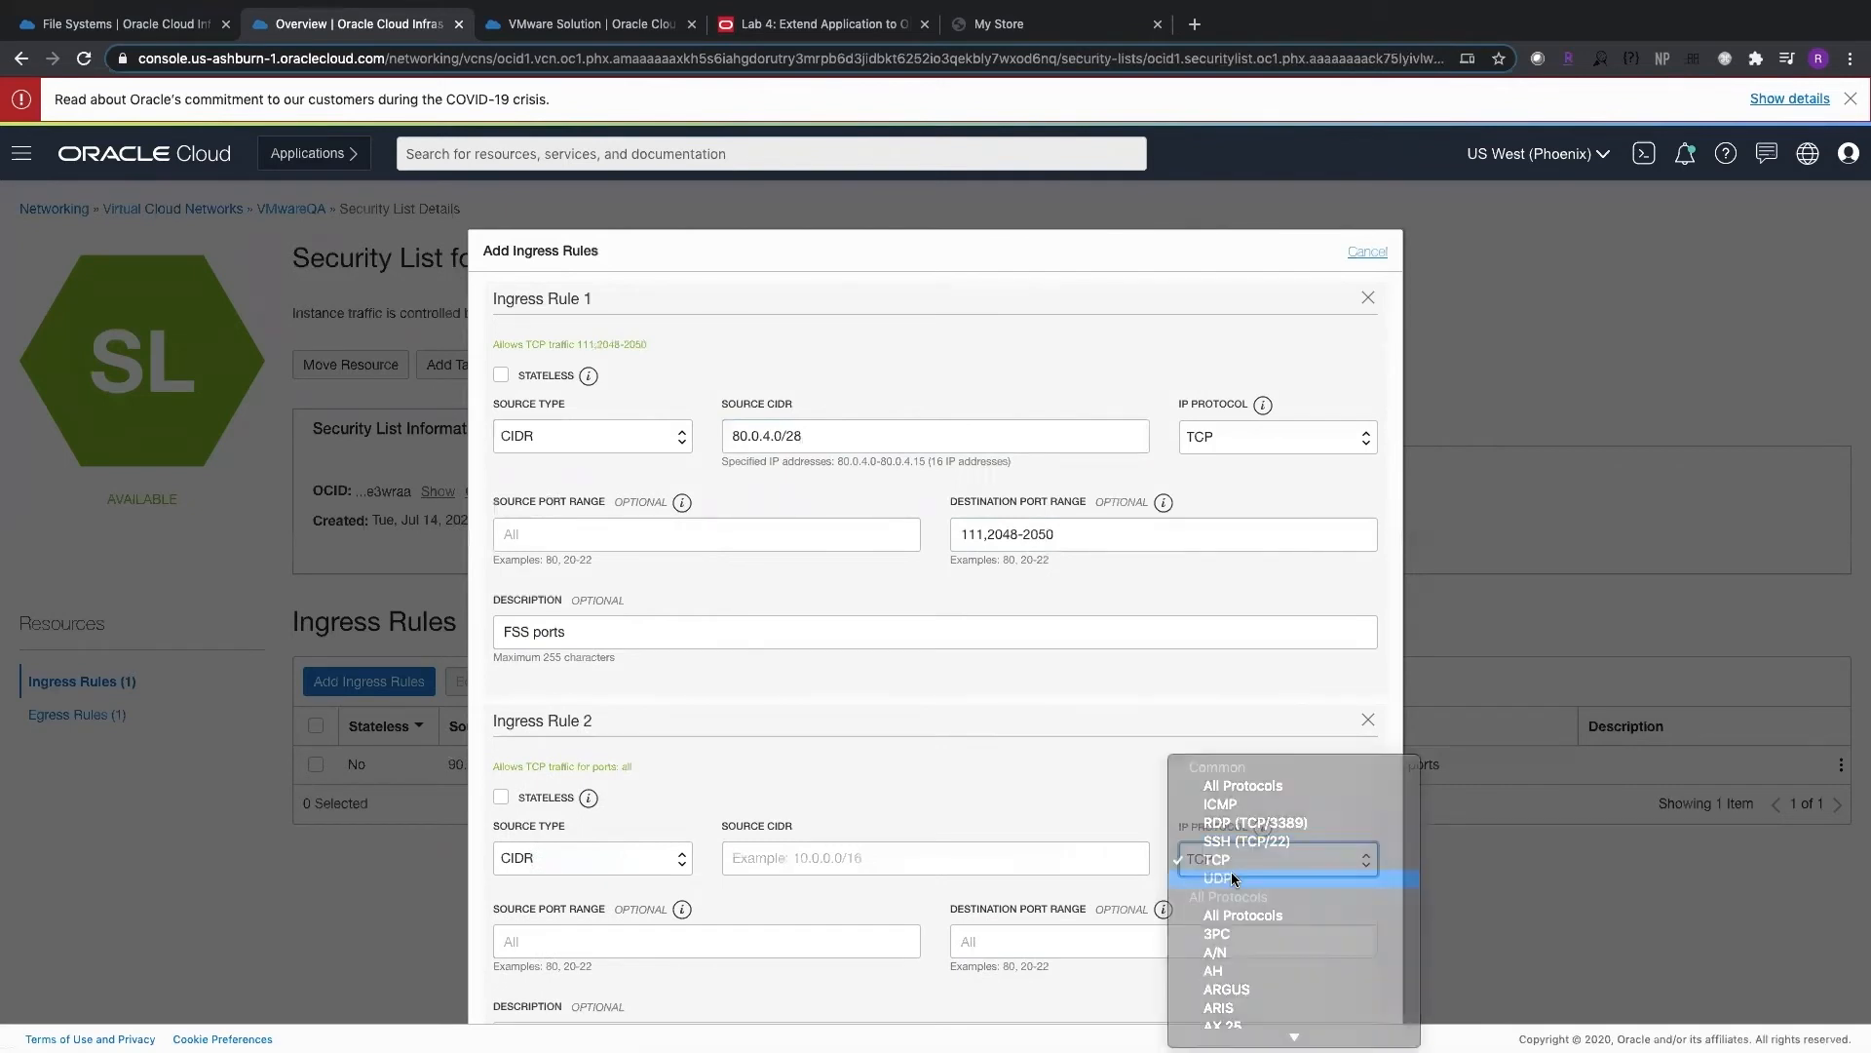
pyautogui.click(1039, 938)
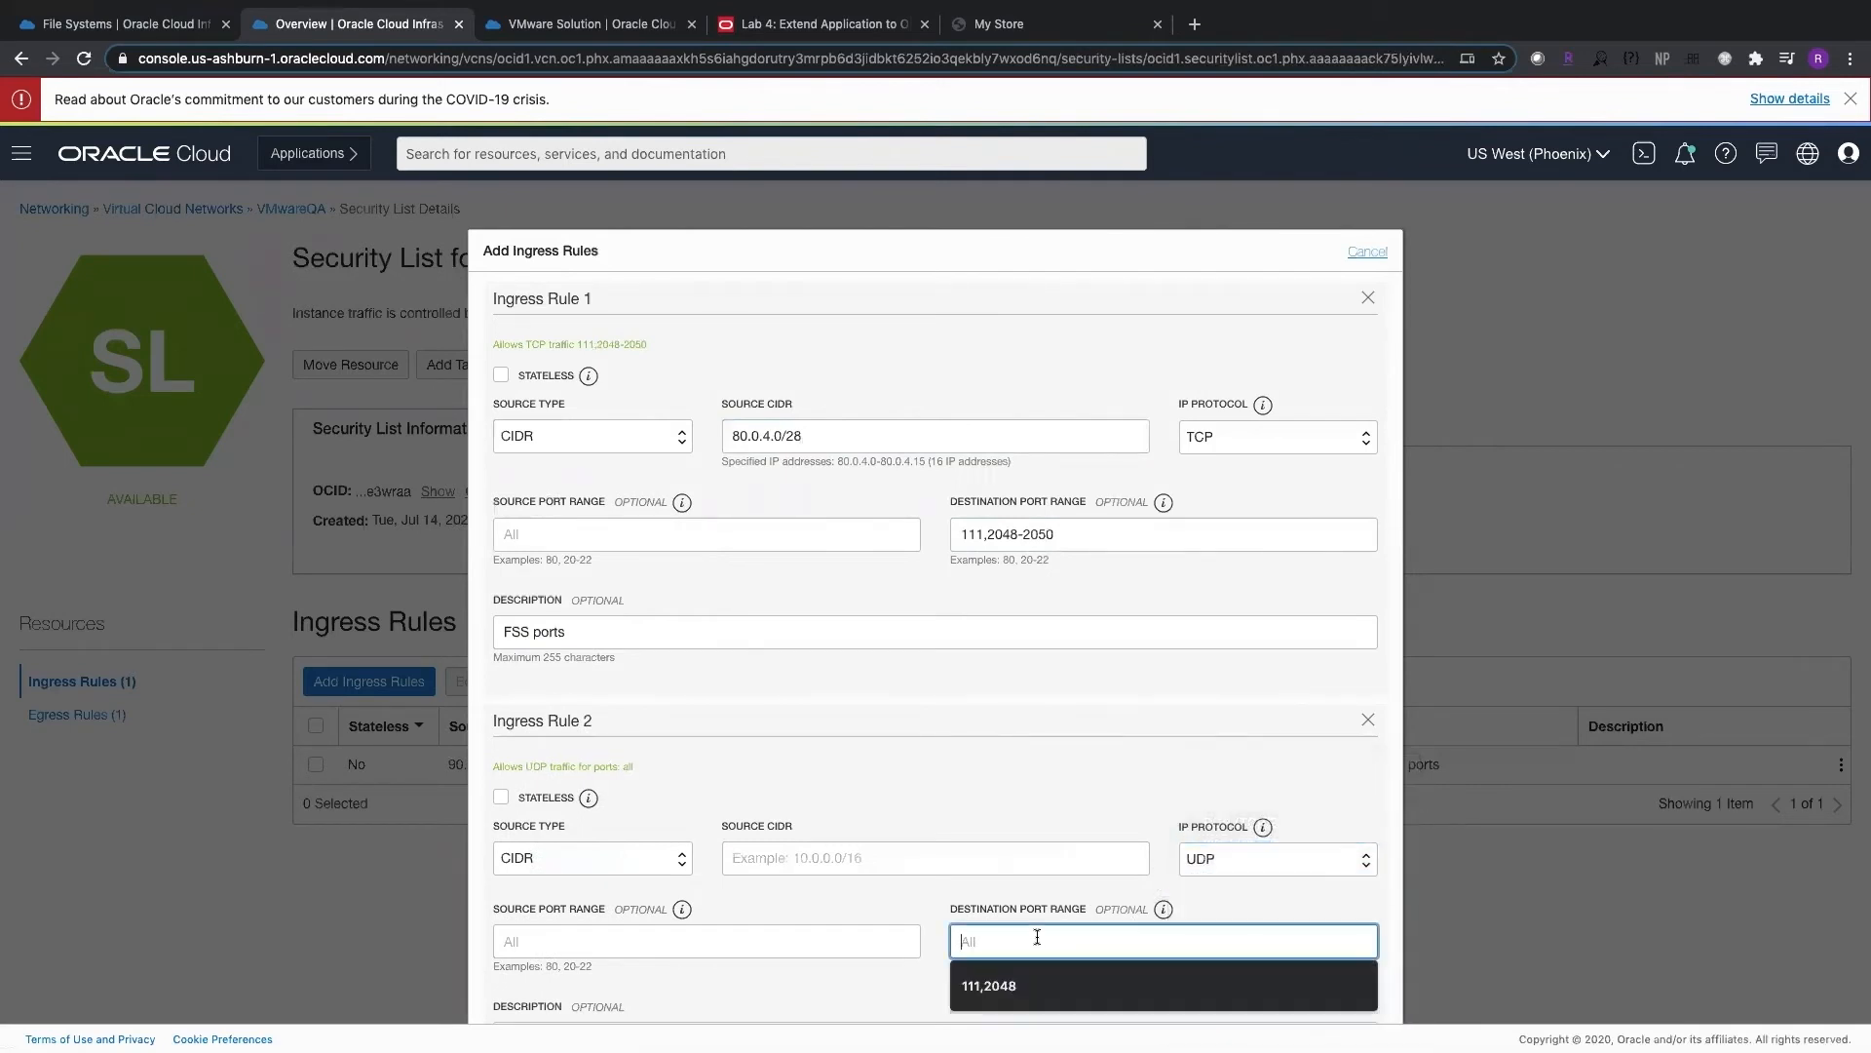
pyautogui.click(1017, 989)
pyautogui.click(846, 854)
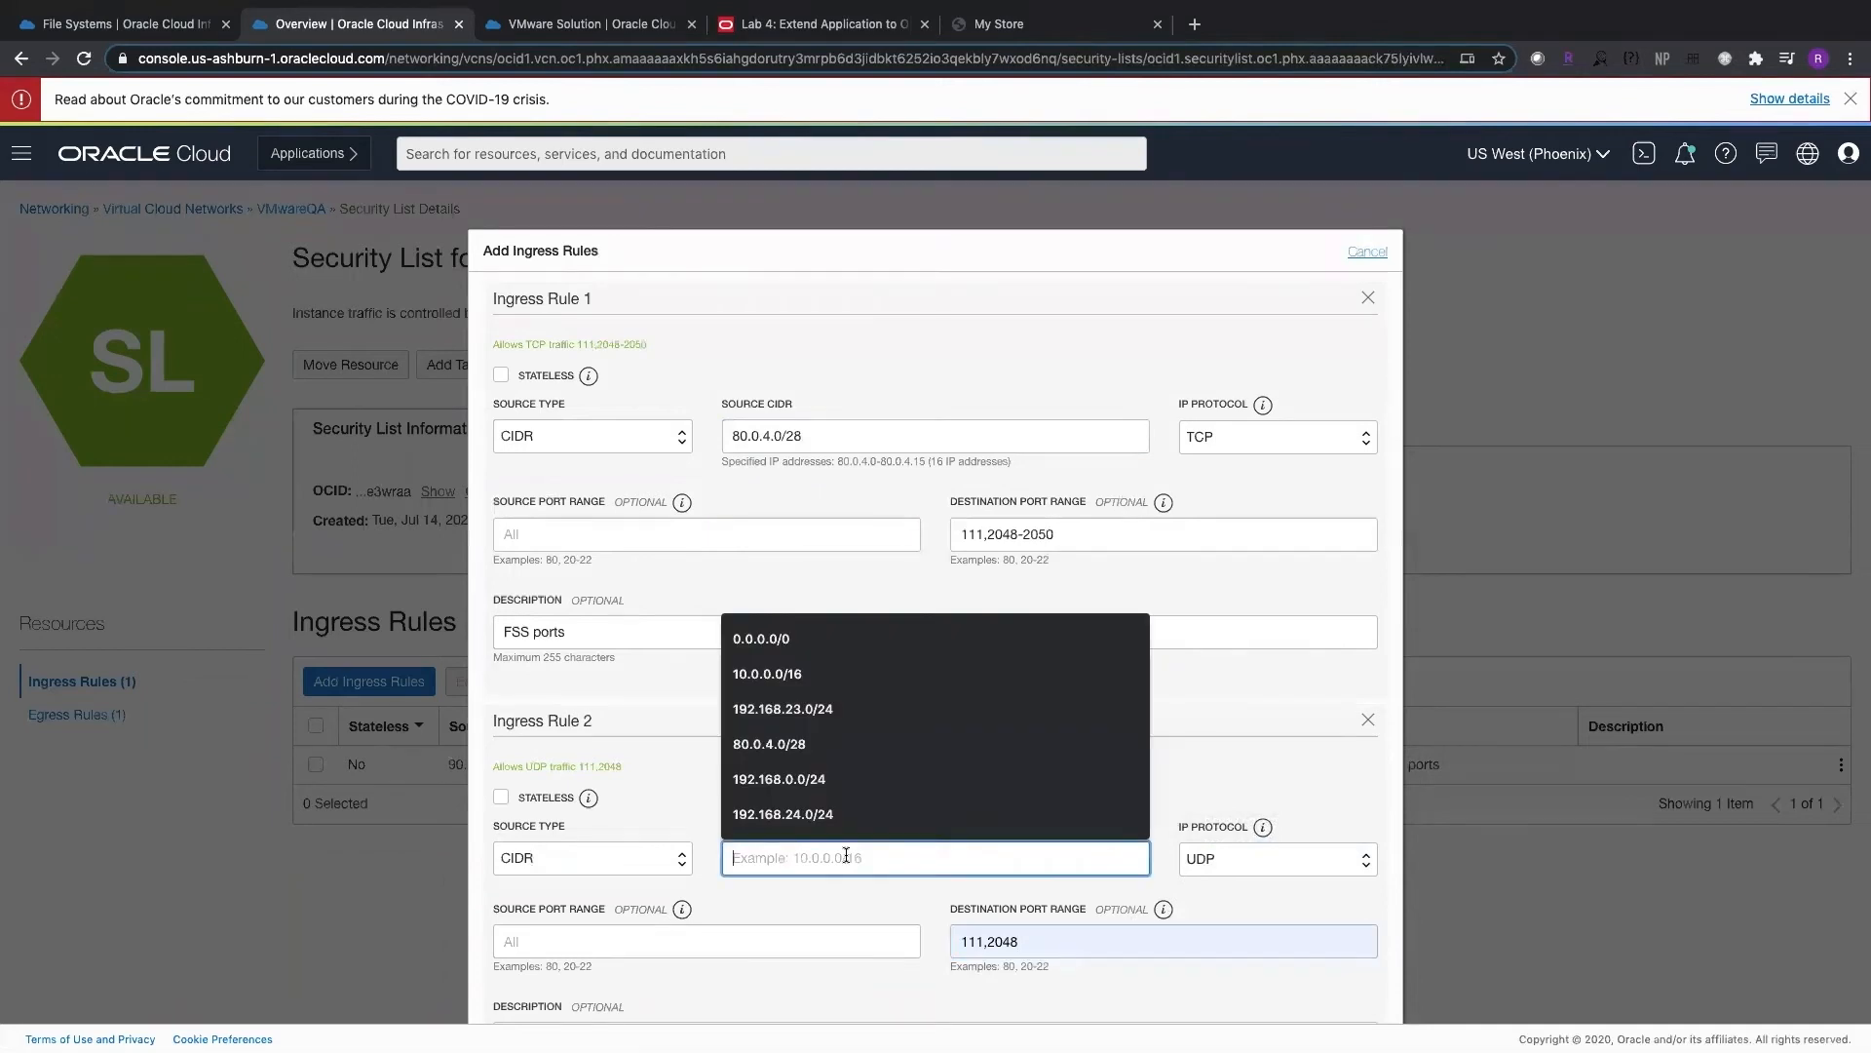
pyautogui.press('super+v')
pyautogui.scroll(-5, 846, 854)
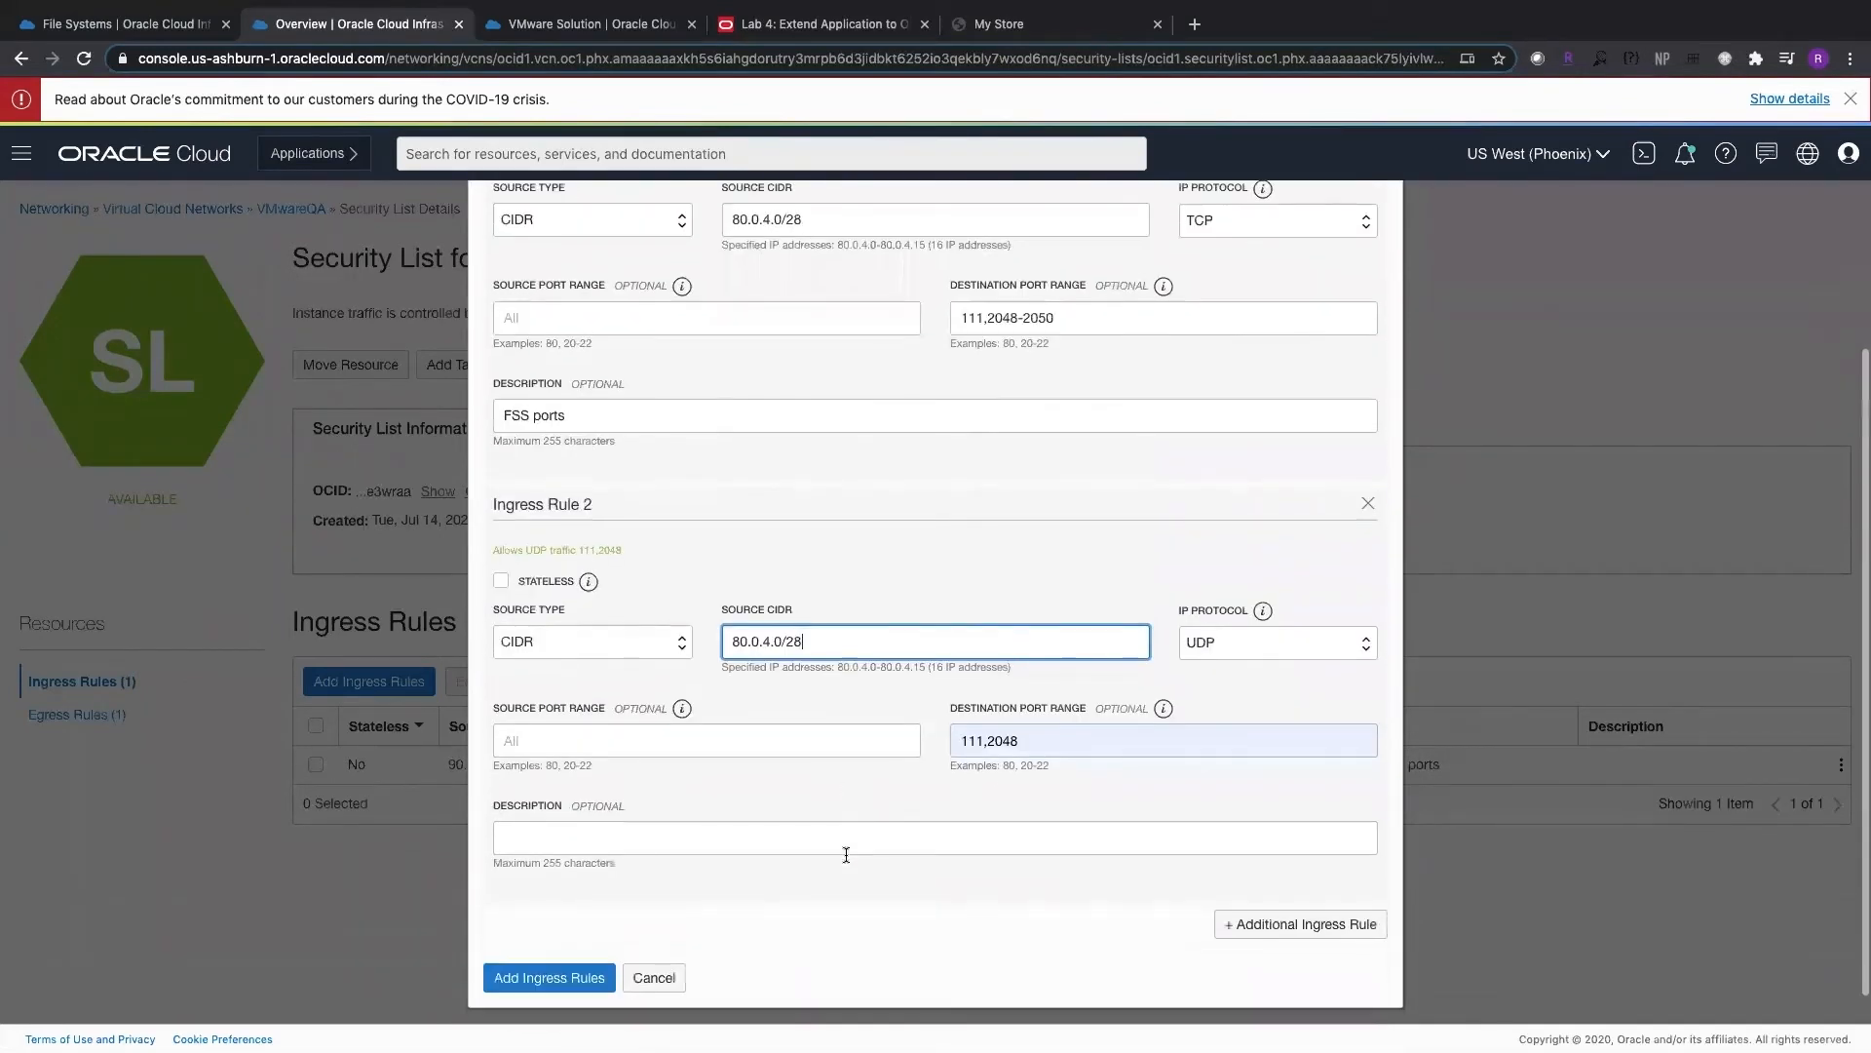
pyautogui.click(546, 807)
pyautogui.write('FSS ports')
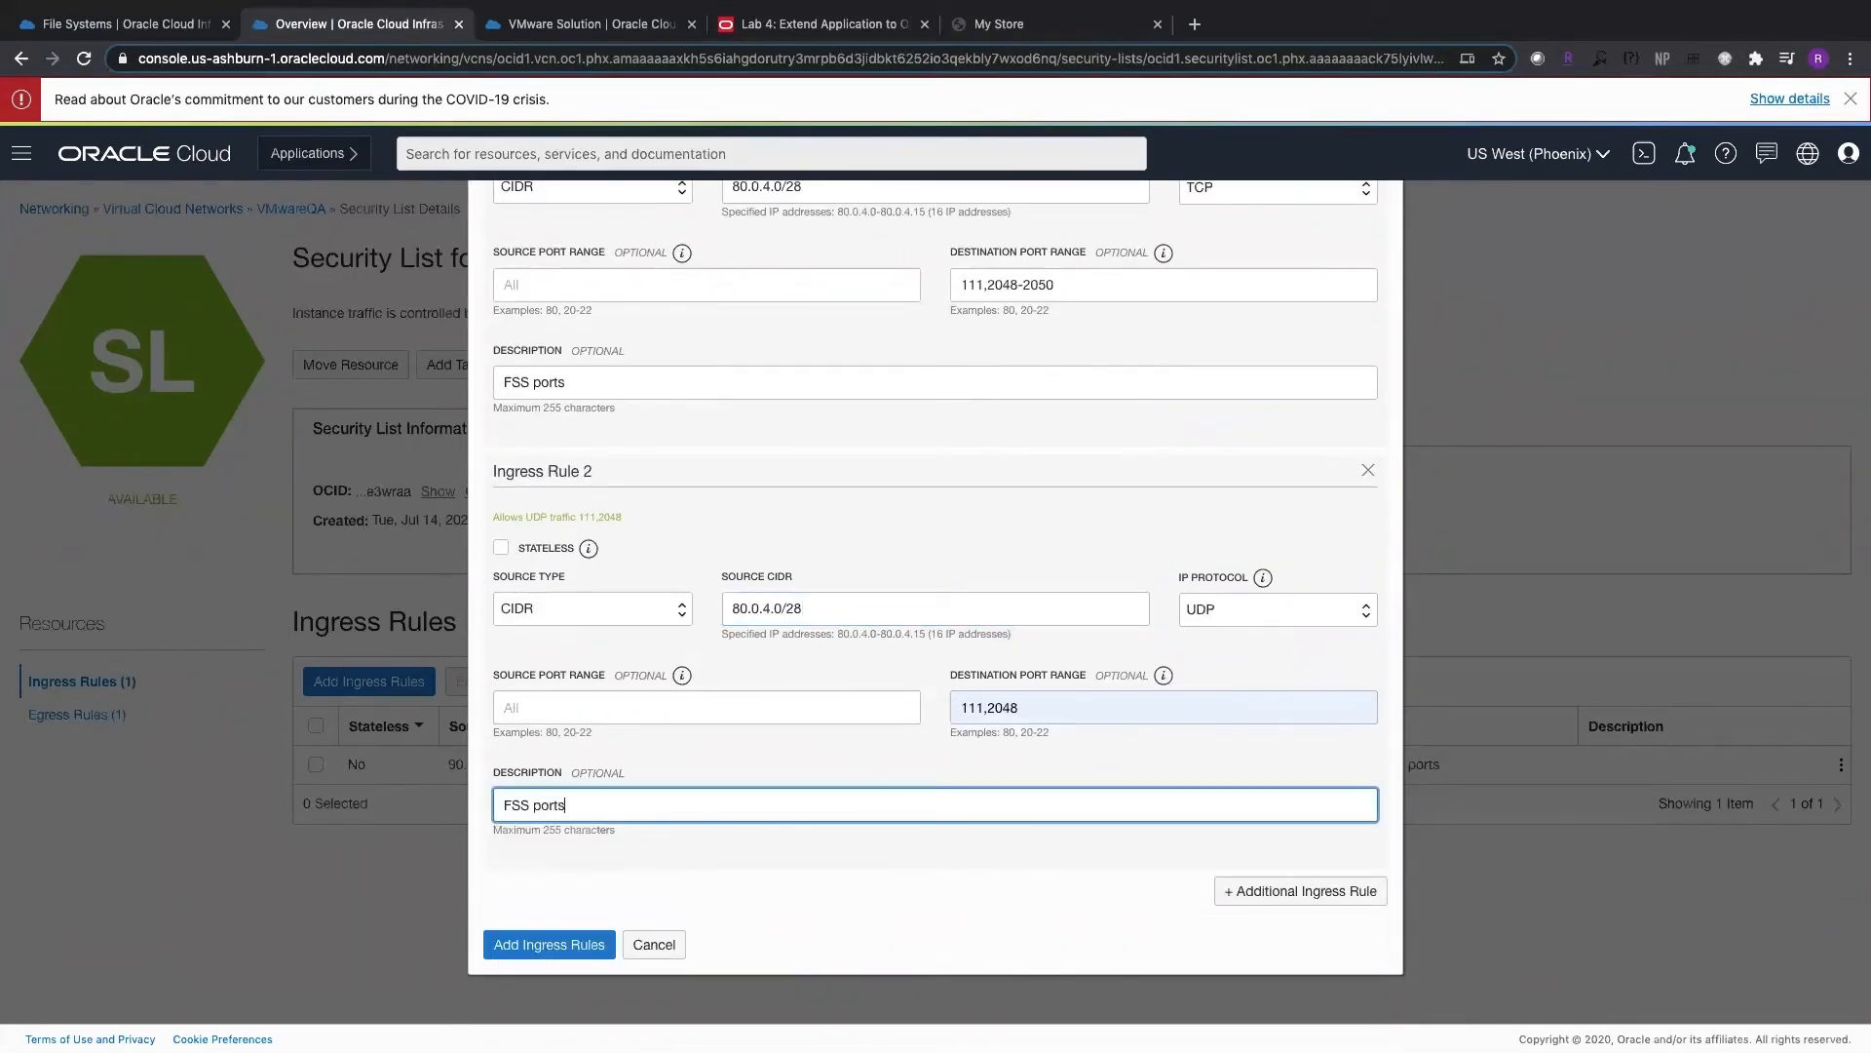
# Step: Save the filled-in ingress rules and start a new TCP rule whose source CIDR is 90.0.0.0/24, copied from the SDDC Workload CIDR
pyautogui.click(544, 944)
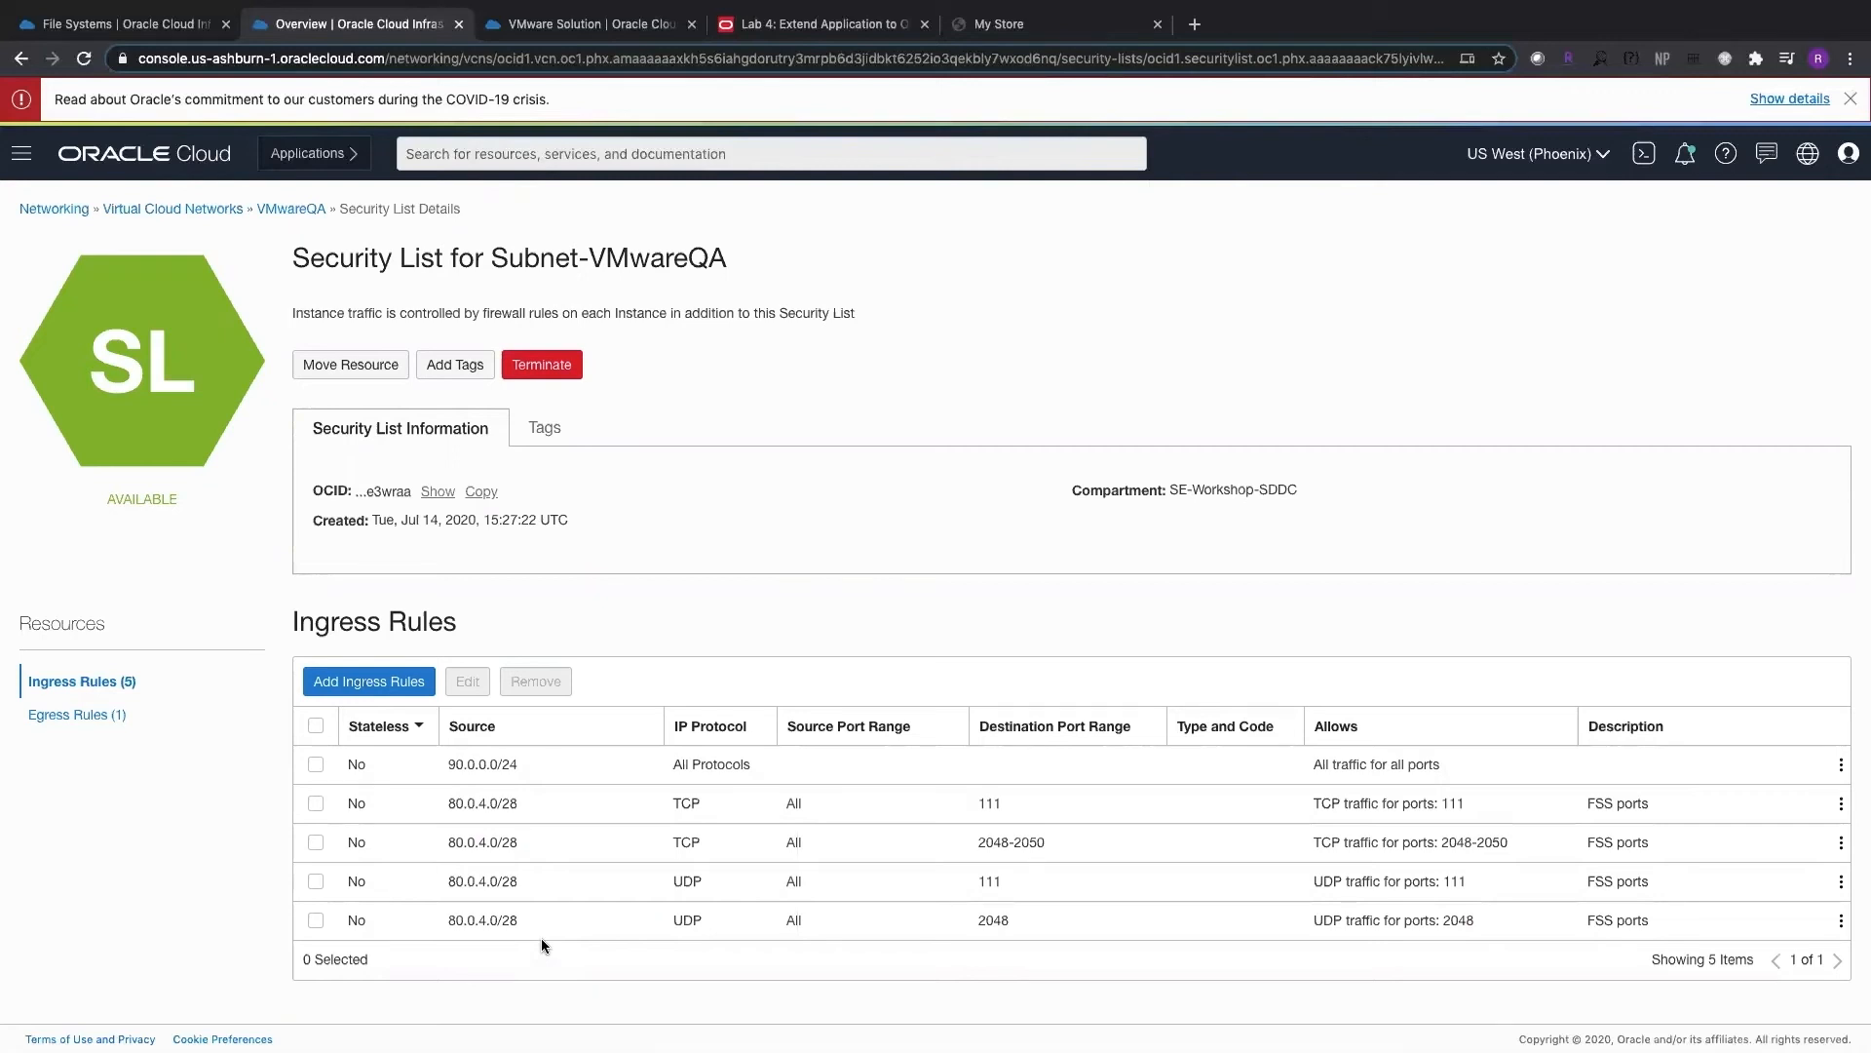
pyautogui.click(357, 682)
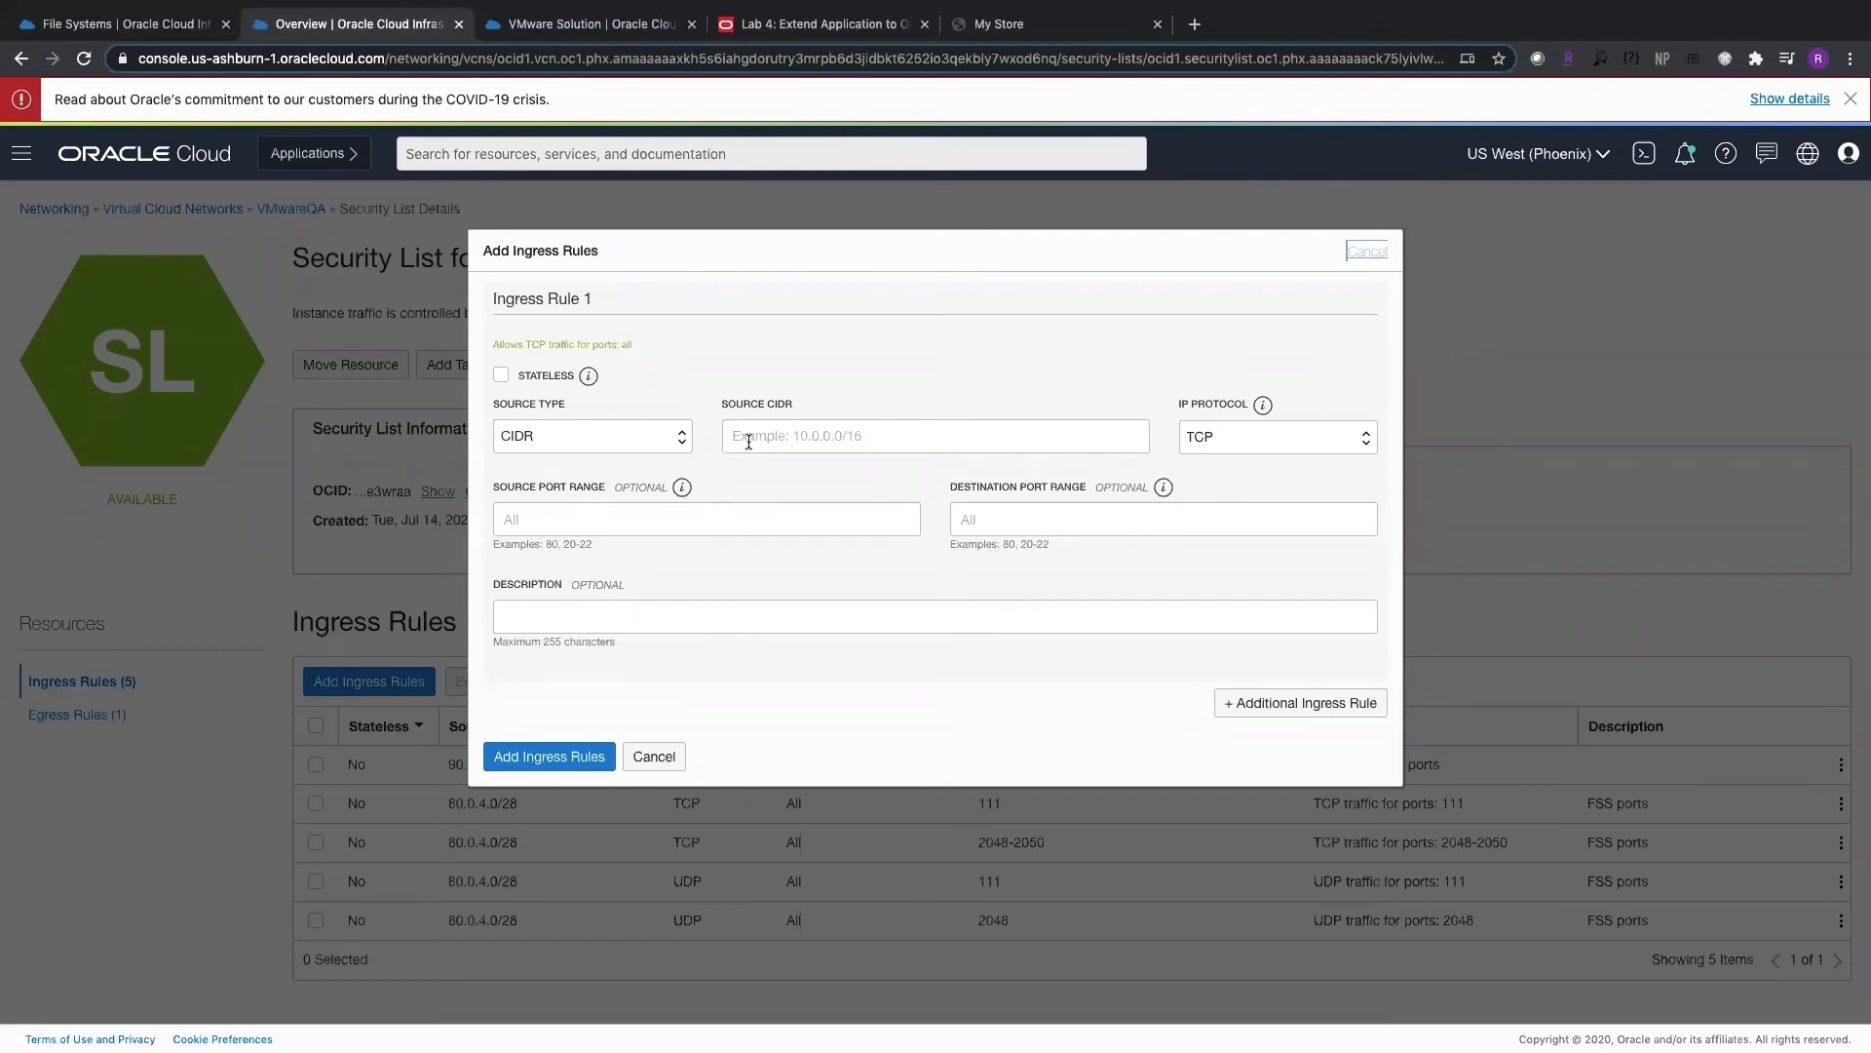
pyautogui.click(563, 31)
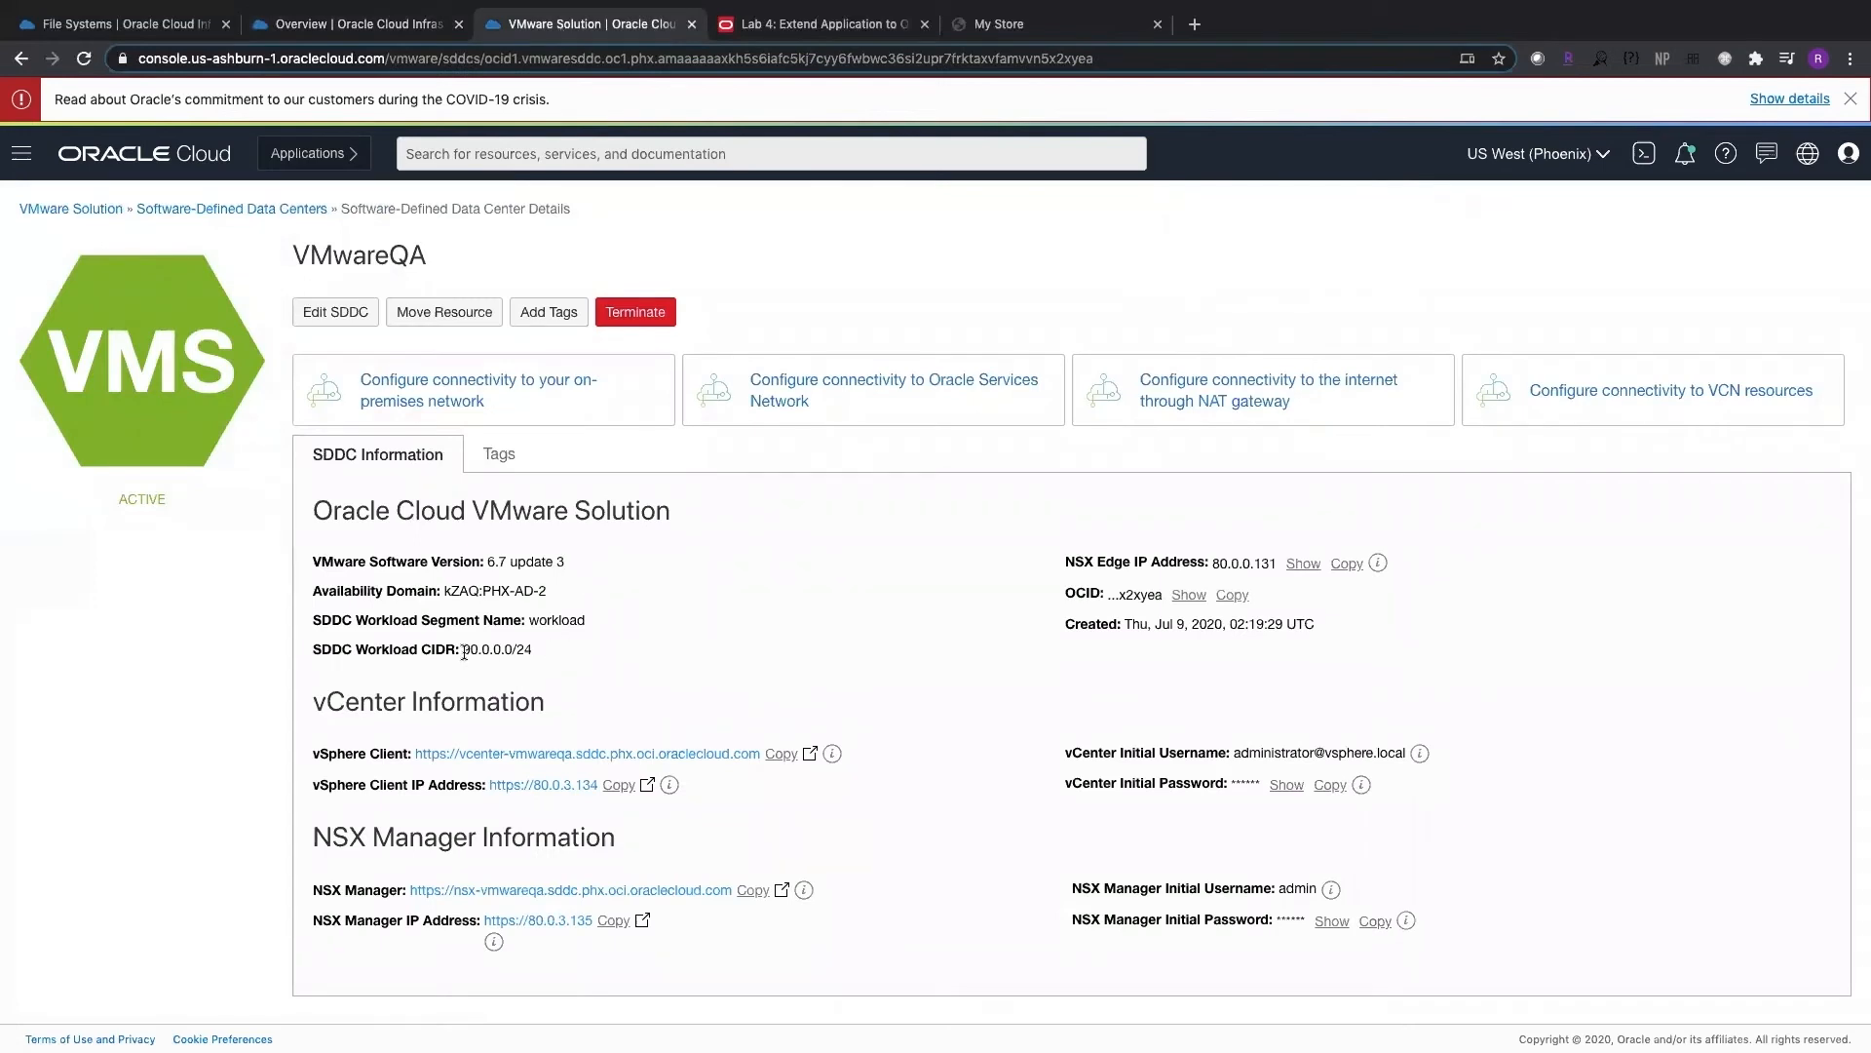
pyautogui.moveTo(464, 649); pyautogui.dragTo(529, 647)
pyautogui.hotkey('ctrl', 'c')
pyautogui.click(336, 32)
pyautogui.click(733, 435)
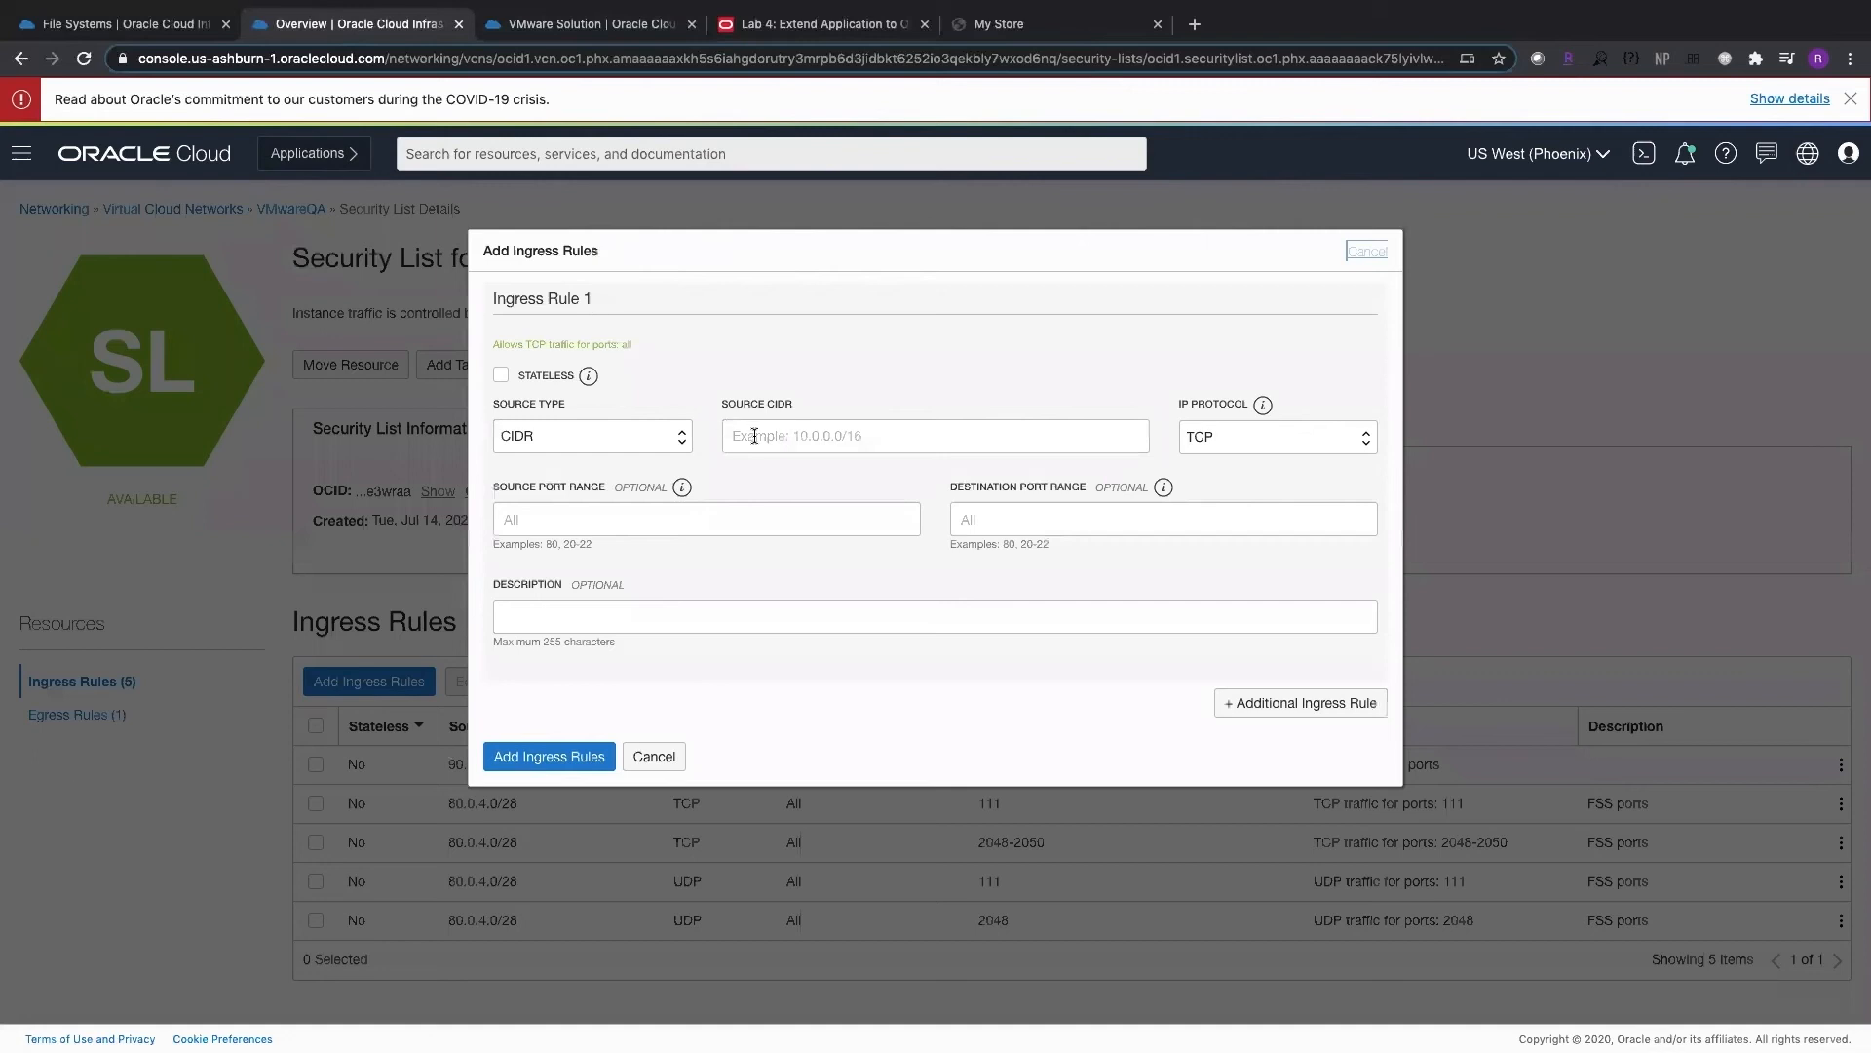
pyautogui.hotkey('ctrl', 'v')
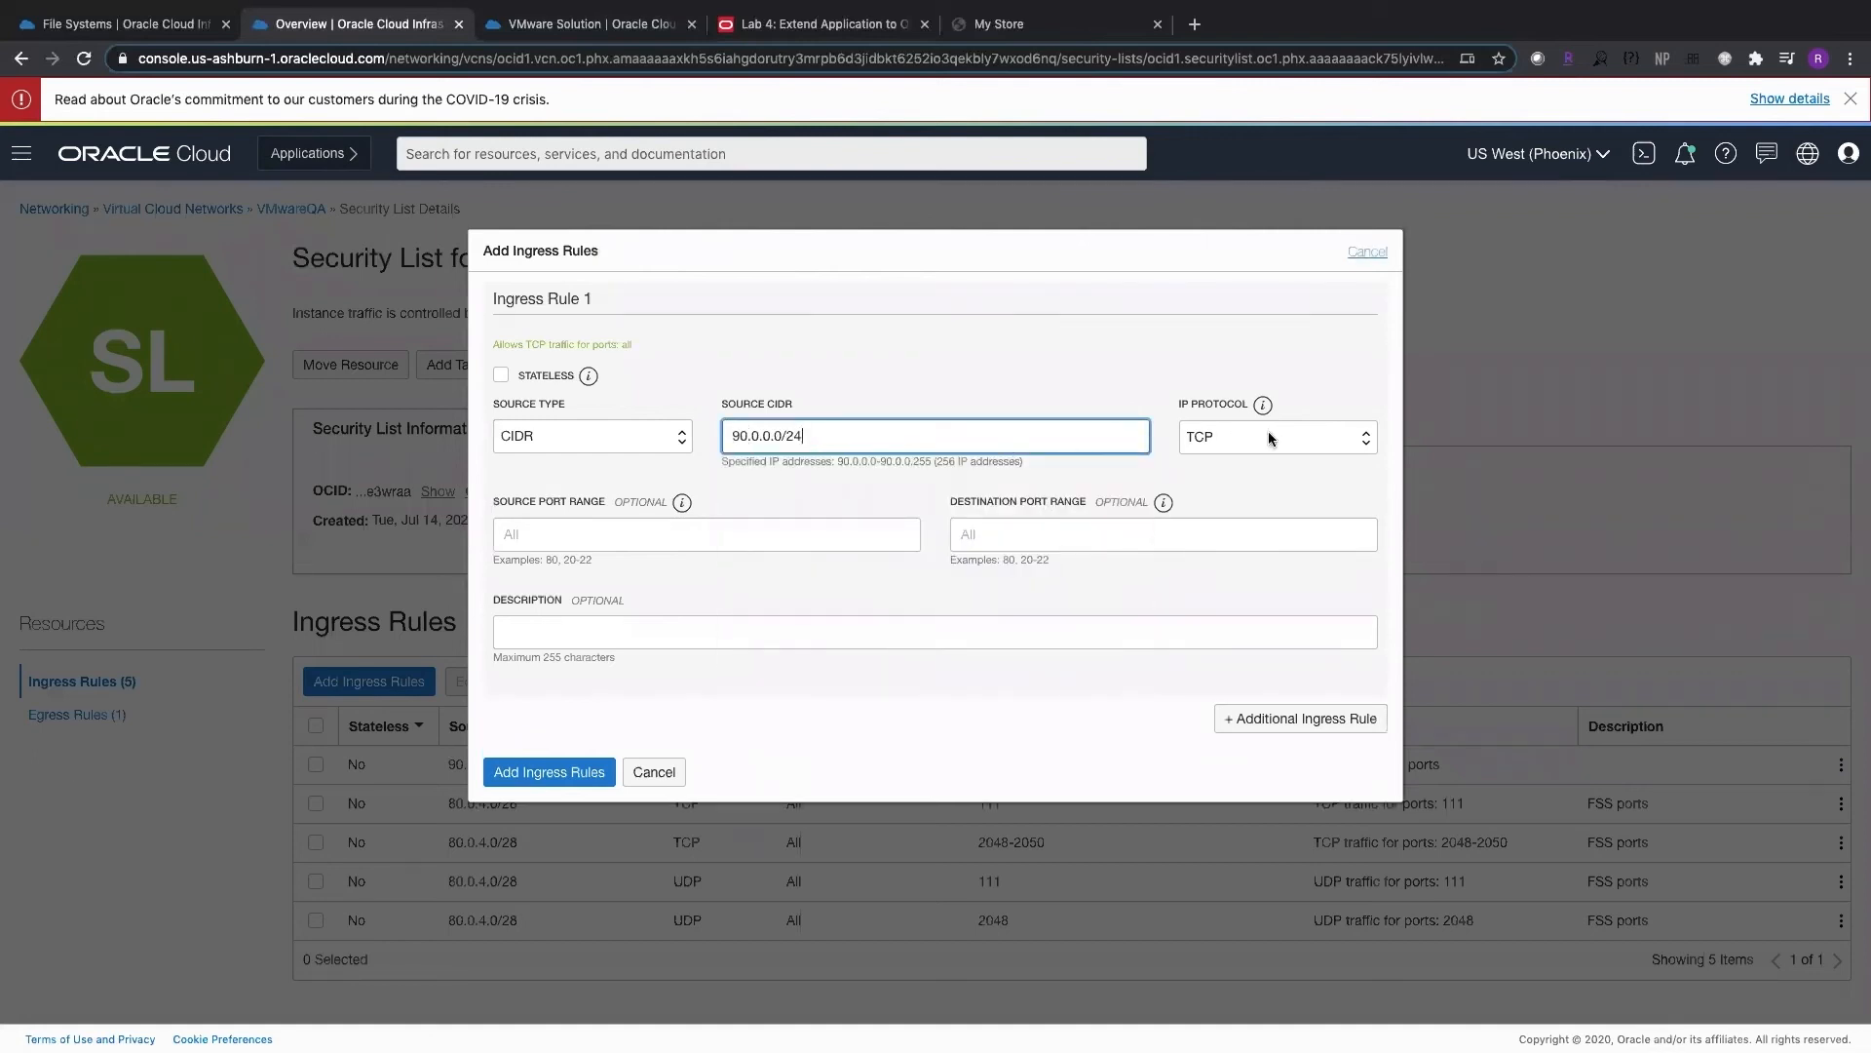
# Step: Complete the TCP ingress rule with destination ports 111,2048-2050 and description "FSS ports"
pyautogui.click(978, 536)
pyautogui.write('1')
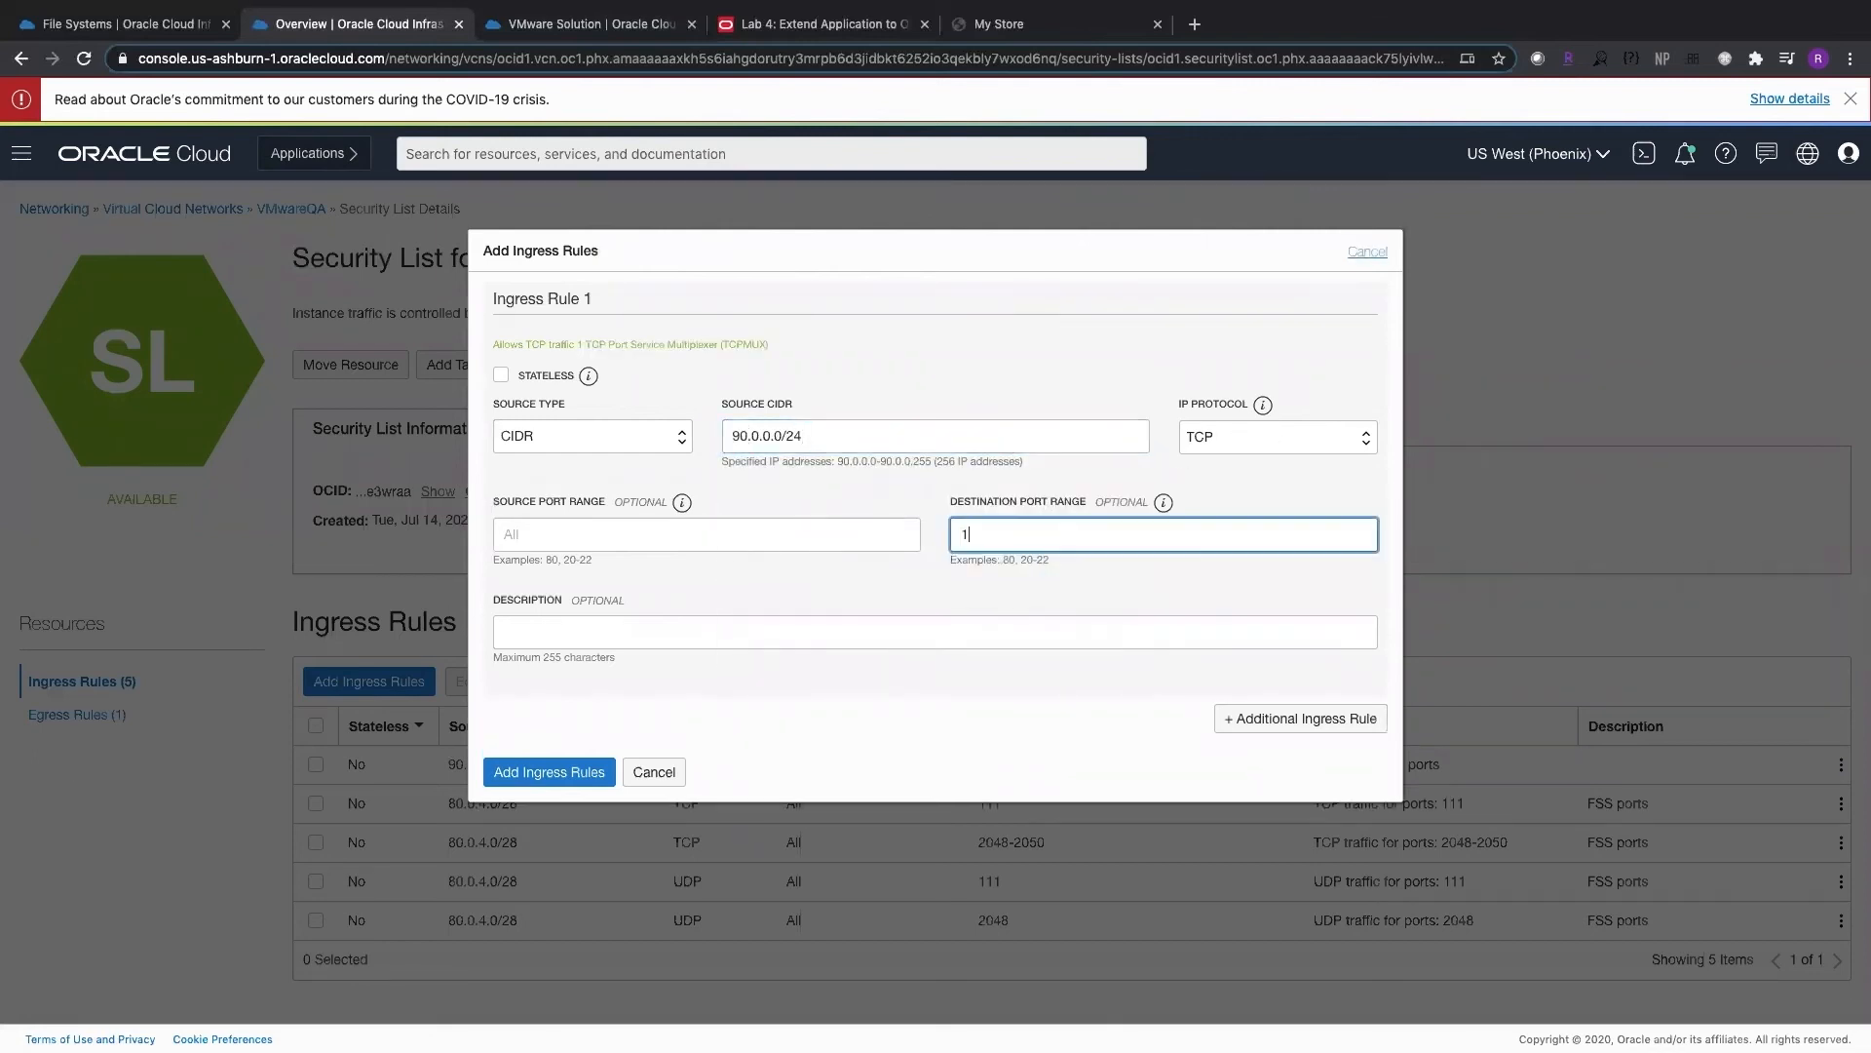
pyautogui.write('11,2048-2050')
pyautogui.click(742, 635)
pyautogui.write('FSS ports')
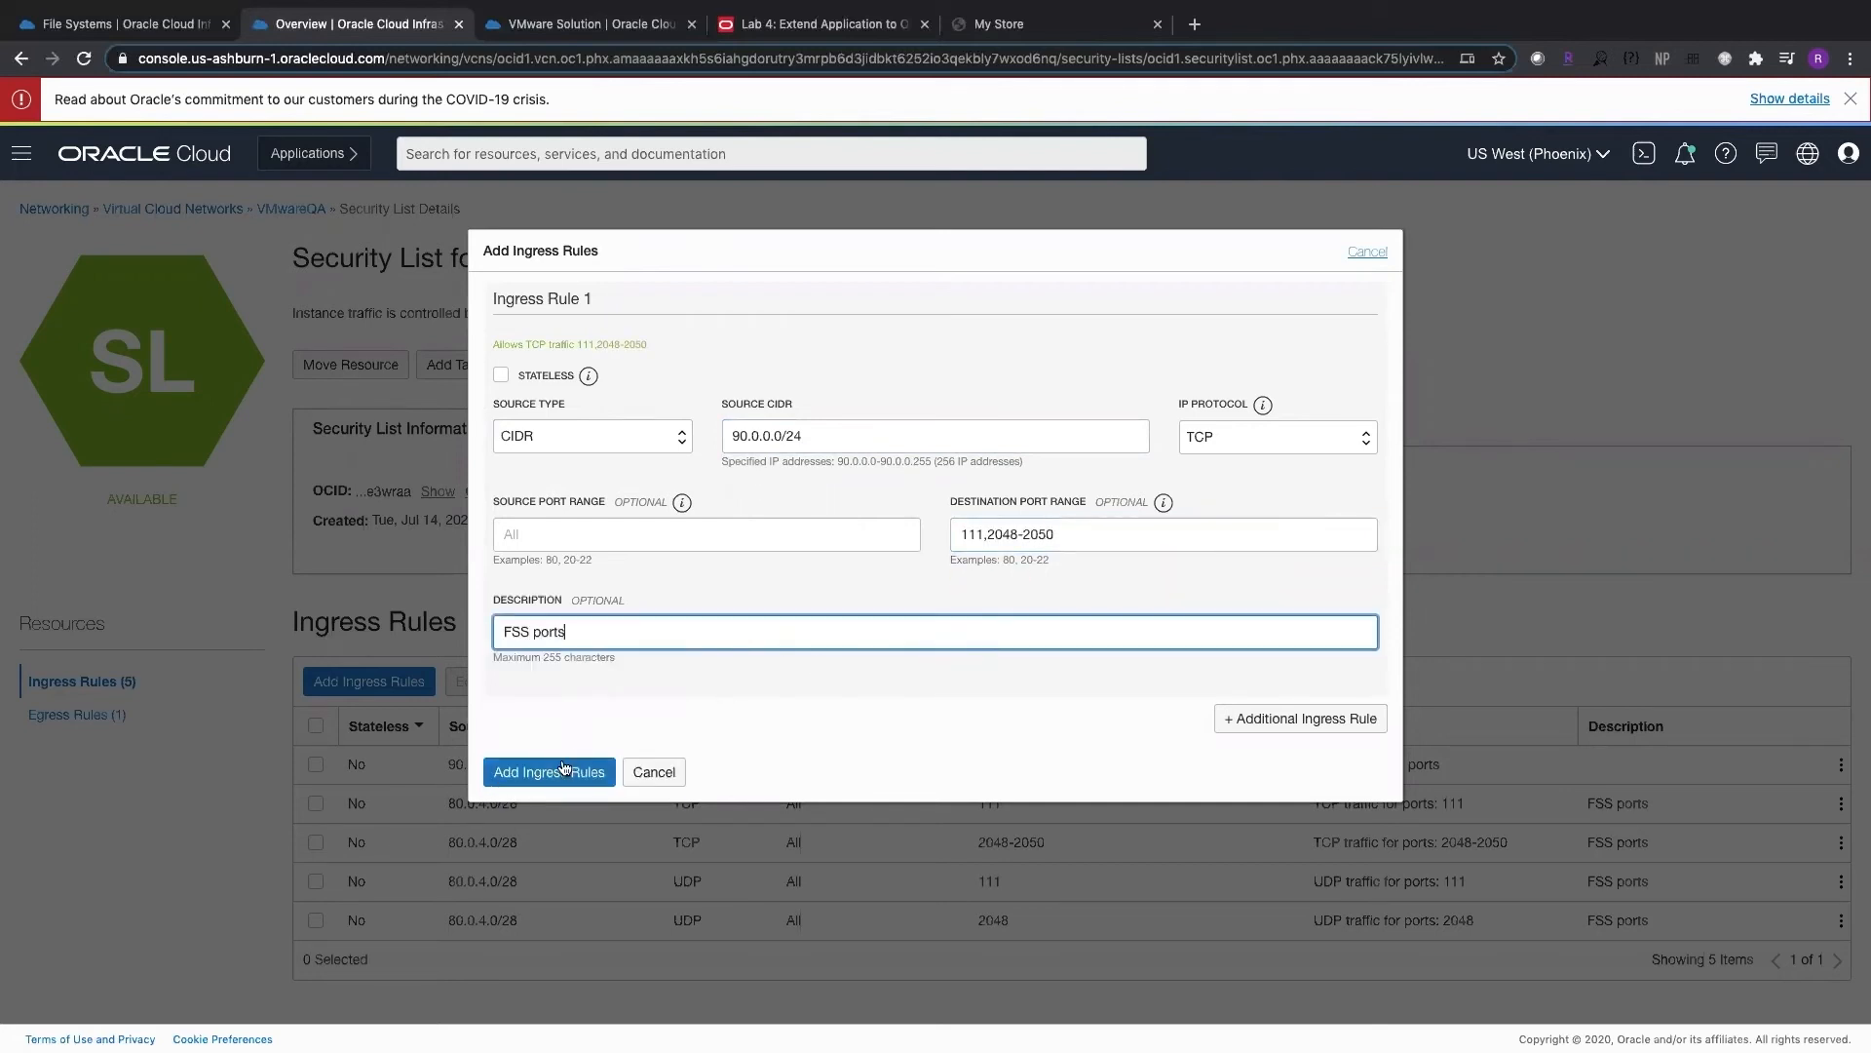
# Step: Add a second ingress rule with source CIDR 90.0.0.0/24, protocol UDP, destination ports 111,2048 and description "FSS ports", and save both rules
pyautogui.click(1241, 725)
pyautogui.click(1295, 856)
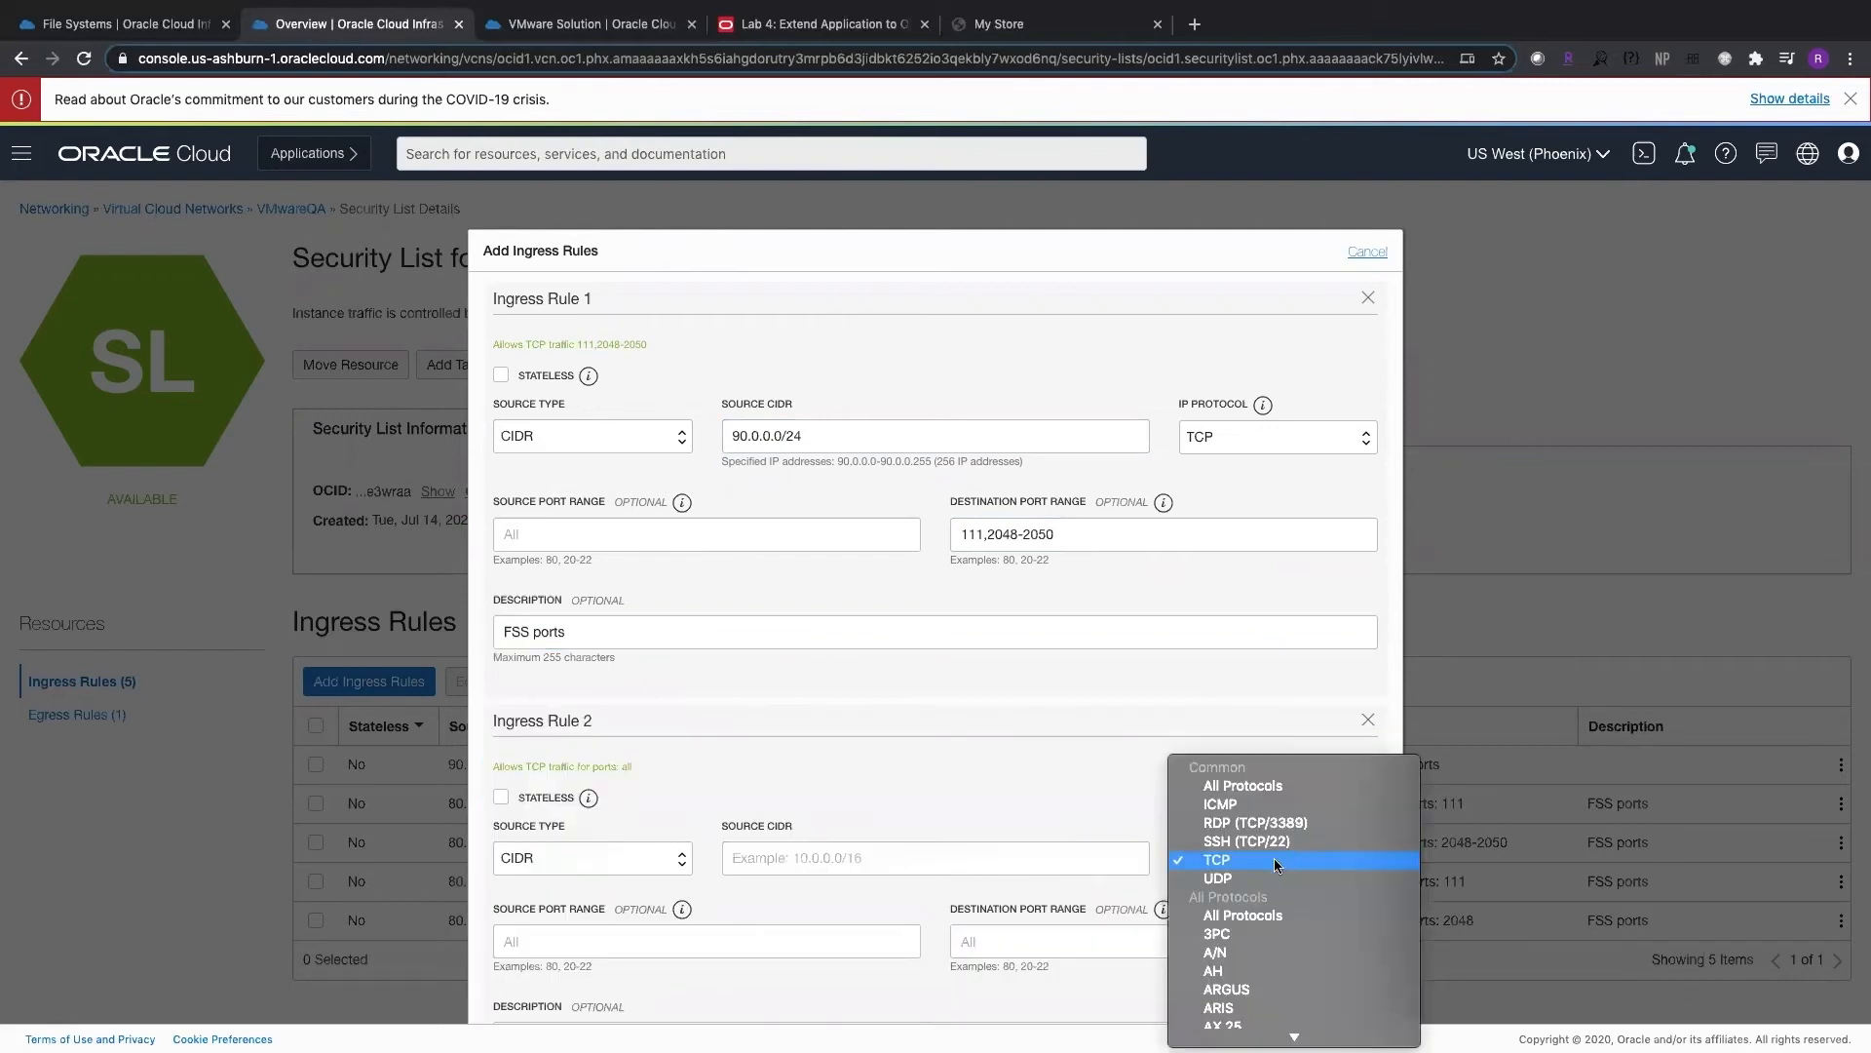
pyautogui.click(1257, 881)
pyautogui.click(1218, 941)
pyautogui.write('1')
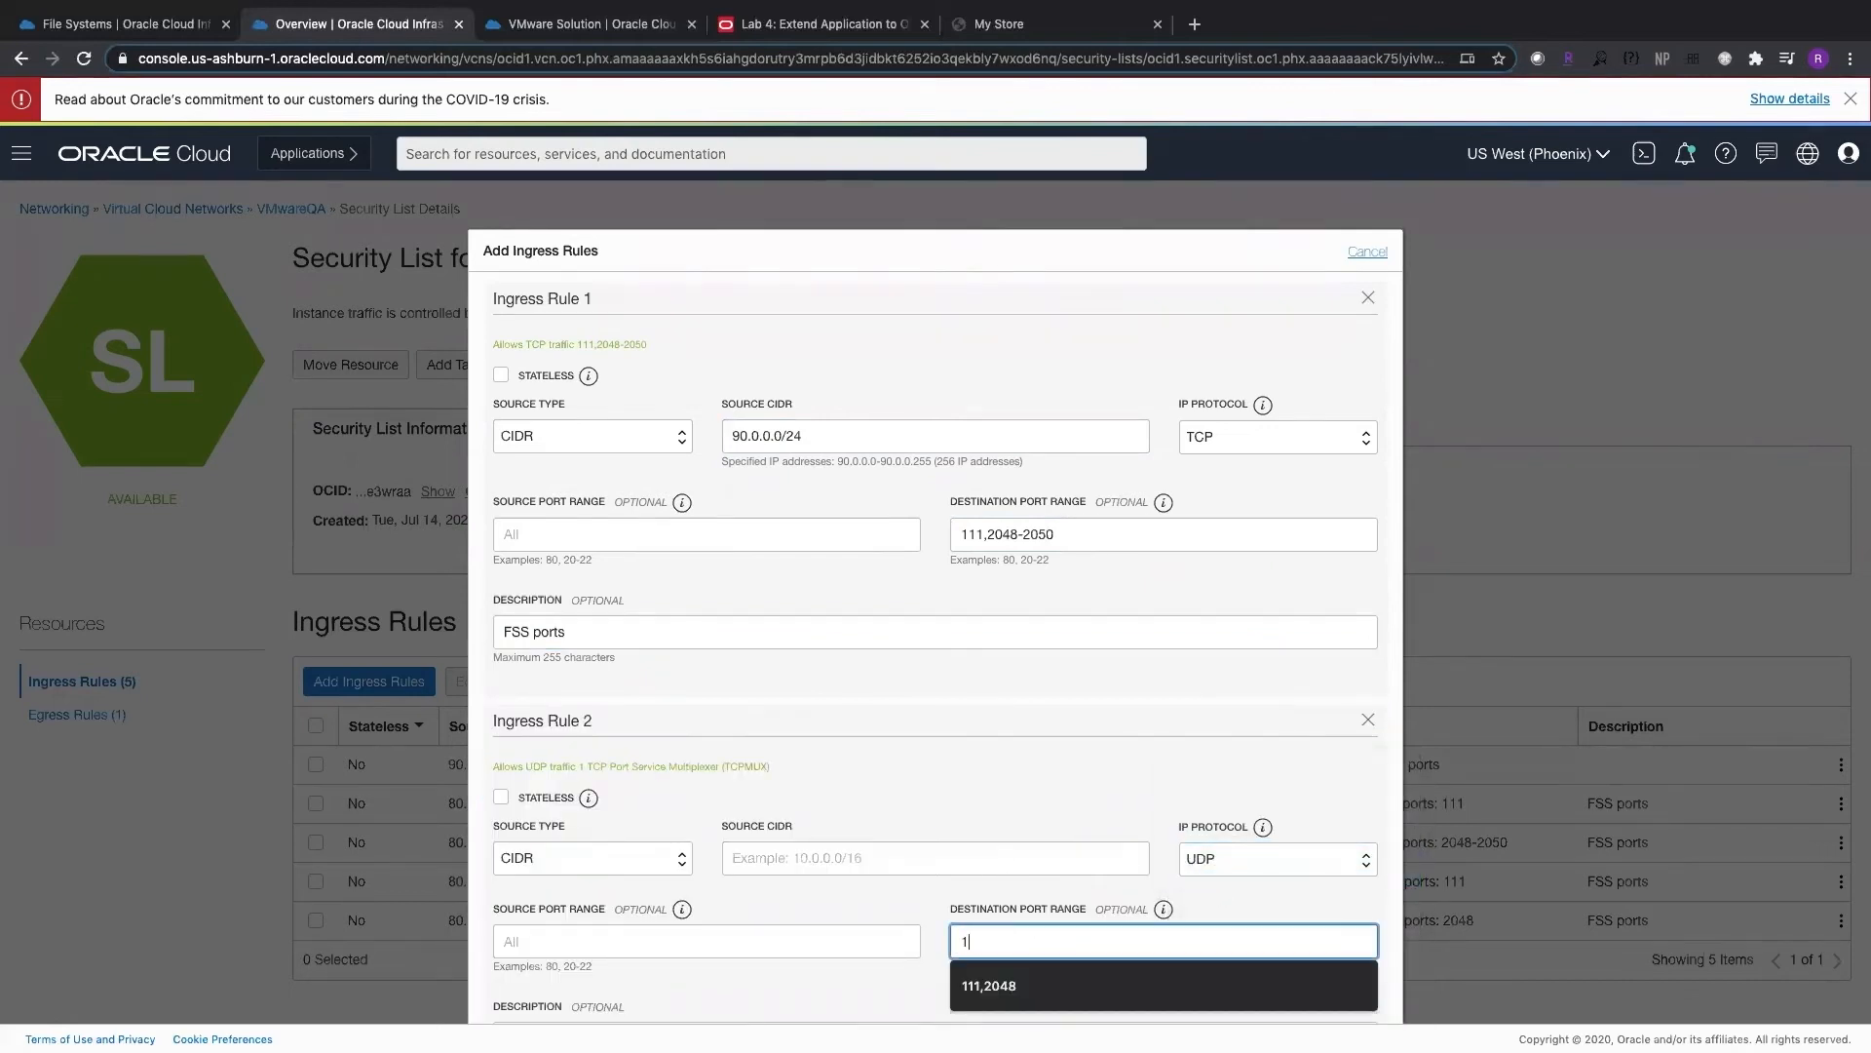
pyautogui.write('11,2048')
pyautogui.click(807, 858)
pyautogui.press('super+v')
pyautogui.scroll(-2, 757, 886)
pyautogui.click(679, 811)
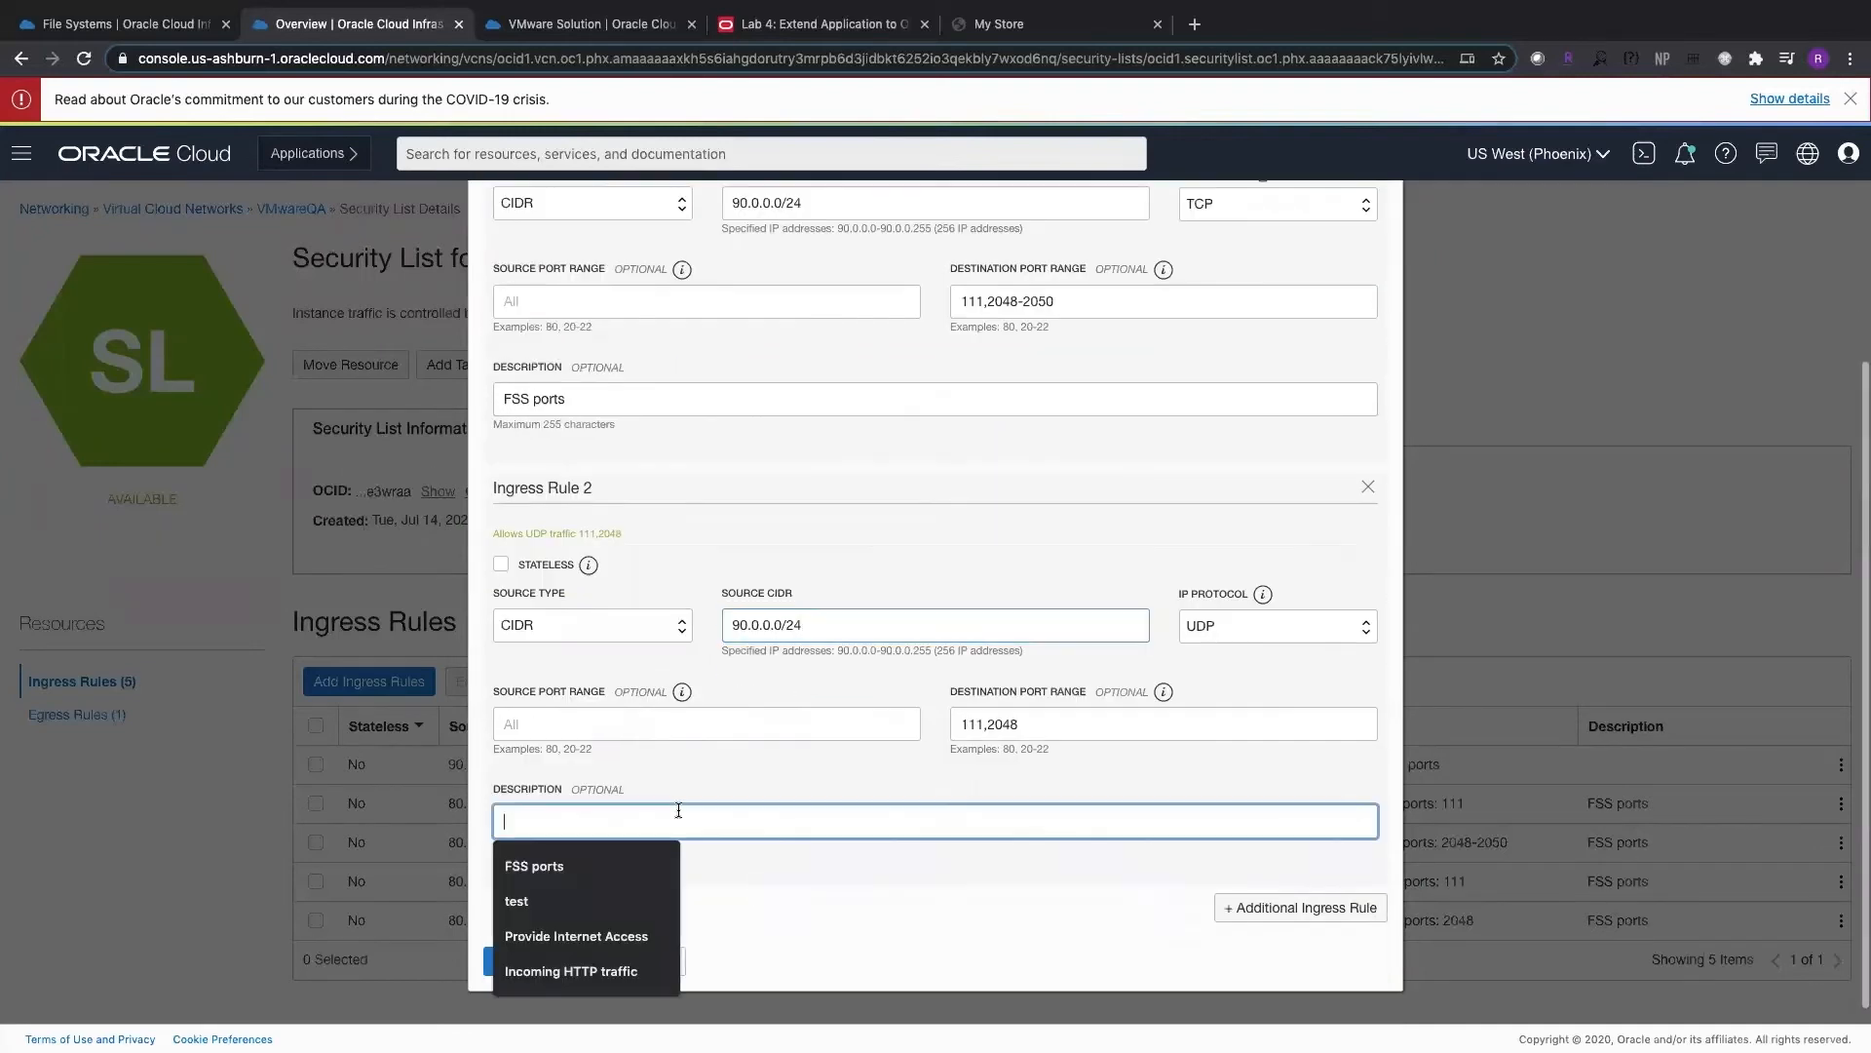
pyautogui.write('FSS')
pyautogui.click(600, 863)
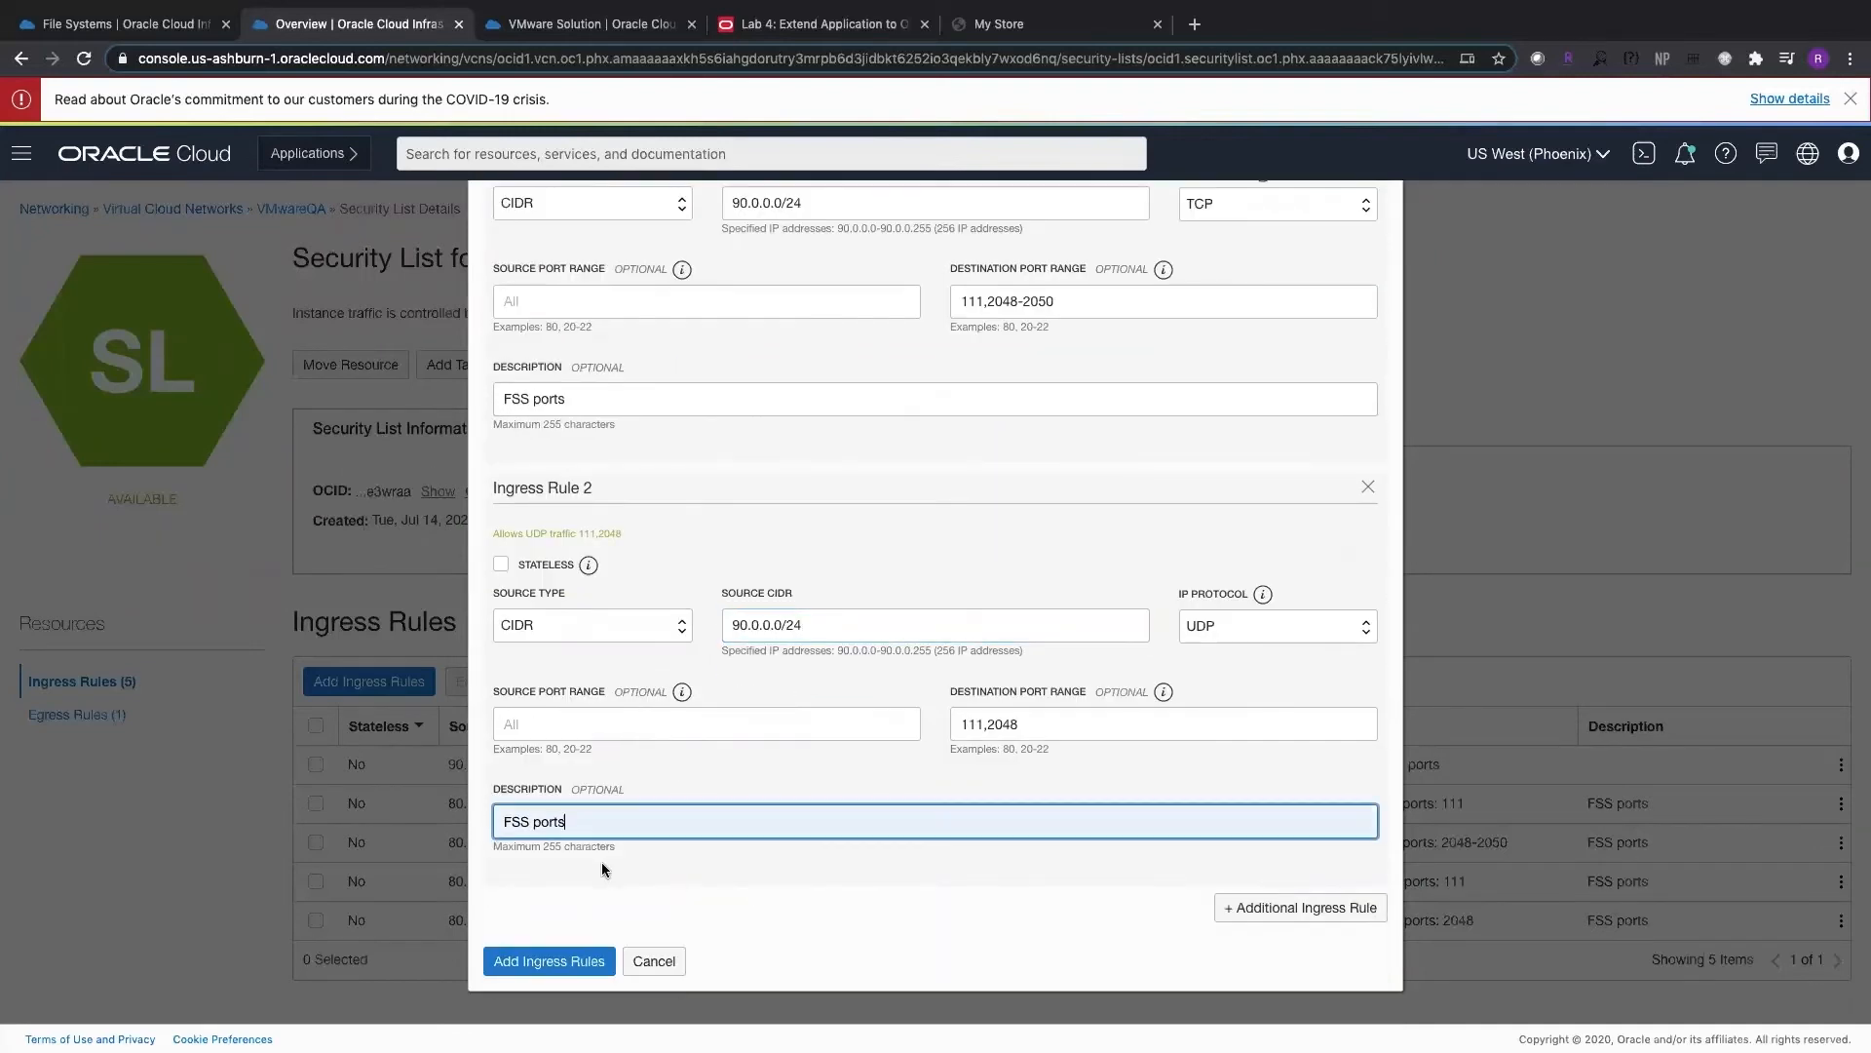
pyautogui.click(549, 961)
pyautogui.scroll(-2, 523, 969)
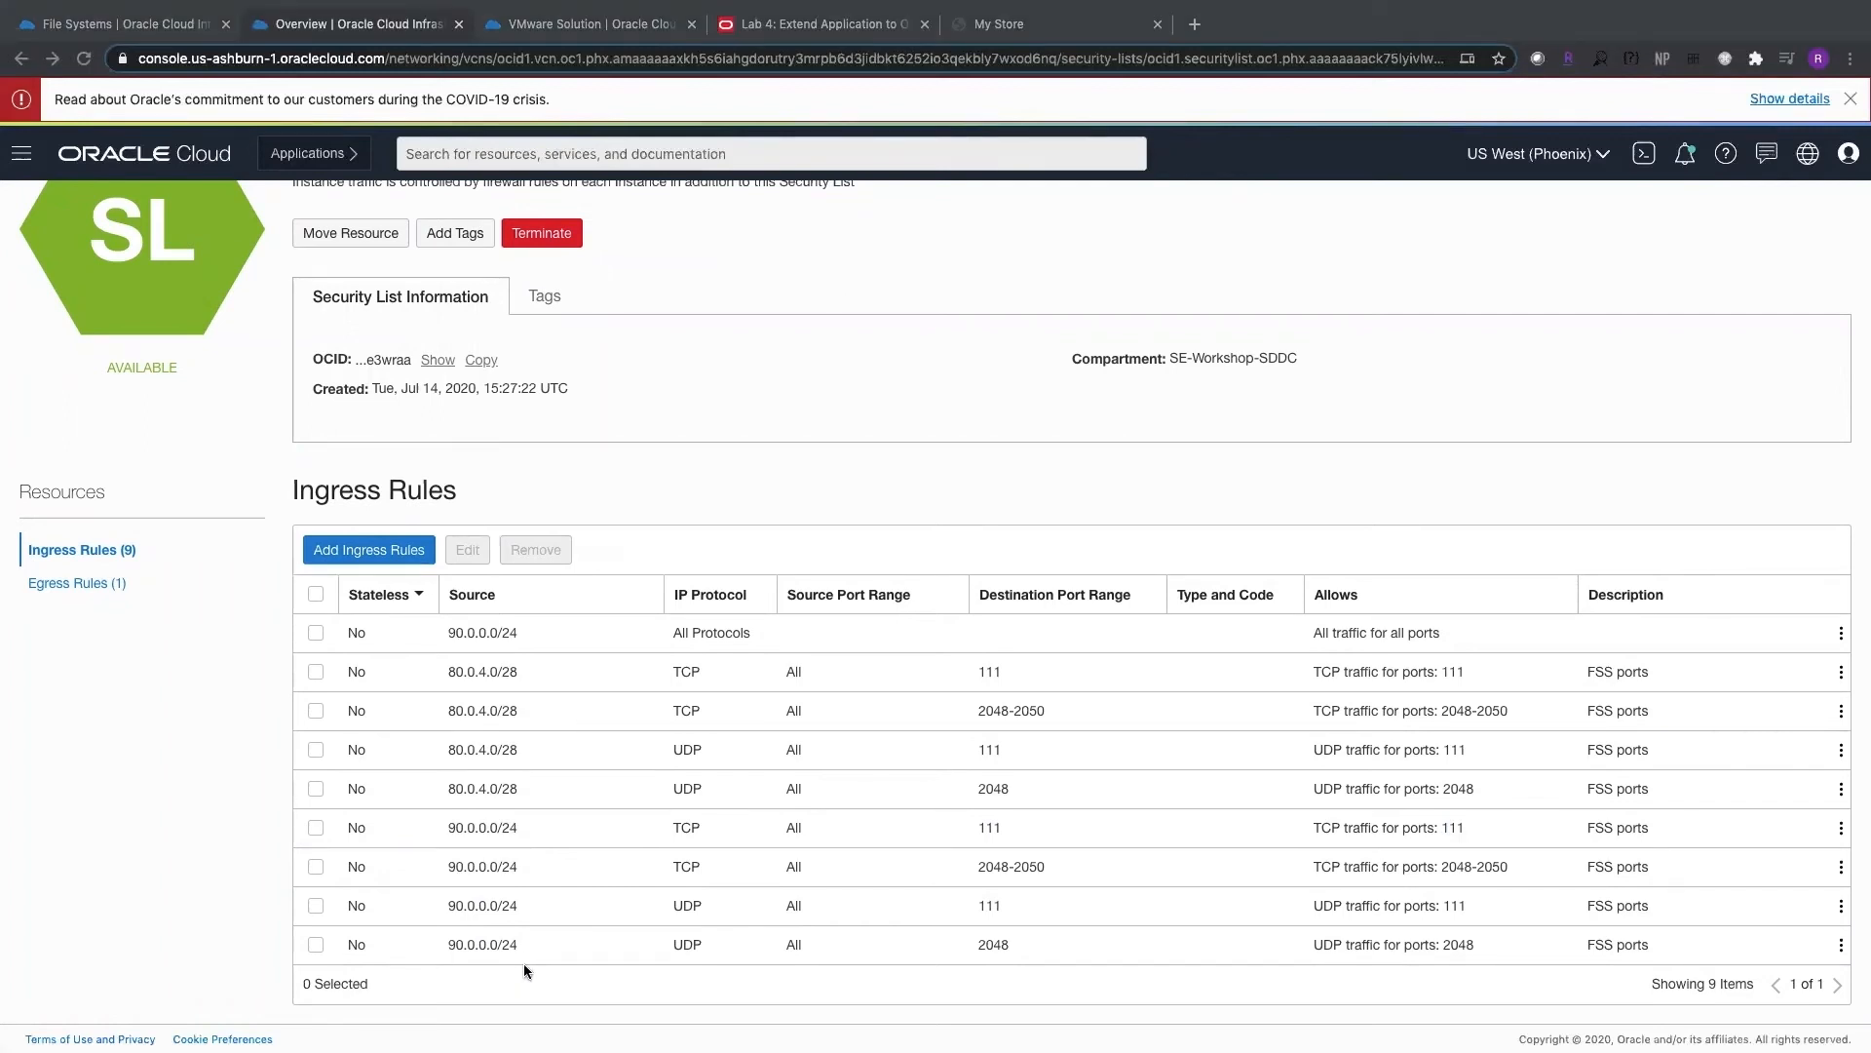
# Step: Return to the LabFSS file system page and set the image for the mount commands to Ubuntu
pyautogui.click(86, 25)
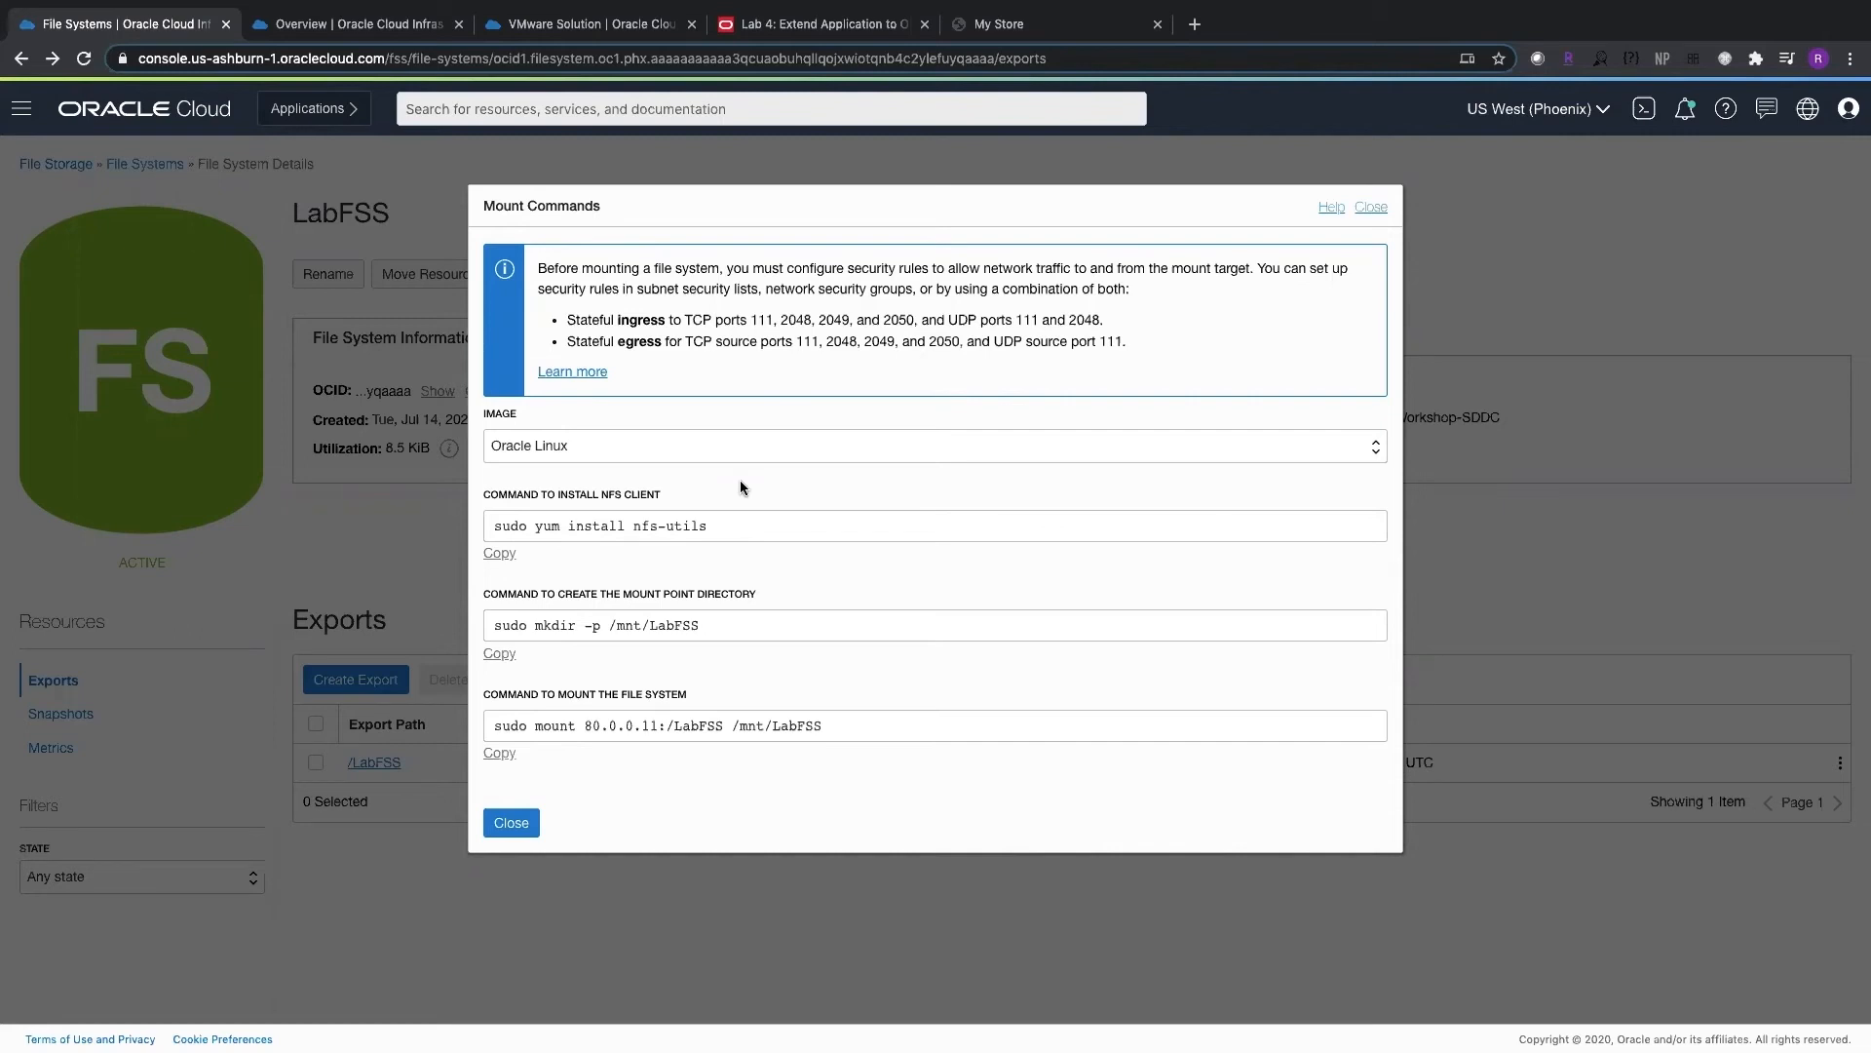
pyautogui.click(716, 445)
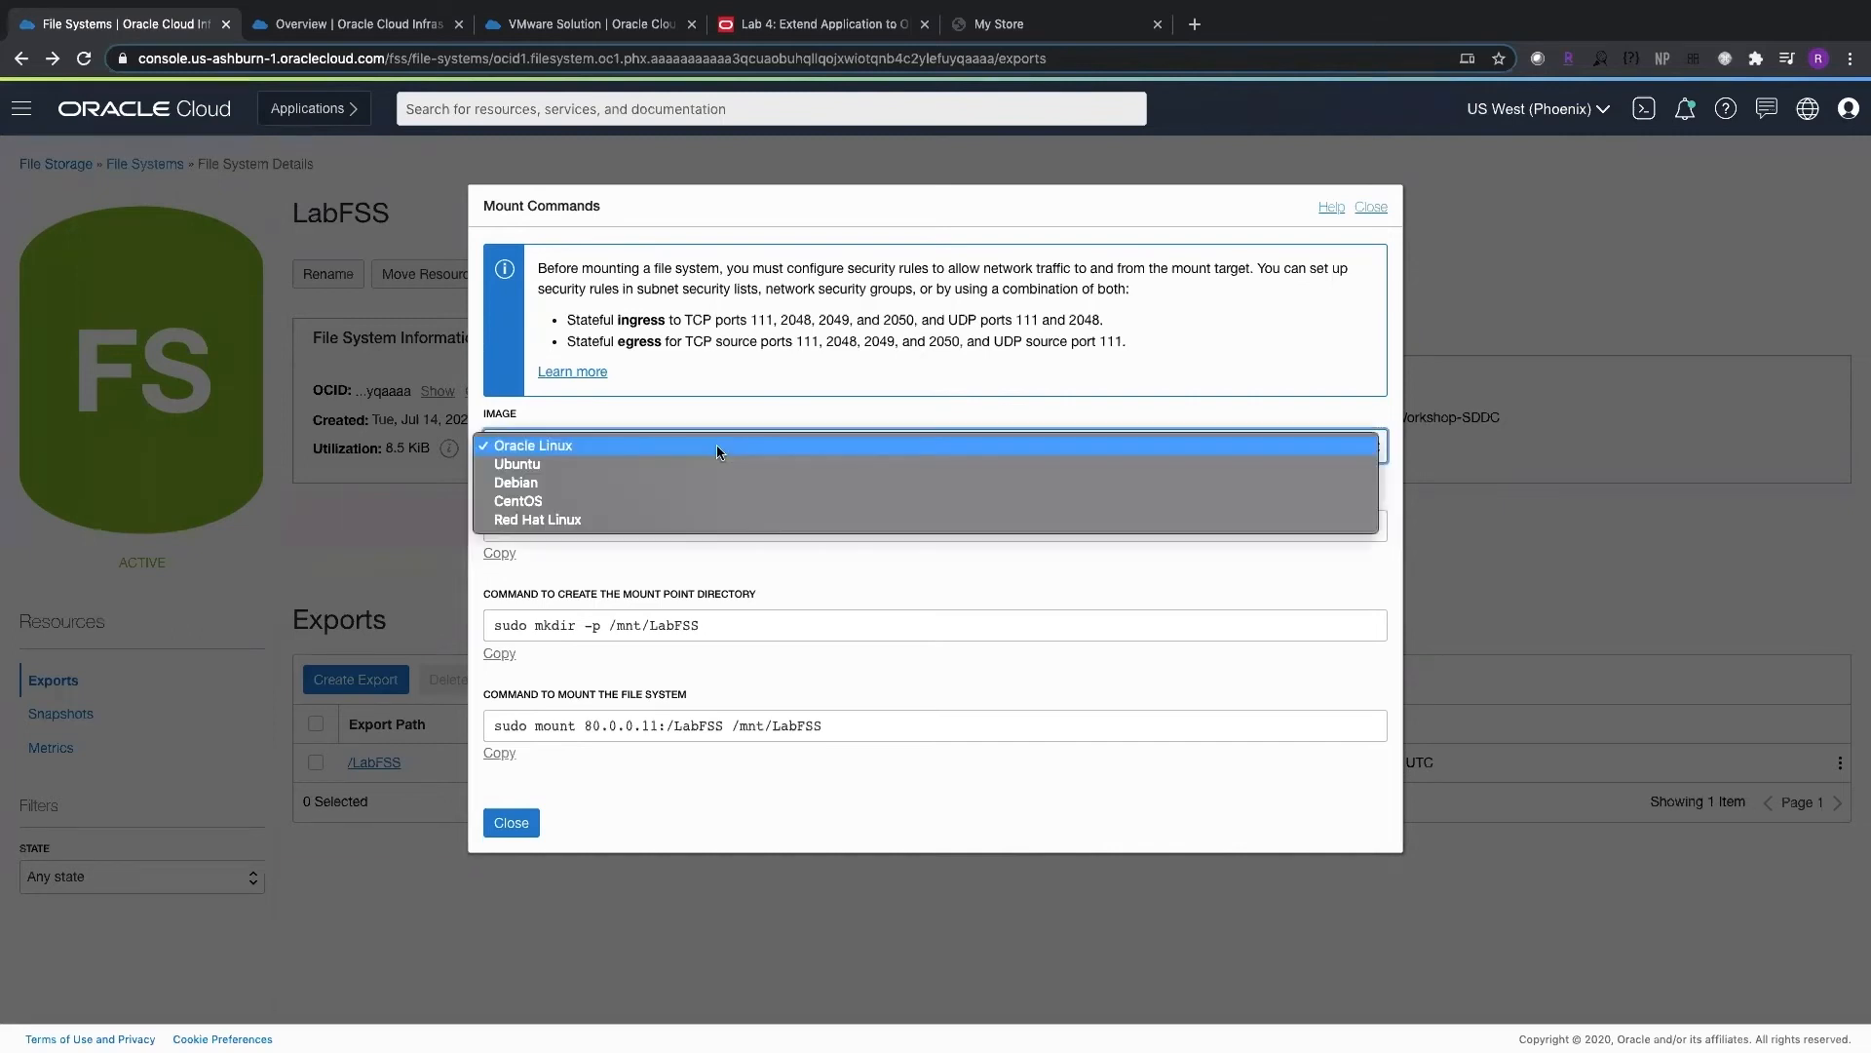
pyautogui.click(640, 469)
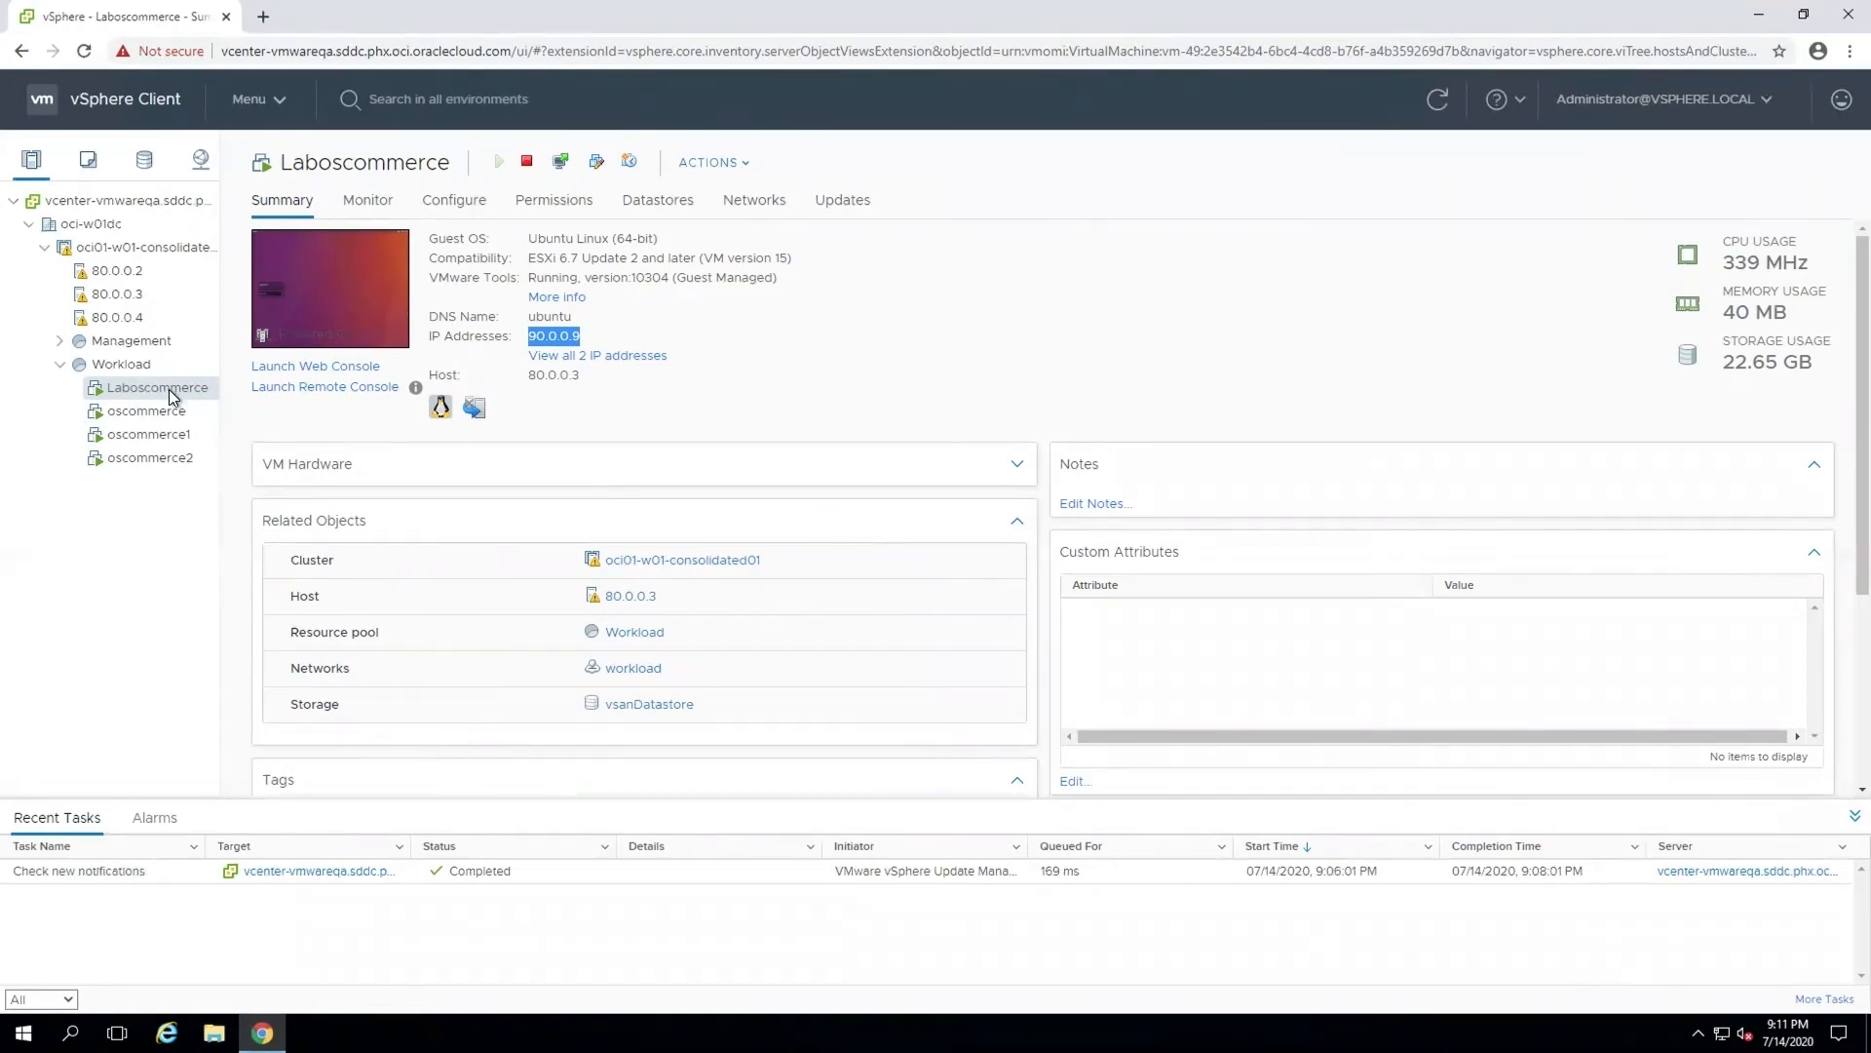
# Step: In the vSphere Client, launch the web console of the Laboscommerce VM and log in to Ubuntu with the account password
pyautogui.click(302, 366)
pyautogui.click(1159, 635)
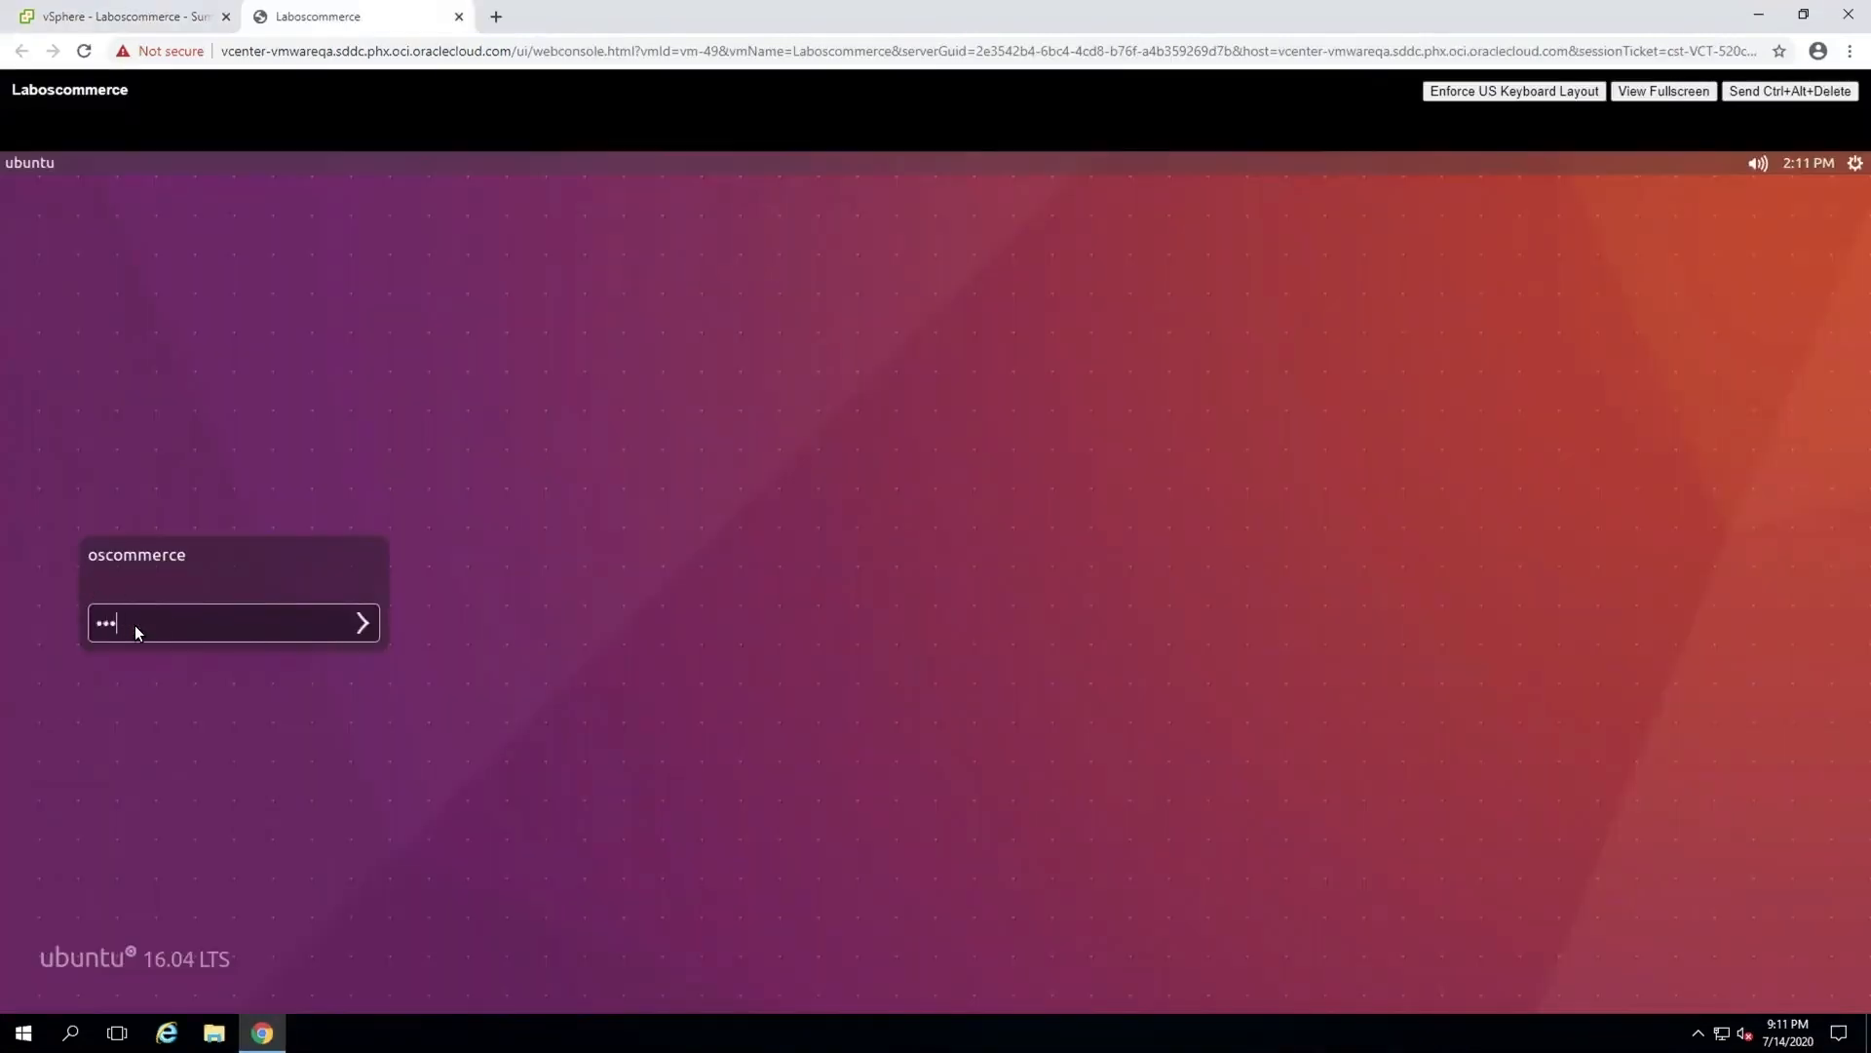
pyautogui.write('*****')
pyautogui.press('Return')
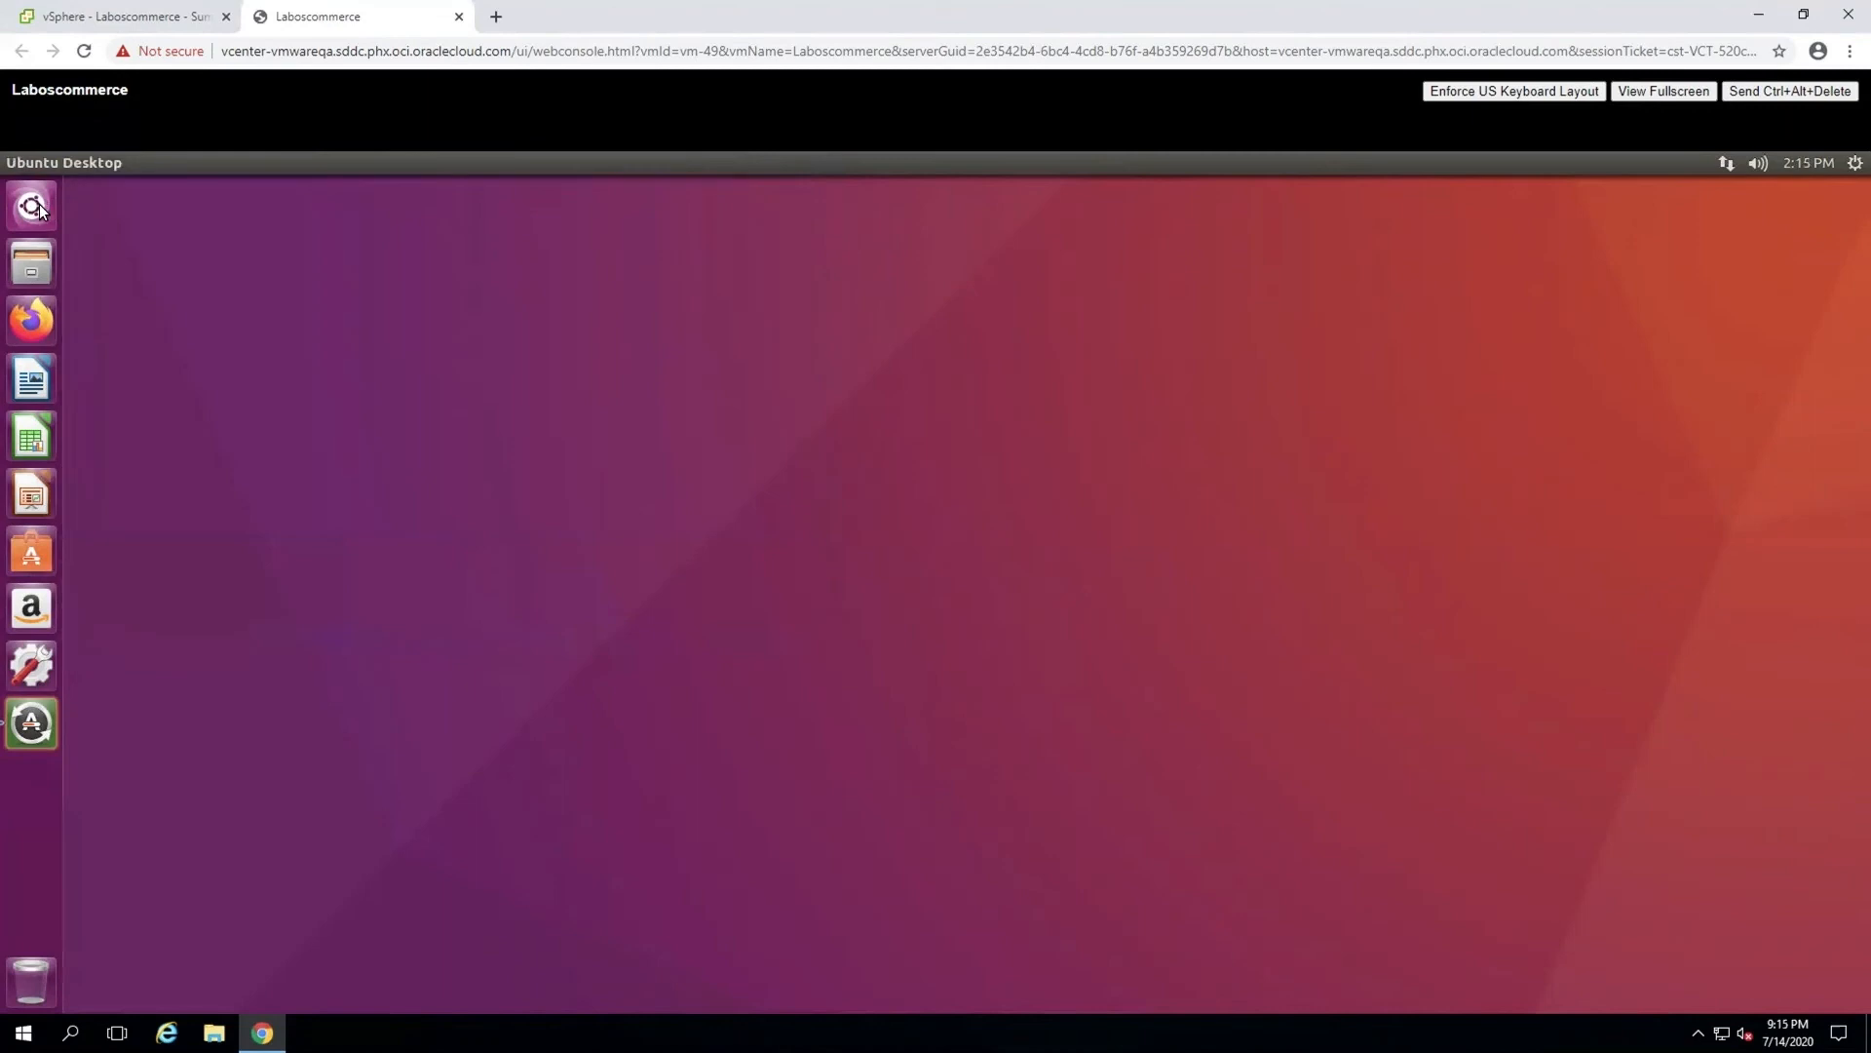
# Step: Open a terminal and run sudo apt-get install nfs-common, entering the sudo password
pyautogui.click(35, 206)
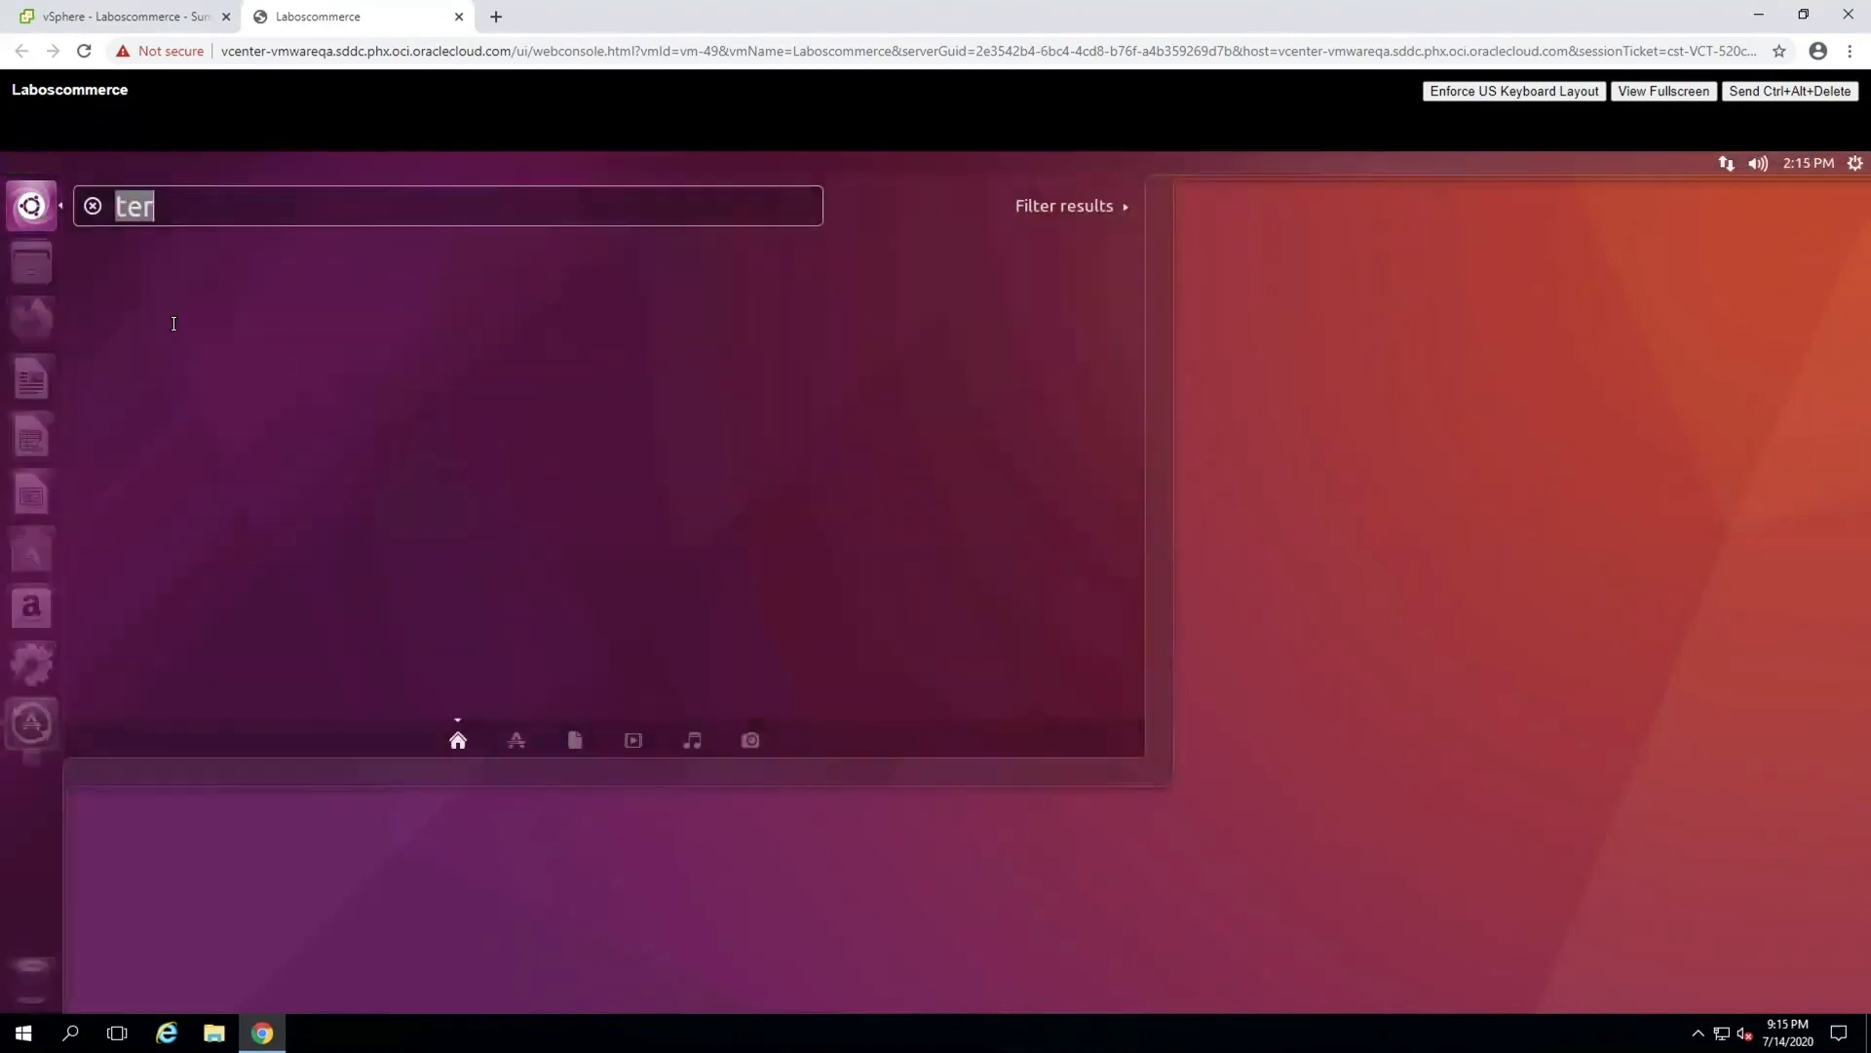
pyautogui.press('Return')
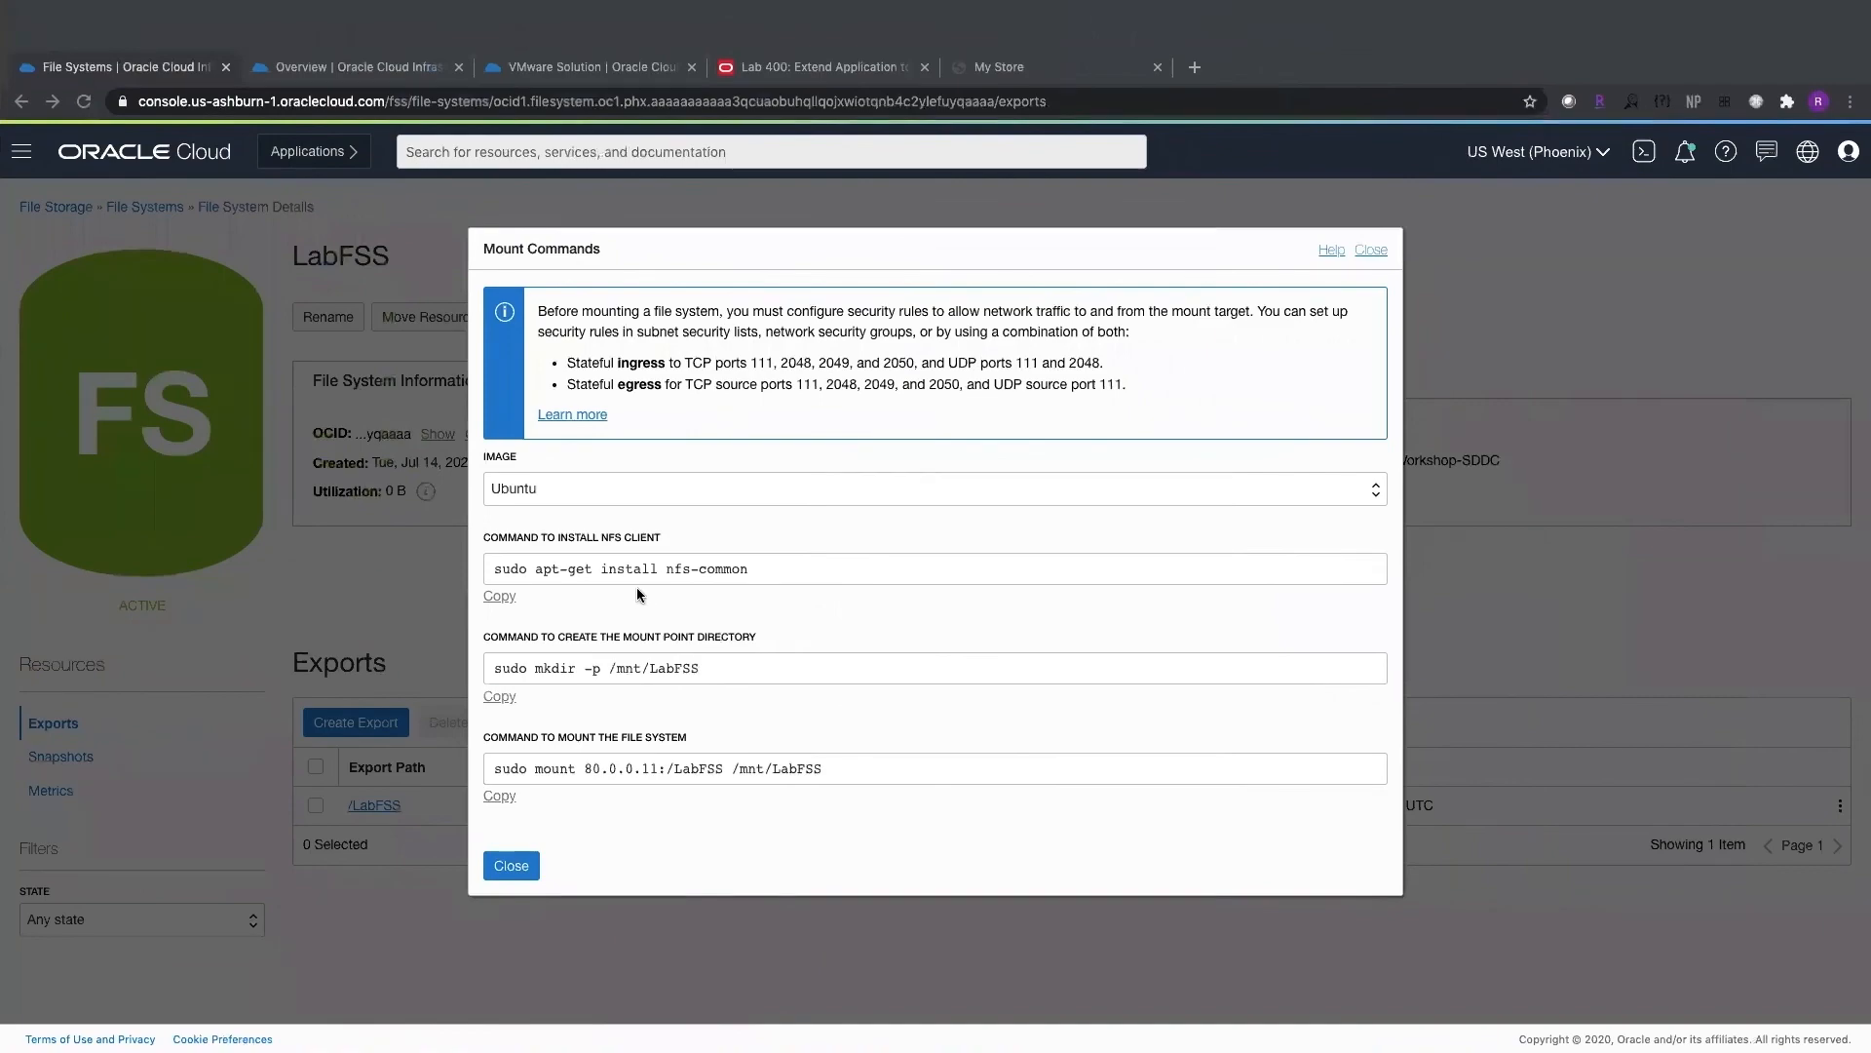
pyautogui.write('sudo apt-get install n')
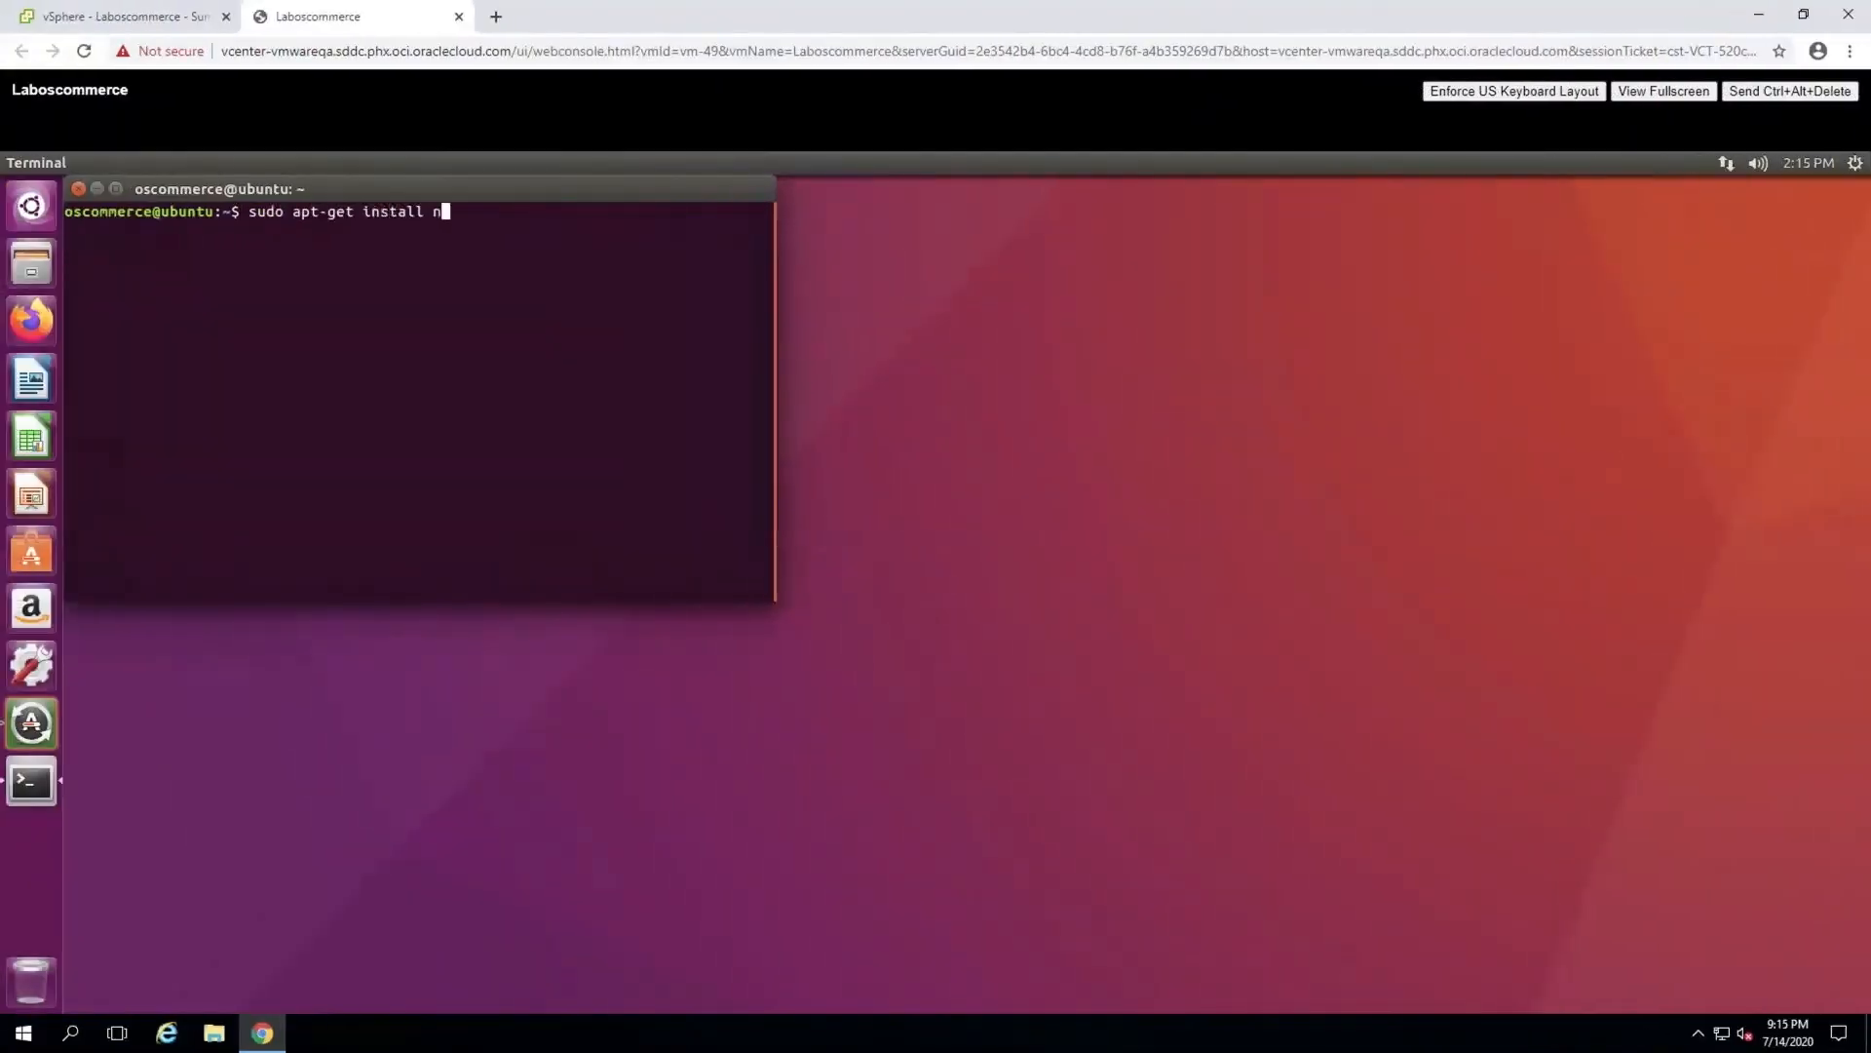
pyautogui.write('fs-common')
pyautogui.press('Return')
pyautogui.press('Return')
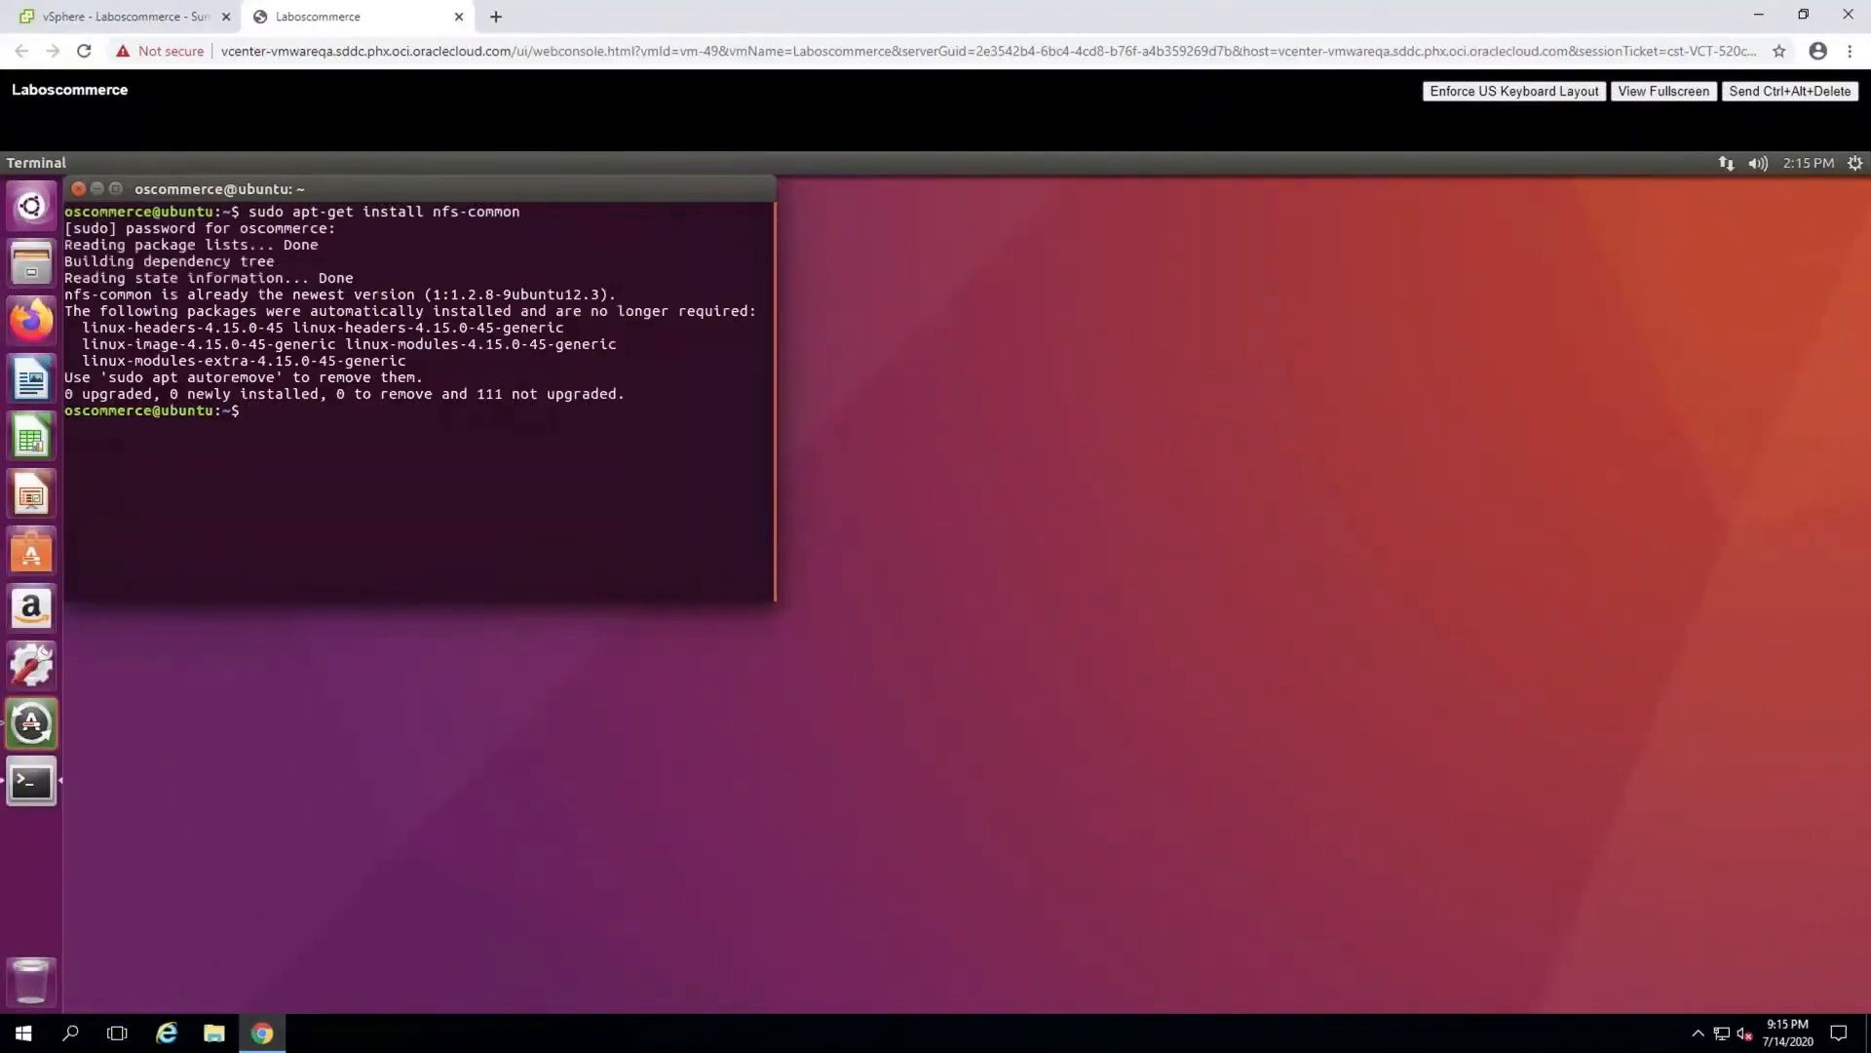
# Step: Create the mount point directory with sudo mkdir -p /mnt/LabFSS, following the mount commands in the Oracle Cloud console
pyautogui.press('Return')
pyautogui.press('Return')
pyautogui.hotkey('ctrl', 'Right')
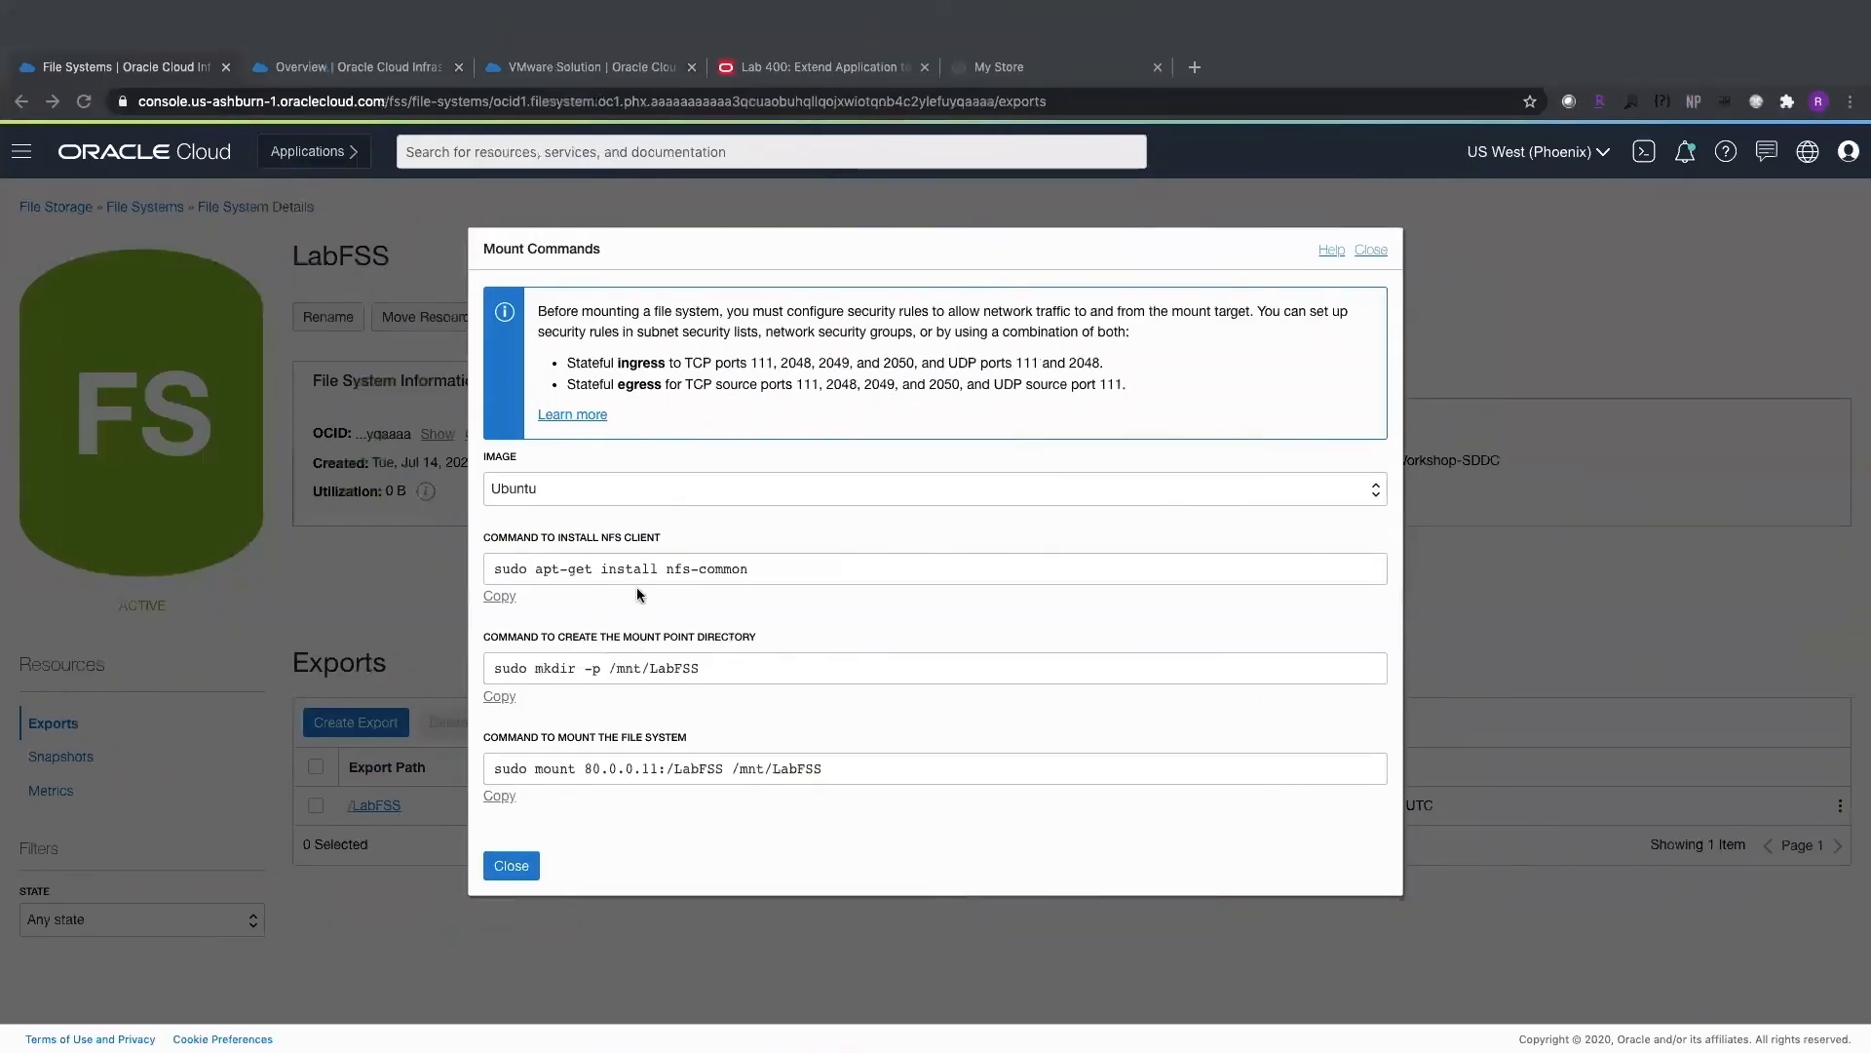
pyautogui.hotkey('ctrl', 'Left')
pyautogui.write('sudo ')
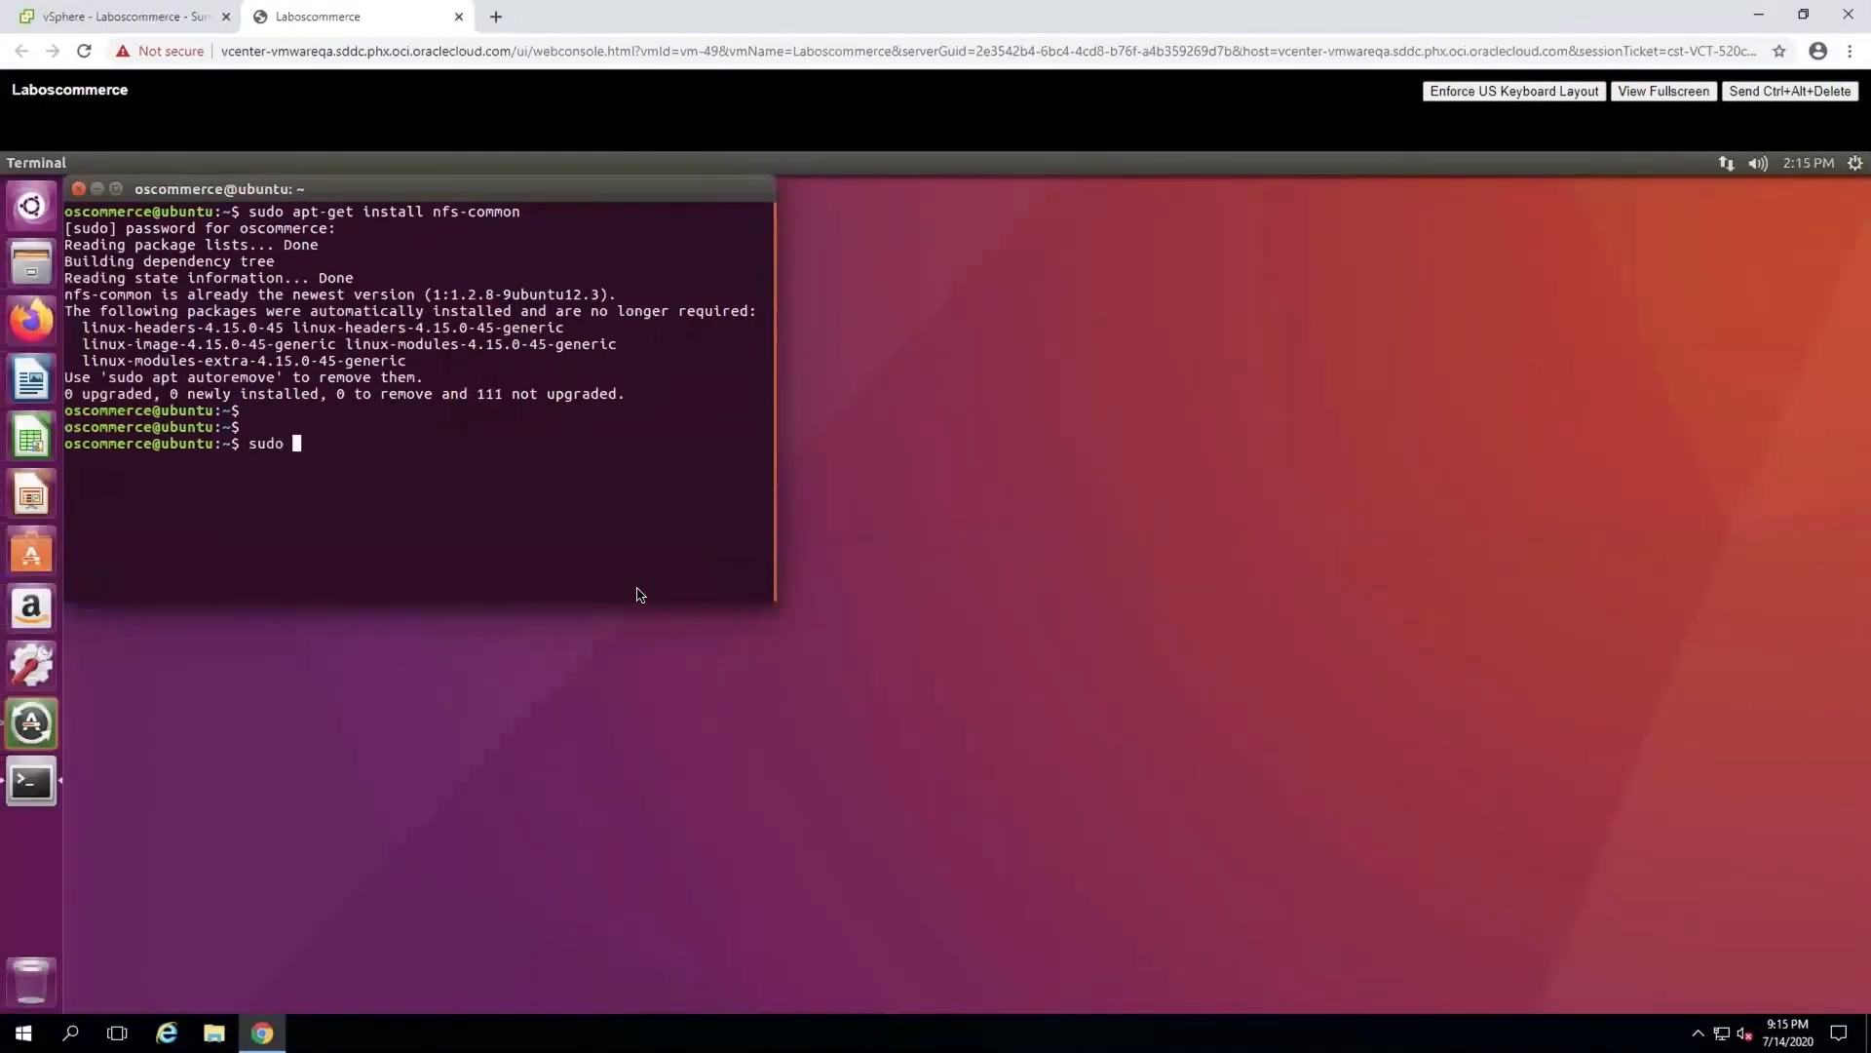
pyautogui.write('mkdir -p /mnt/LabFSS')
pyautogui.press('Return')
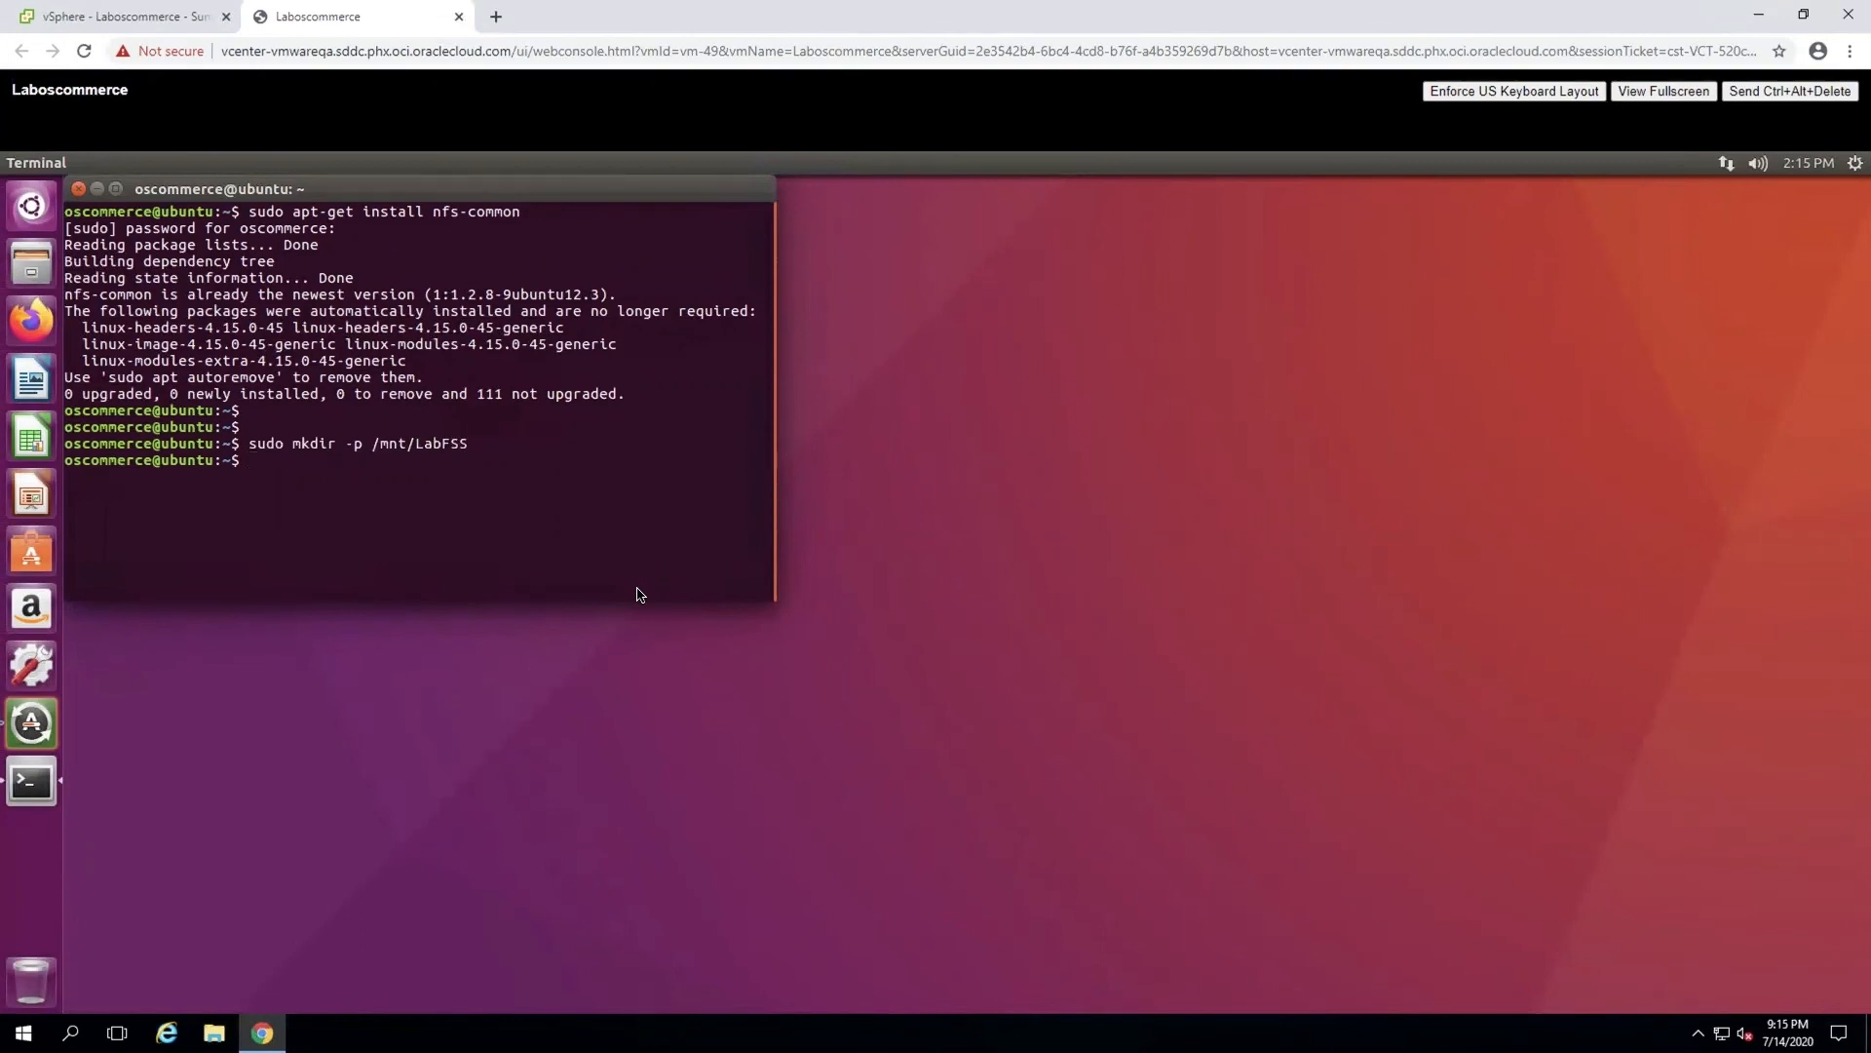
# Step: Mount the file system with sudo mount 80.0.0.11:/LabFSS /mnt/LabFSS
pyautogui.write('sudo mount 80.0.0.11:/LabFSS /mn')
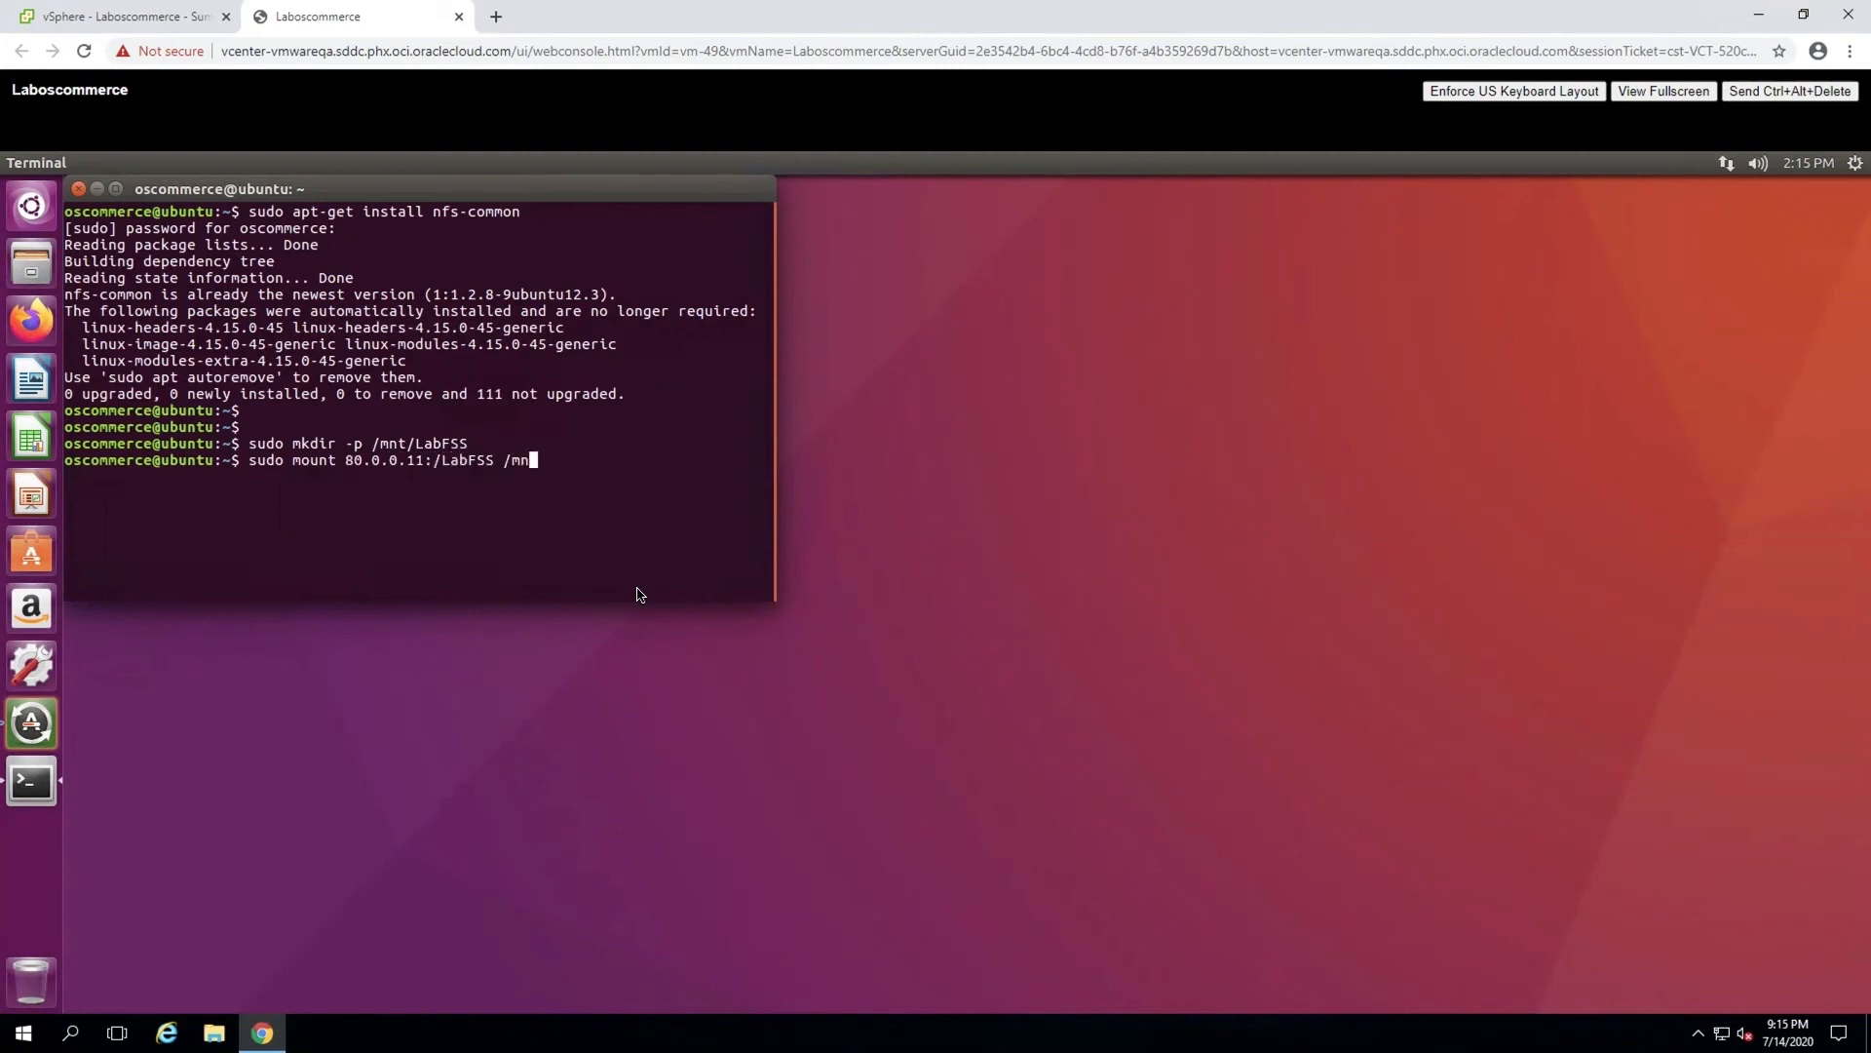
pyautogui.write('t/LabFSS')
pyautogui.press('Return')
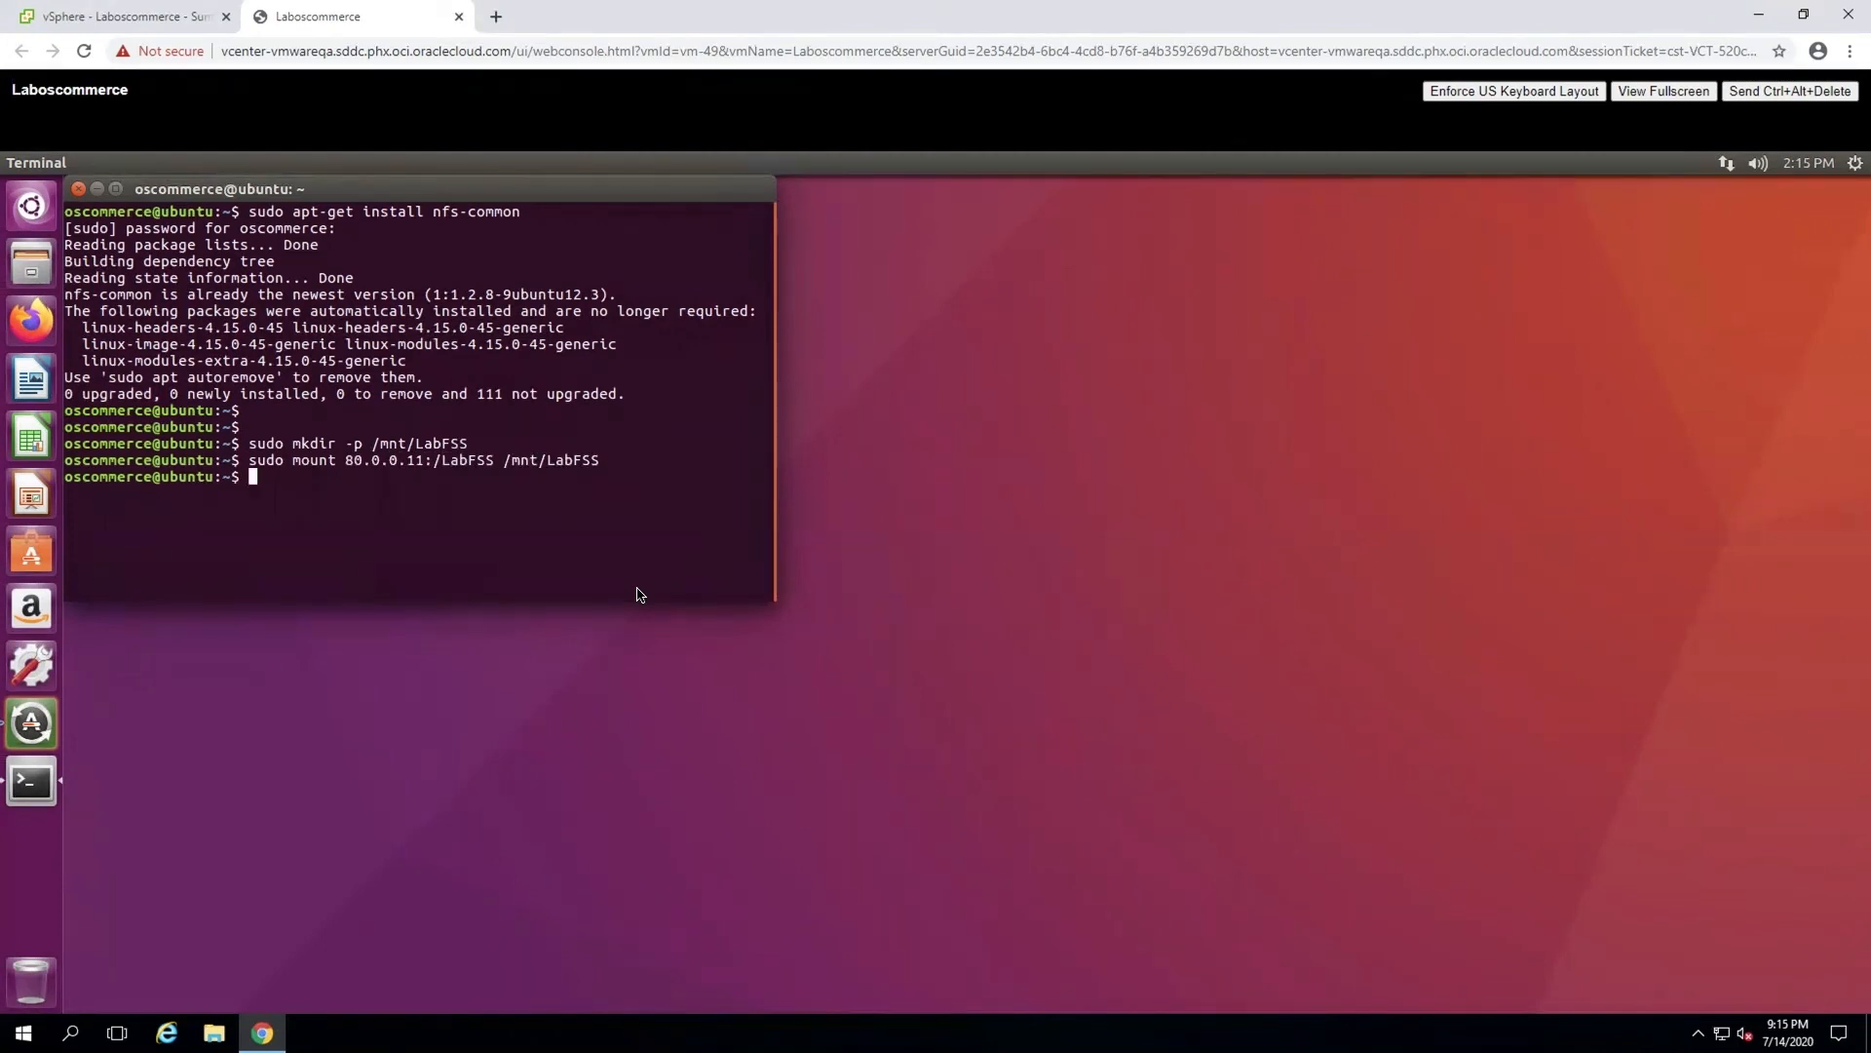
pyautogui.press('Return')
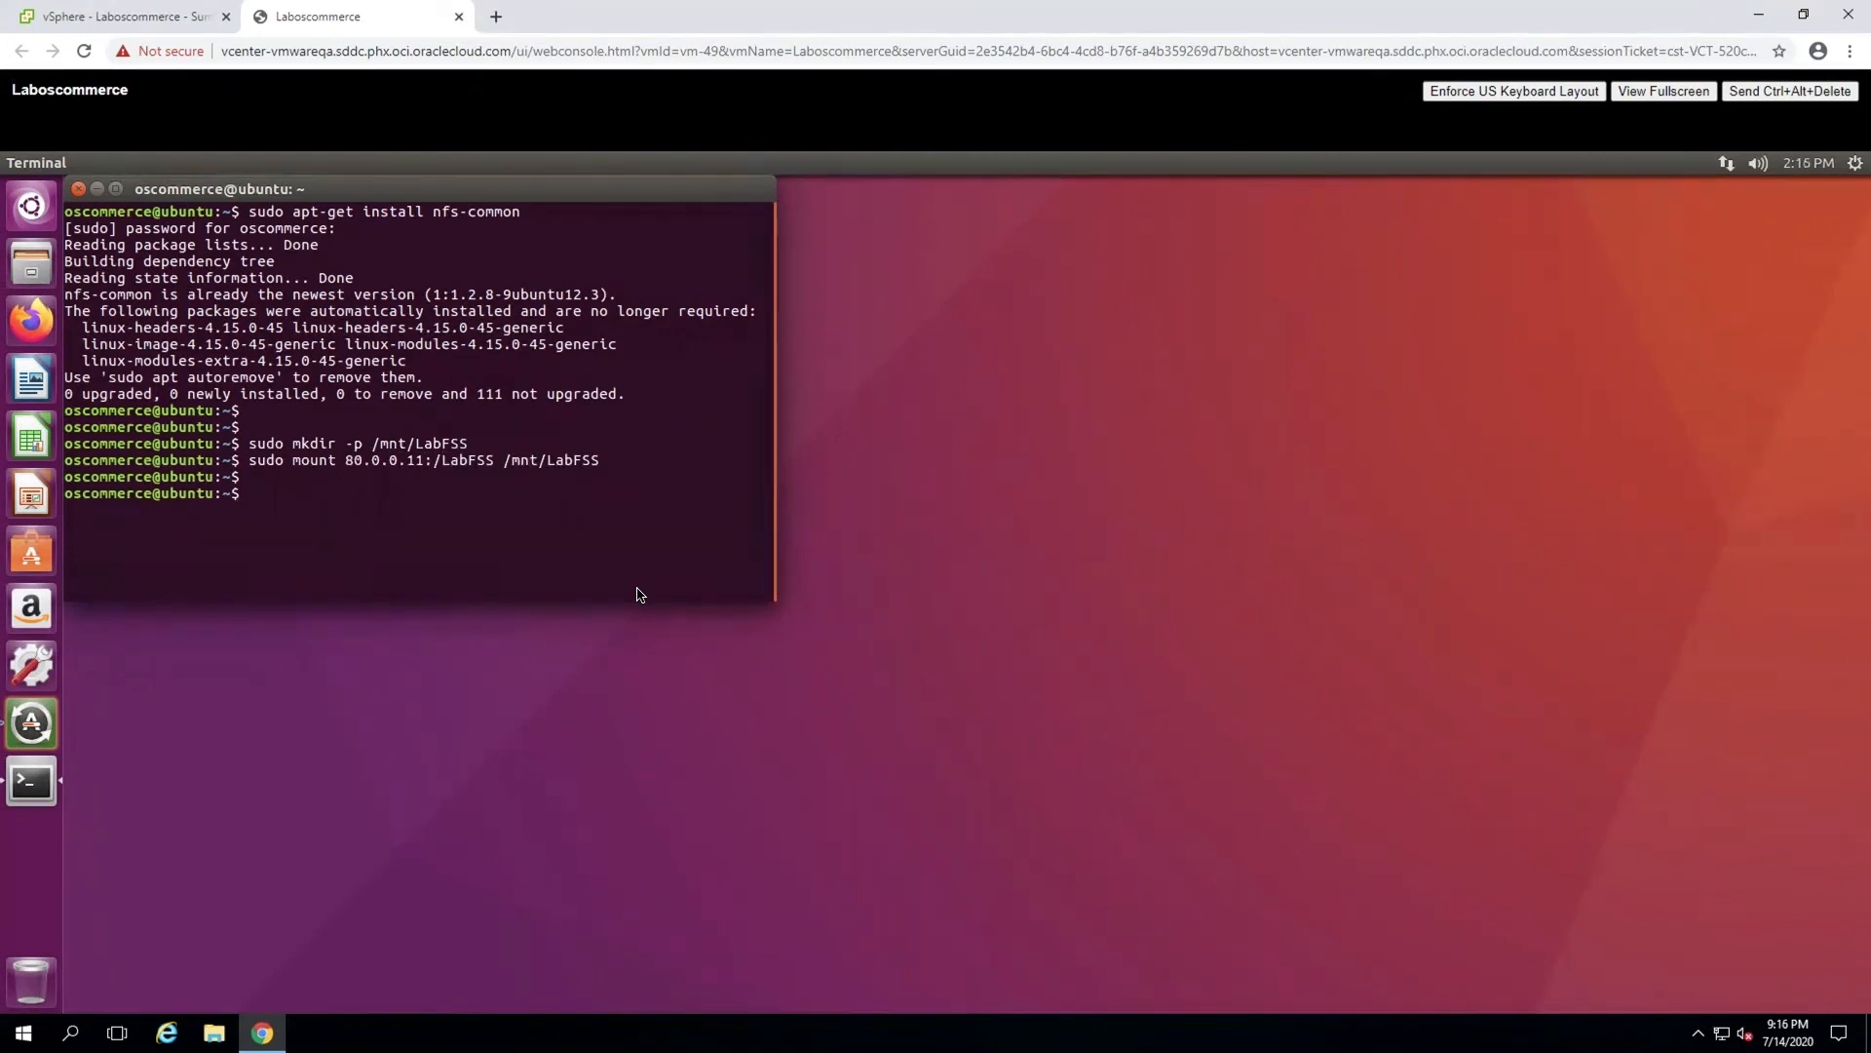
# Step: List the contents of /mnt/LabFSS from inside that directory and try to create a.txt there with touch
pyautogui.write('cd /mnt/')
pyautogui.press('Tab')
pyautogui.press('Return')
pyautogui.write('ls')
pyautogui.press('Return')
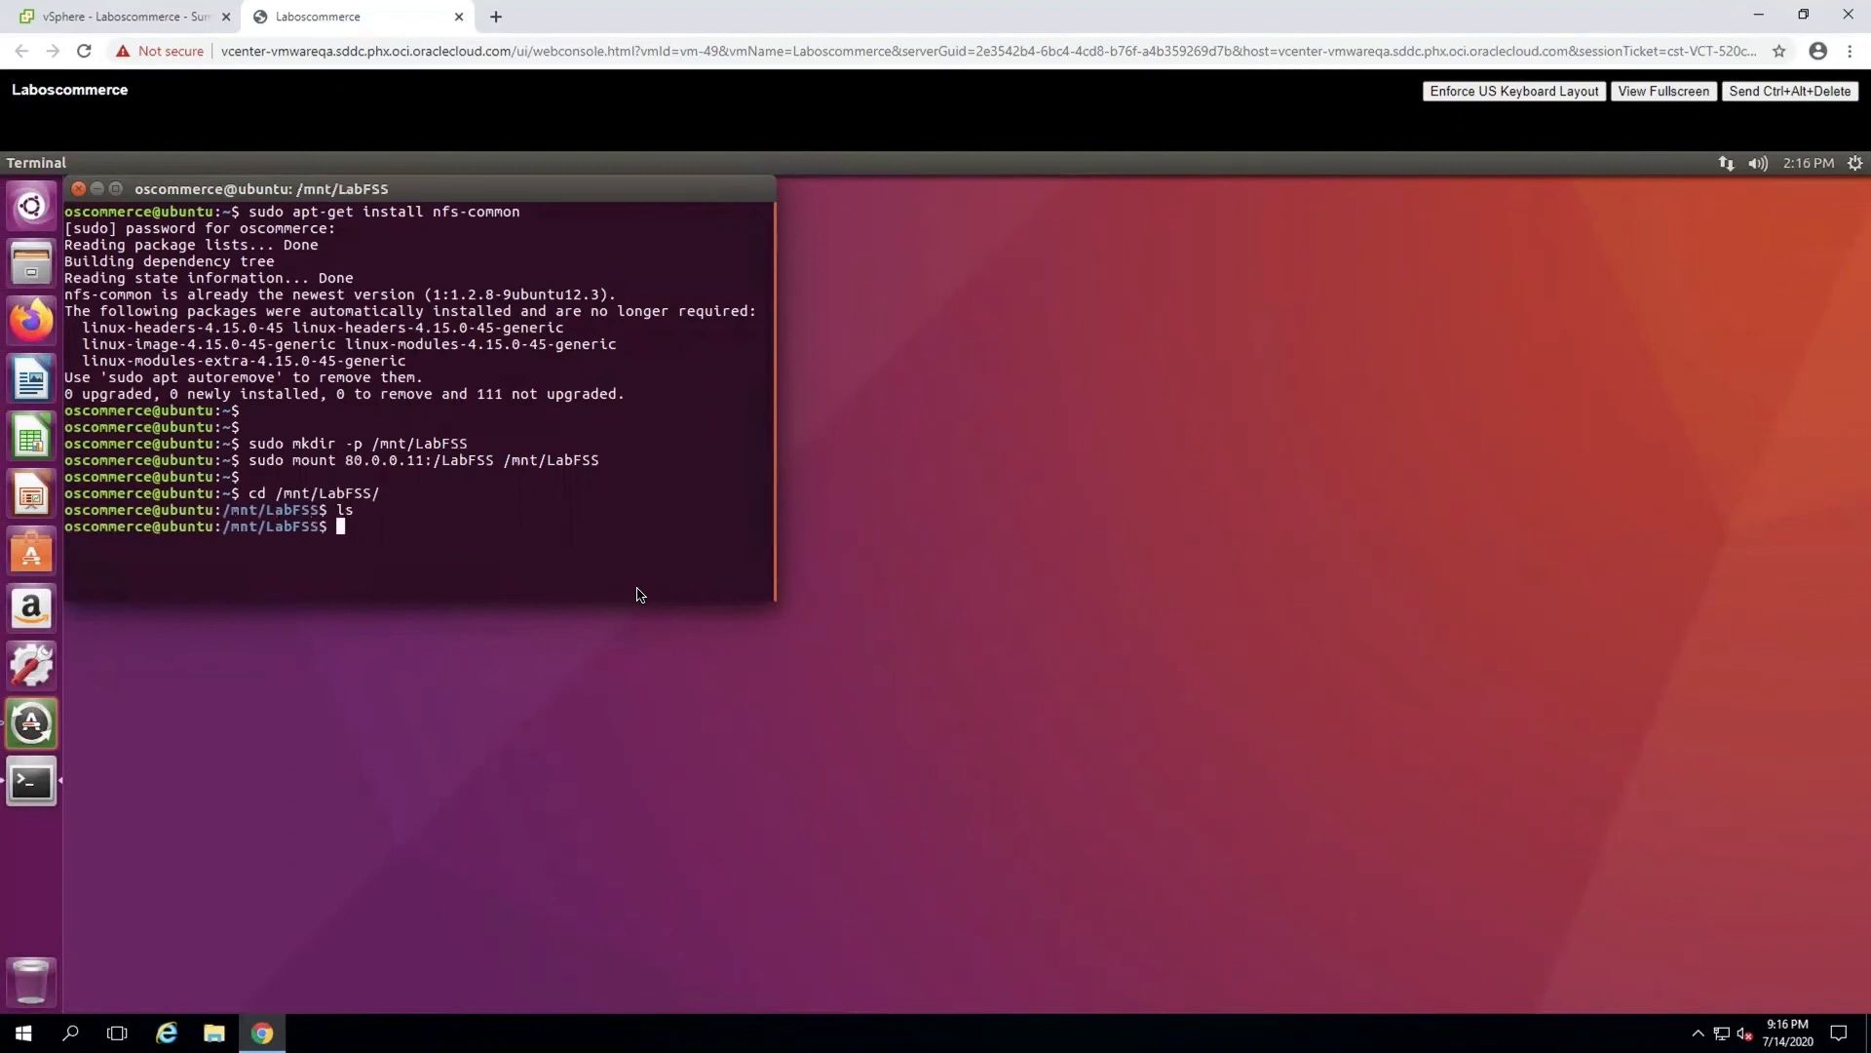
pyautogui.write('touch a.txt')
pyautogui.press('Return')
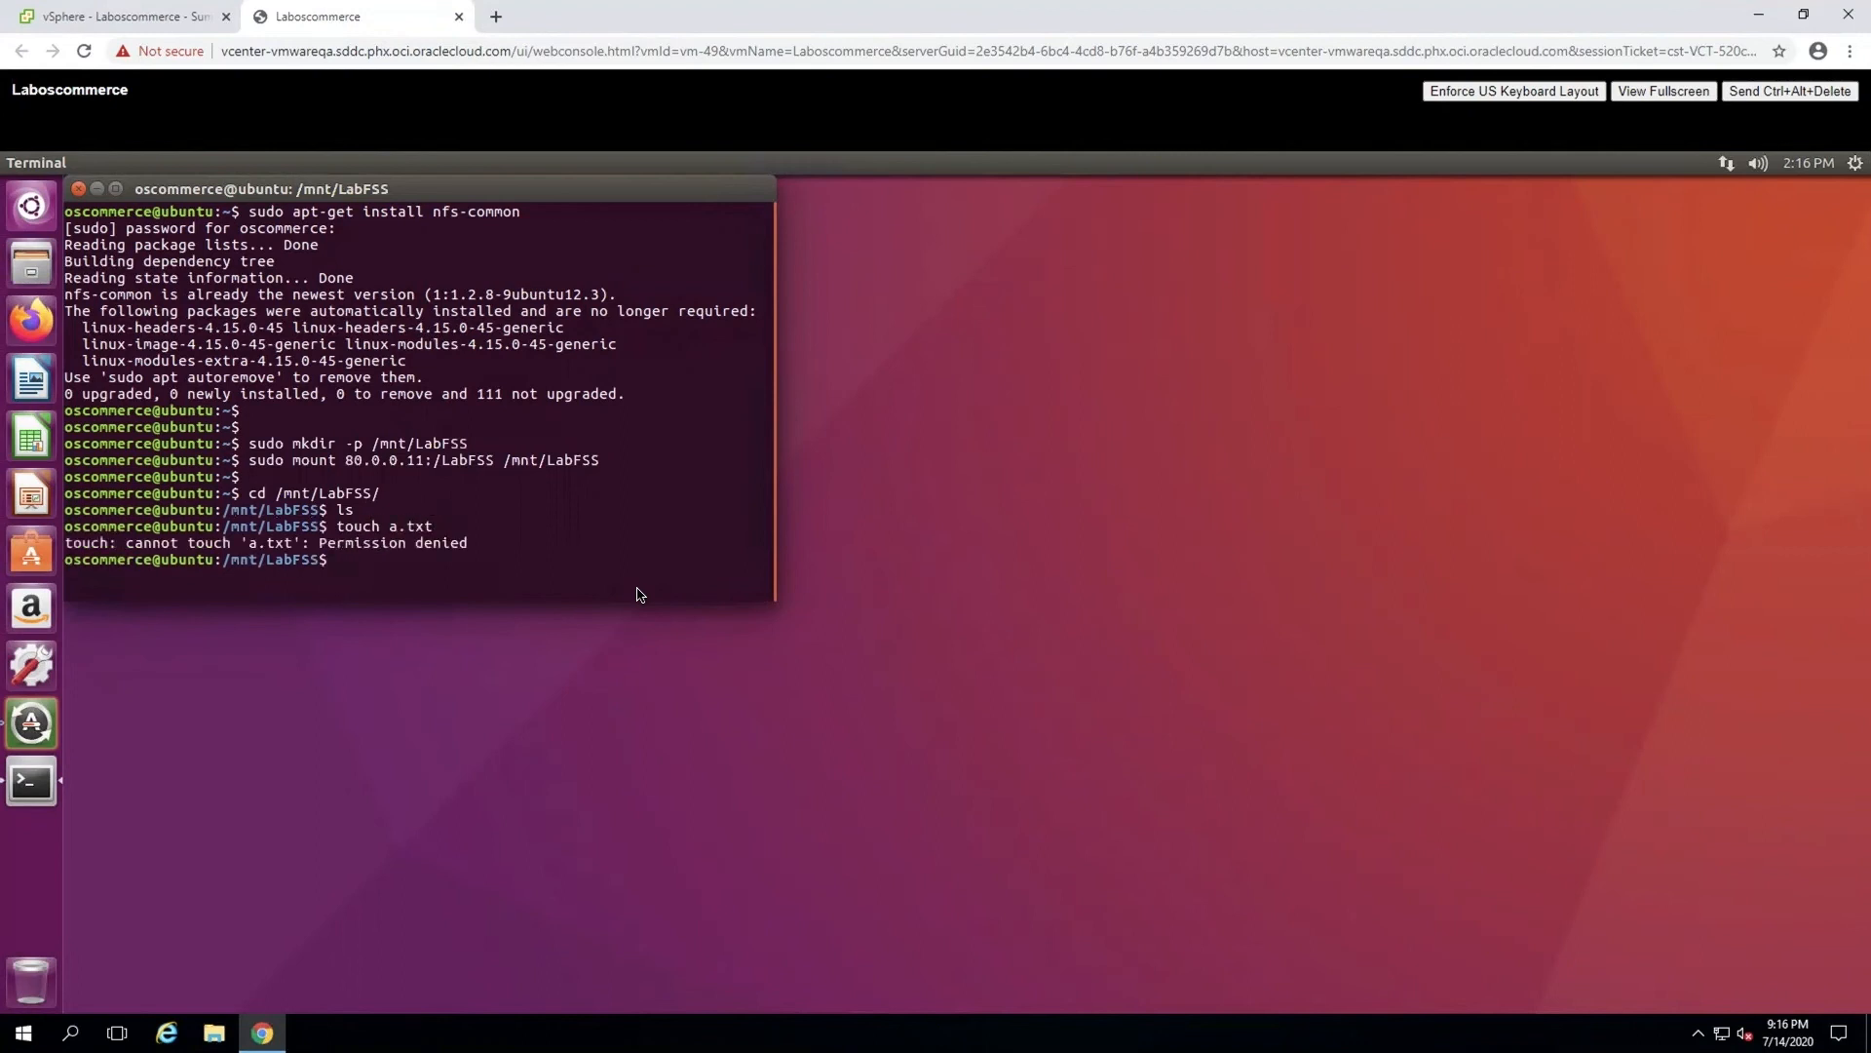
# Step: Create a.txt using sudo nano with the text "Hello from the Demo" and display the file with cat
pyautogui.write('sudo nano a.txt')
pyautogui.press('Return')
pyautogui.write('Hell')
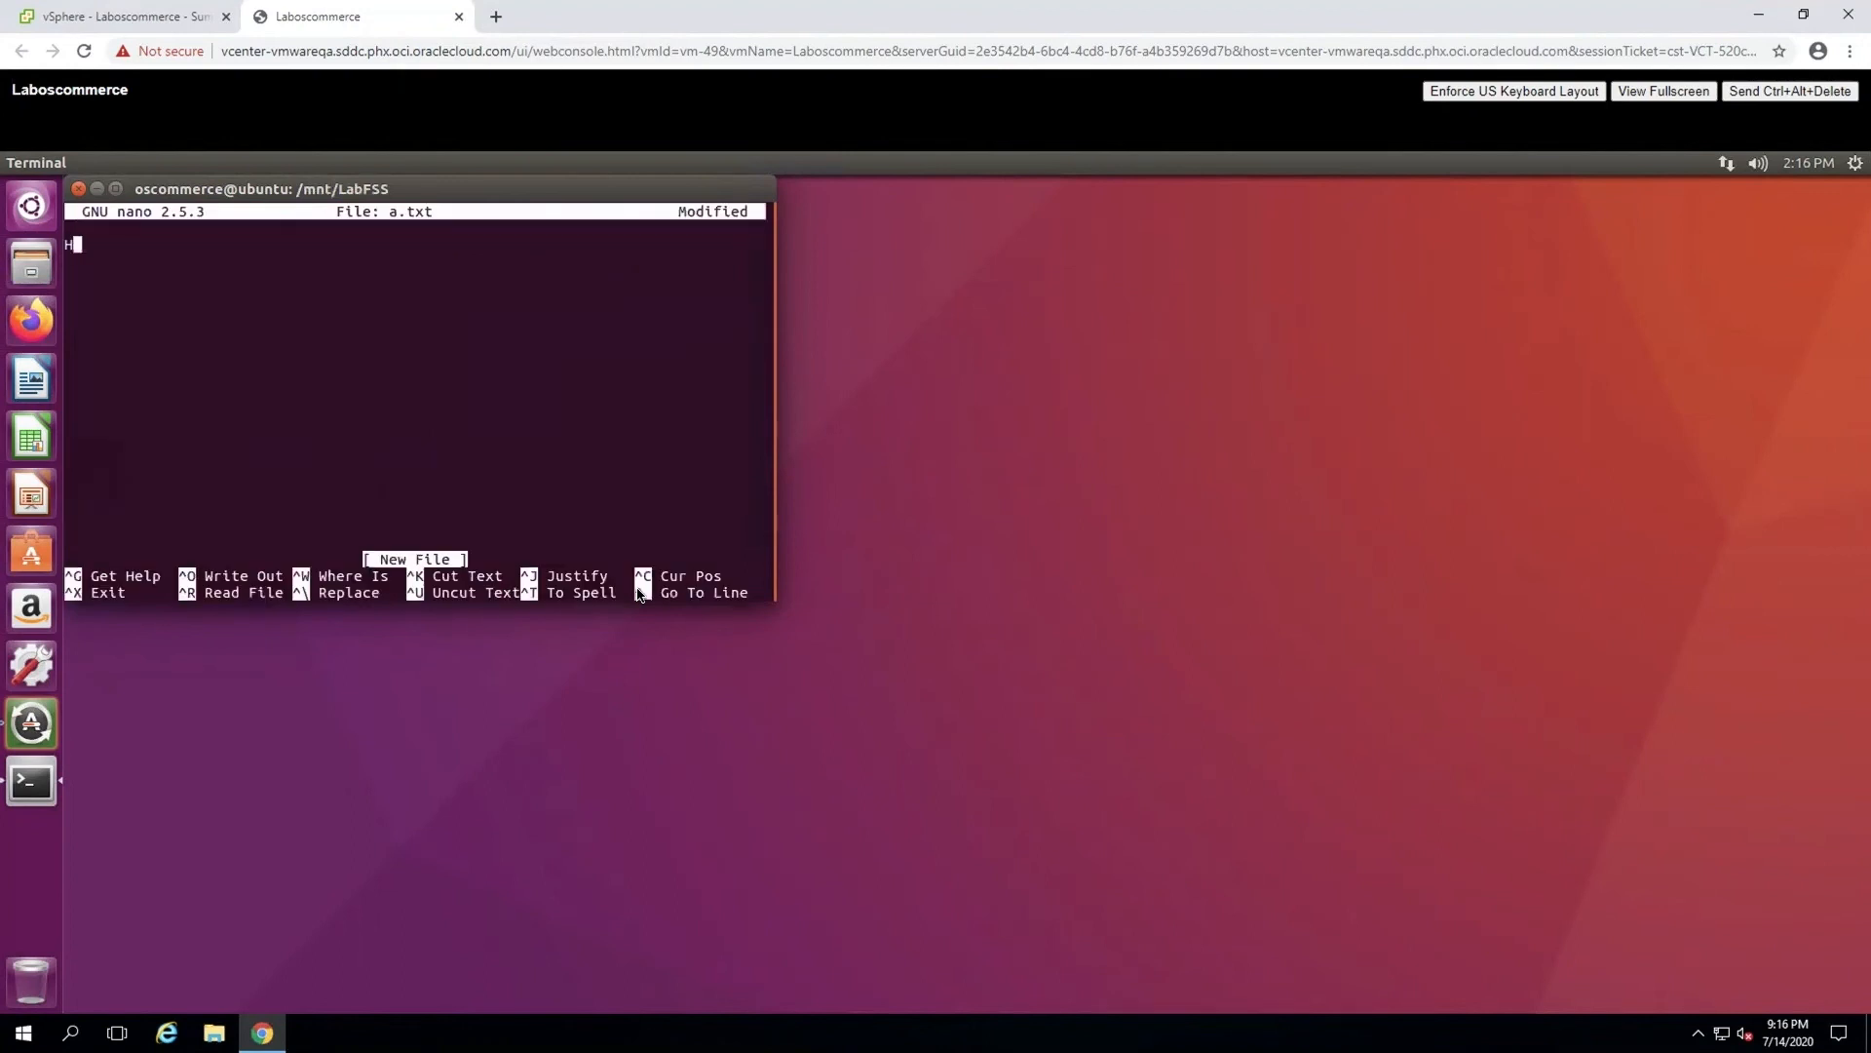
pyautogui.write('o from the Demo')
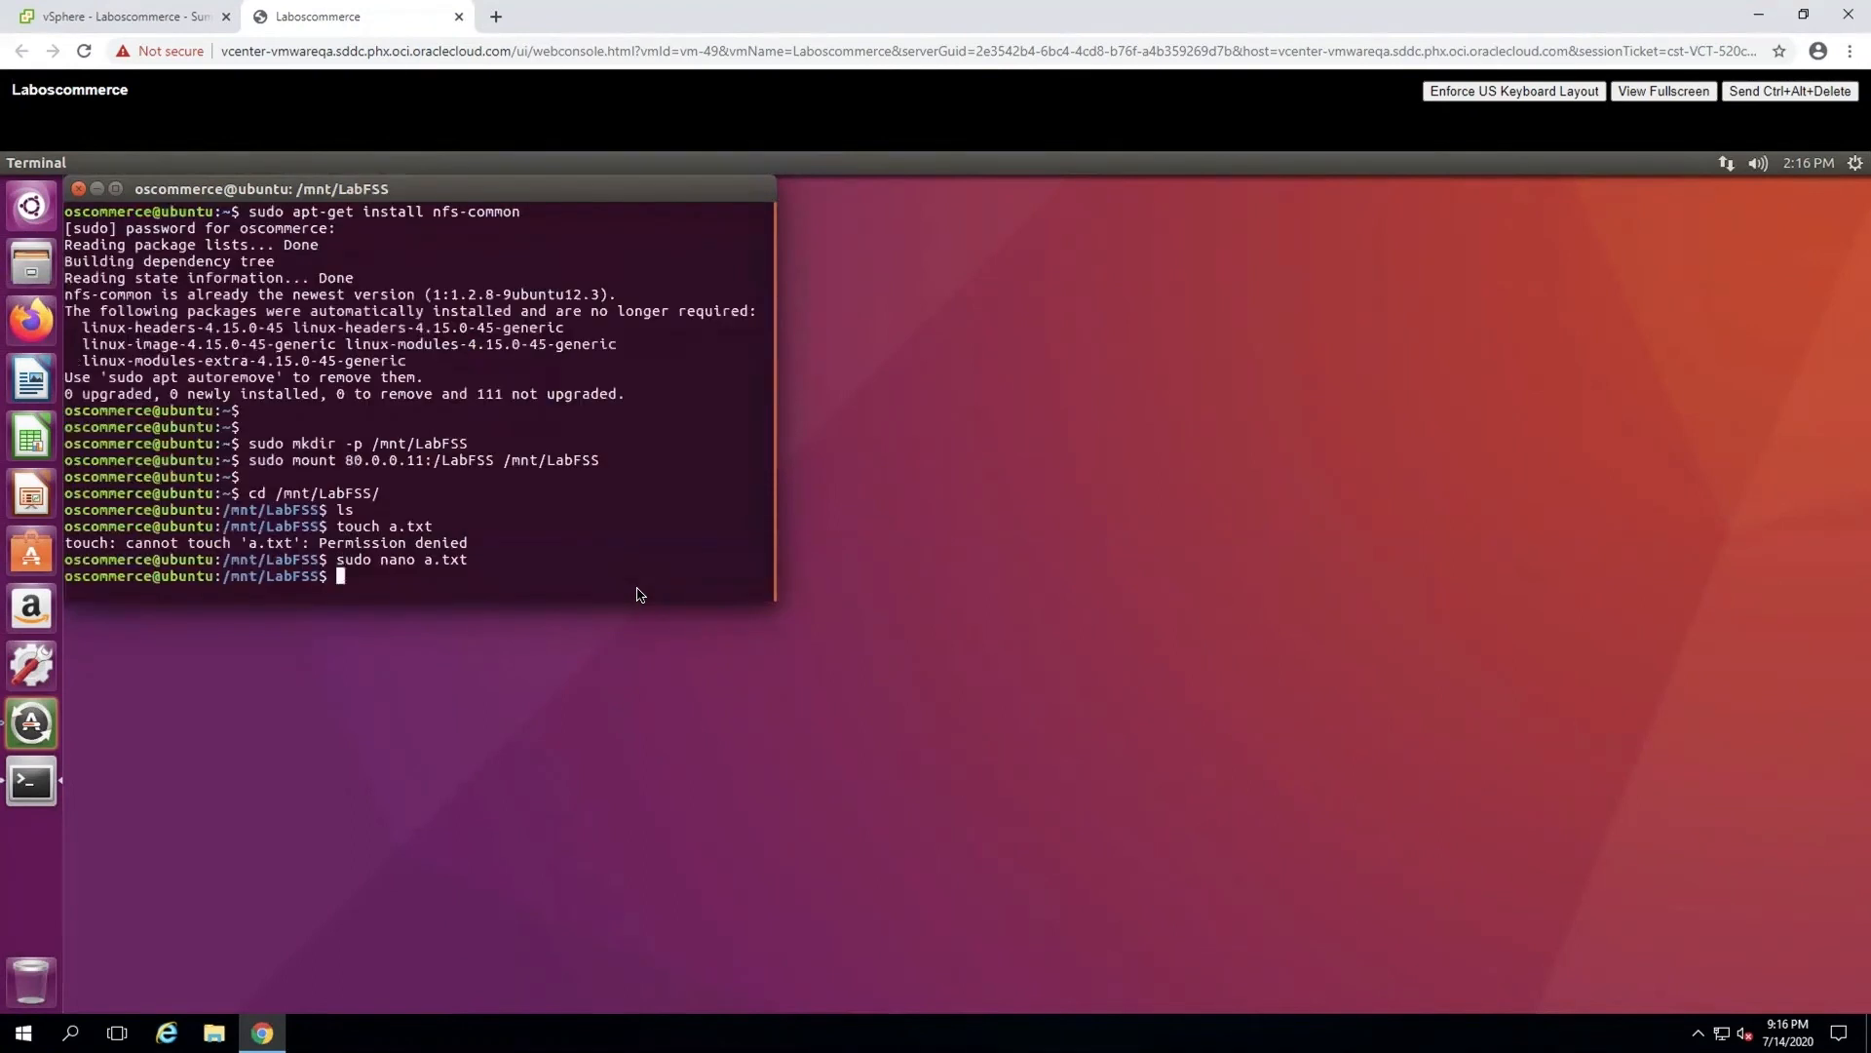
pyautogui.write('cat a.txt')
pyautogui.press('Return')
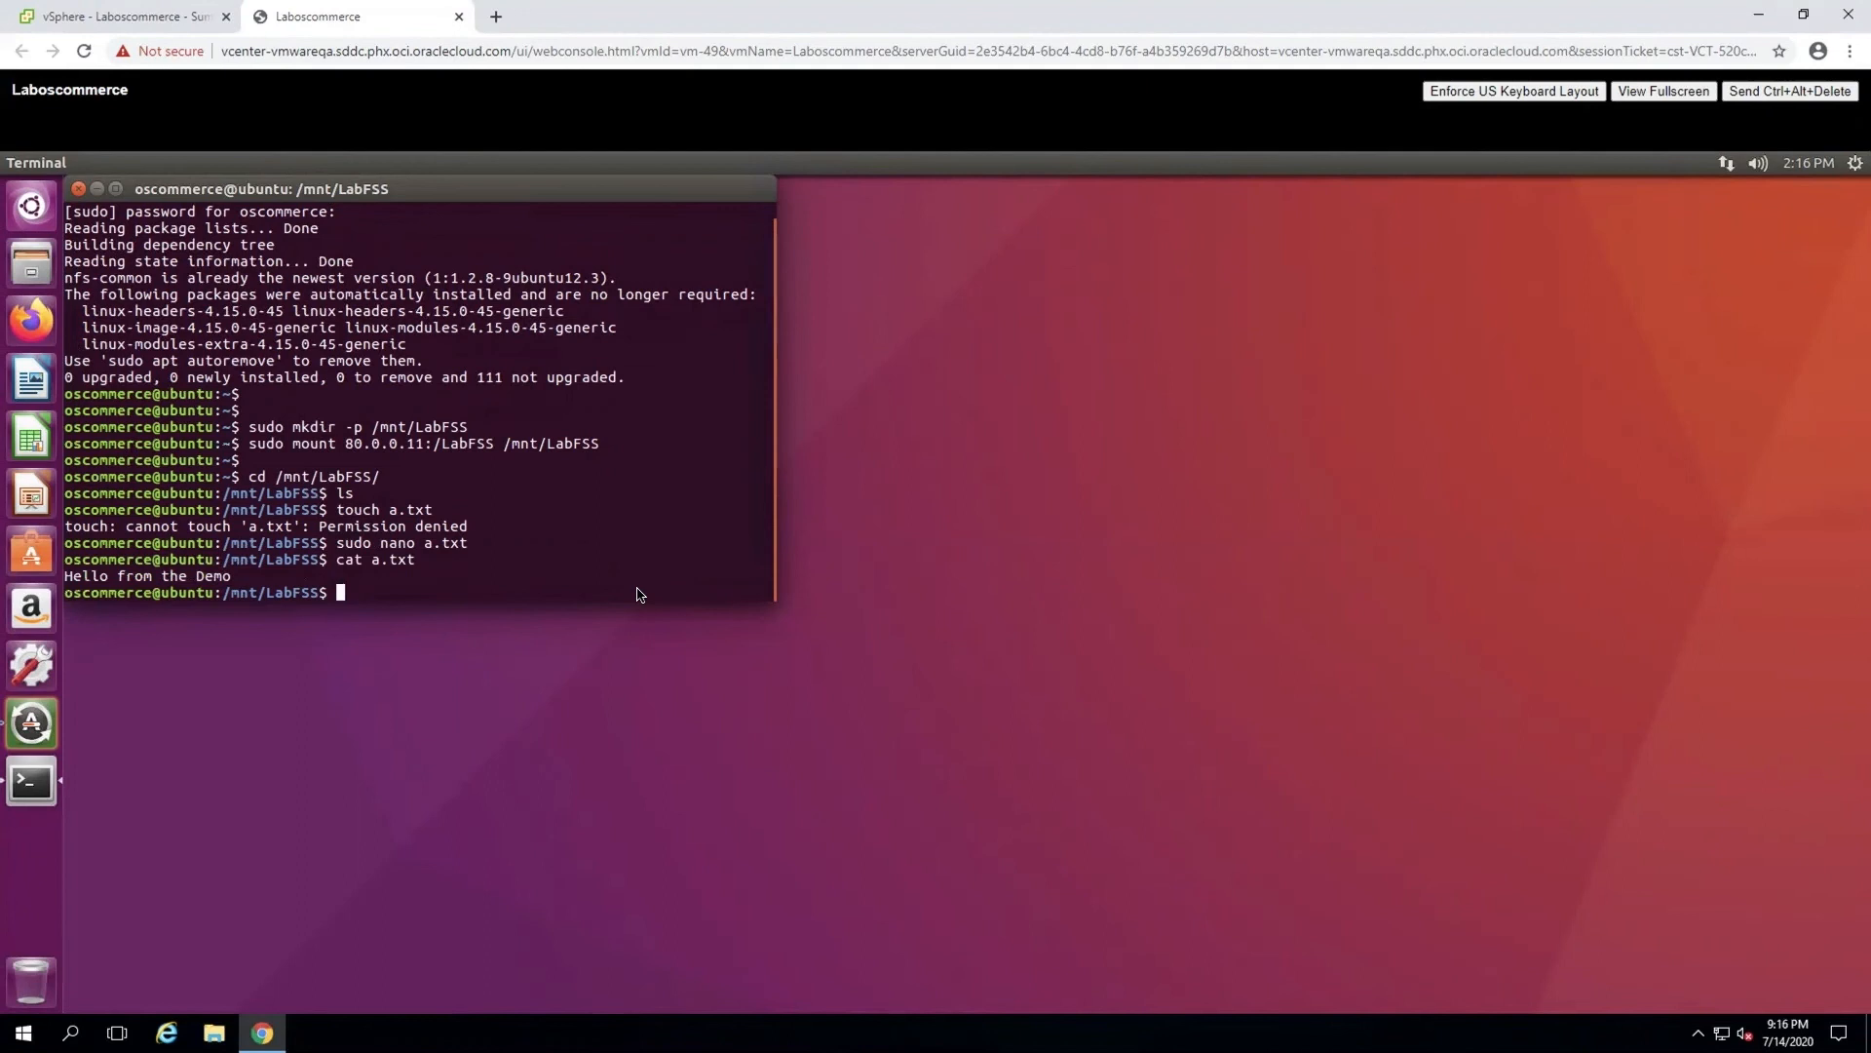
# Step: In the Oracle Cloud console, start a new compute instance in the SE-Workshop-SDDC compartment and name it LabLinuxInstance
pyautogui.hotkey('ctrl', 'Right')
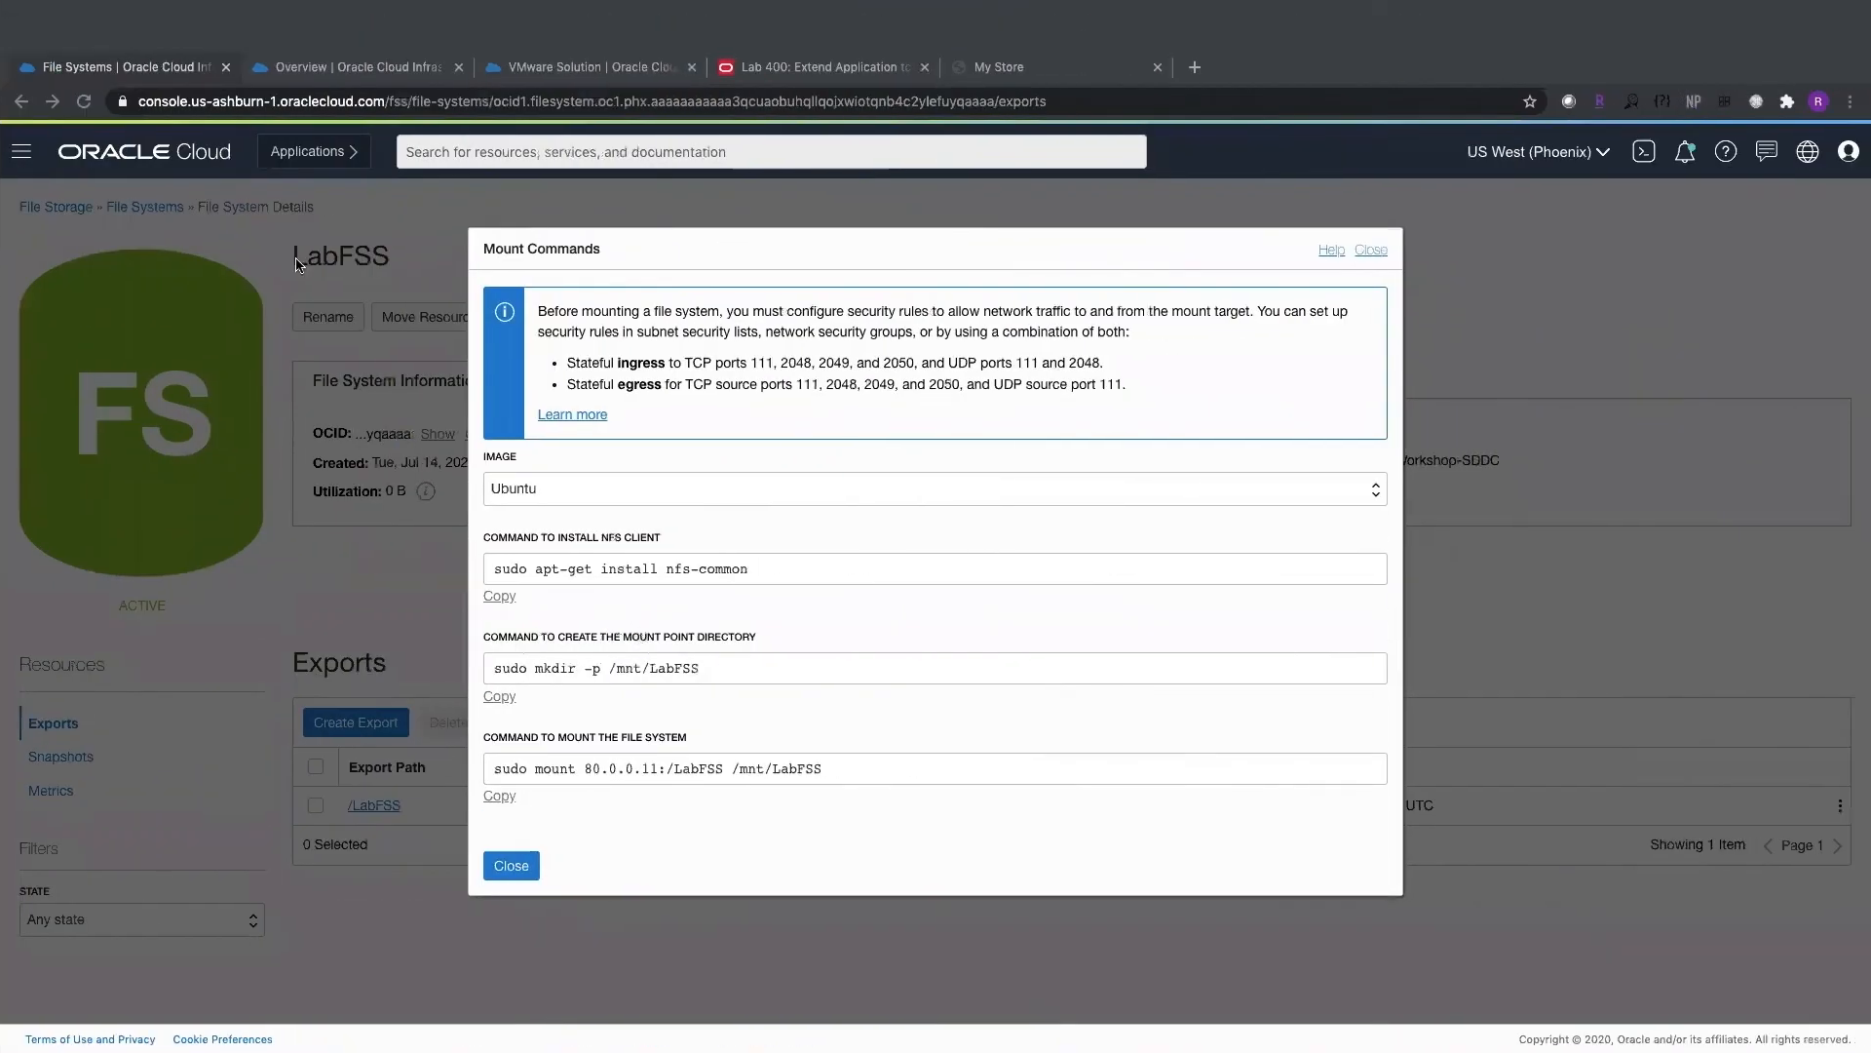
pyautogui.click(358, 67)
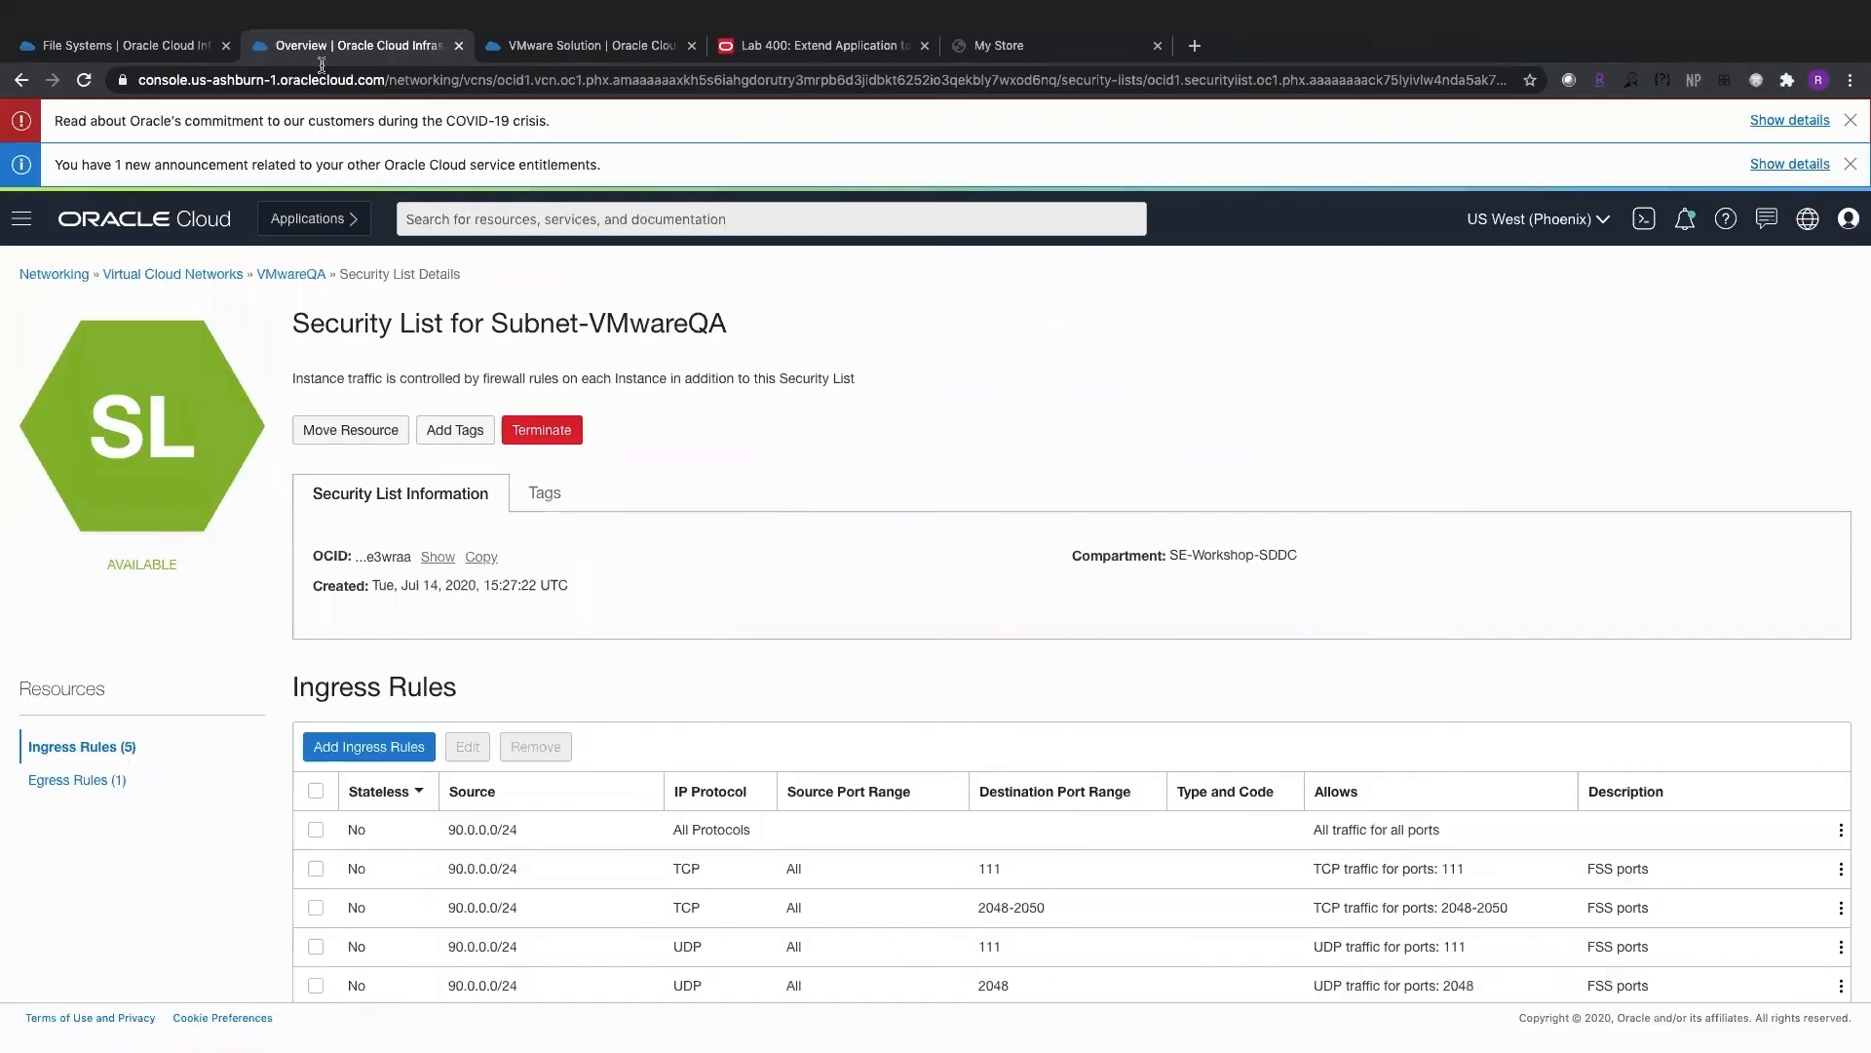
pyautogui.click(19, 200)
pyautogui.moveTo(64, 368)
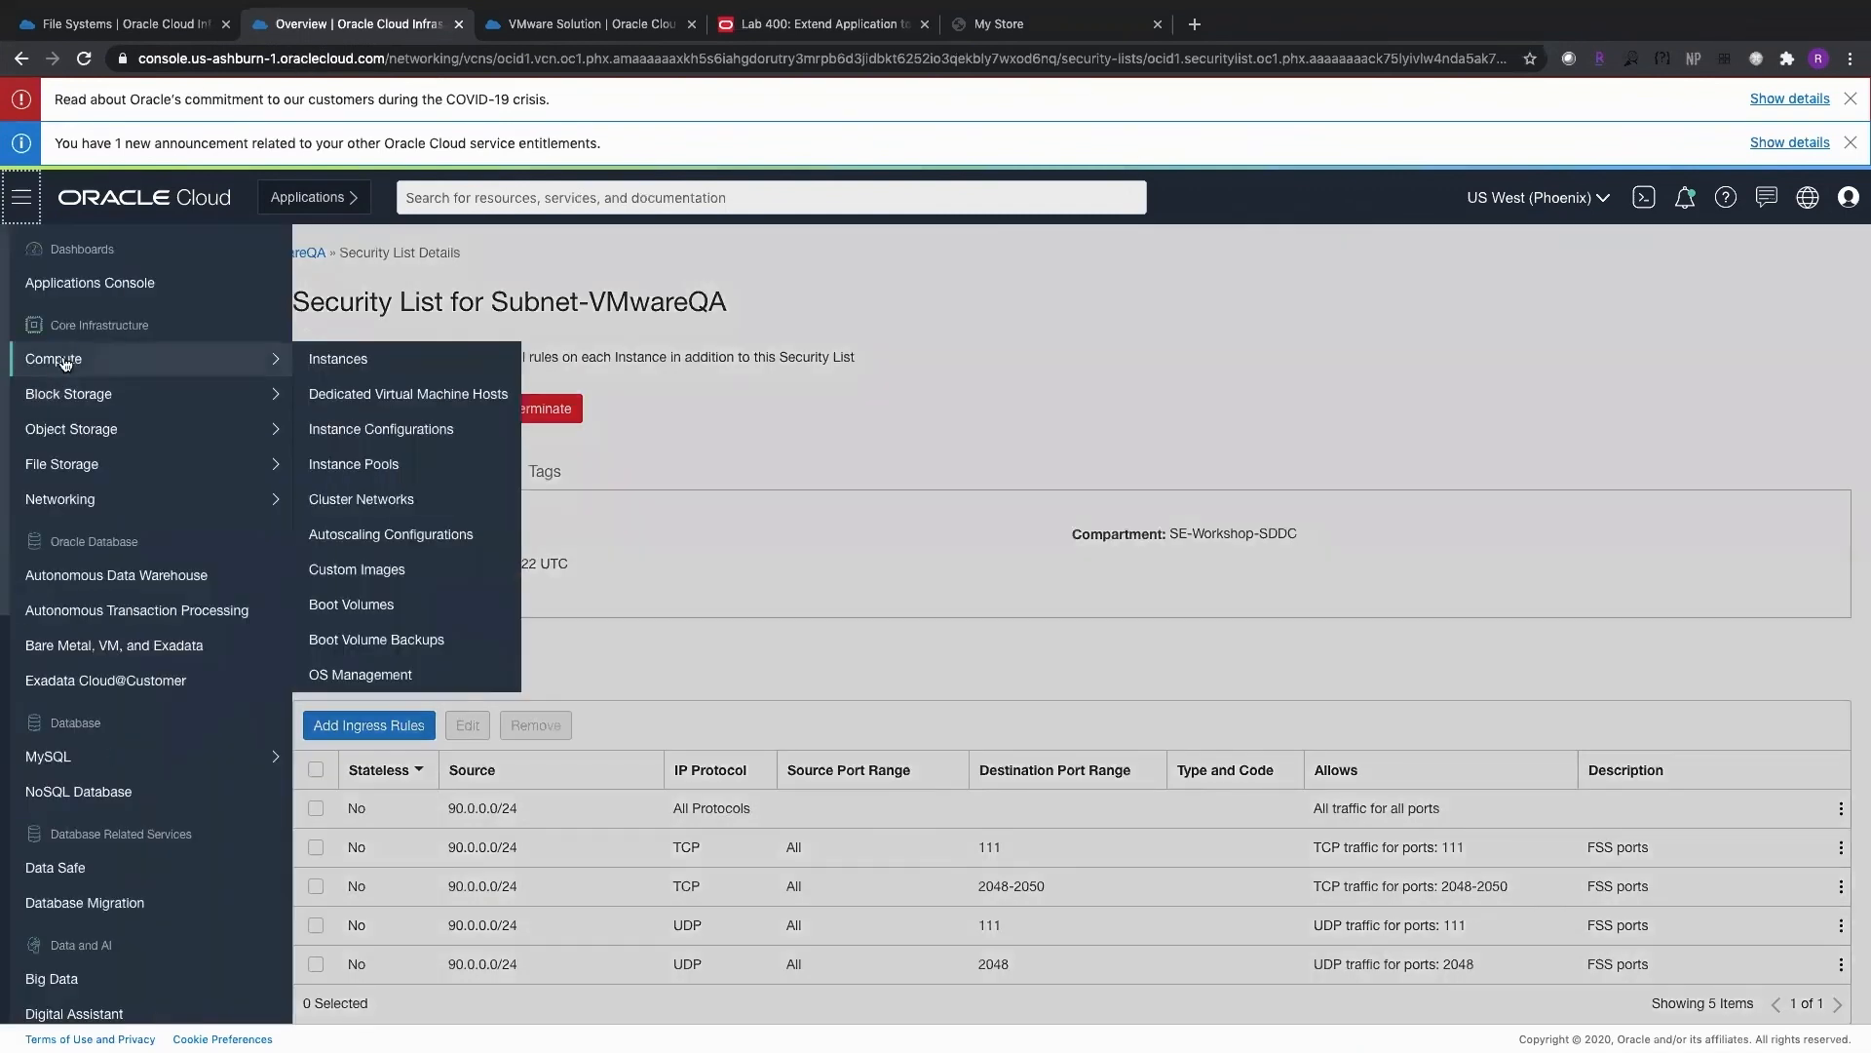
pyautogui.click(395, 370)
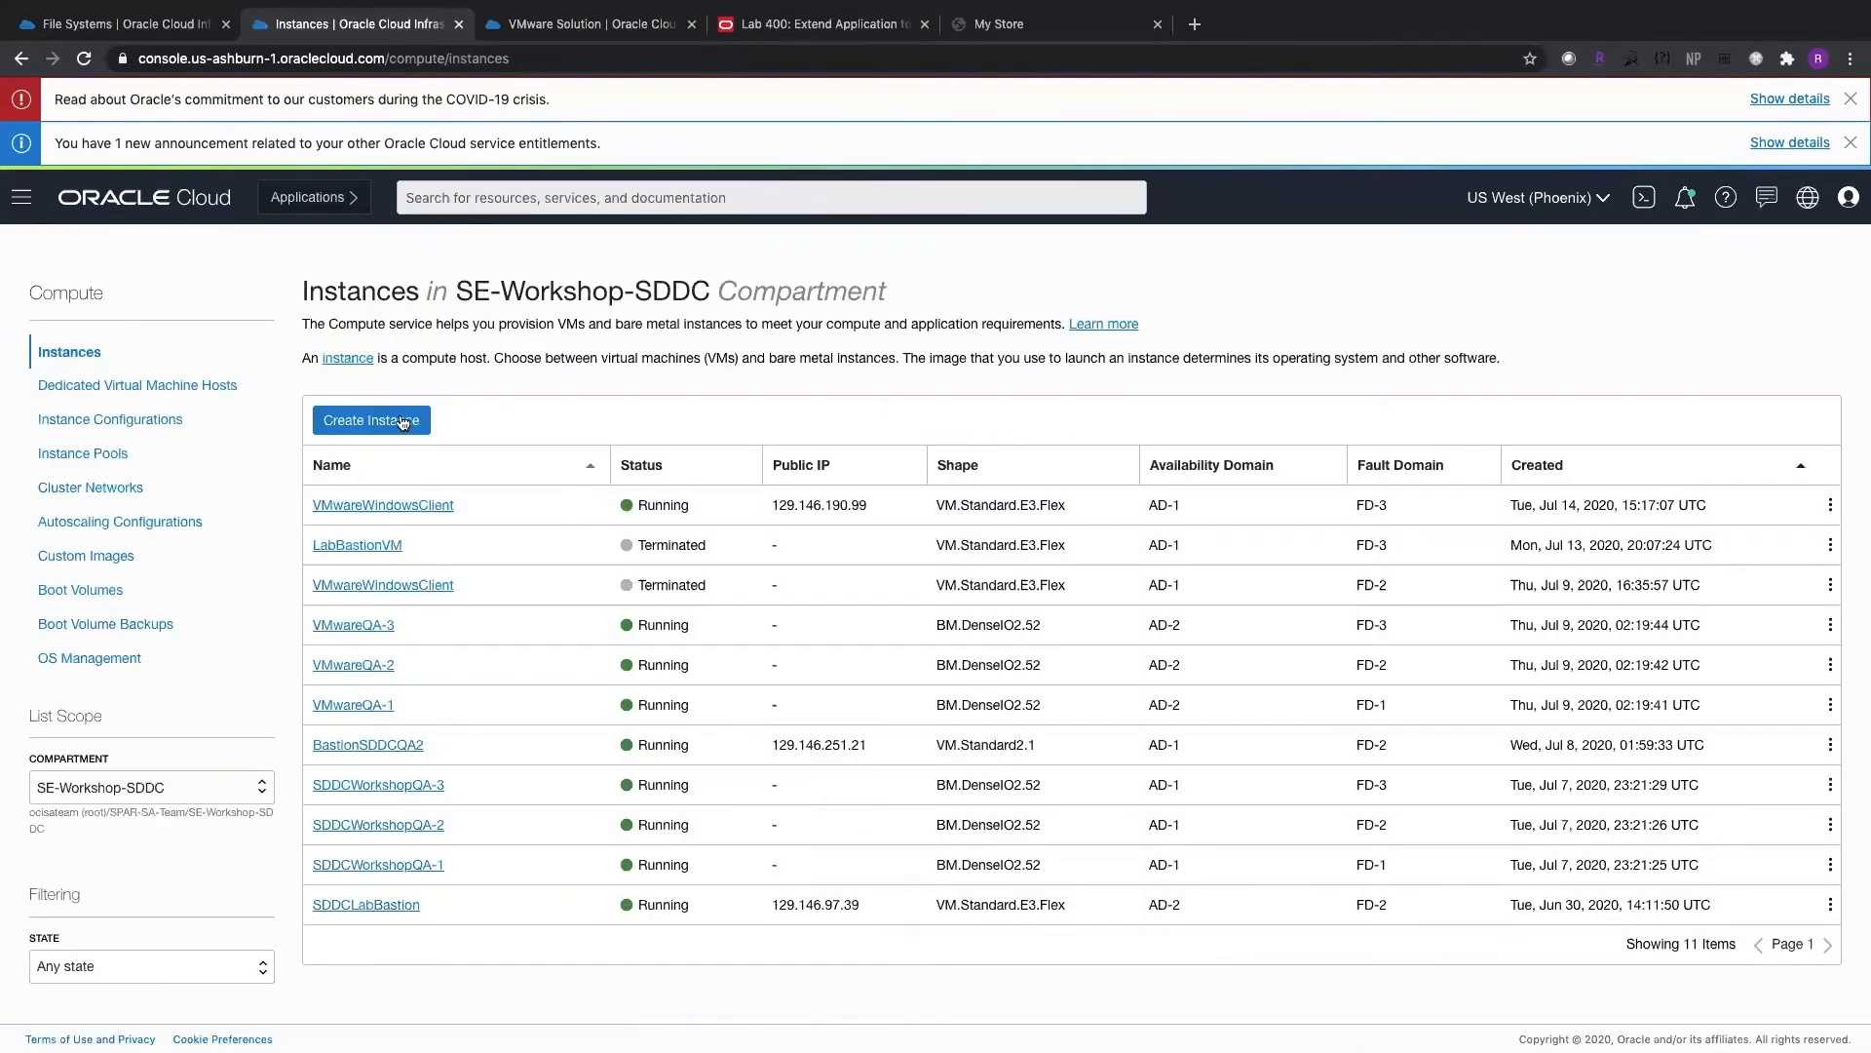
pyautogui.click(380, 434)
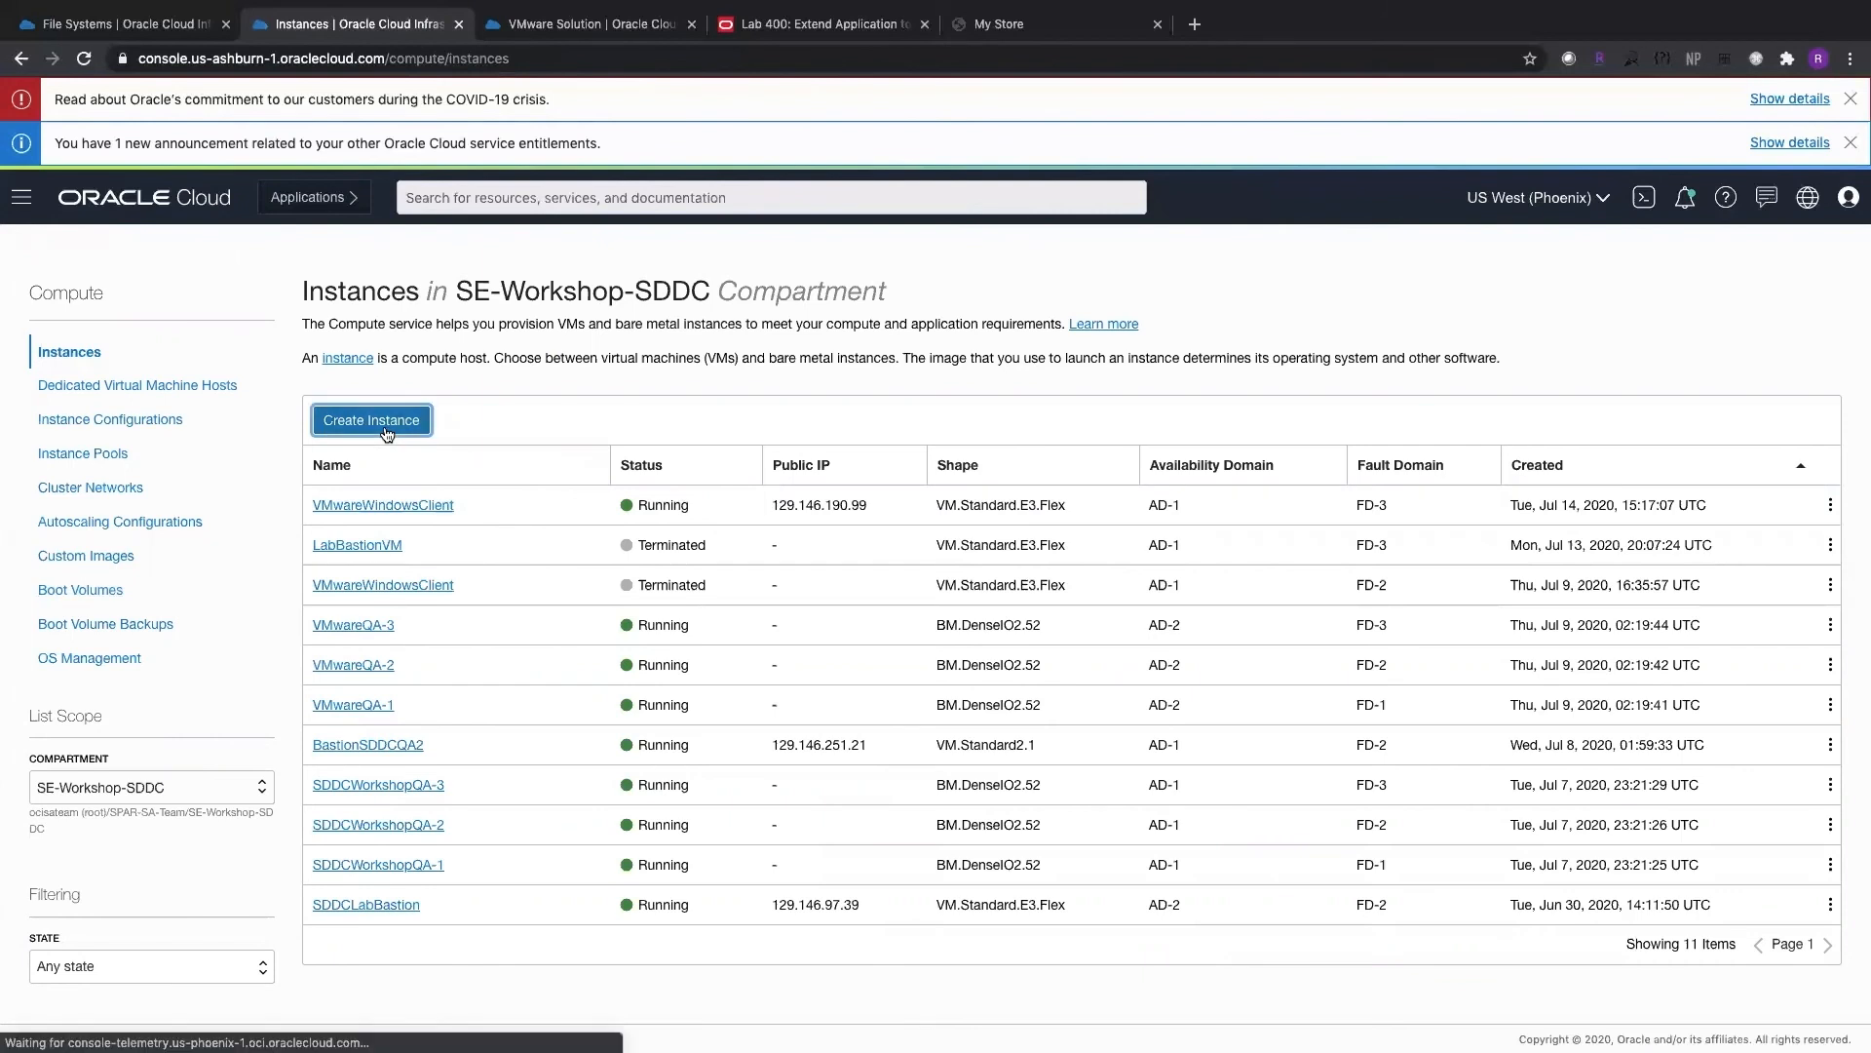
pyautogui.moveTo(191, 346); pyautogui.dragTo(17, 353)
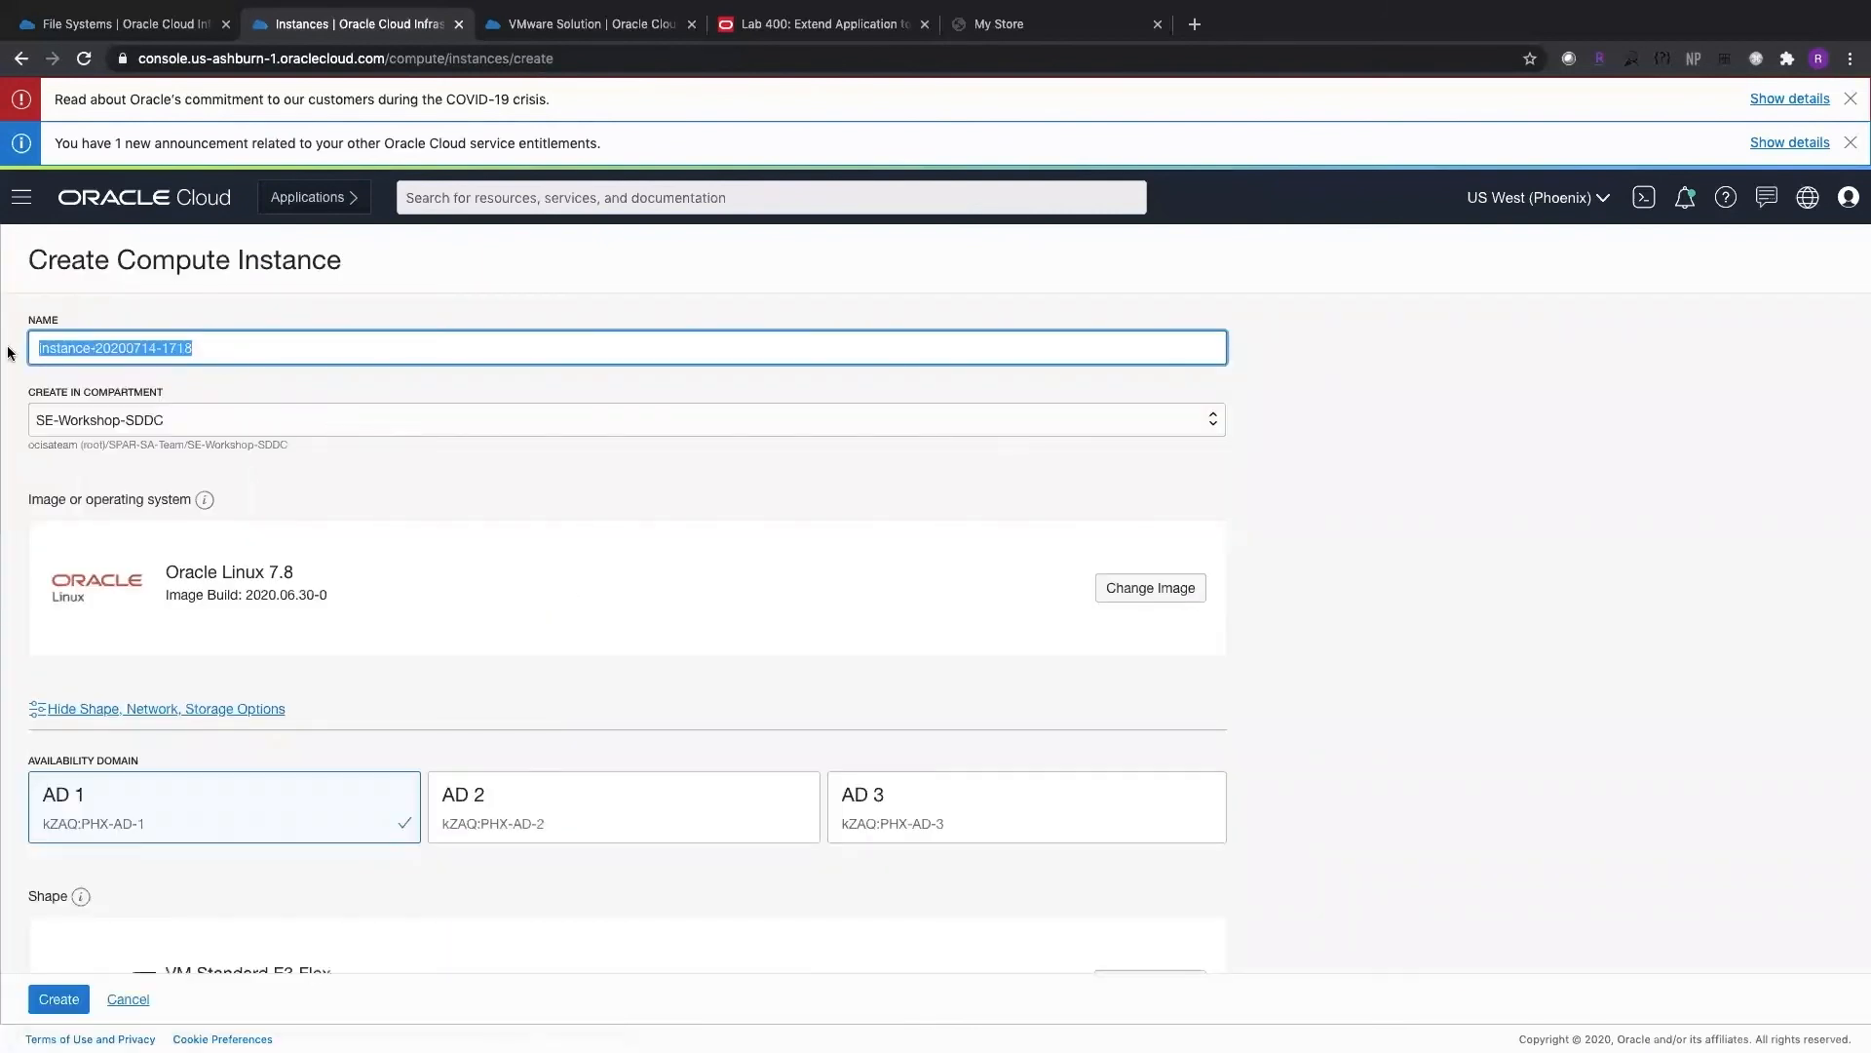
pyautogui.write('LabLinuxInstance')
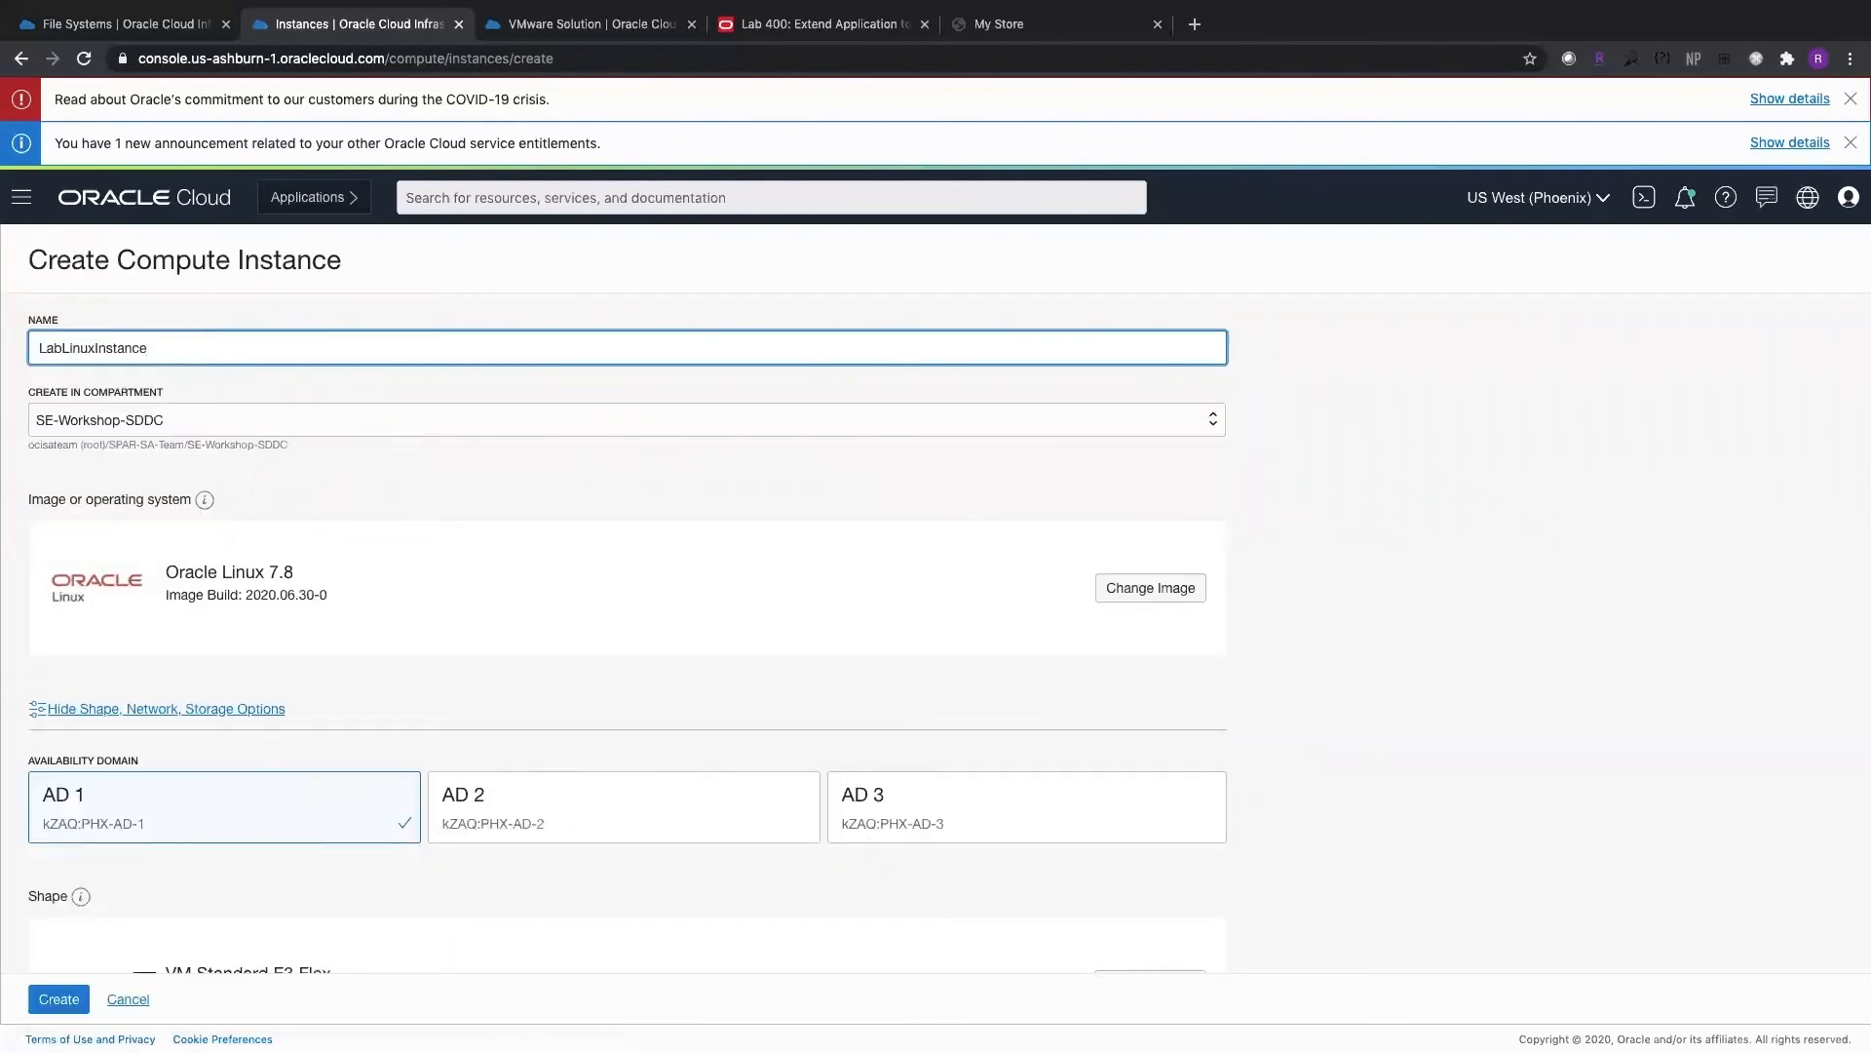
# Step: Choose PublicSubnet (Regional) as the instance's subnet in the VMwareQA virtual cloud network
pyautogui.scroll(-7, 219, 647)
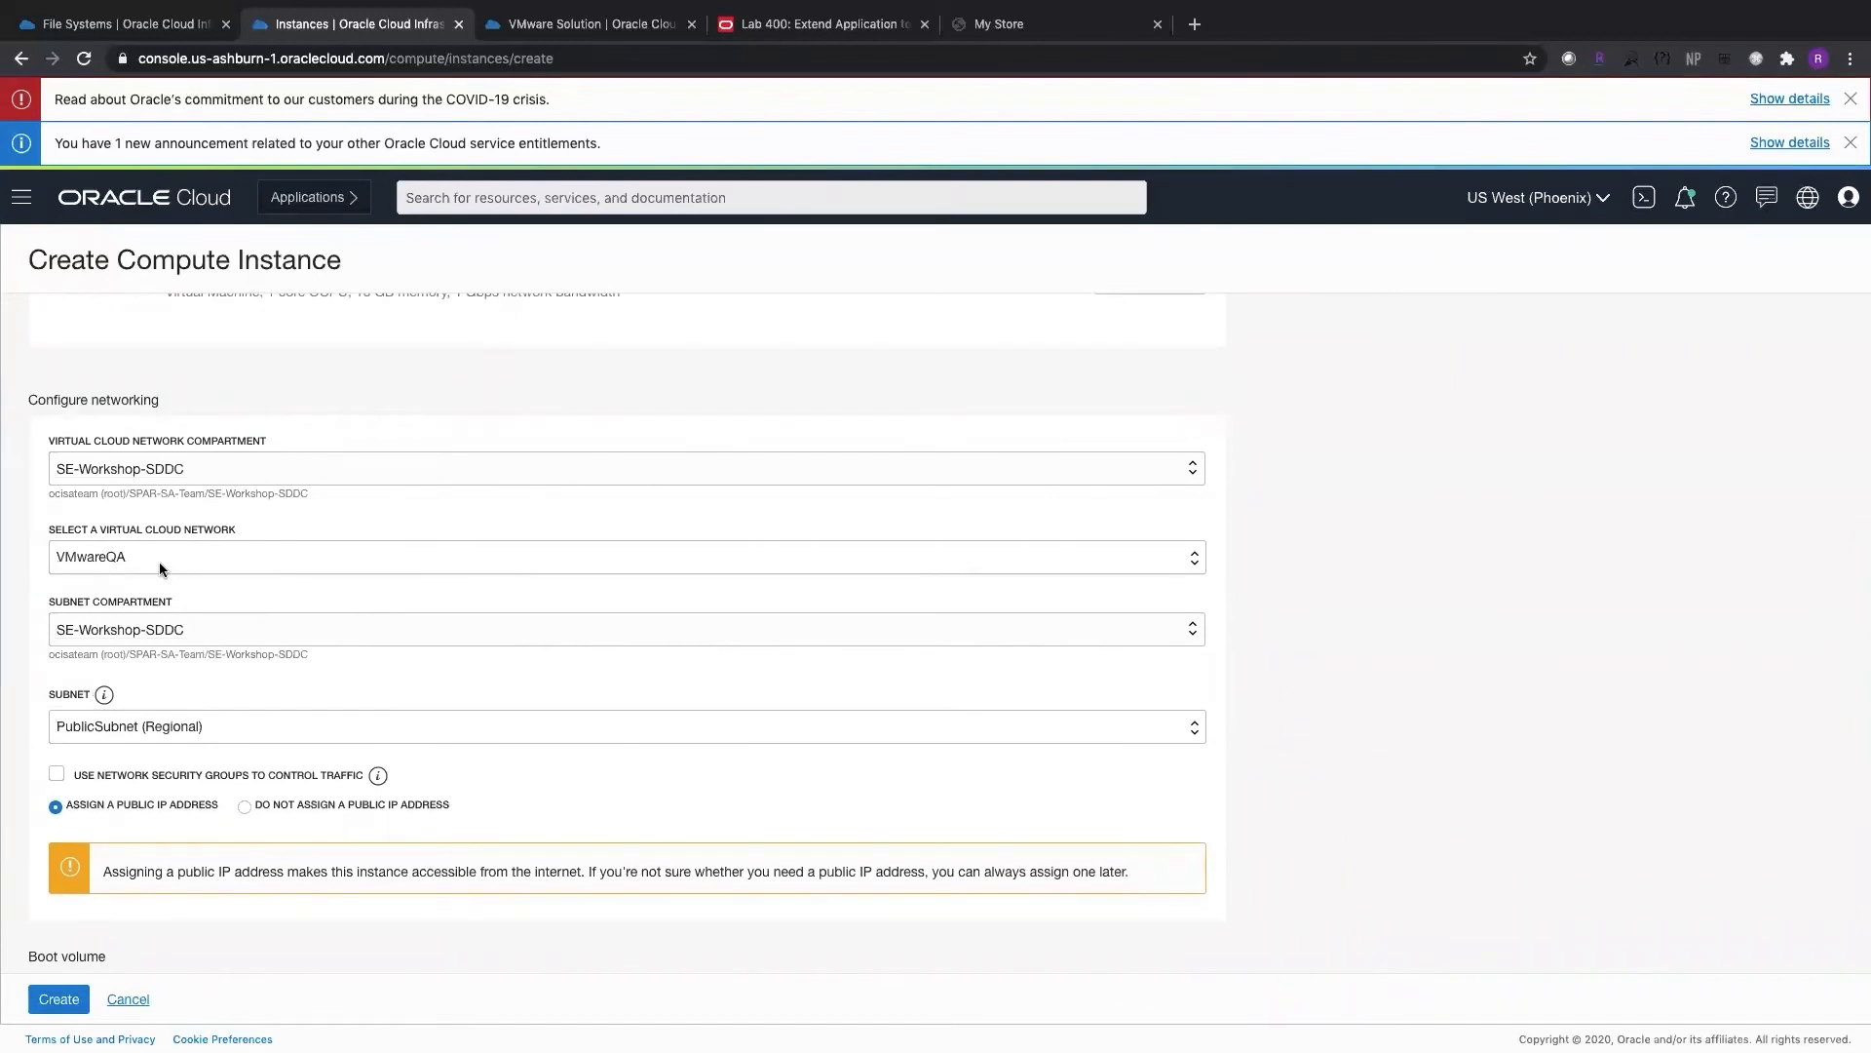
pyautogui.click(231, 723)
pyautogui.click(209, 728)
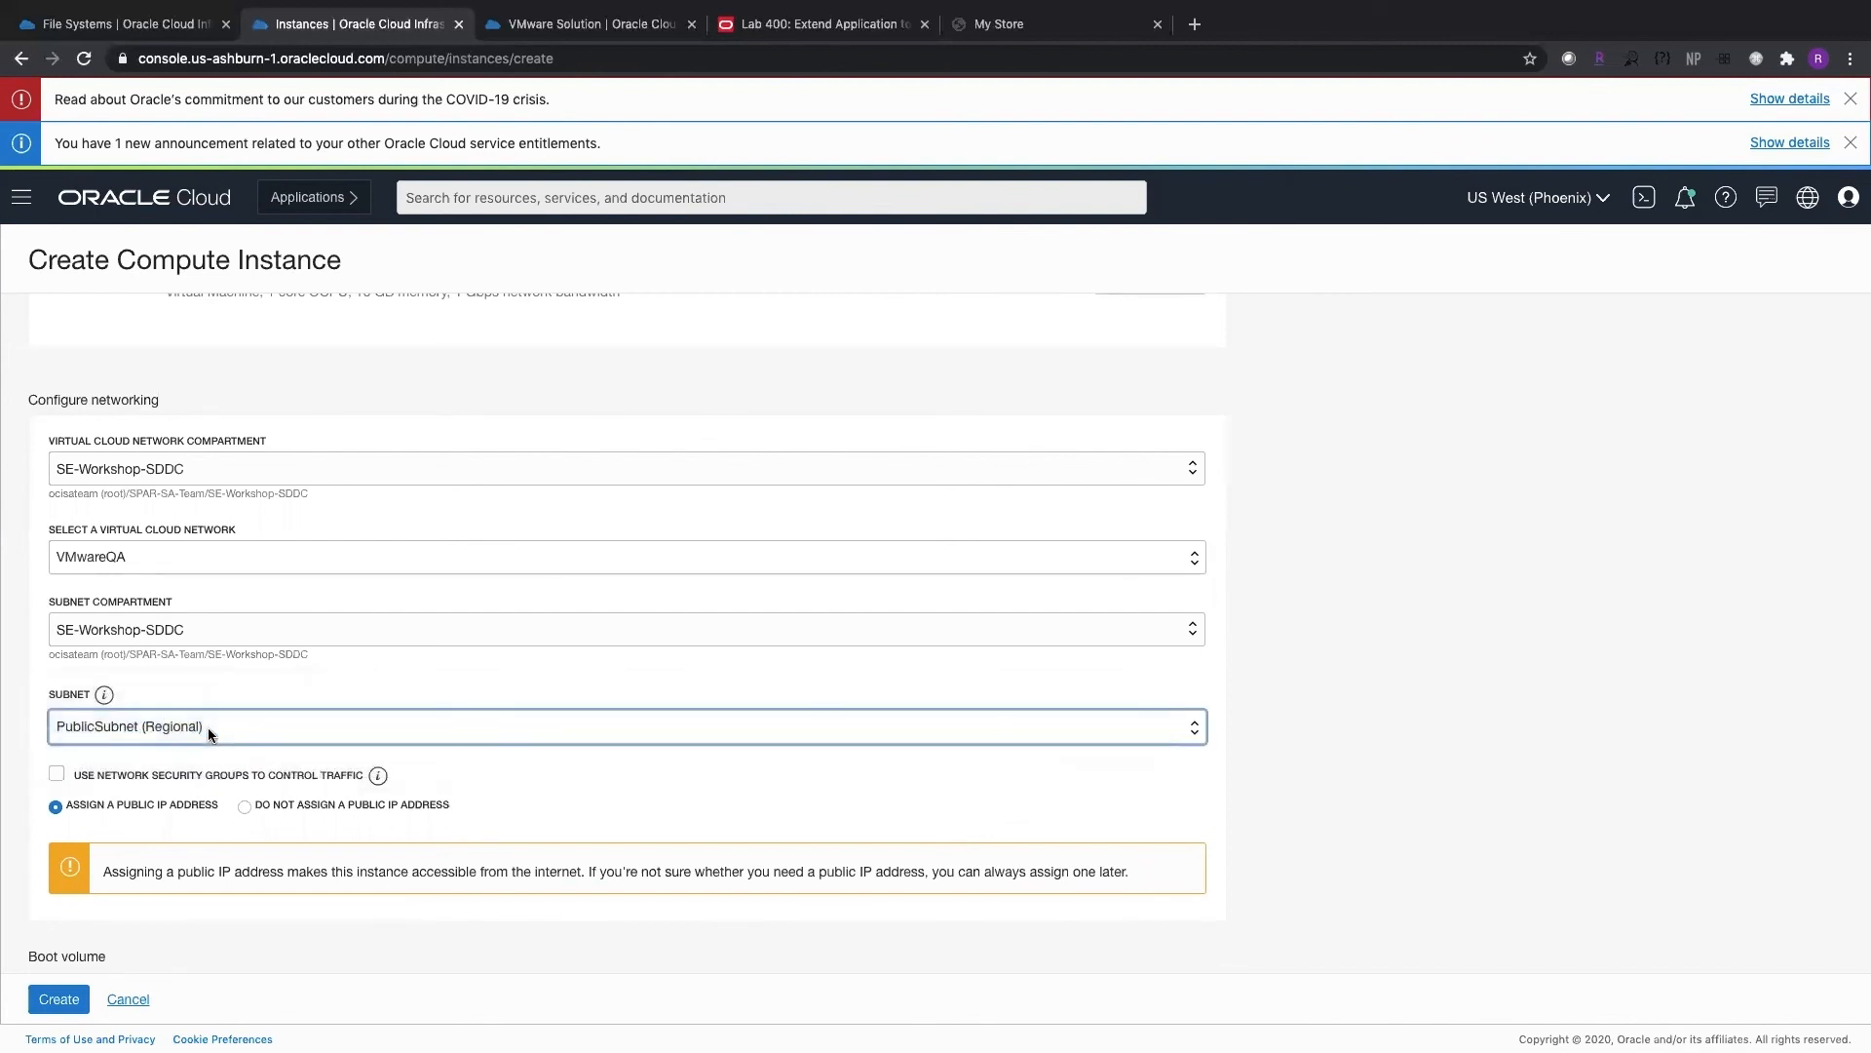
# Step: Choose to paste SSH keys, paste the SSH public key into its field, and create the instance
pyautogui.scroll(-7, 207, 727)
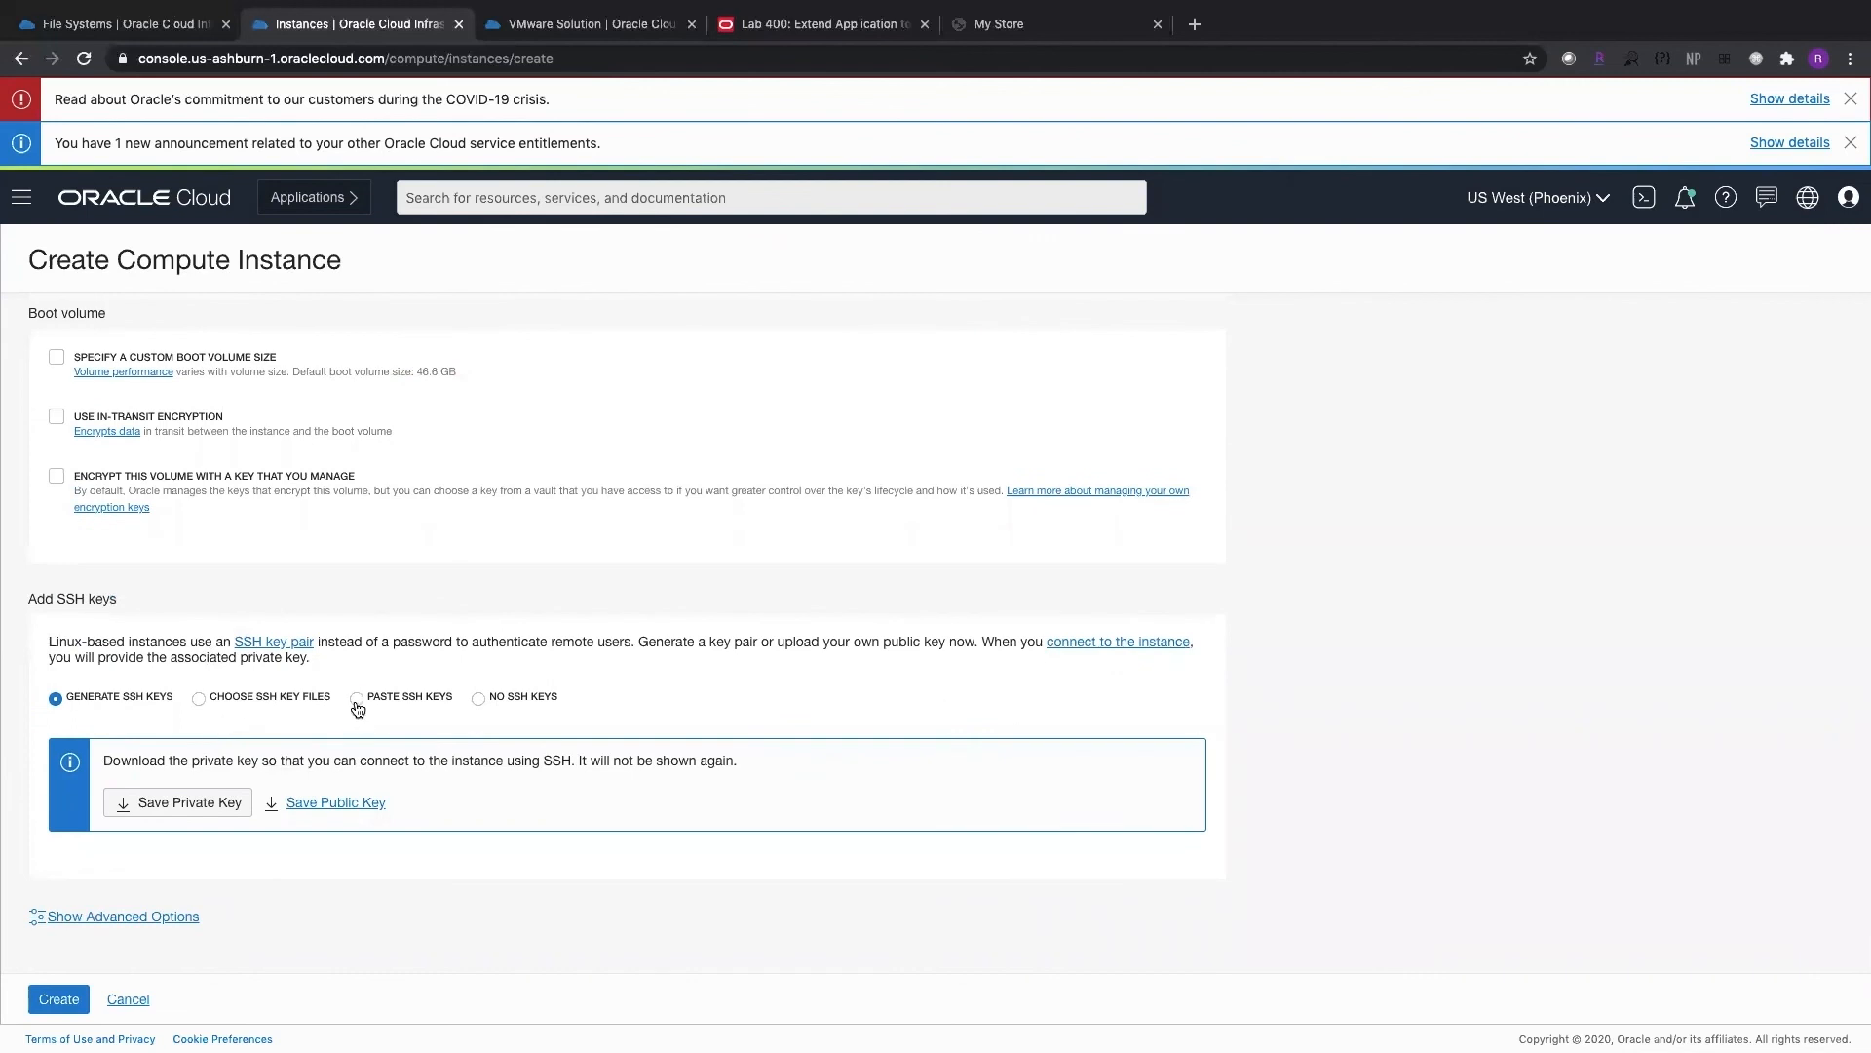
pyautogui.click(357, 697)
pyautogui.click(173, 767)
pyautogui.click(131, 805)
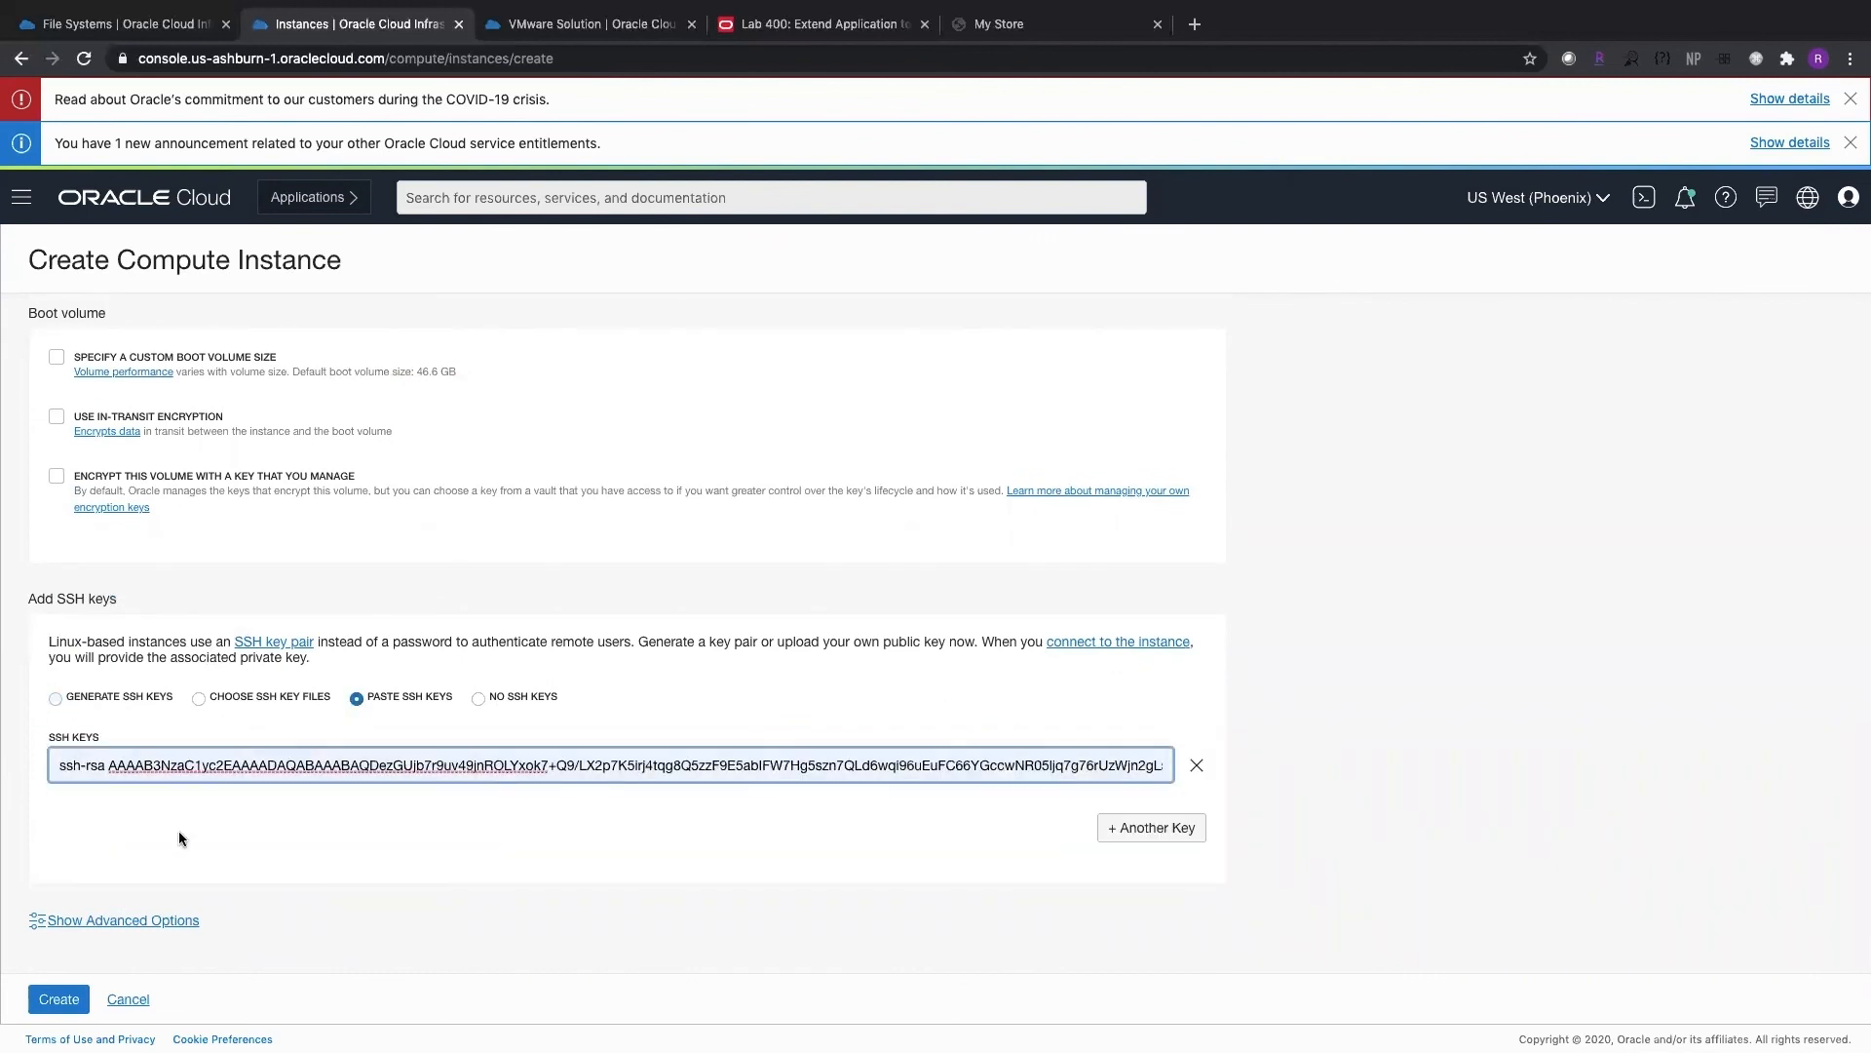
pyautogui.click(60, 1002)
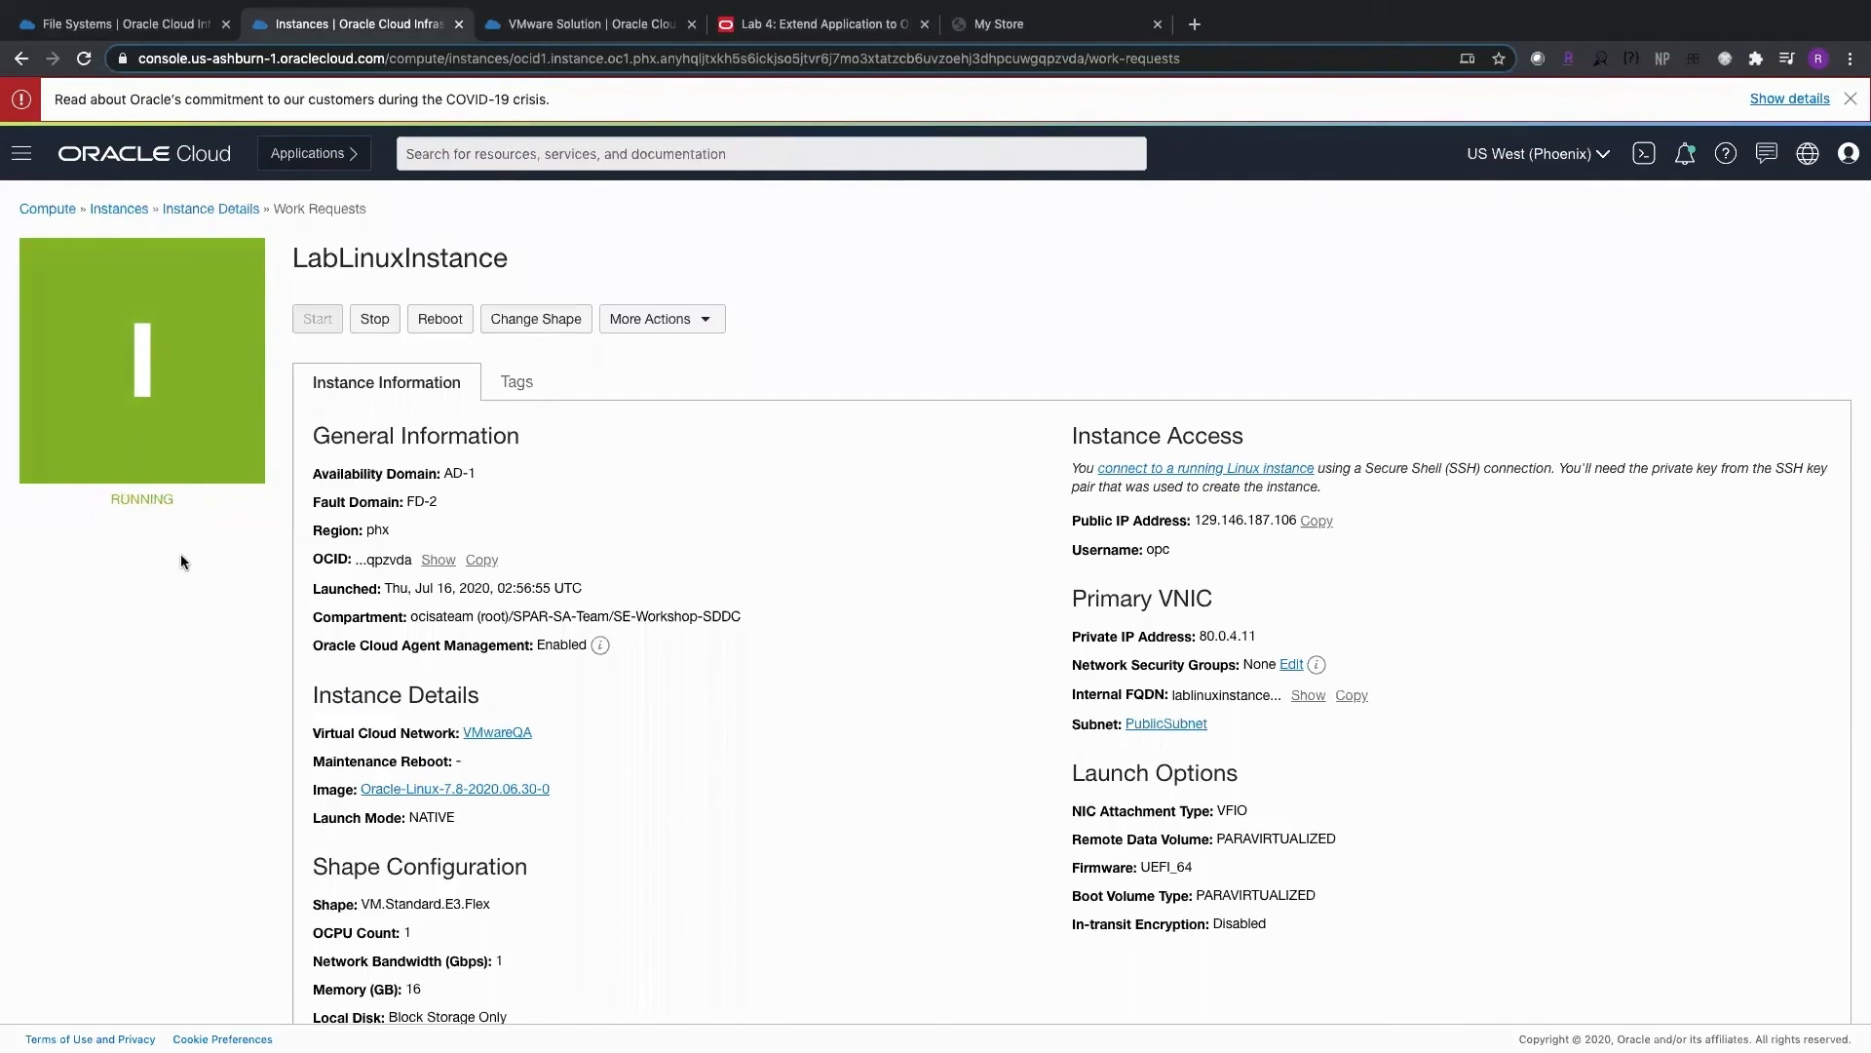
pyautogui.click(1313, 524)
pyautogui.hotkey('ctrl', 'Left')
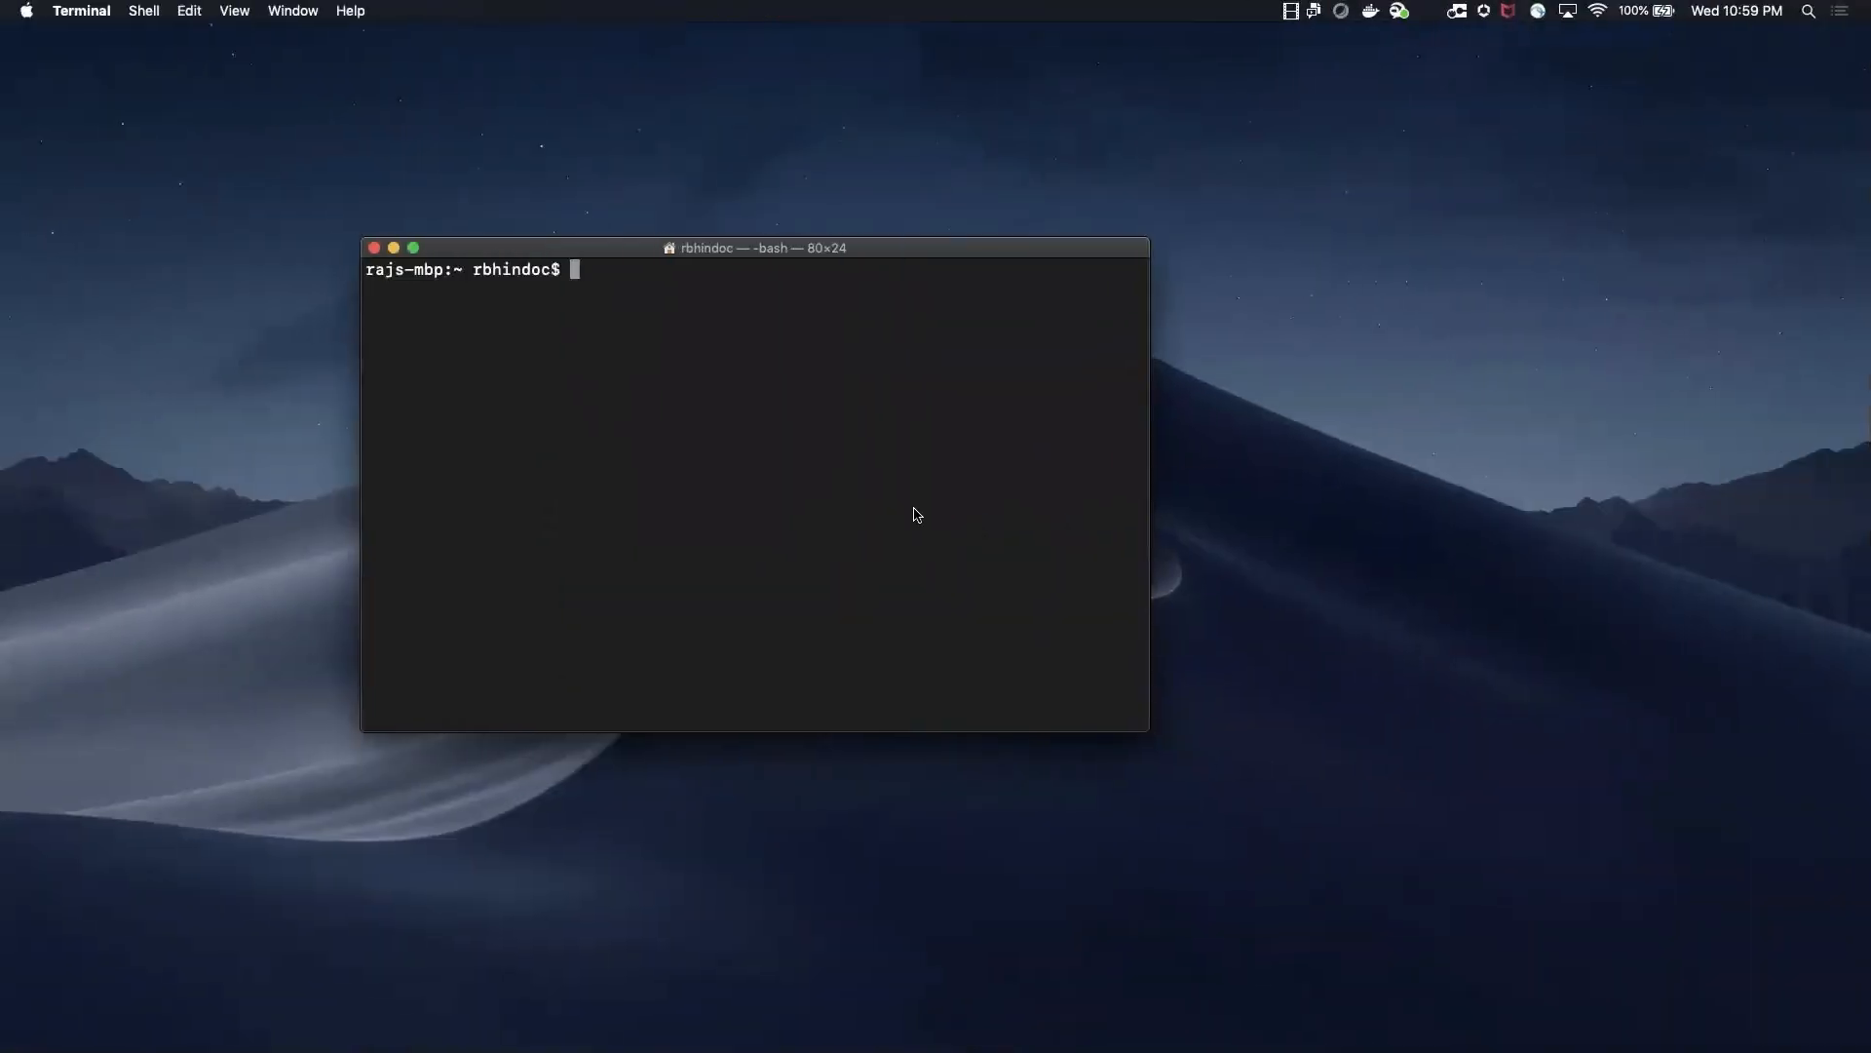
pyautogui.write('ssh opc@')
pyautogui.press('super+v')
pyautogui.press('Return')
pyautogui.write('yes')
pyautogui.press('Return')
pyautogui.press('Return')
pyautogui.press('Return')
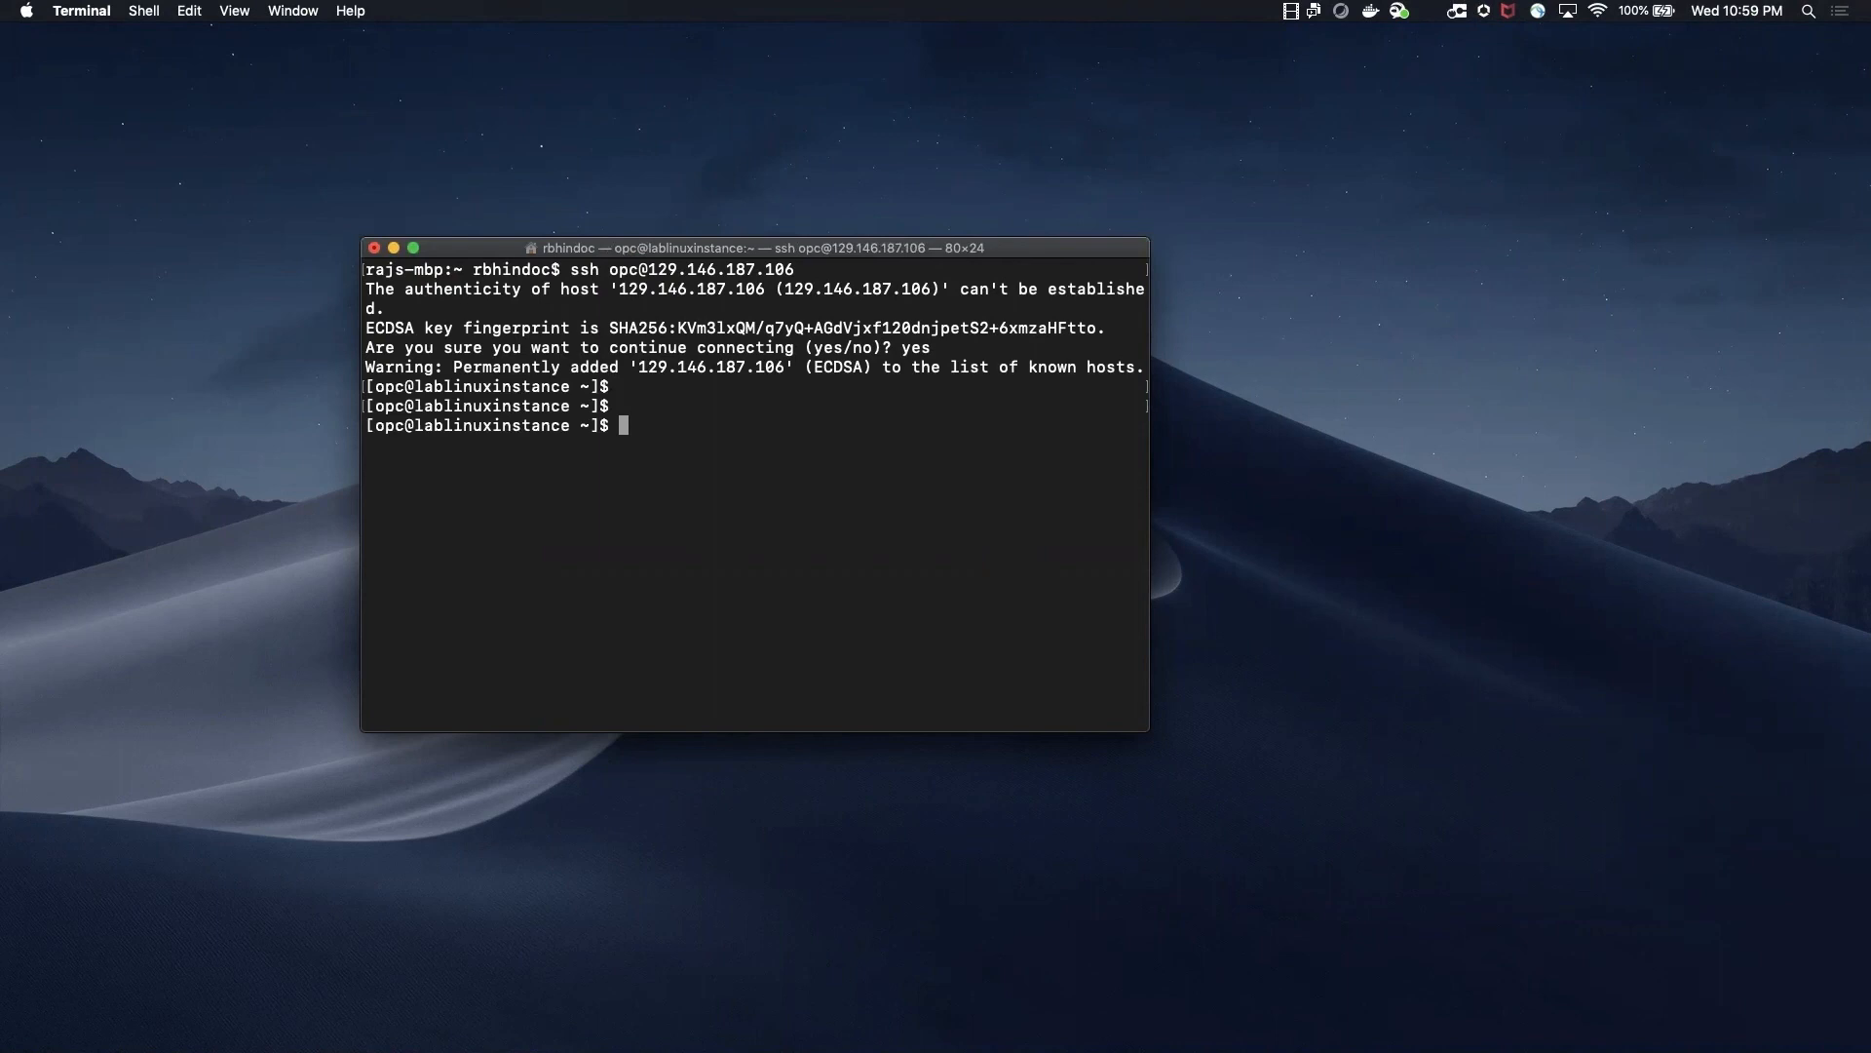
# Step: Return to the LabFSS mount commands in the Oracle Cloud console and set their image to Oracle Linux
pyautogui.hotkey('ctrl', 'Right')
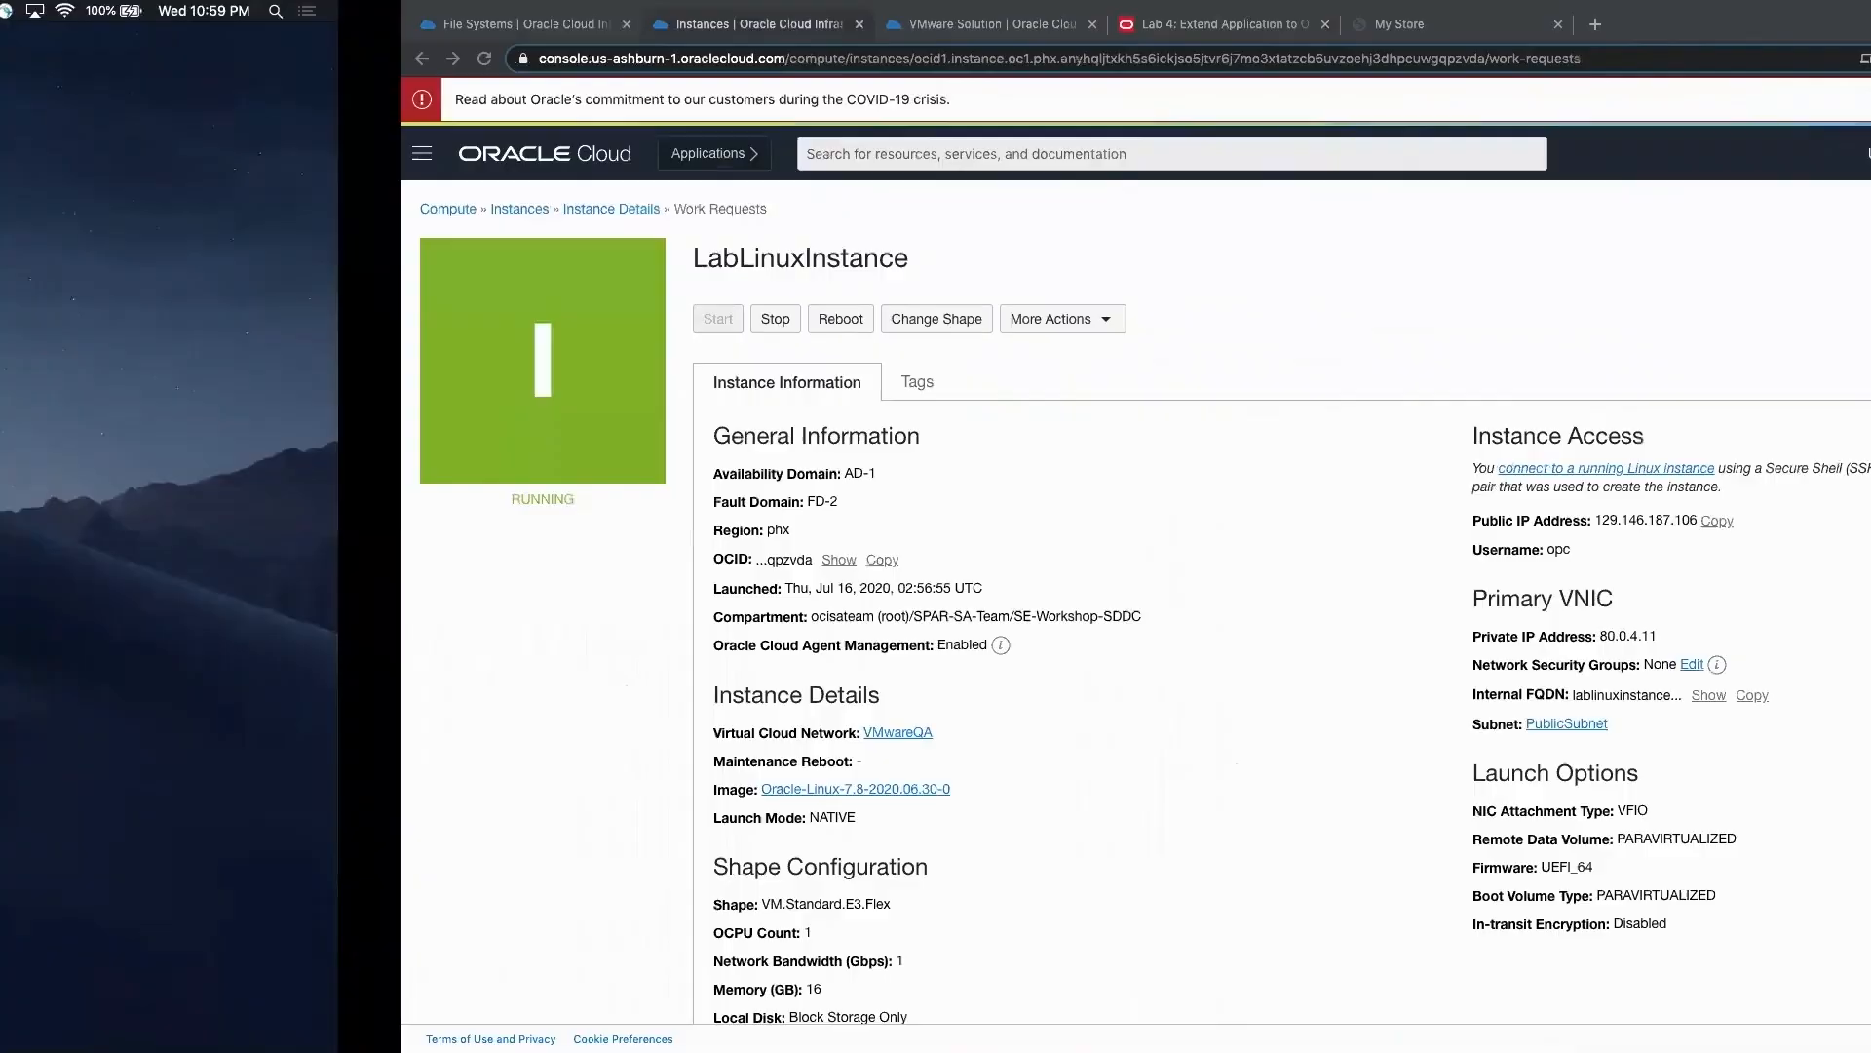
pyautogui.click(109, 23)
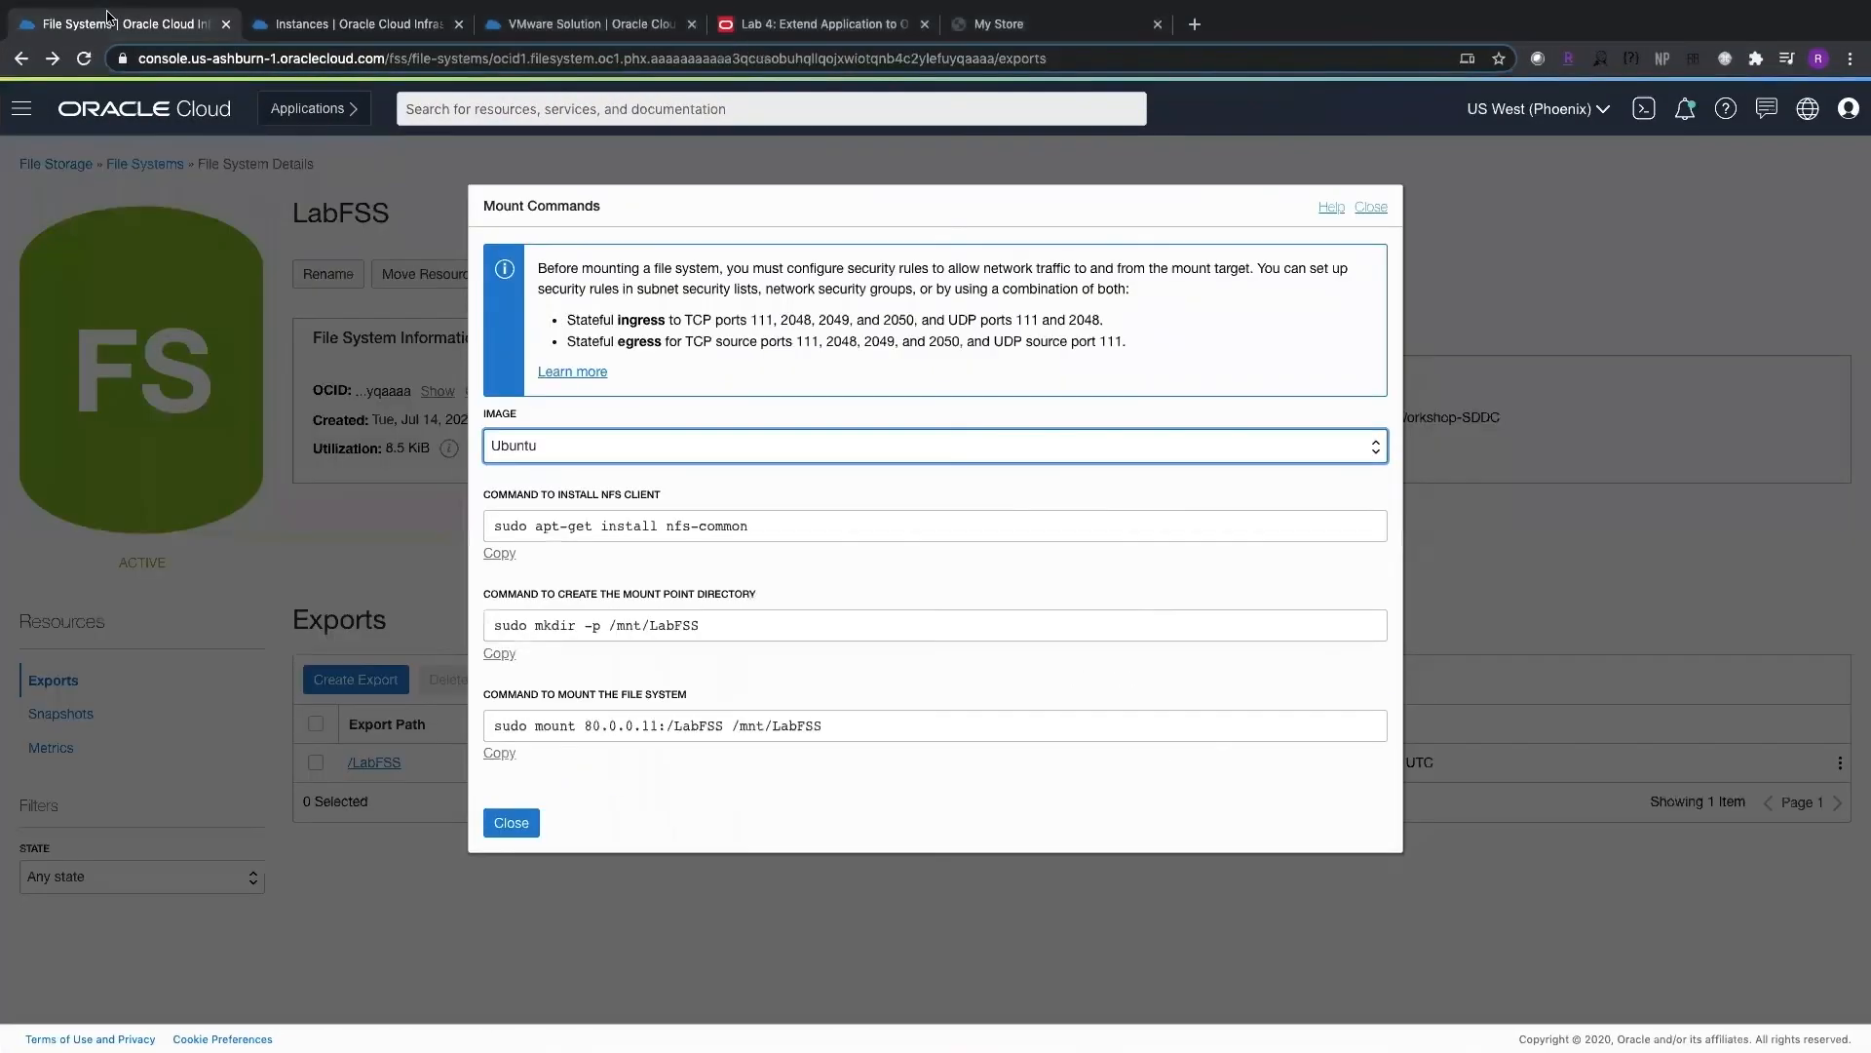
pyautogui.click(570, 449)
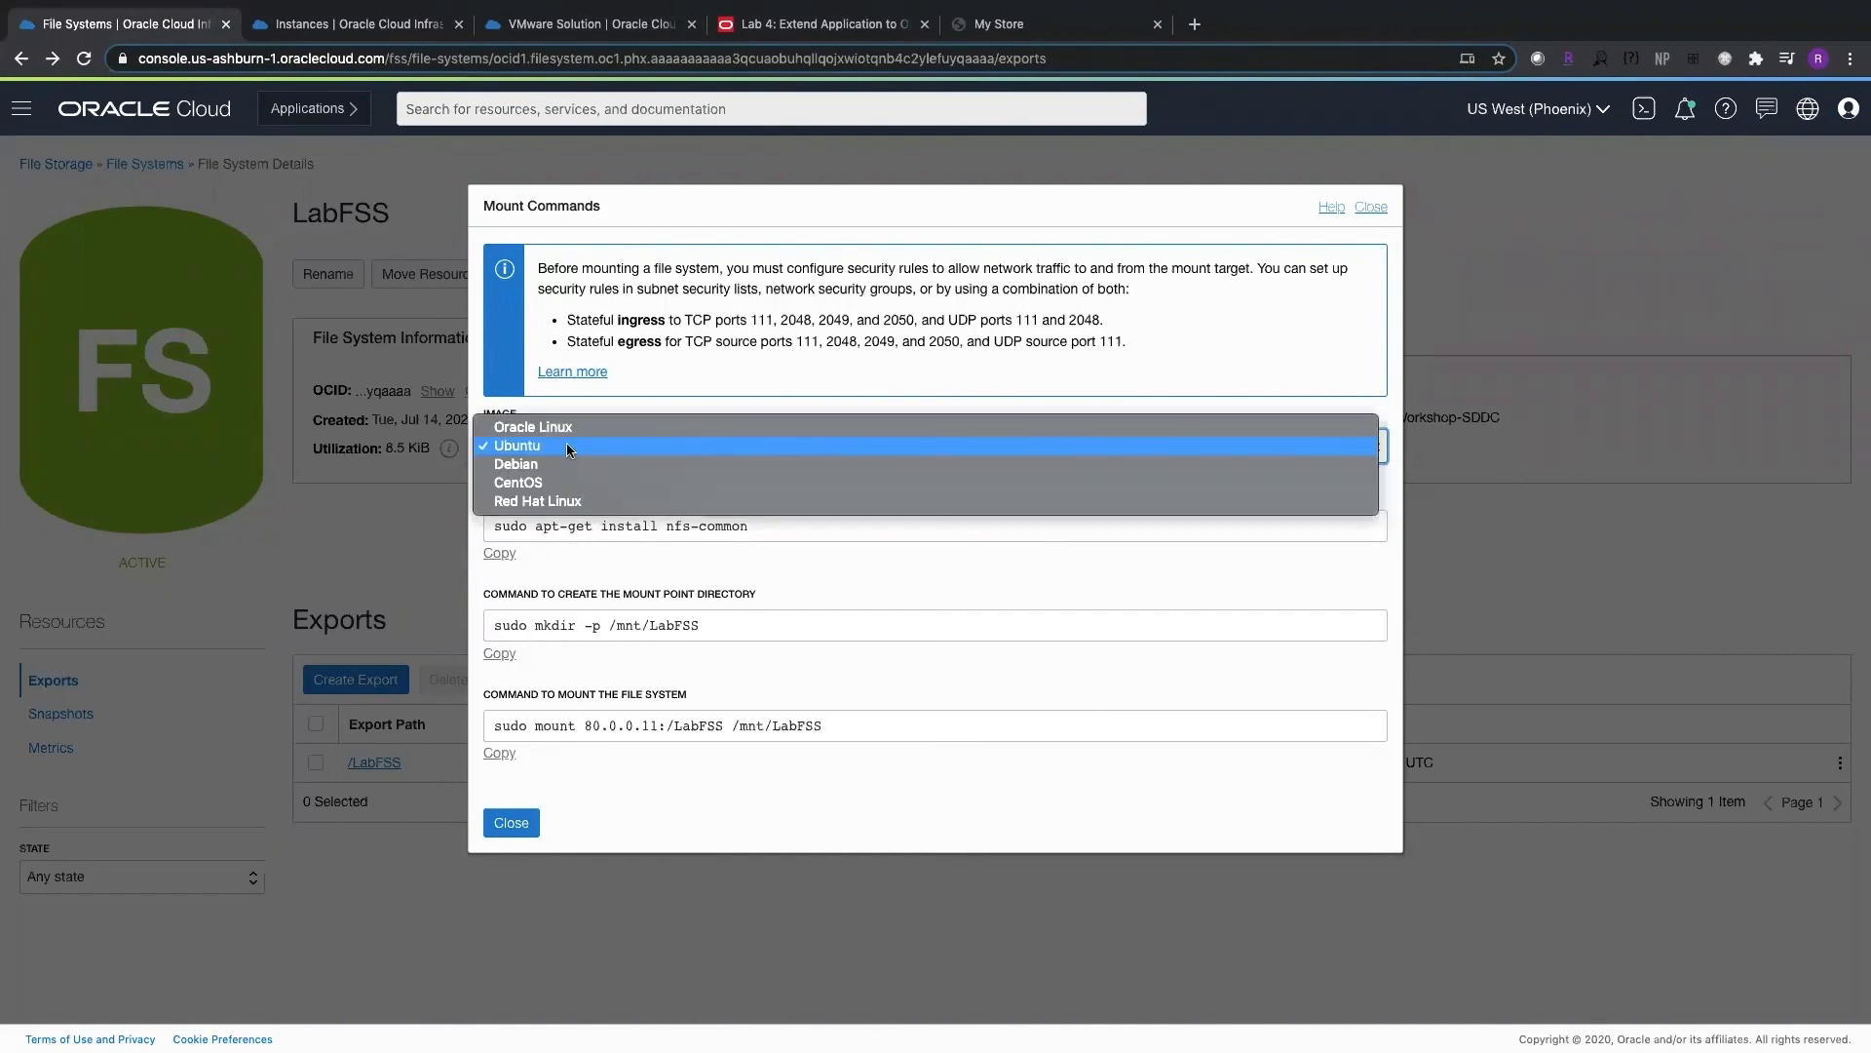
pyautogui.click(552, 428)
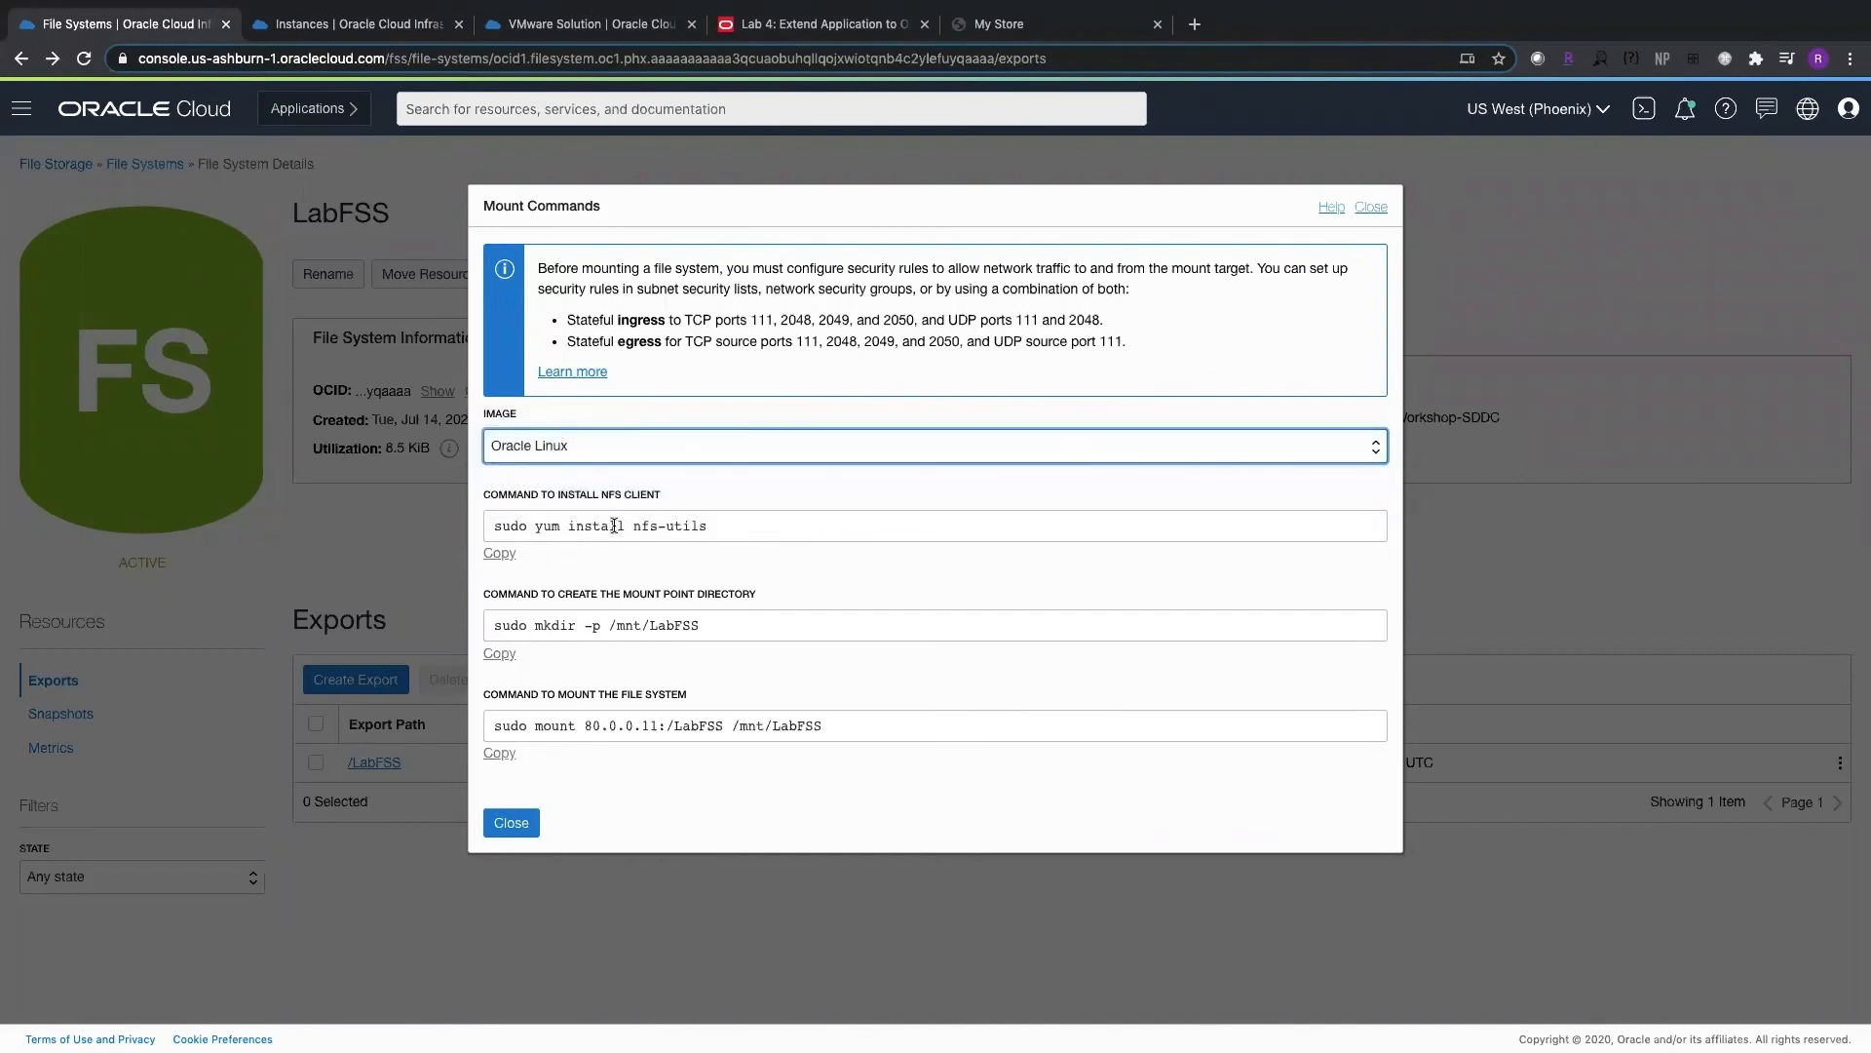
# Step: Copy the NFS client command and run sudo yum install nfs-utils in the Terminal session on LabLinuxInstance
pyautogui.click(500, 554)
pyautogui.hotkey('ctrl', 'Left')
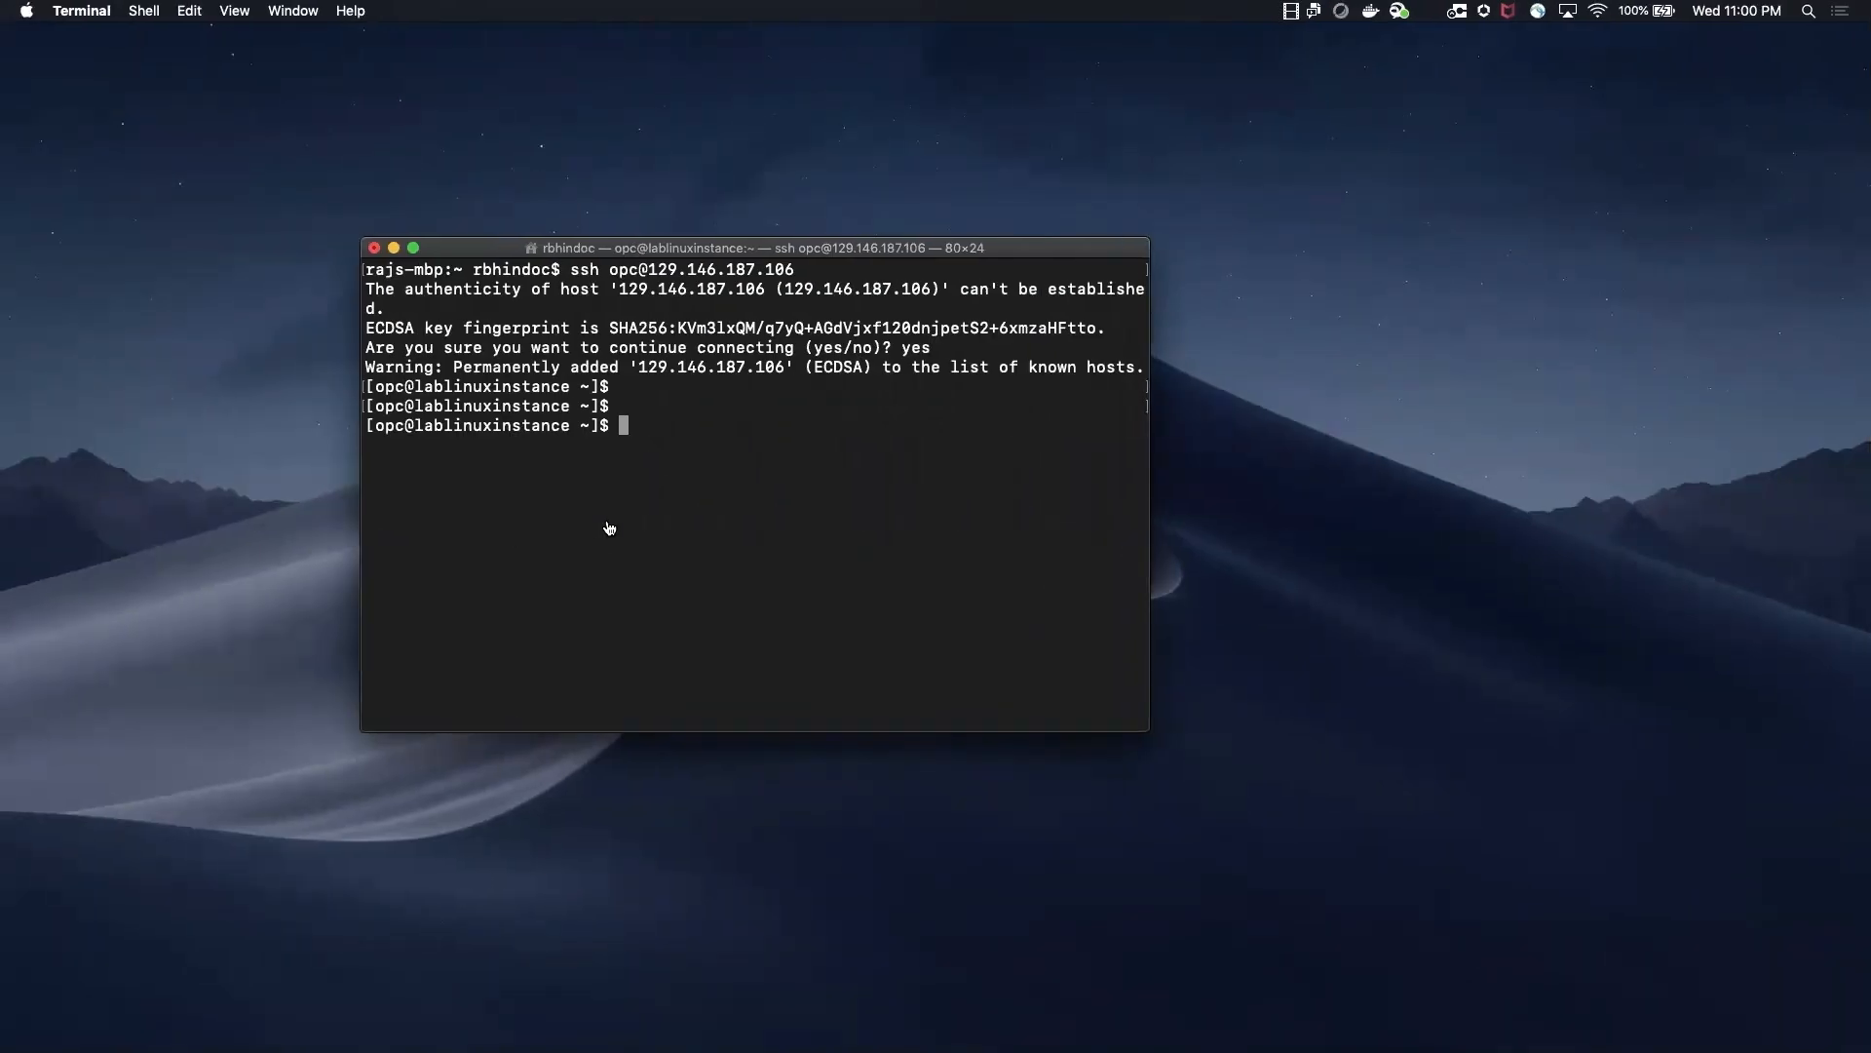
pyautogui.press('super+v')
pyautogui.press('Return')
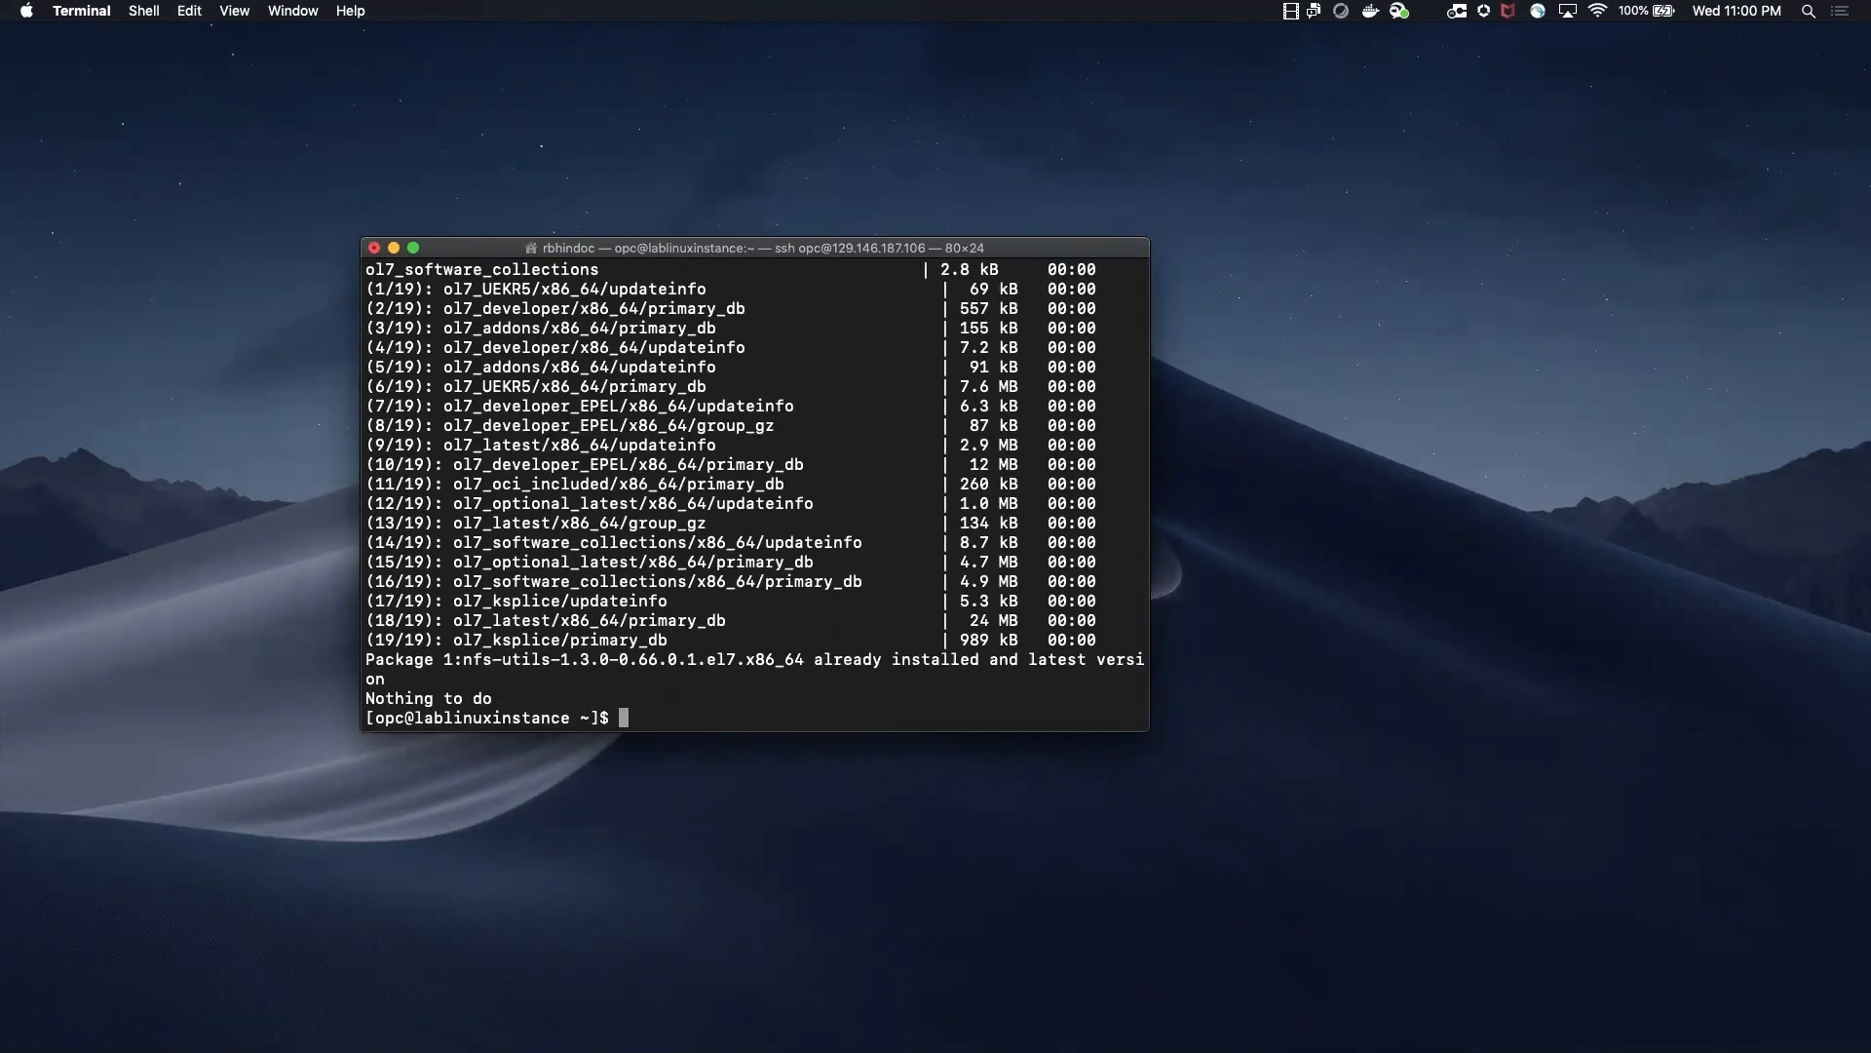
# Step: Copy the mount point command from the Oracle Cloud console and run sudo mkdir -p /mnt/LabFSS on LabLinuxInstance
pyautogui.hotkey('ctrl', 'Right')
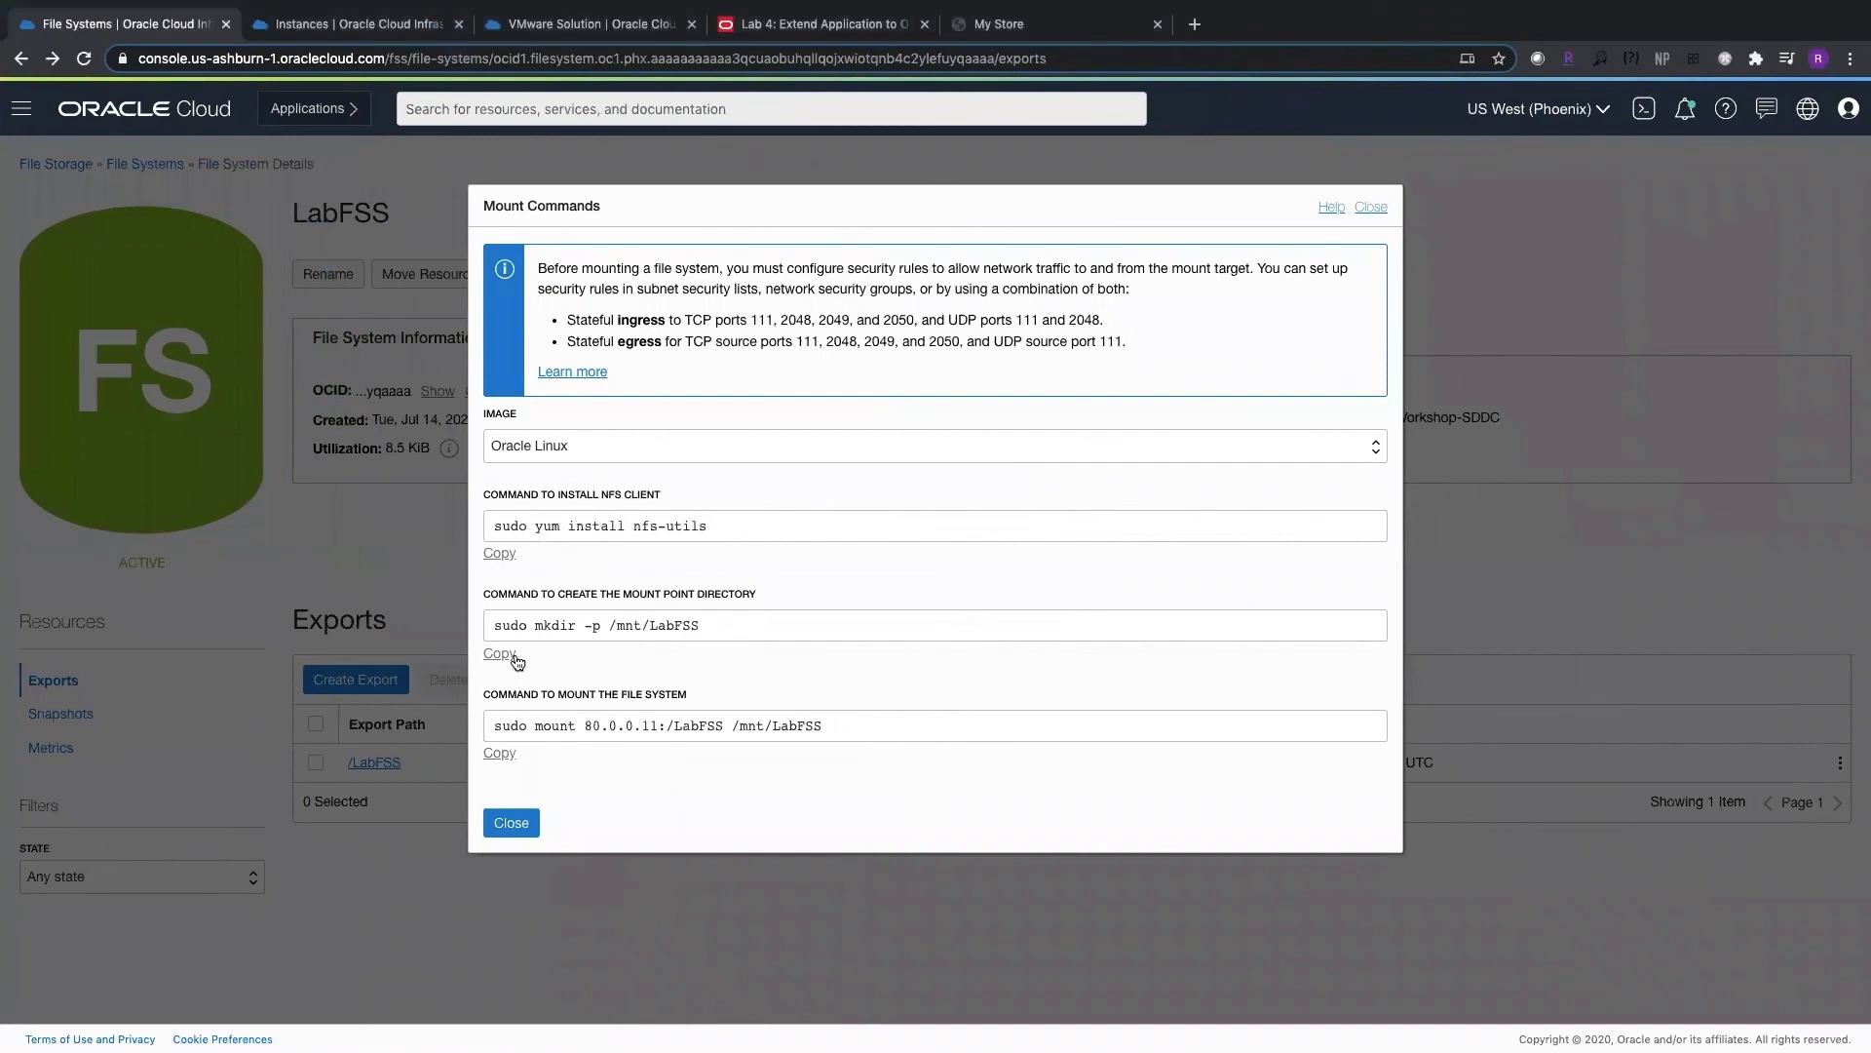
pyautogui.click(502, 654)
pyautogui.hotkey('ctrl', 'Left')
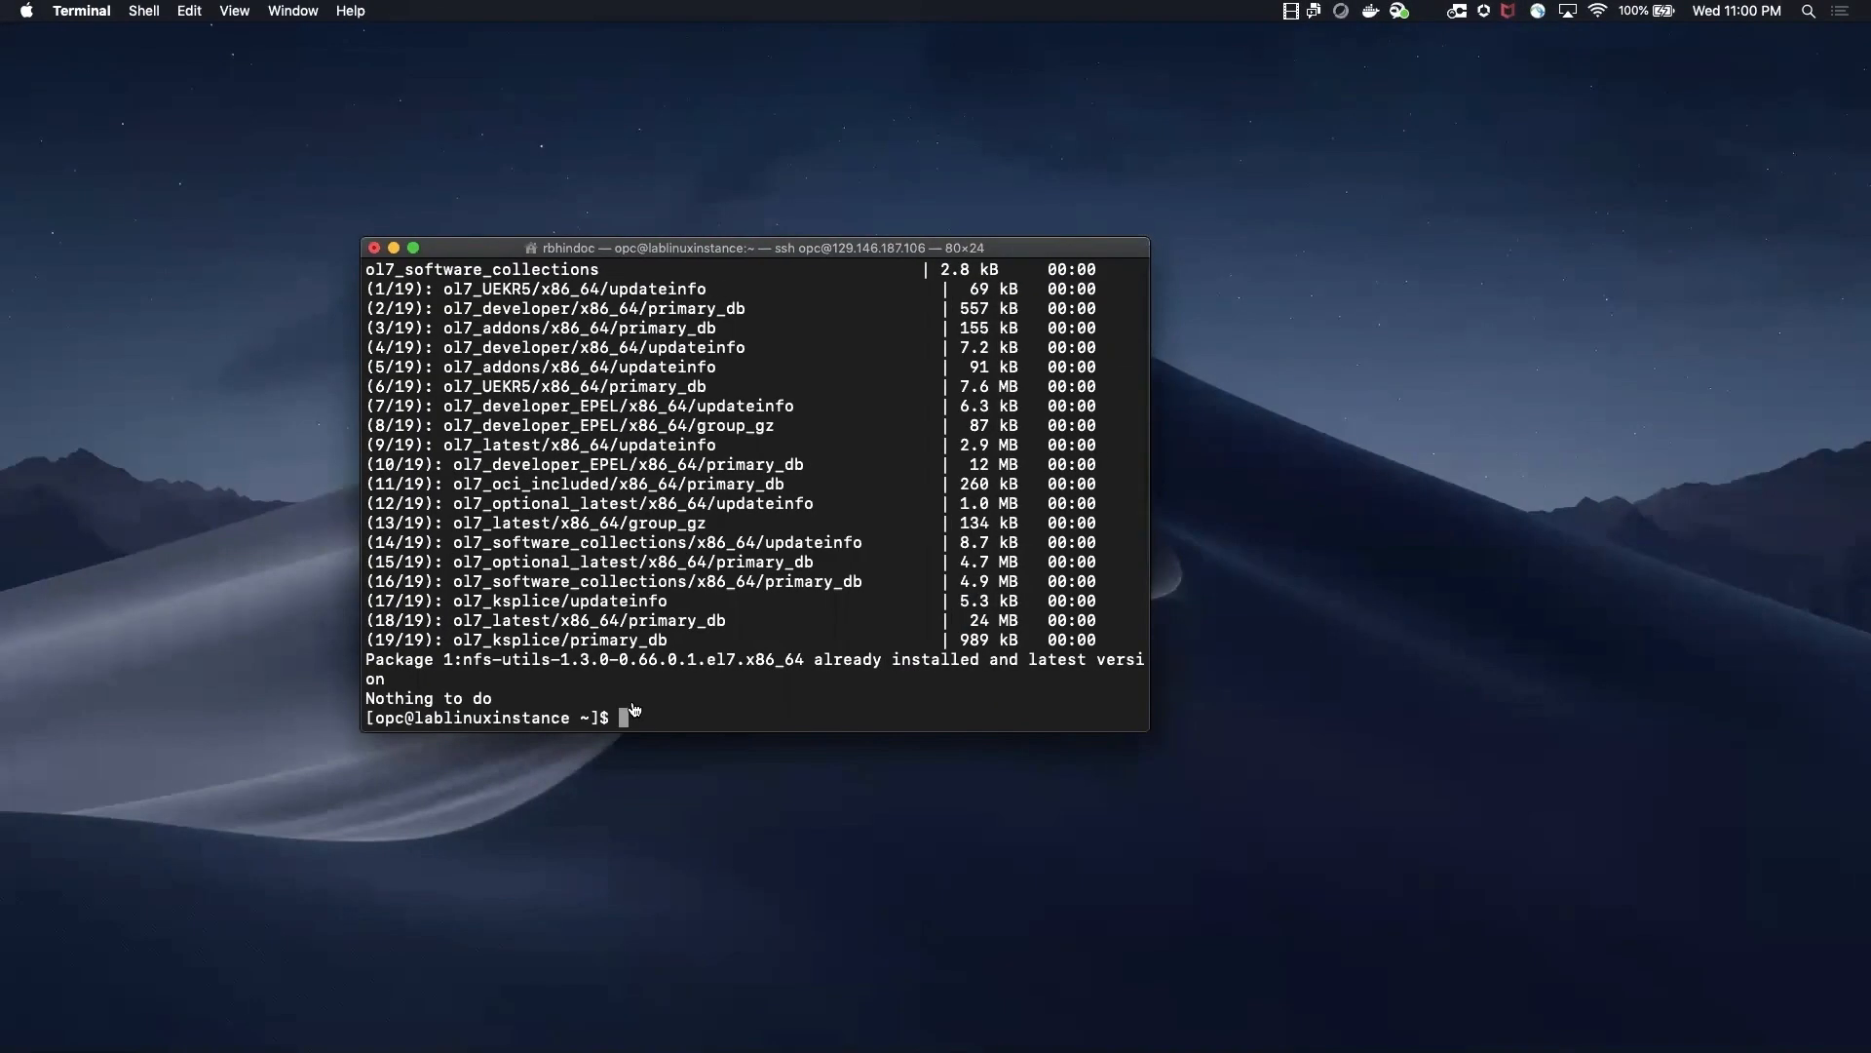
pyautogui.press('super+v')
pyautogui.press('Return')
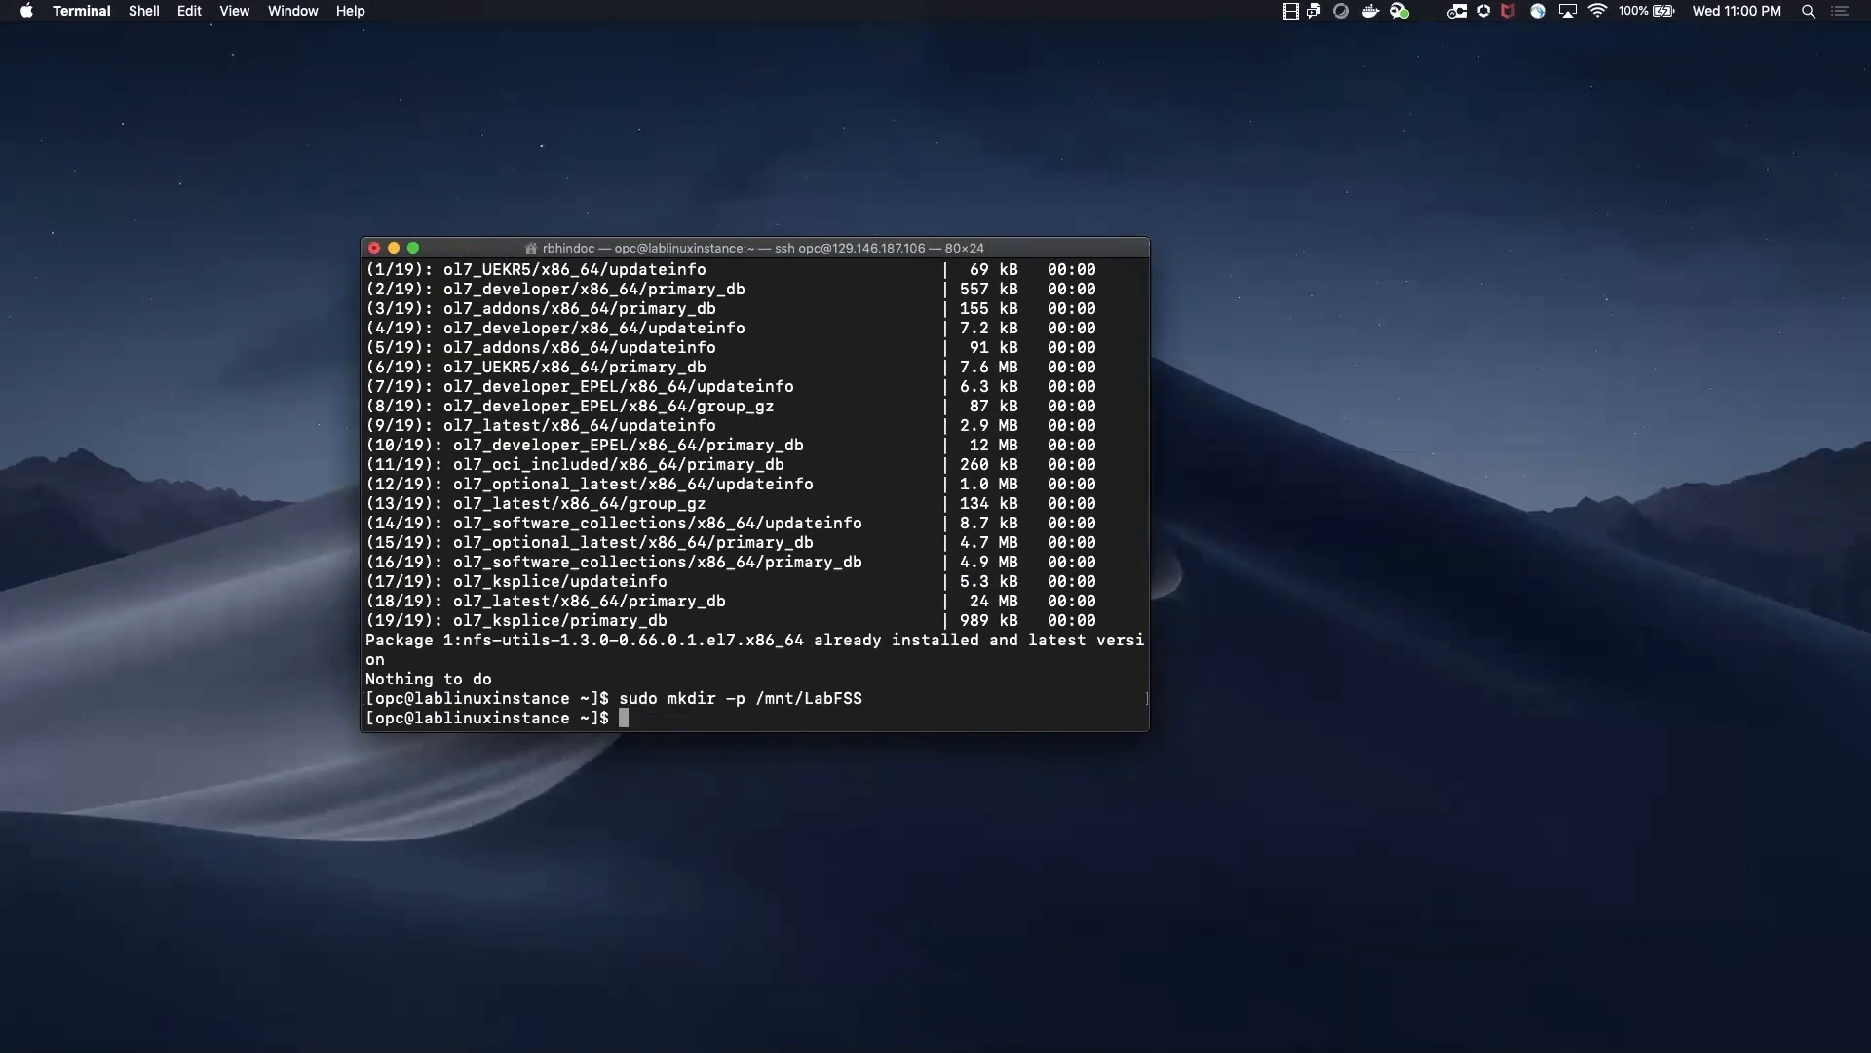
# Step: Copy the mount command from the Oracle Cloud console and run sudo mount 80.0.0.11:/LabFSS /mnt/LabFSS on LabLinuxInstance
pyautogui.hotkey('ctrl', 'Right')
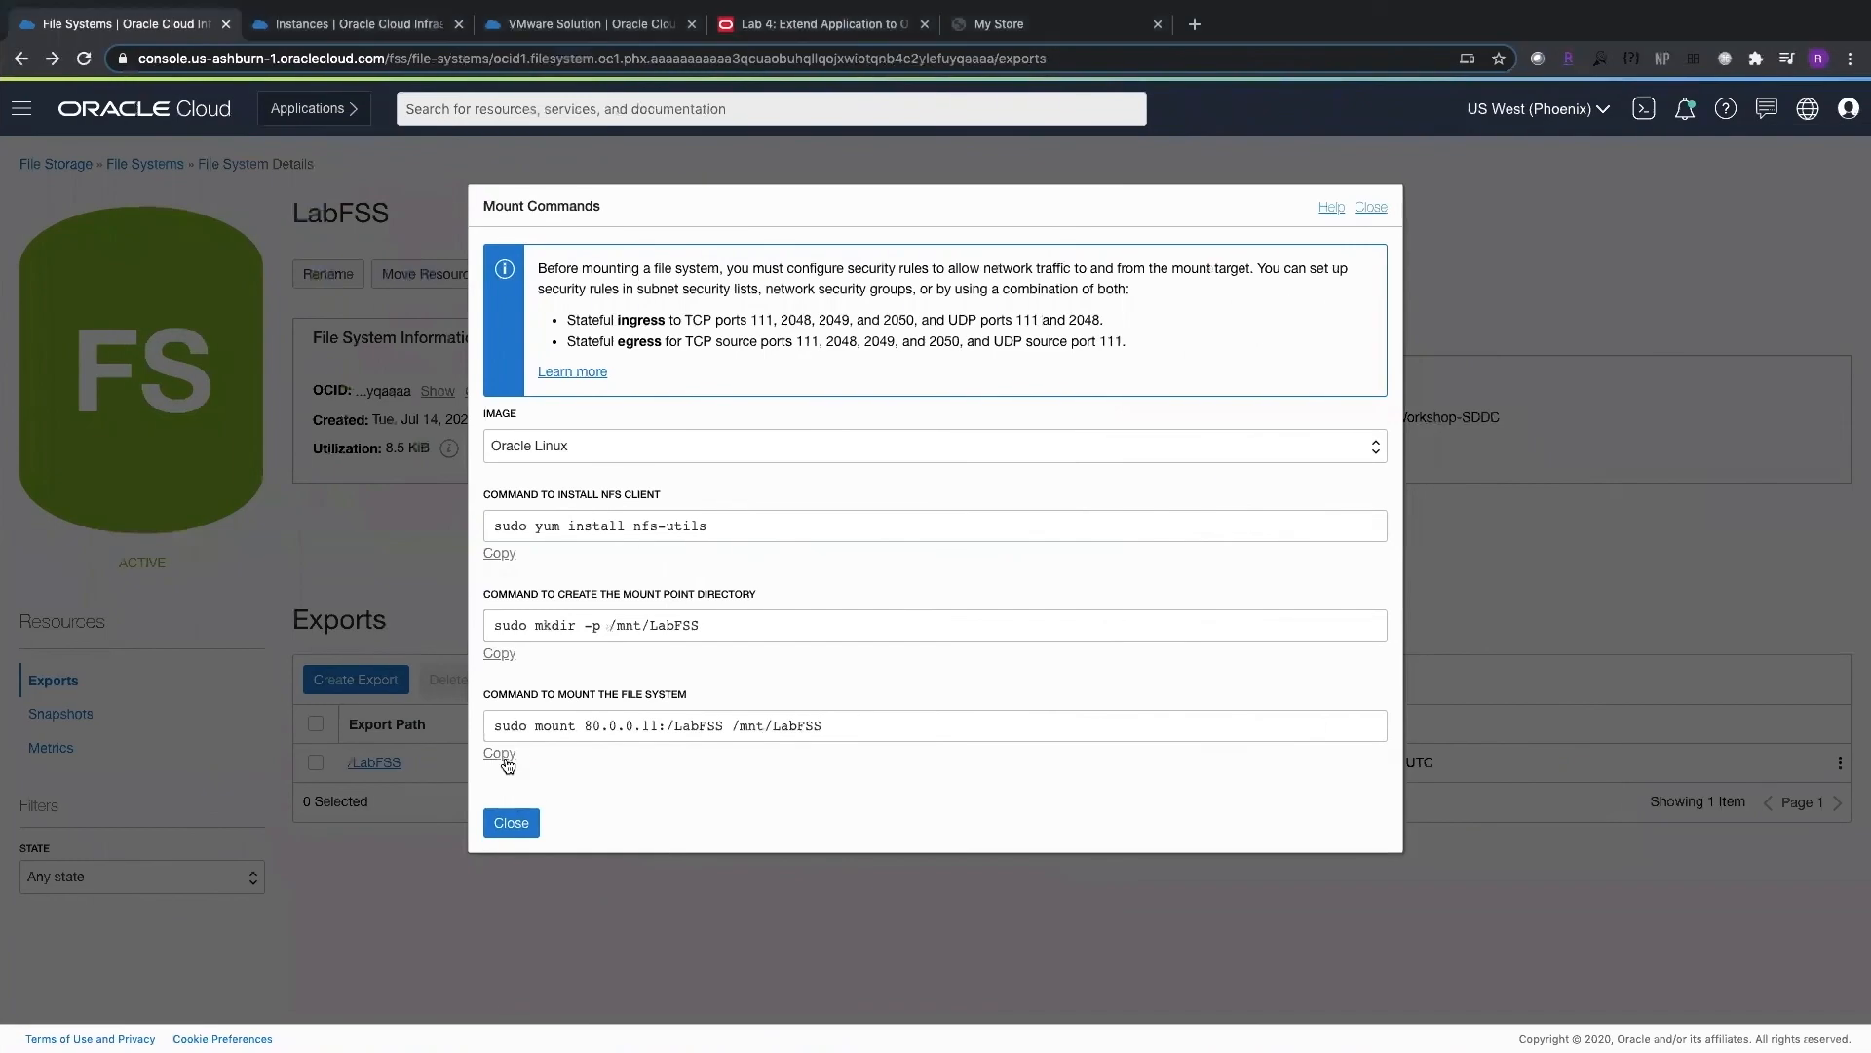
pyautogui.click(505, 756)
pyautogui.hotkey('ctrl', 'Left')
pyautogui.press('super+v')
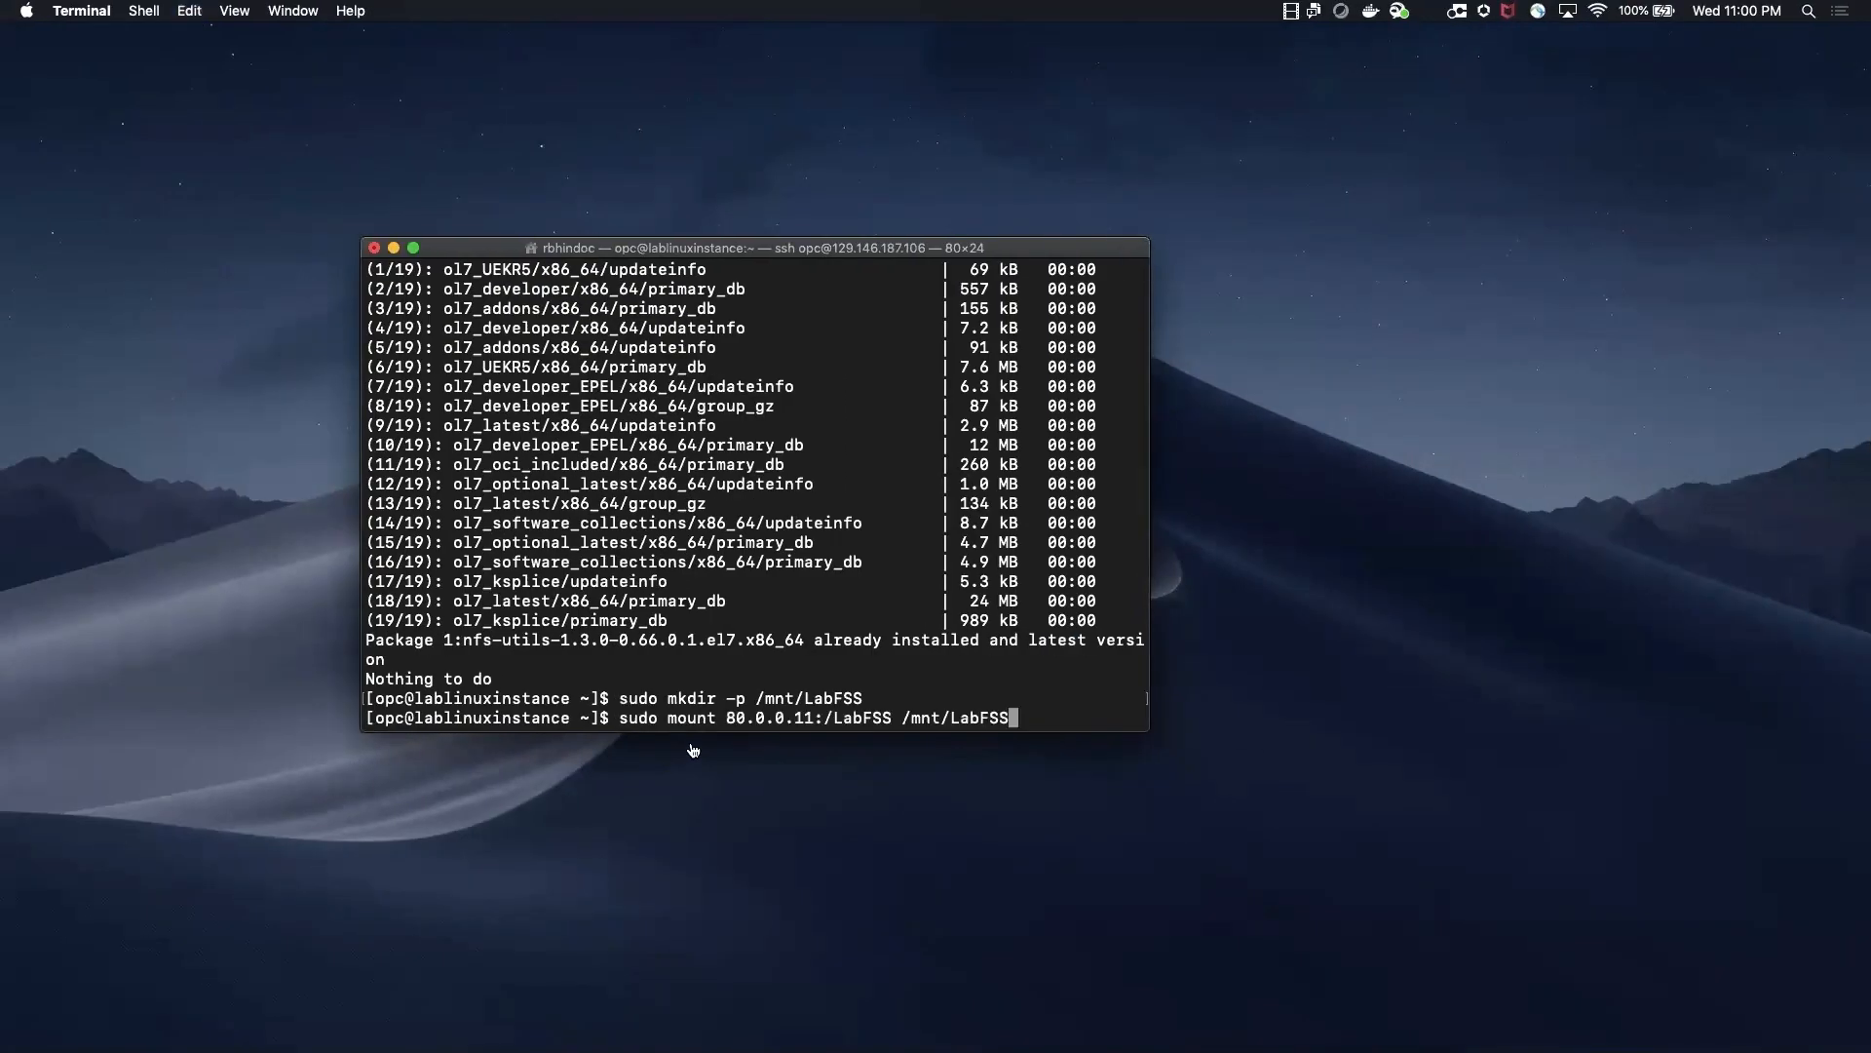
pyautogui.press('Return')
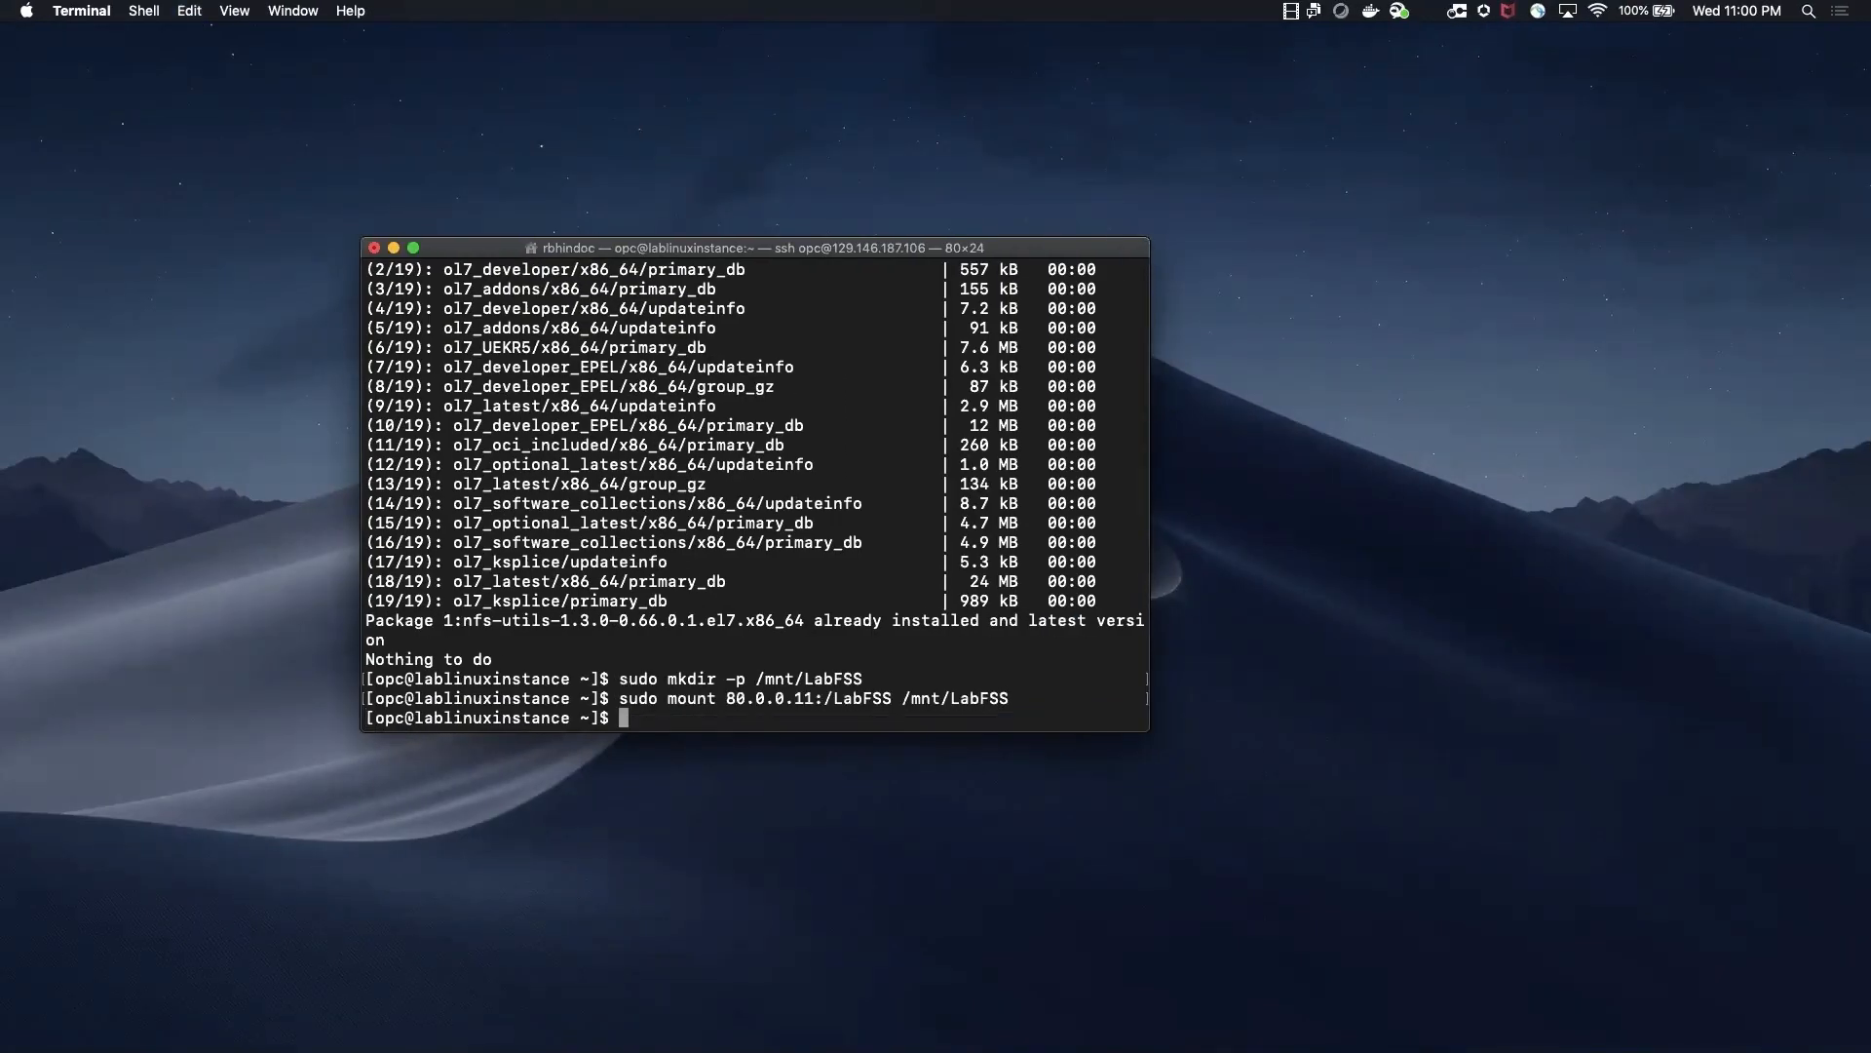
pyautogui.press('Return')
pyautogui.press('Return')
# Step: Go to /mnt/LabFSS/ on LabLinuxInstance, list its files, and display a.txt with cat
pyautogui.write('cd ')
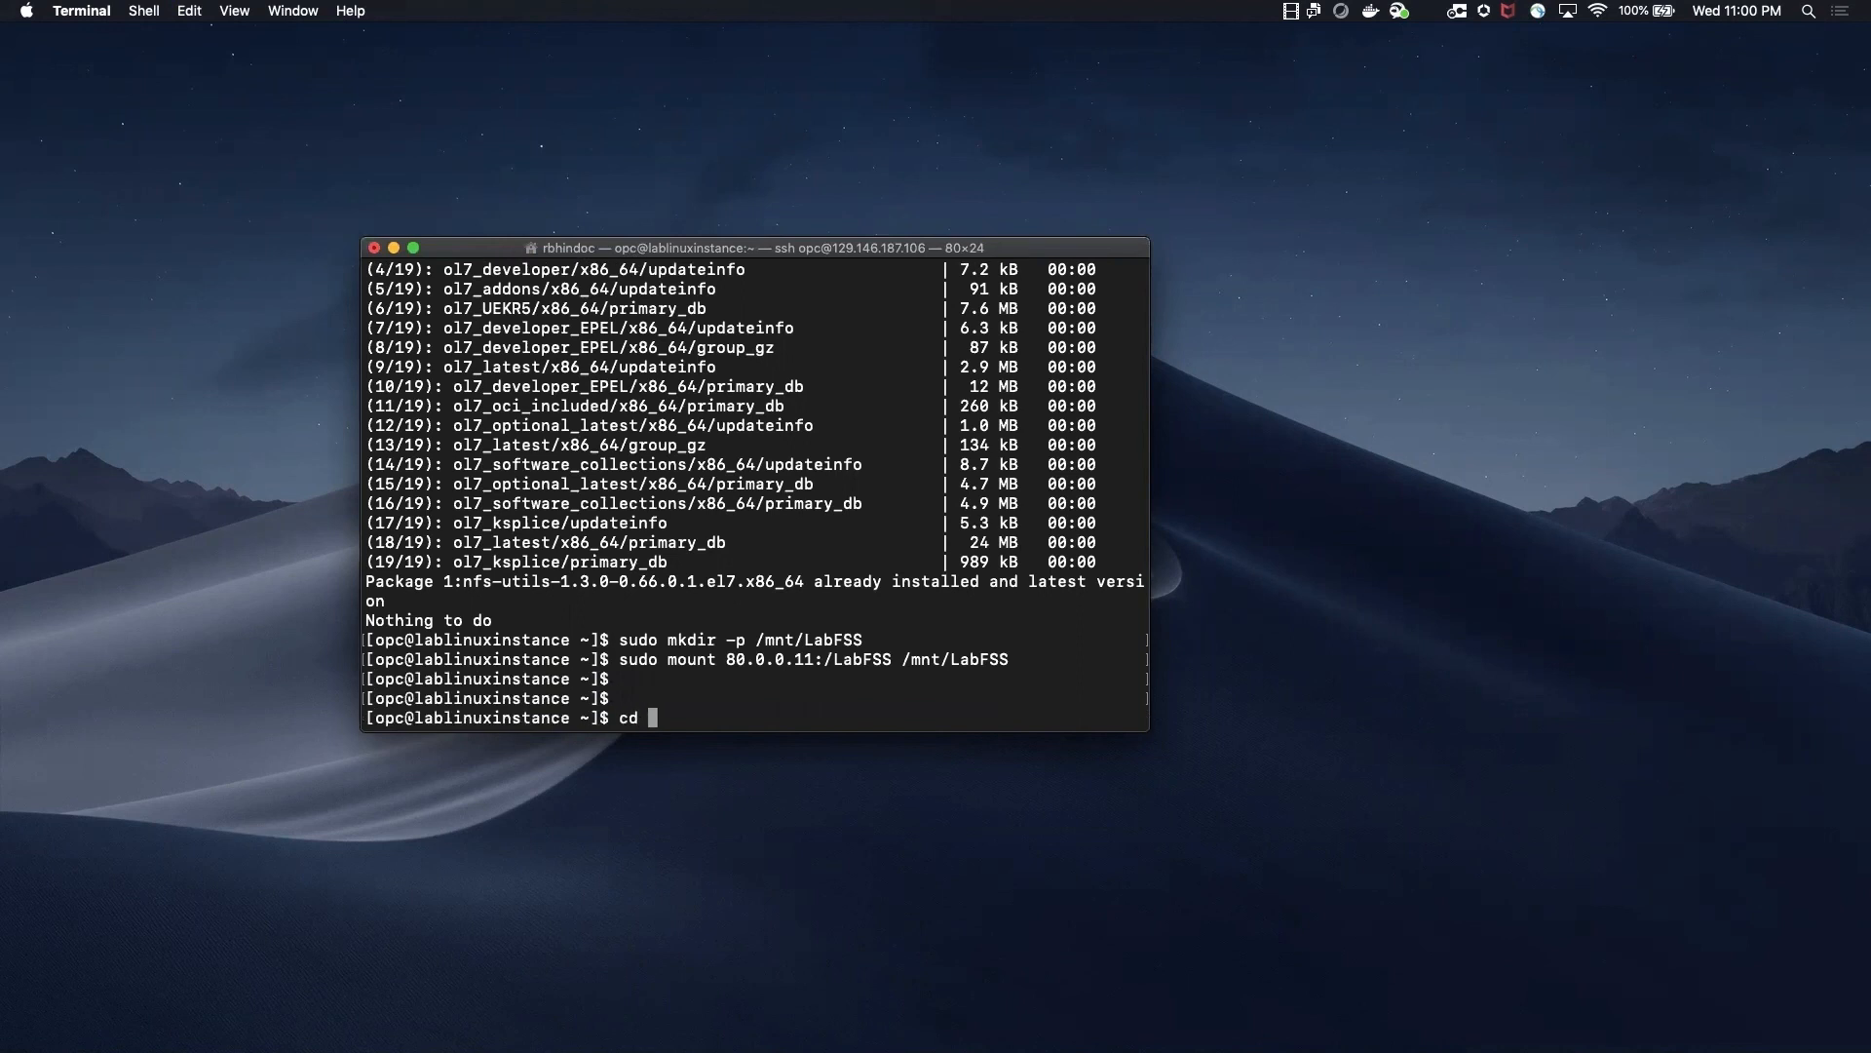
pyautogui.write('/mnt/L')
pyautogui.press('Tab')
pyautogui.press('Return')
pyautogui.write('ls')
pyautogui.press('Return')
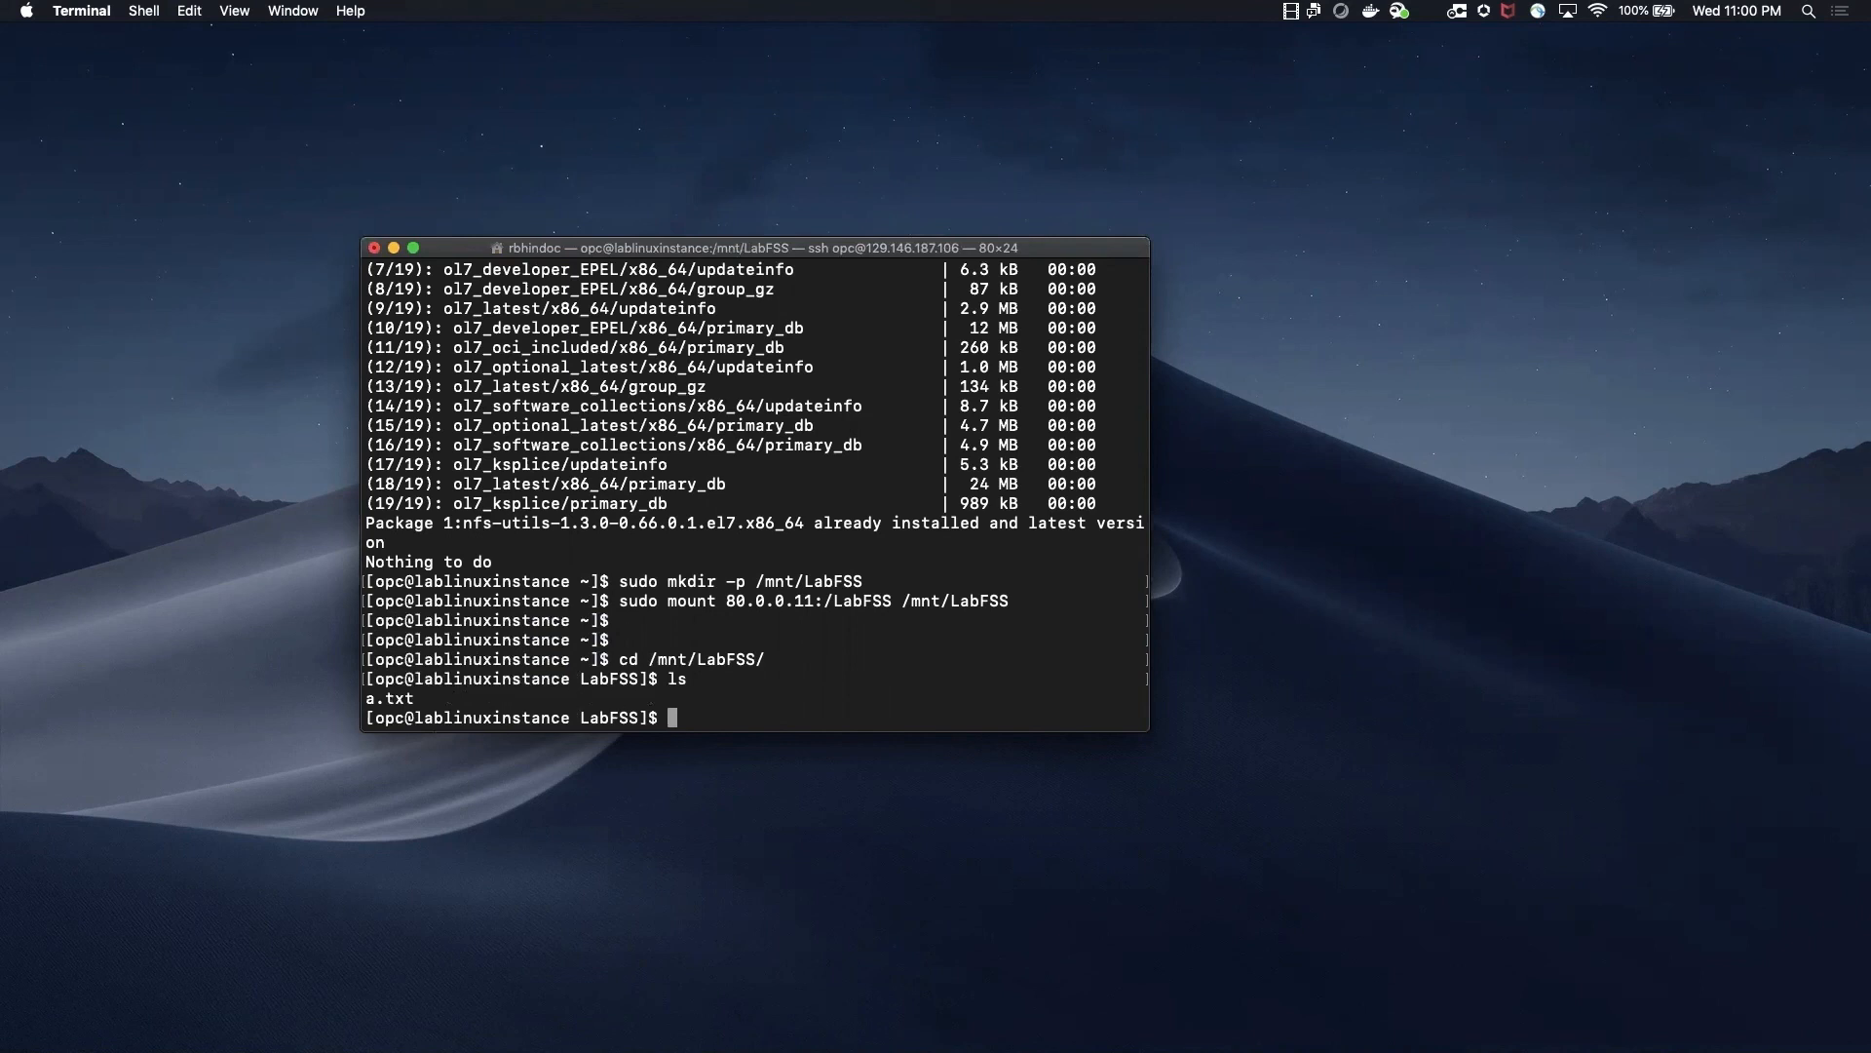
pyautogui.write('cat a.txt')
pyautogui.press('Return')
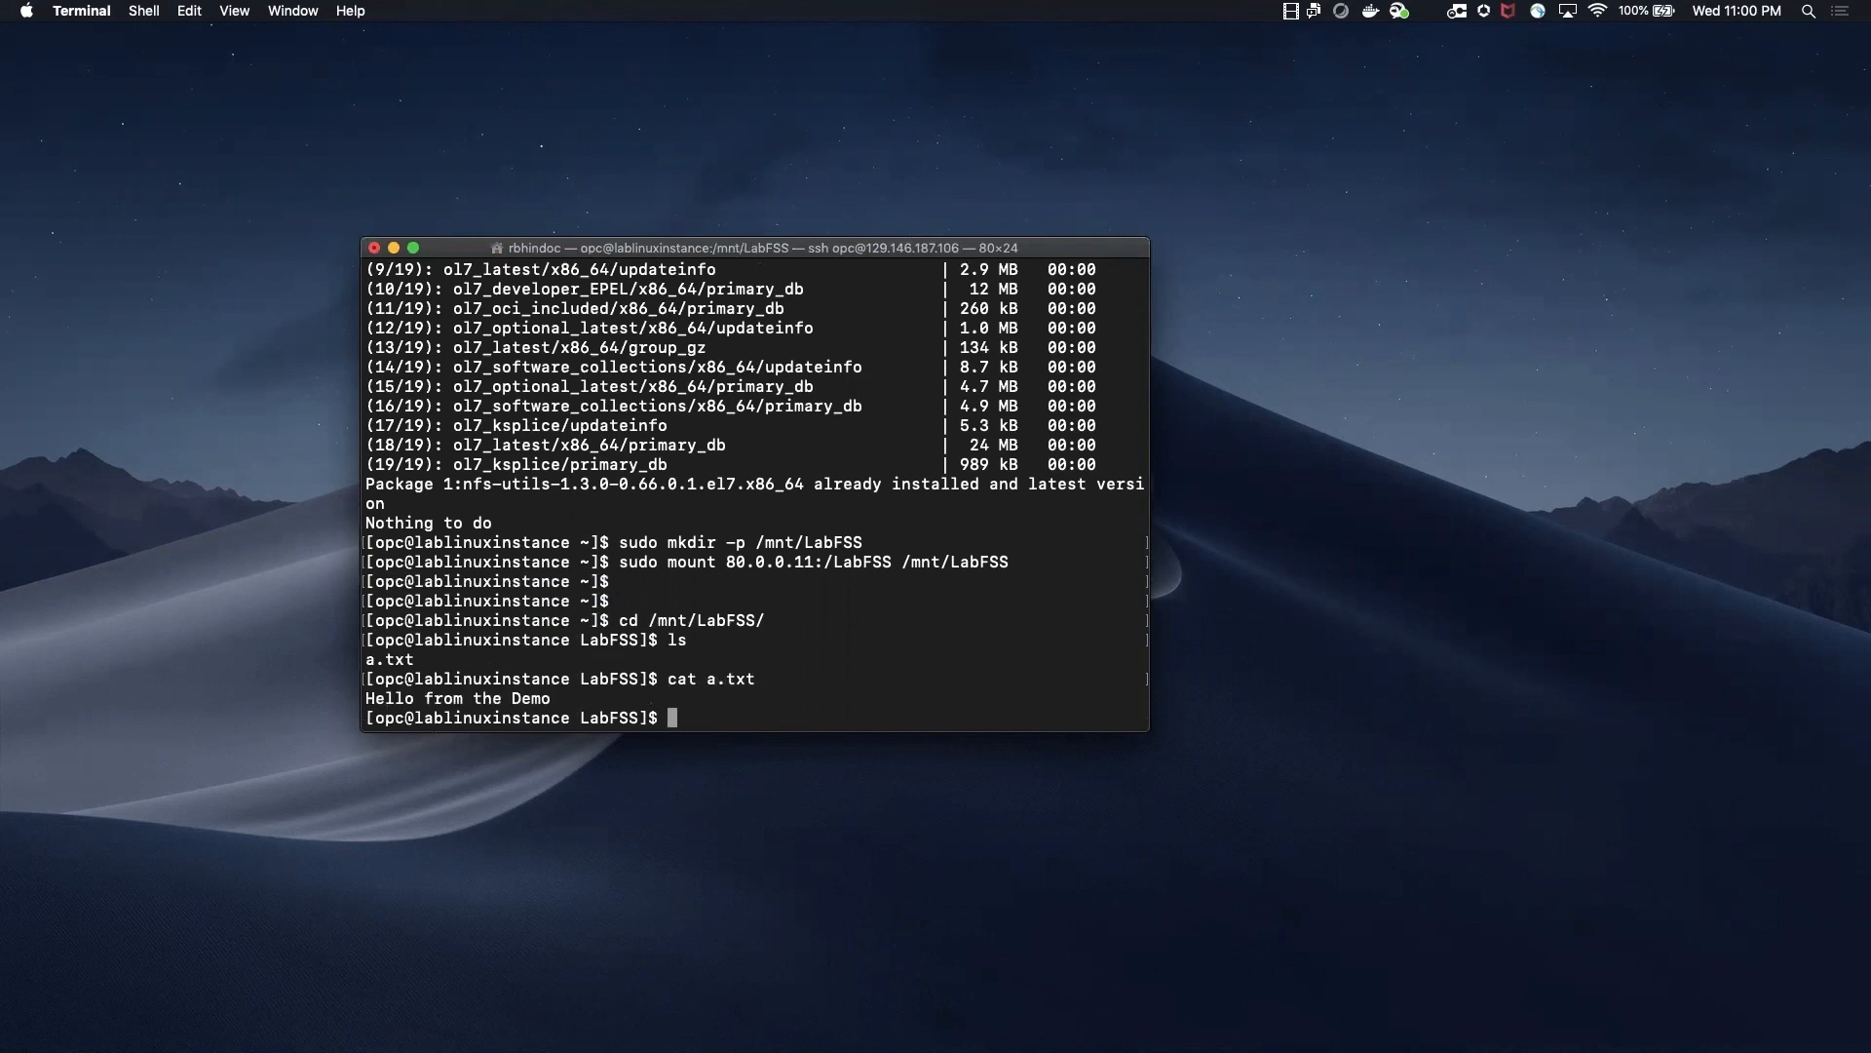